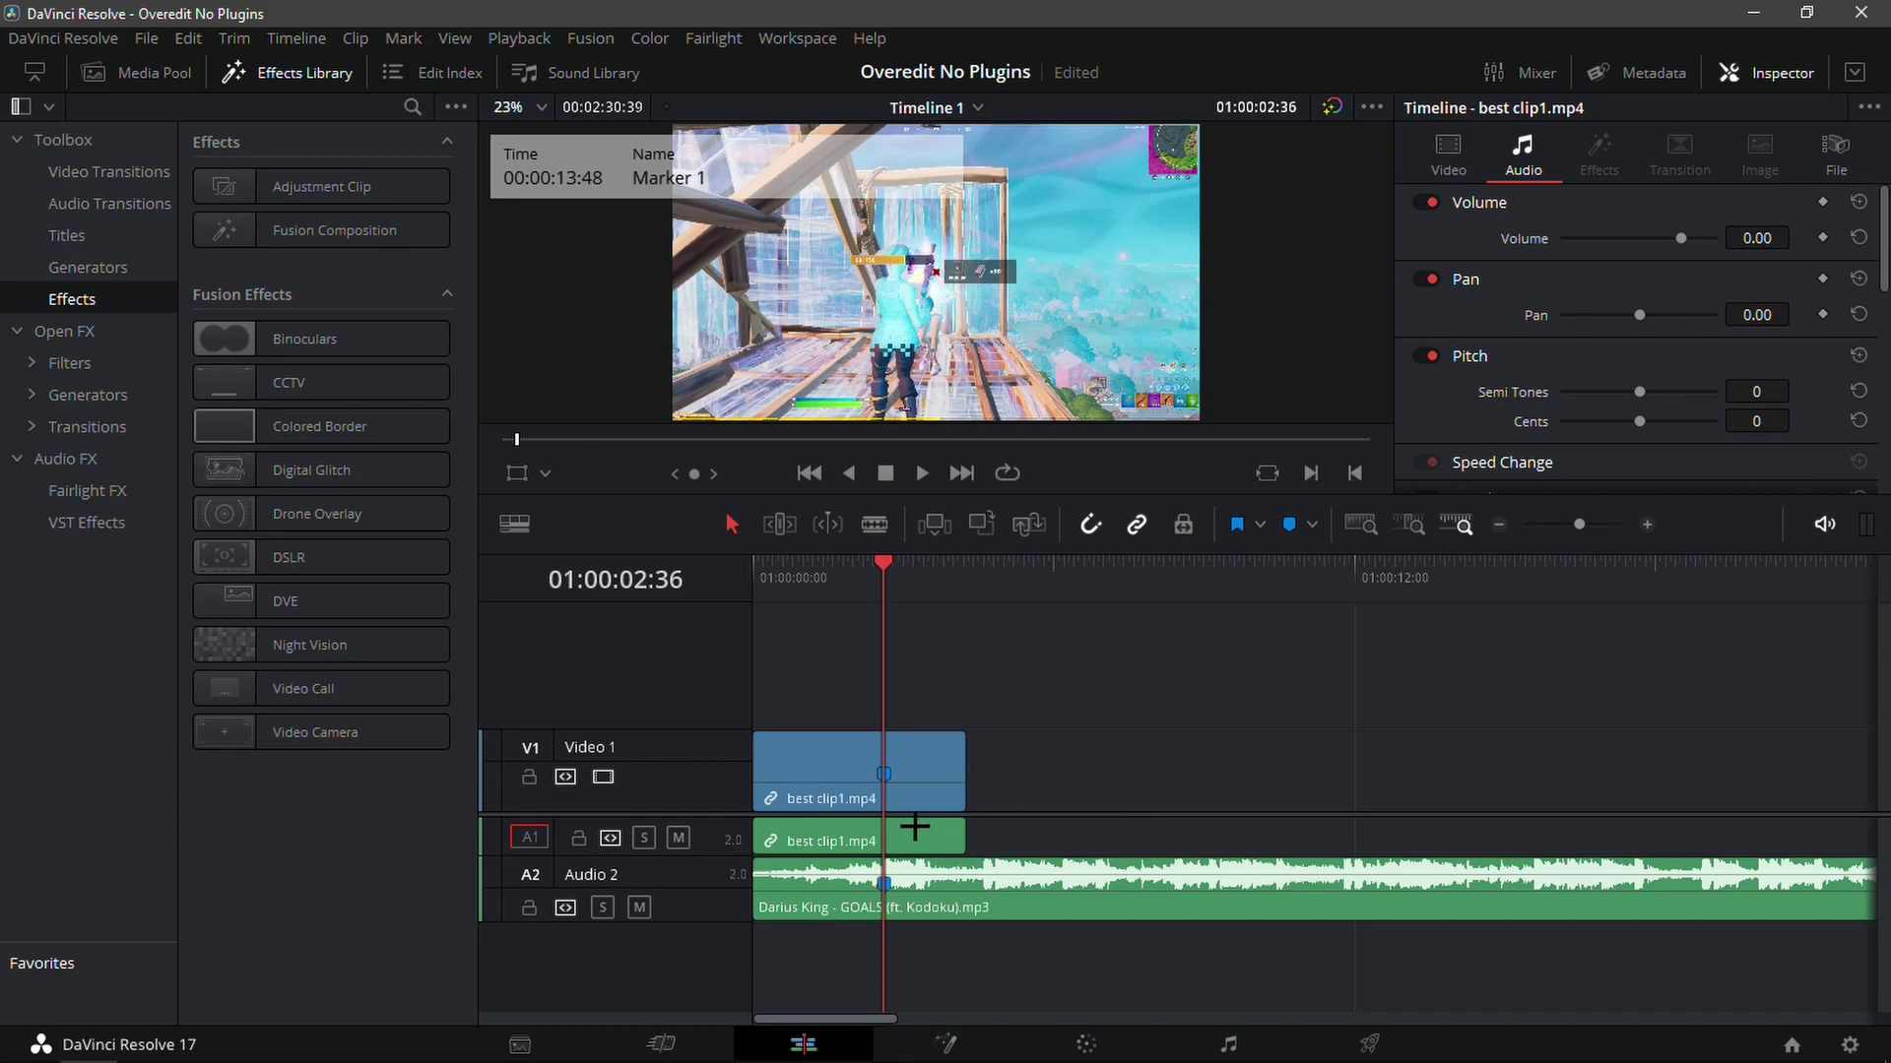
- Enlarge the Audio 1 track height and return the playhead to the marker at 01:00:01:19
mouse_move(883, 566)
left_mouse_down()
mouse_move(811, 587)
mouse_move(746, 667)
mouse_move(836, 764)
mouse_move(878, 765)
left_mouse_up()
left_click_drag(875, 602, 818, 610)
left_click(710, 853)
left_click_drag(709, 856, 718, 863)
left_click(1145, 721)
left_click_drag(862, 575, 869, 588)
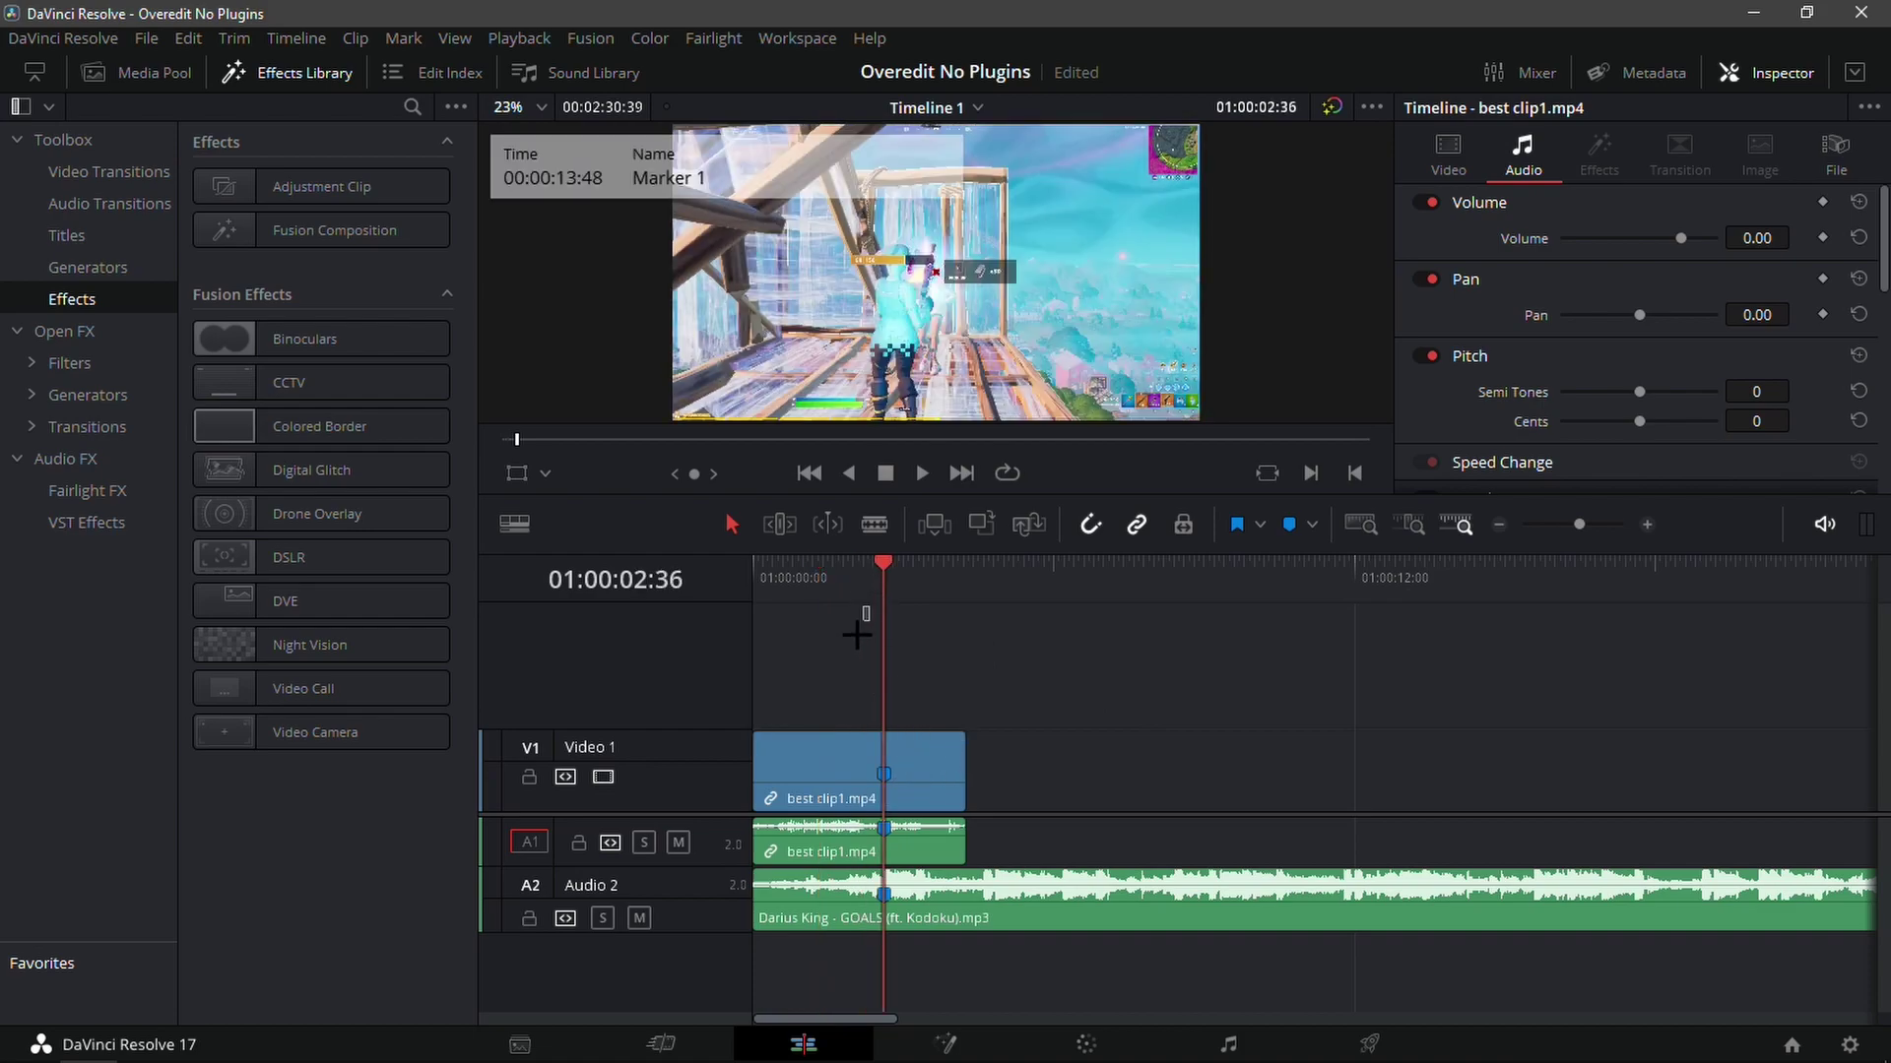
- Uncheck Link Clips on best clip1.mp4, zoom in, and enable Retime Controls on the video clip
right_click(929, 763)
left_click(975, 803)
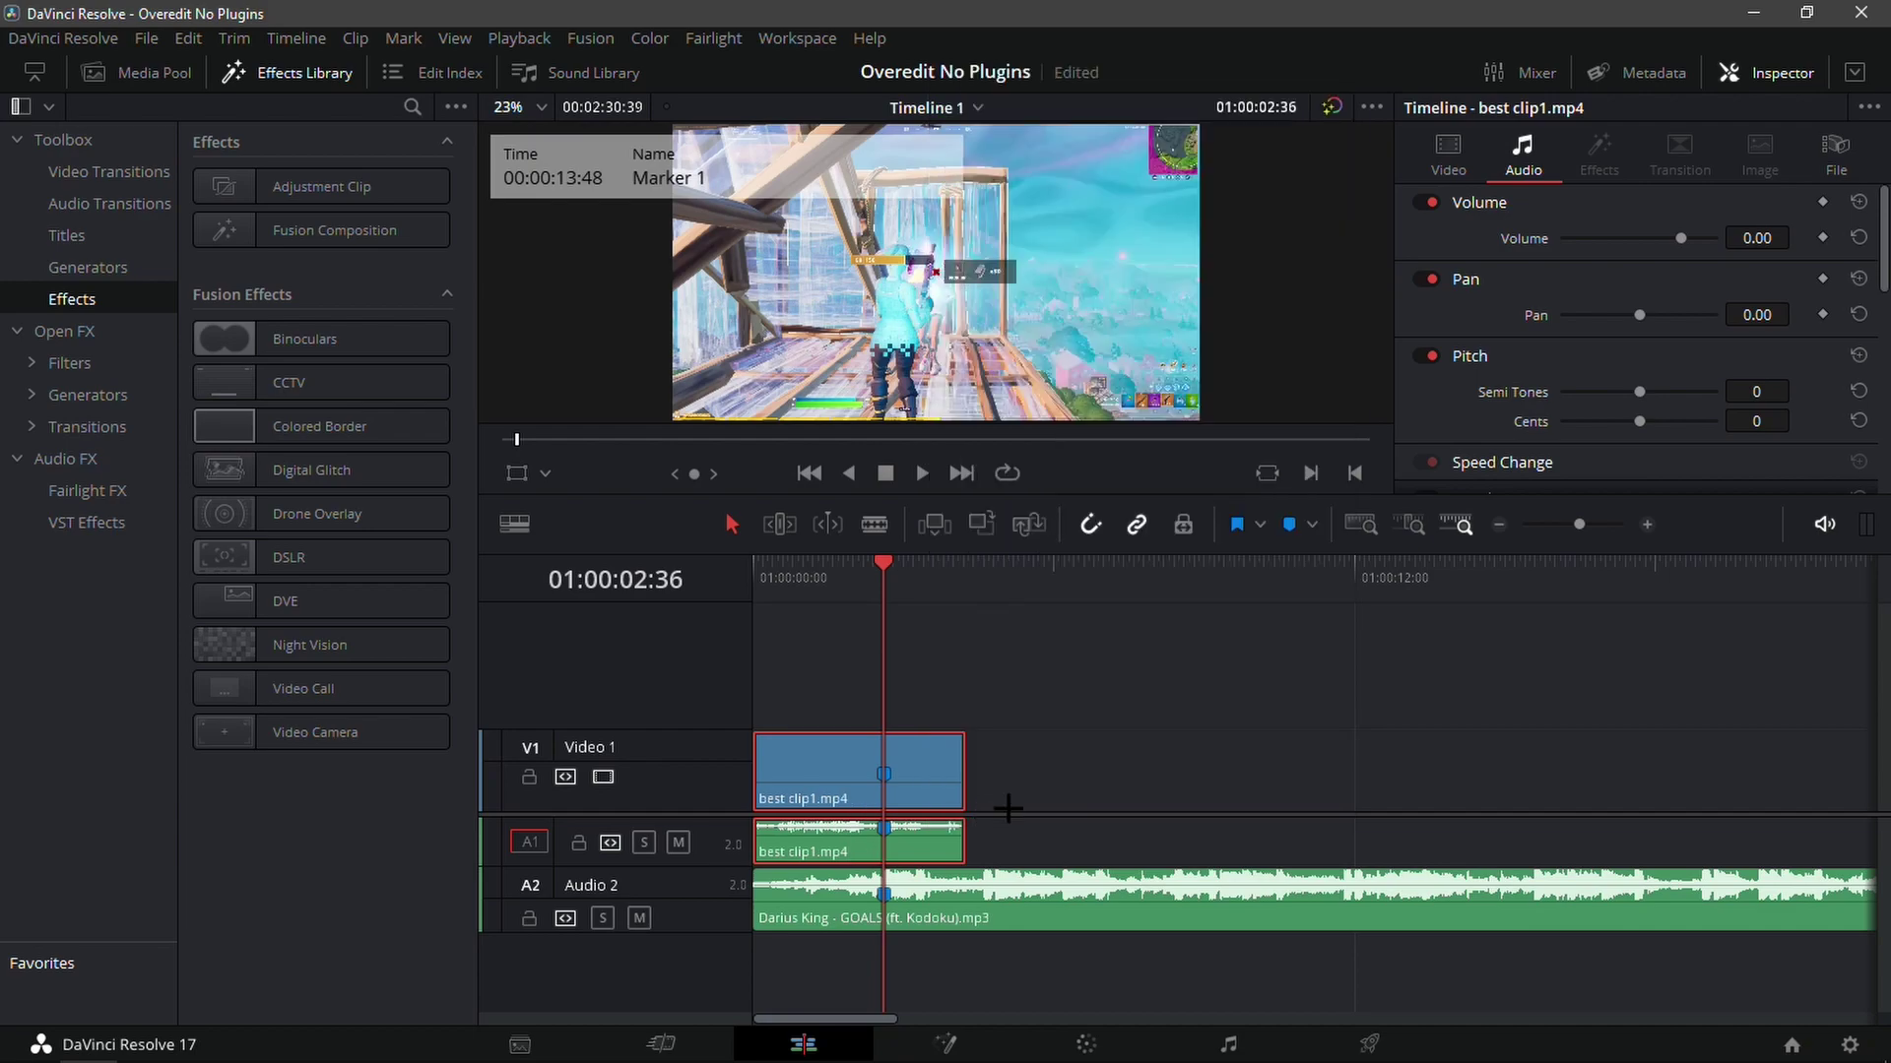
left_click(1646, 524)
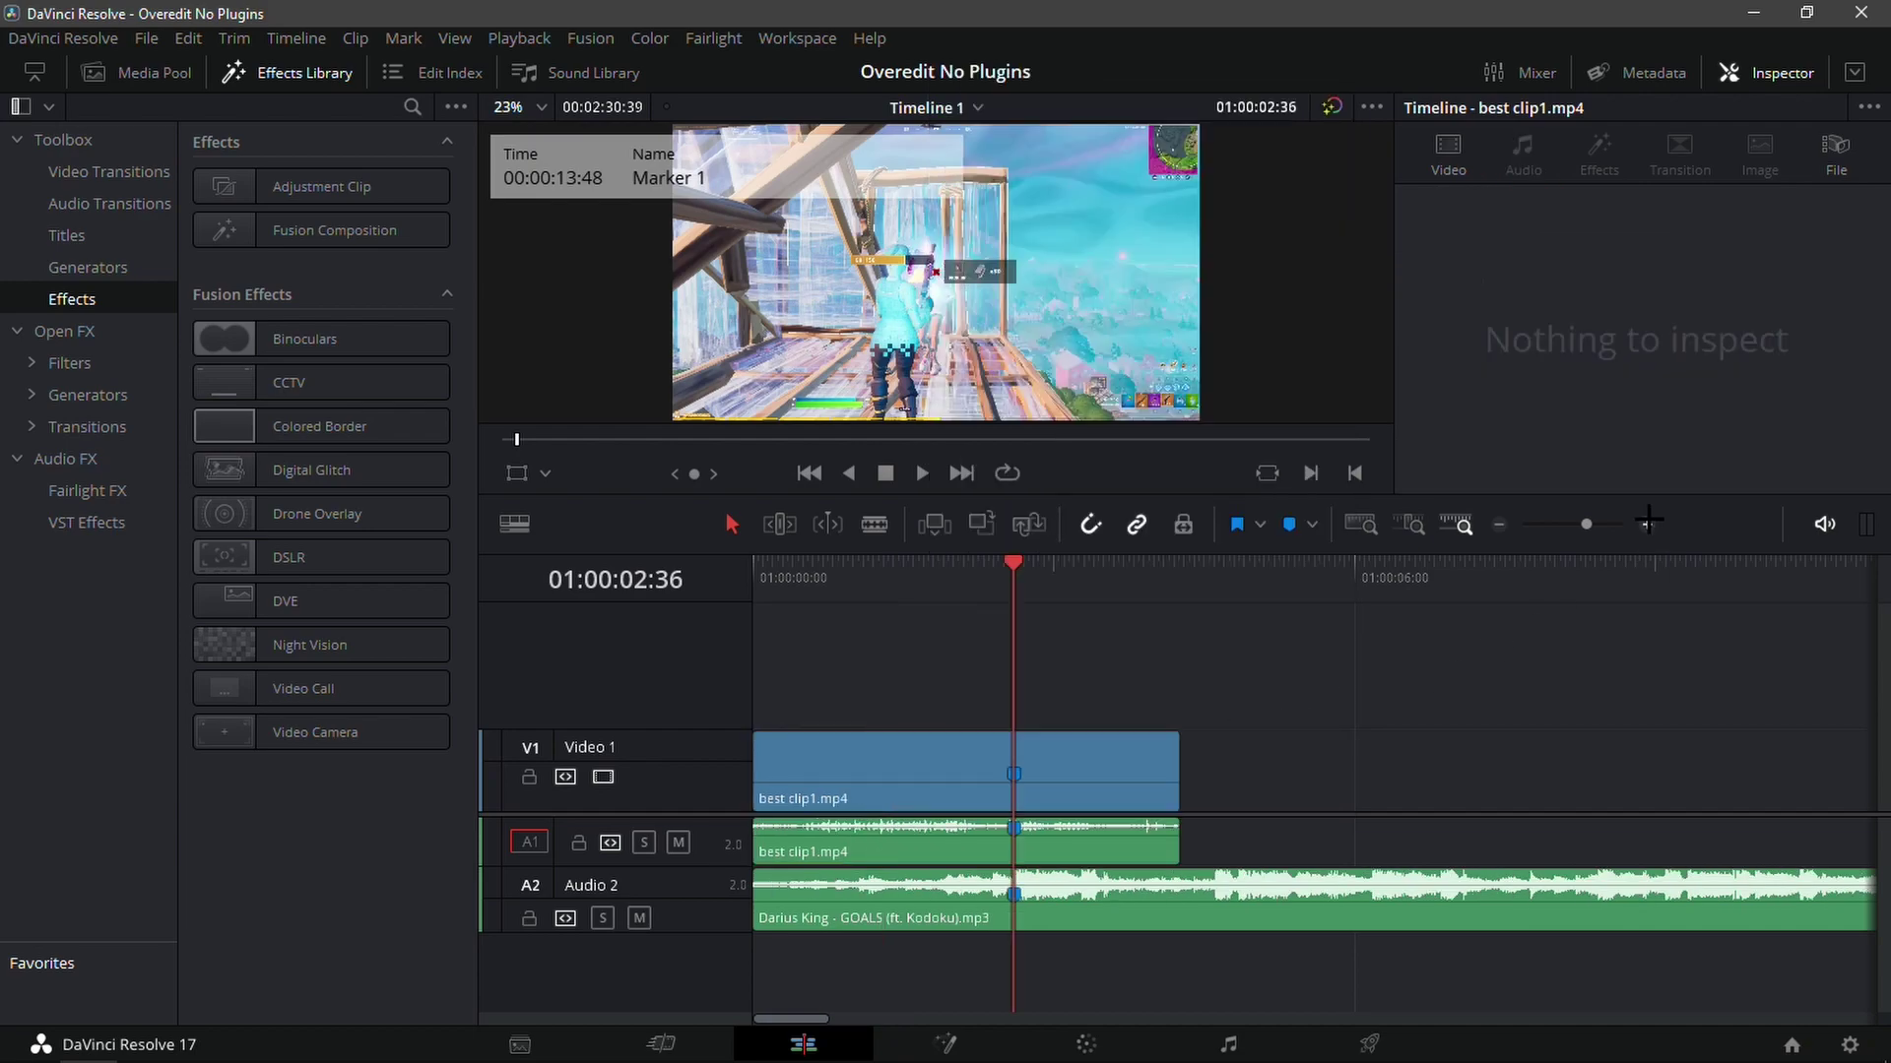
right_click(1054, 776)
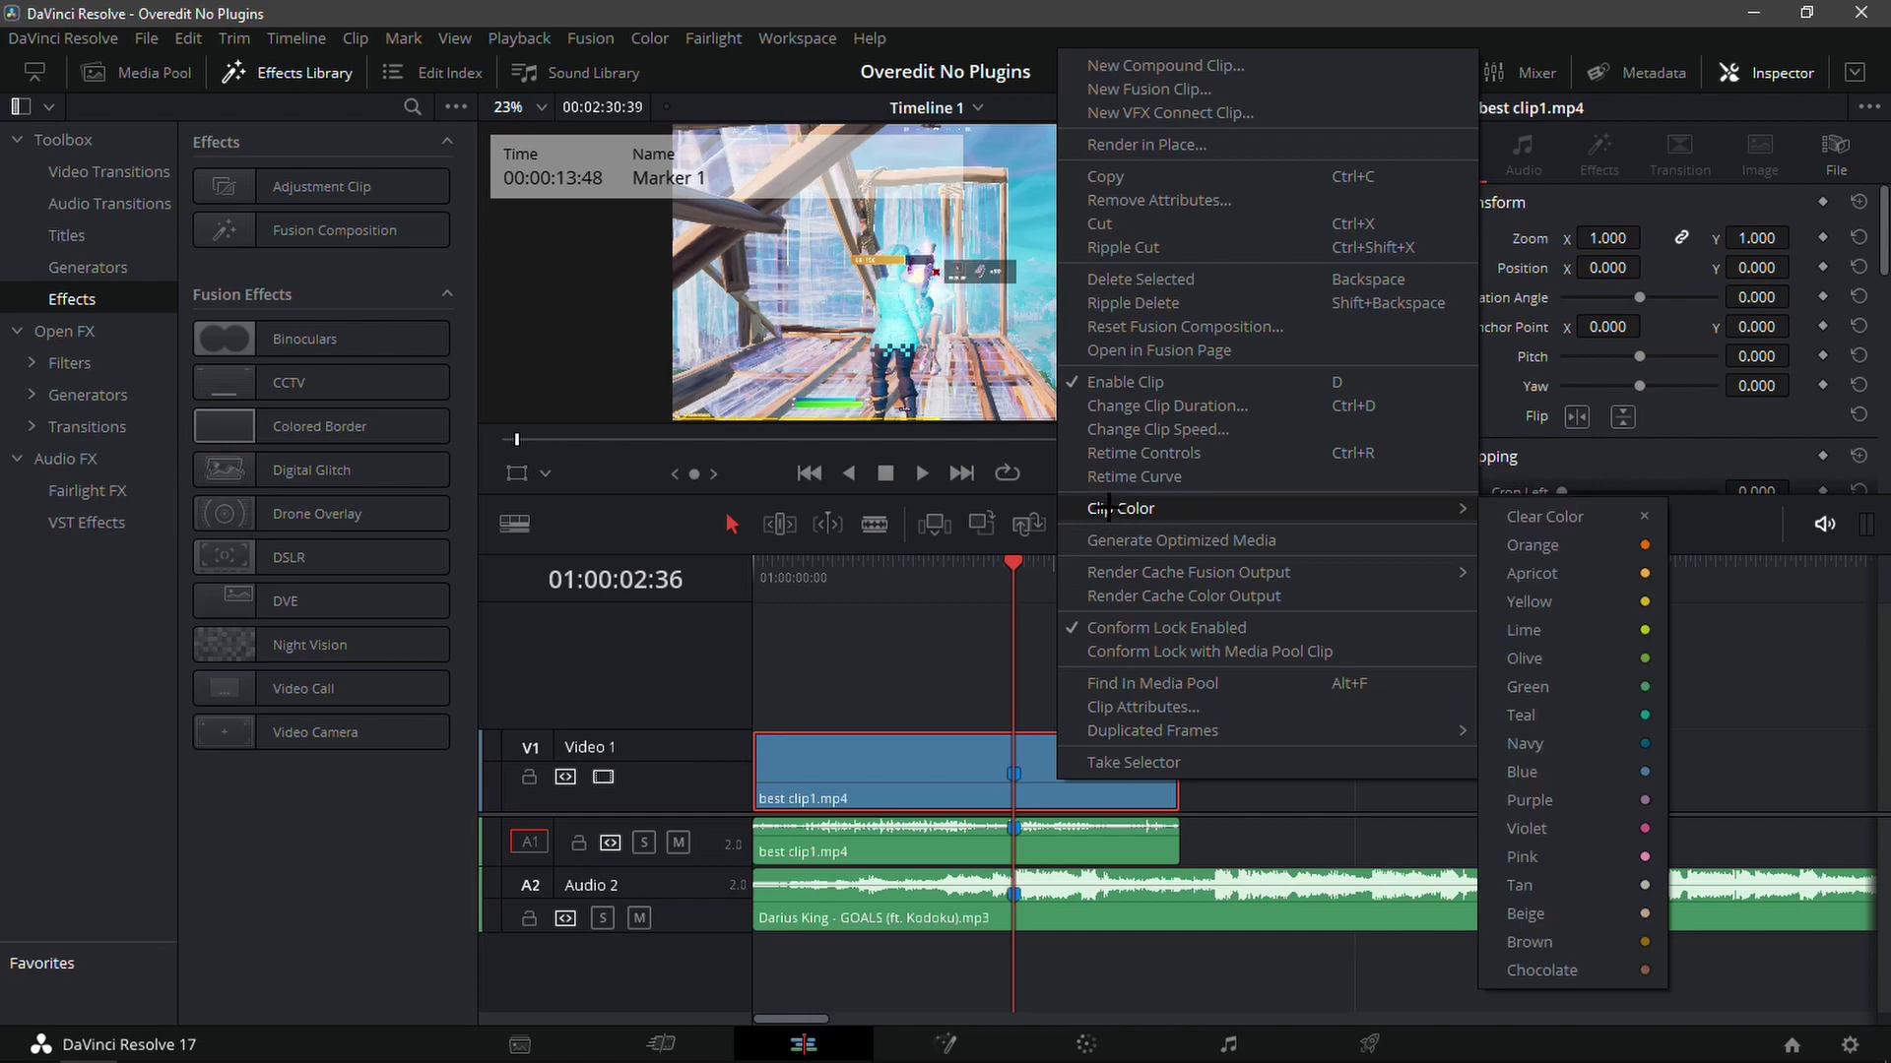
left_click(1143, 453)
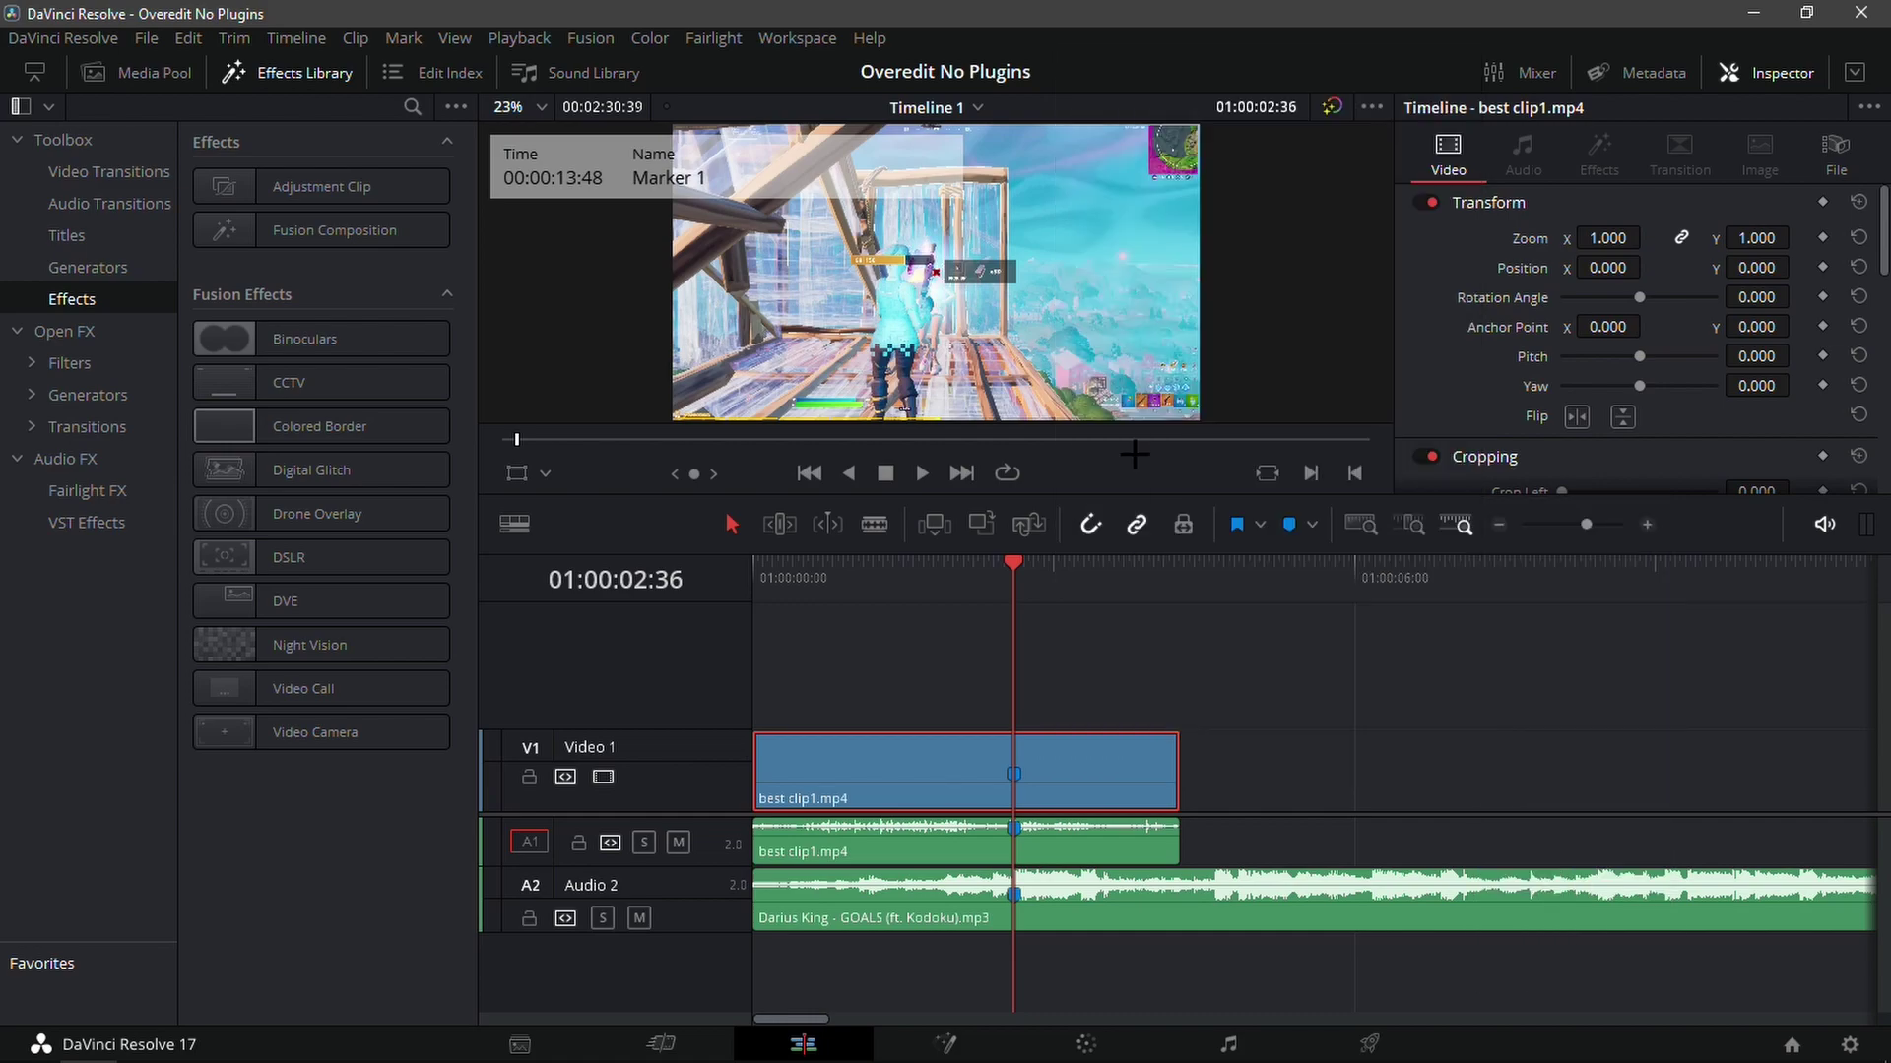
- Add a speed point at the marker on the clip's retime bar
right_click(980, 797)
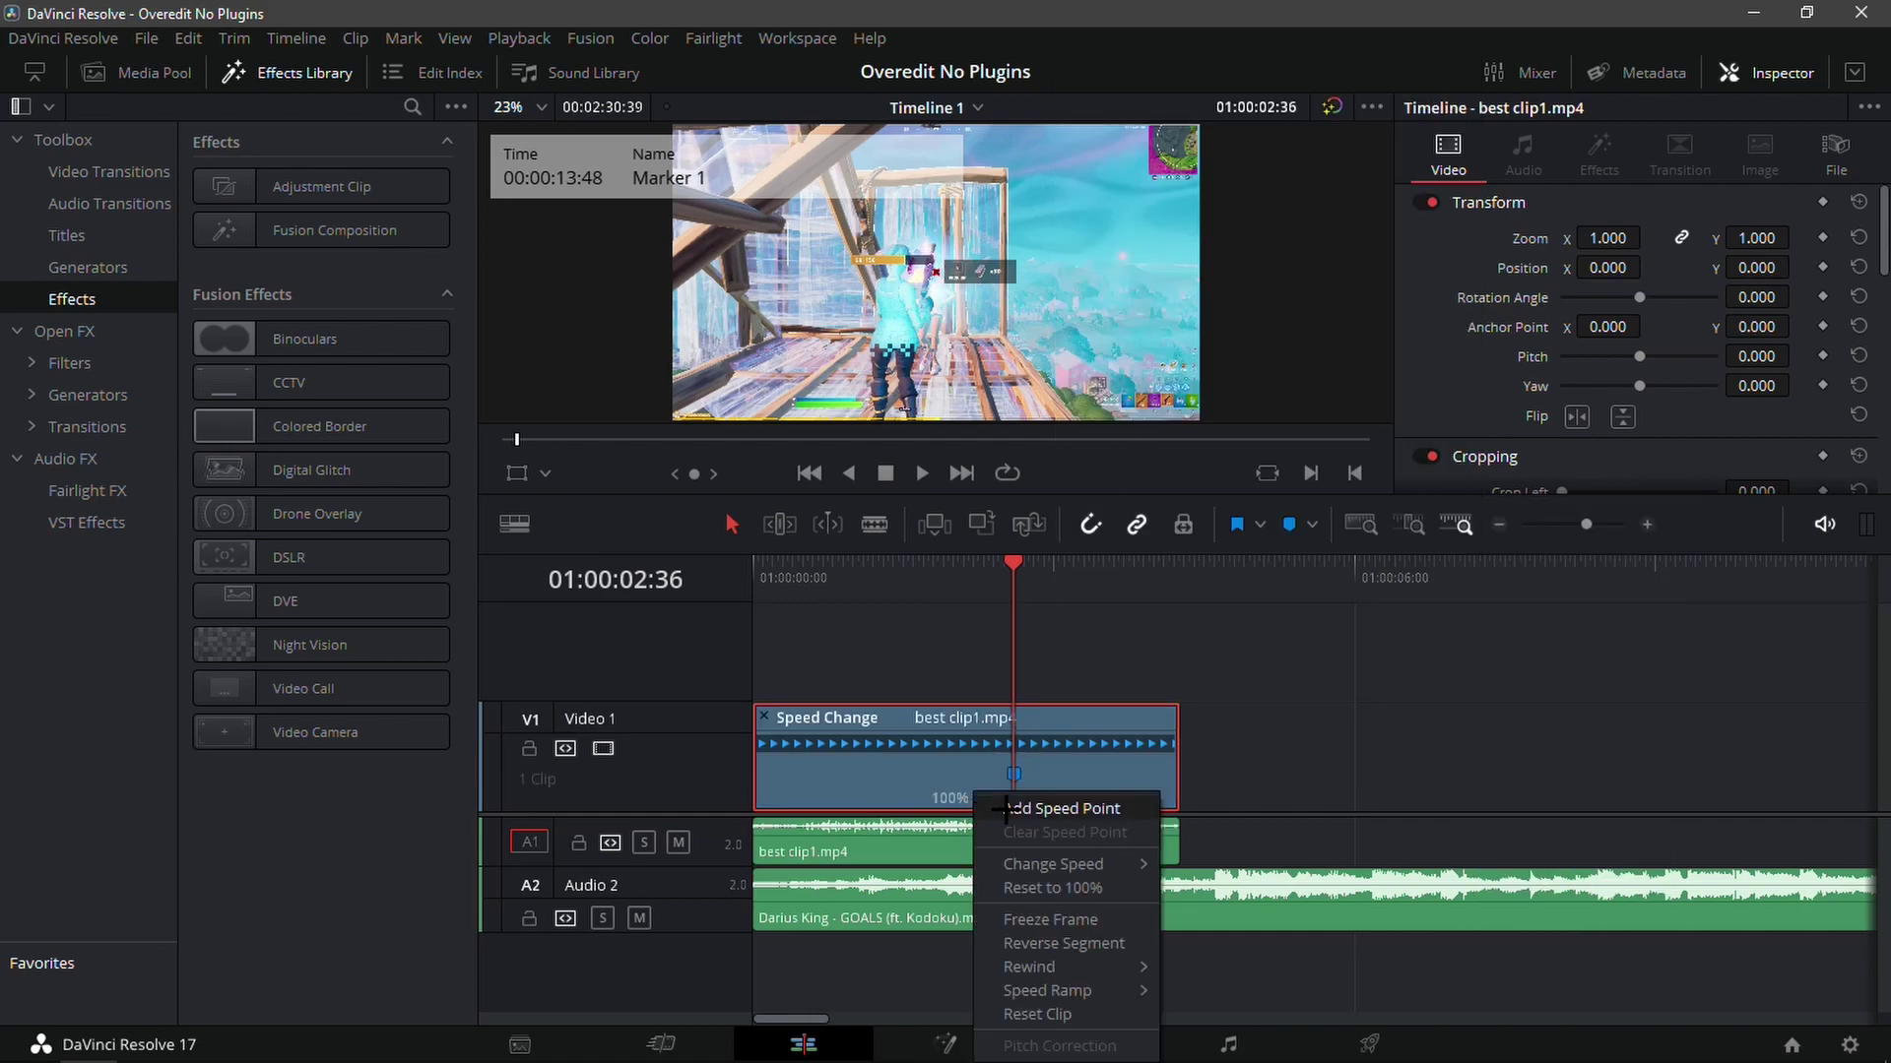
left_click(1007, 810)
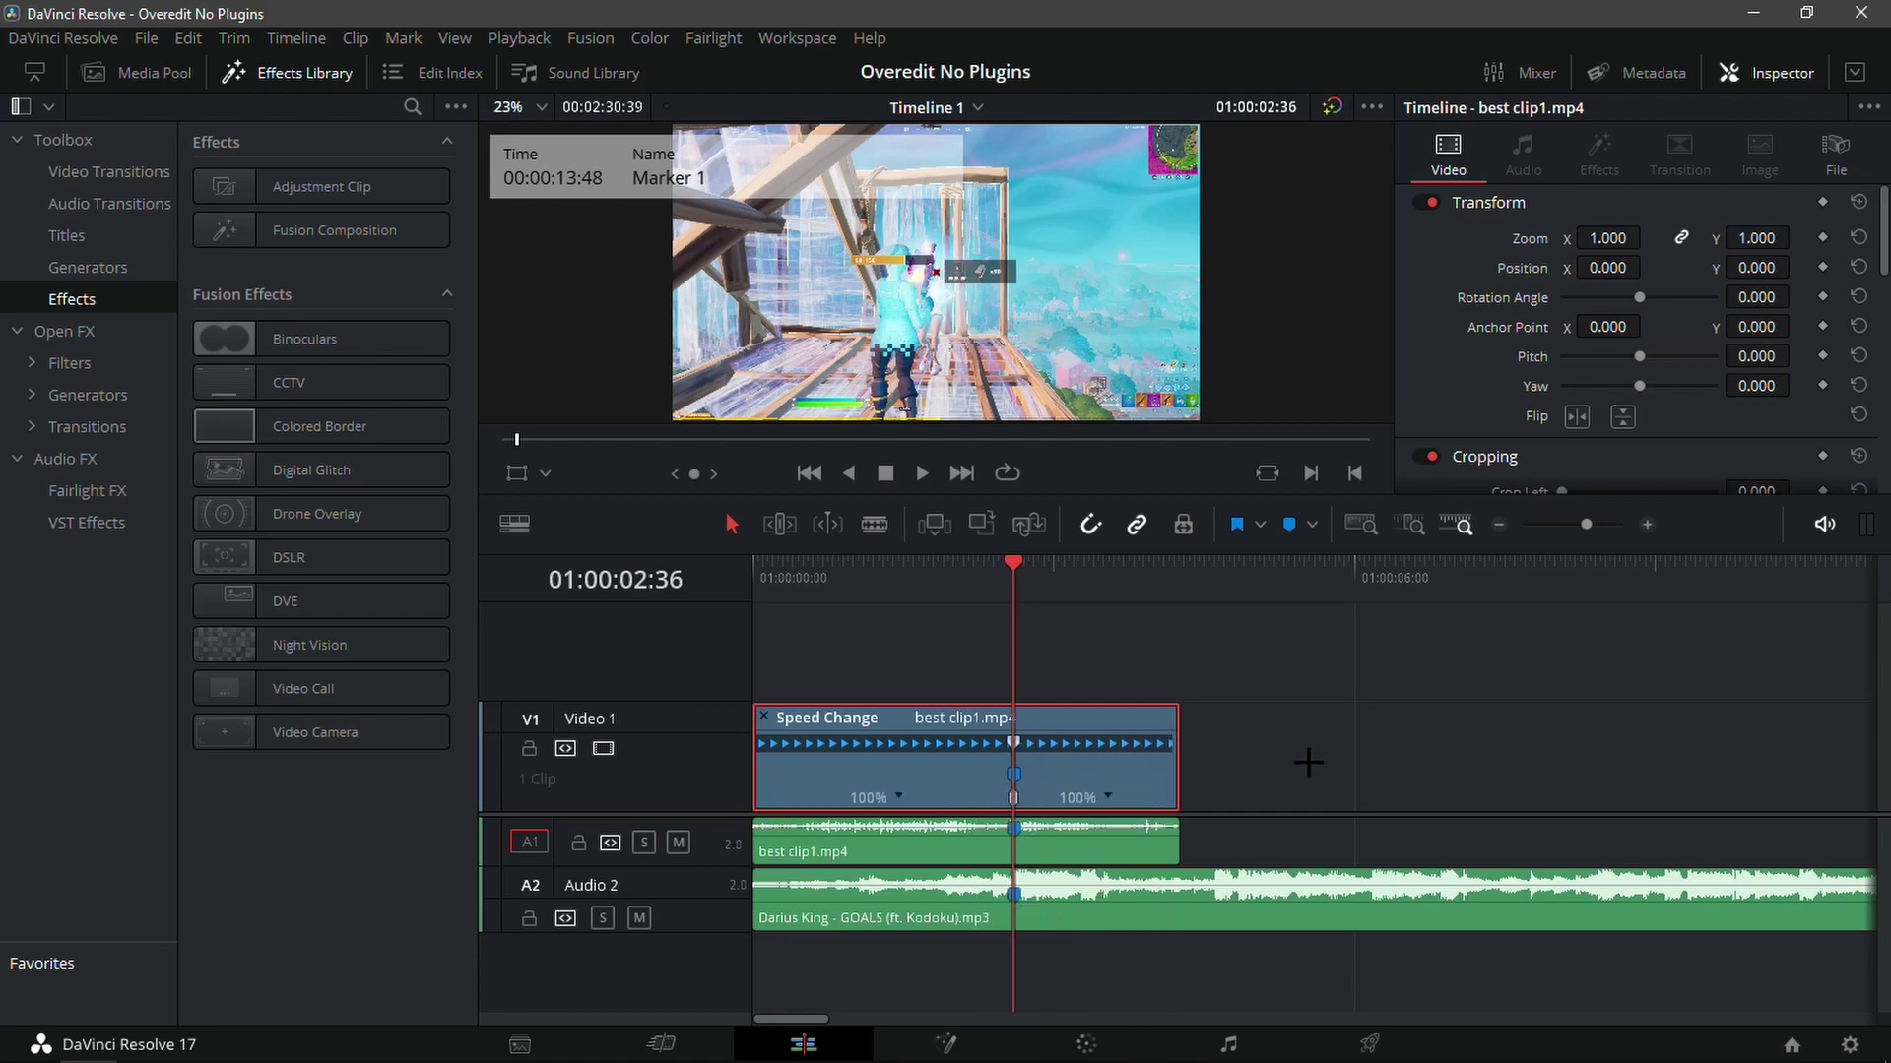
left_click(1644, 527)
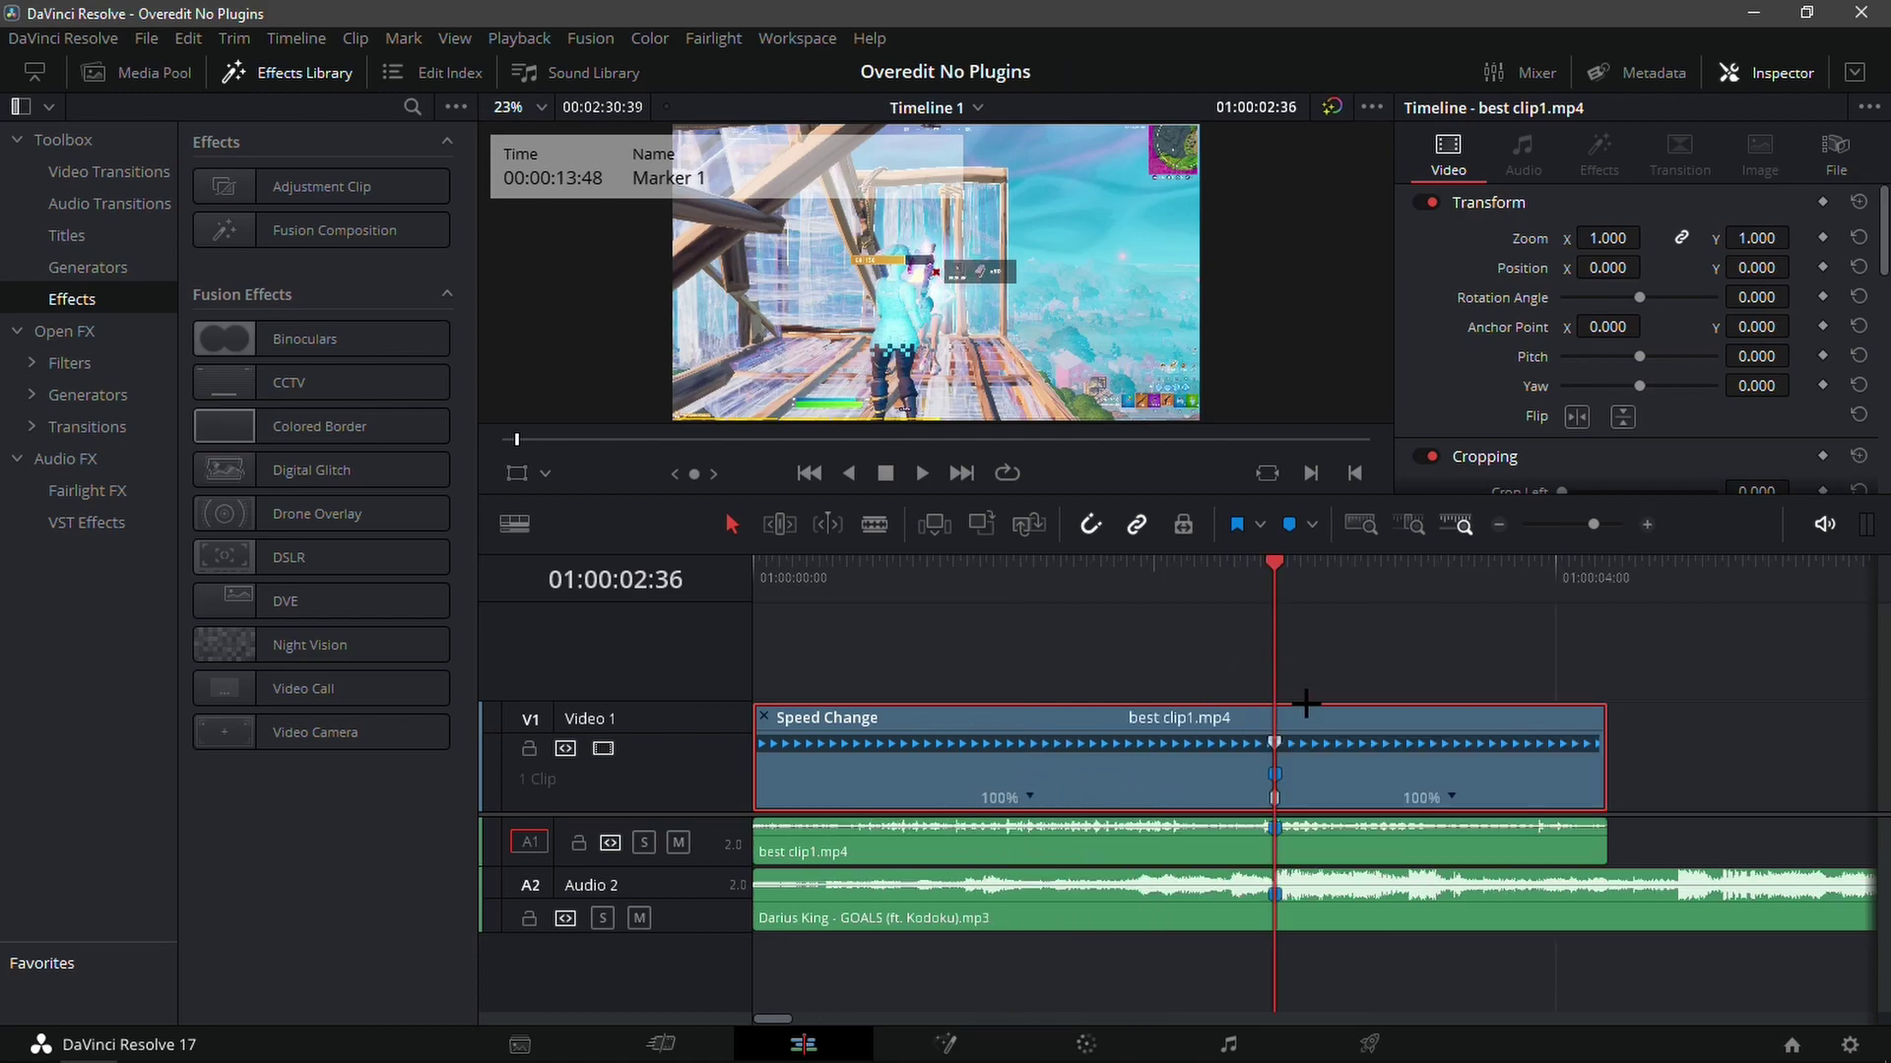
- Add a second speed point at 01:00:02:06
mouse_move(1256, 601)
left_mouse_down()
mouse_move(1131, 620)
mouse_move(1169, 625)
left_mouse_up()
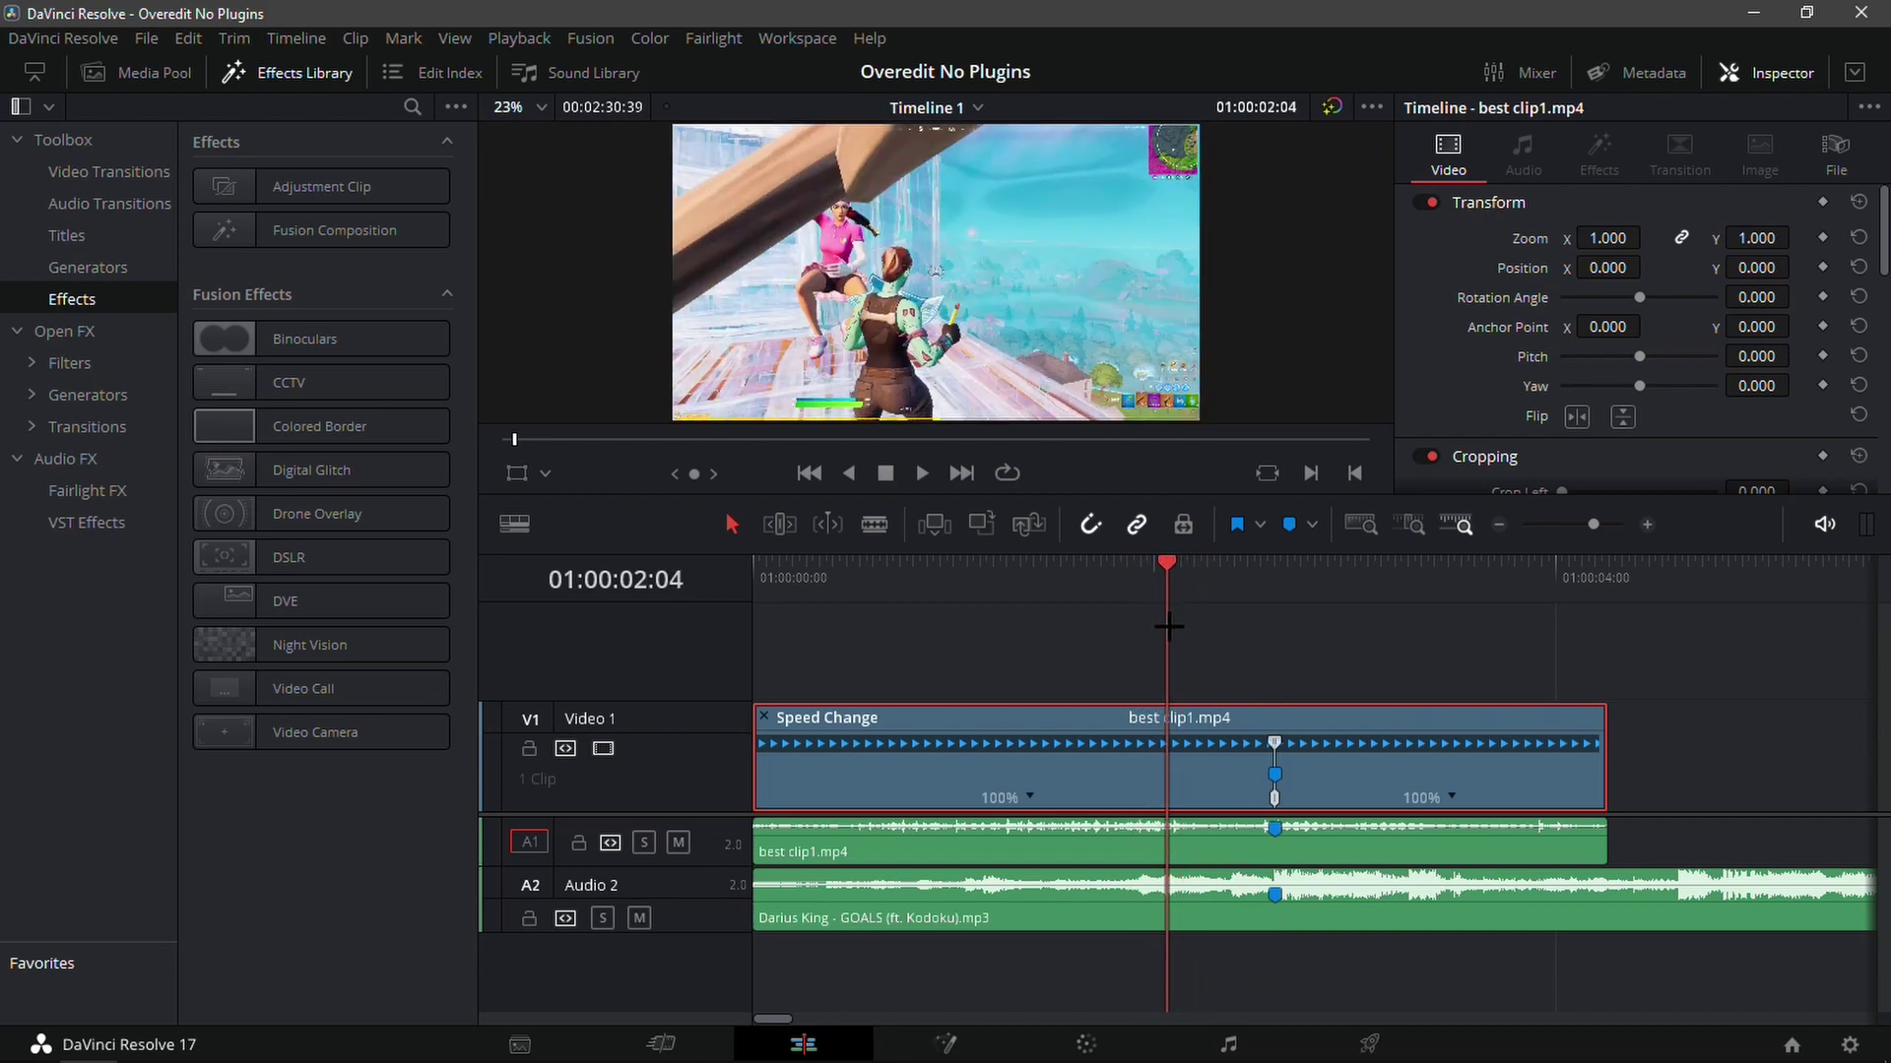
key("Right")
key("Right")
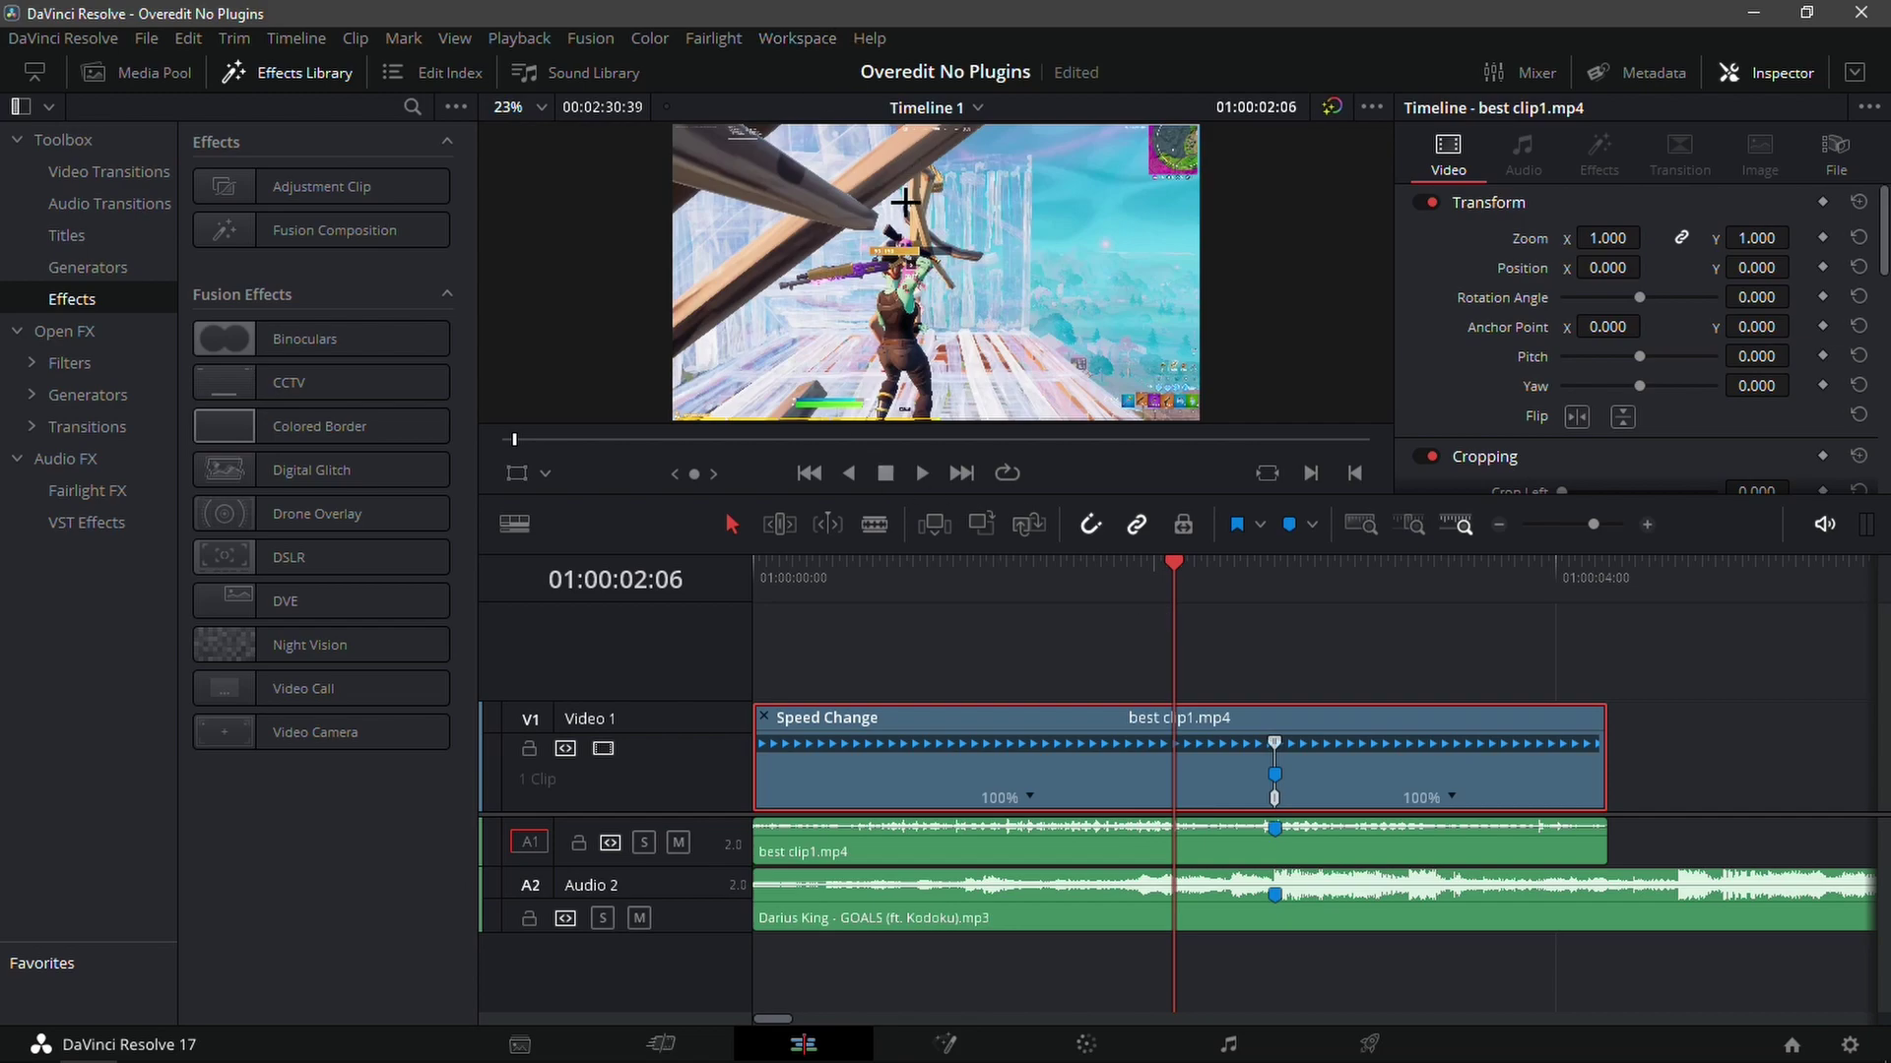
key("Left")
key("Right")
left_click(1451, 797)
left_click(1471, 803)
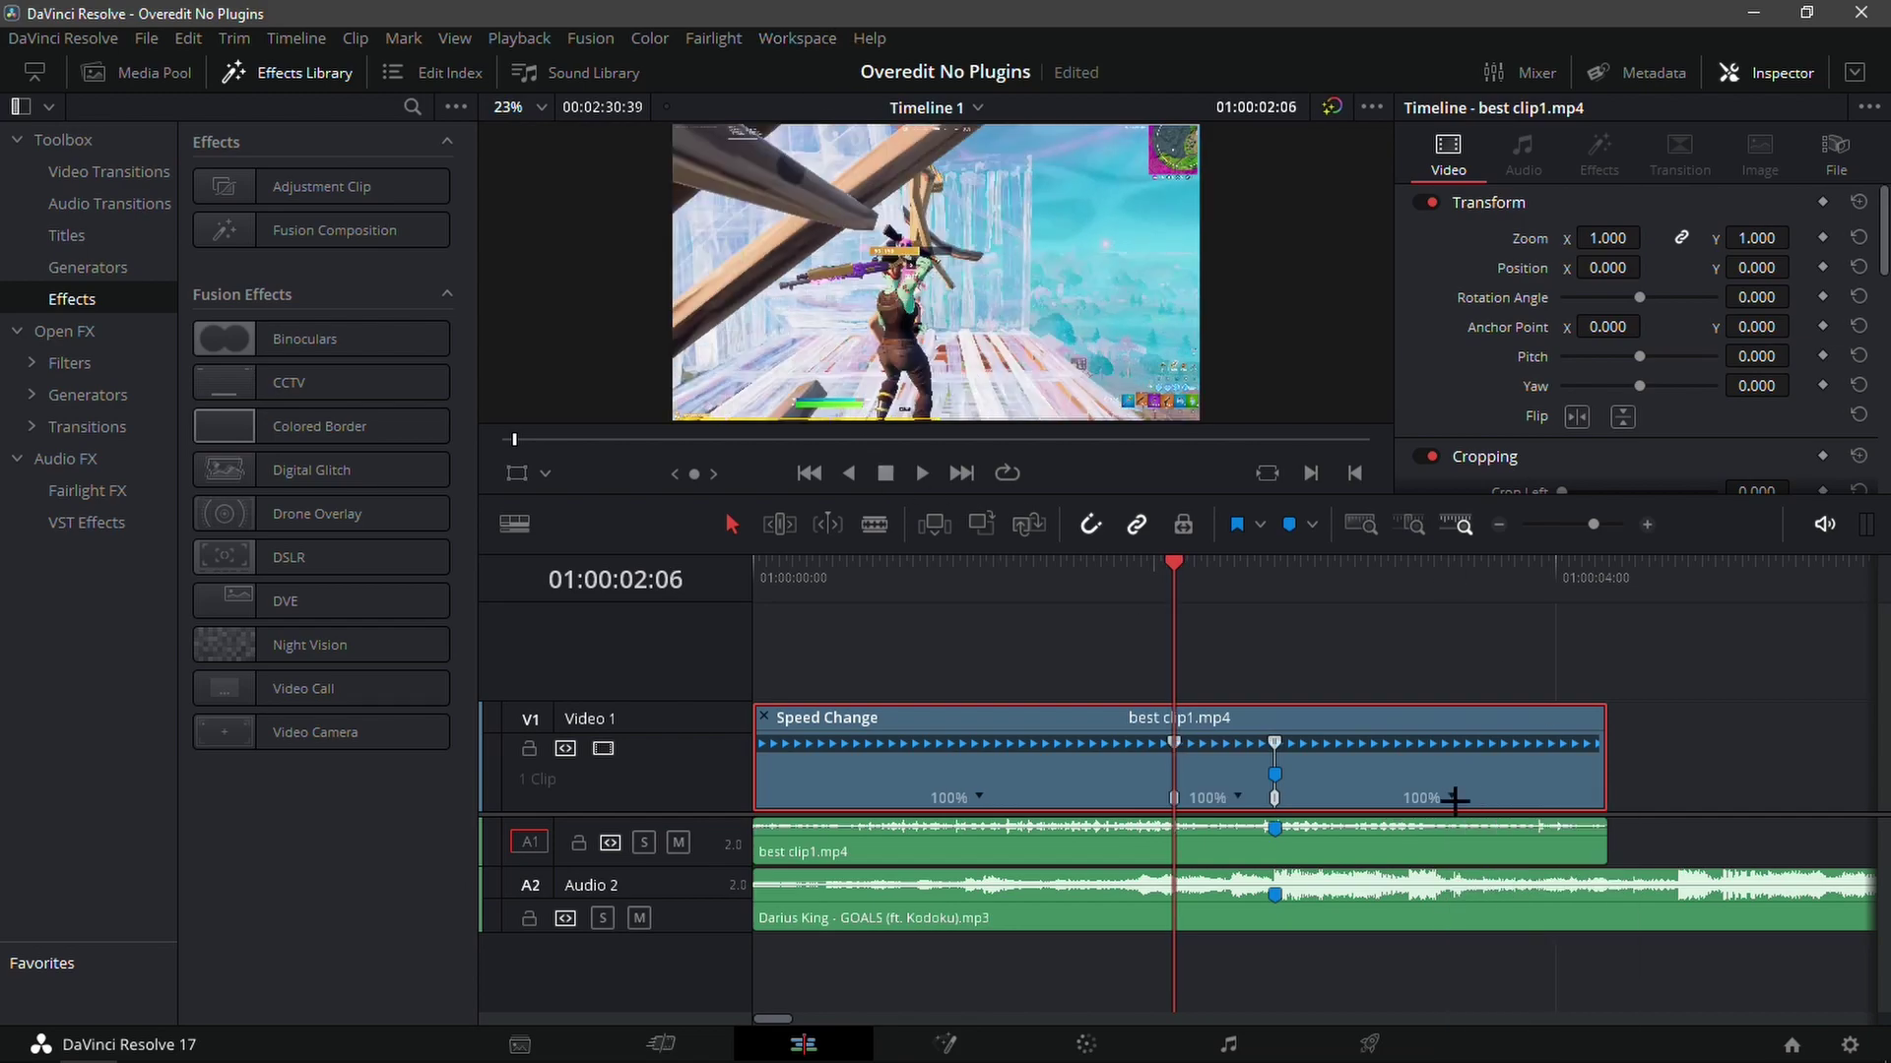
- Add a third speed point at 01:00:02:21
left_click_drag(1194, 584, 1224, 590)
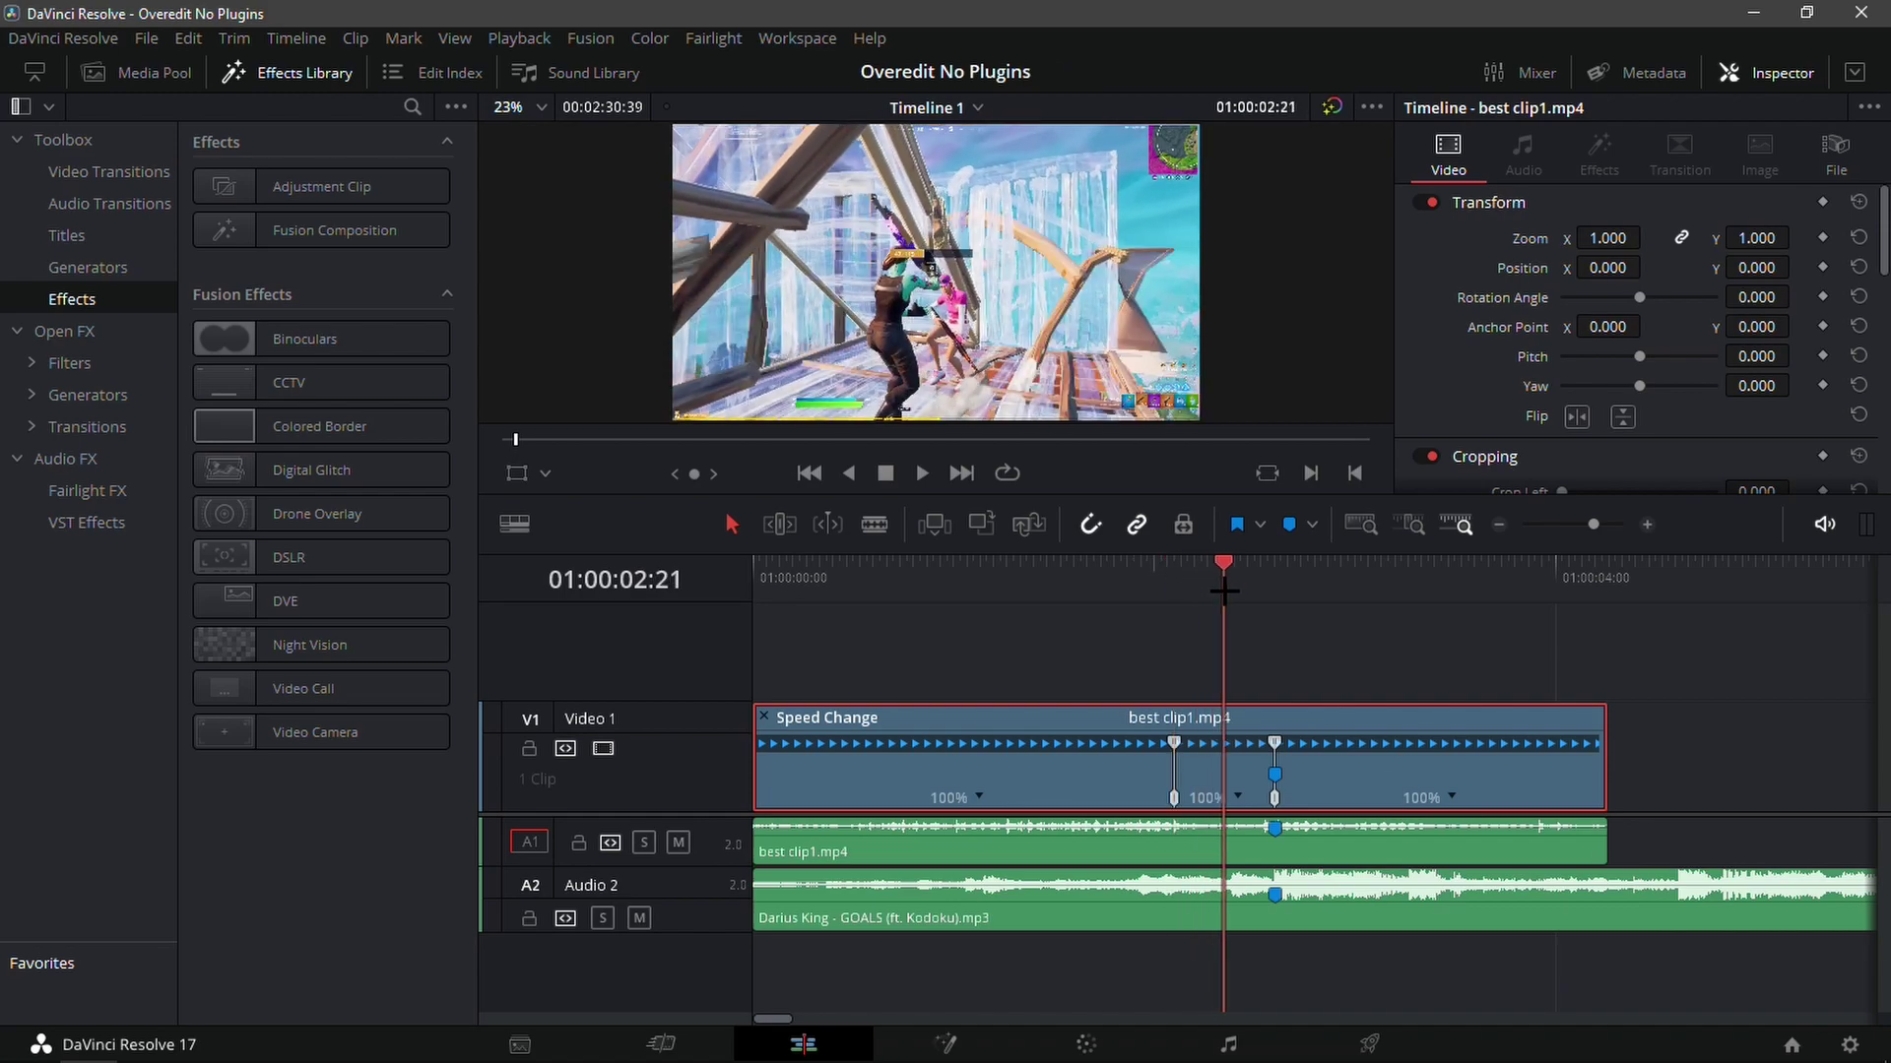
left_click(1238, 798)
left_click(1273, 808)
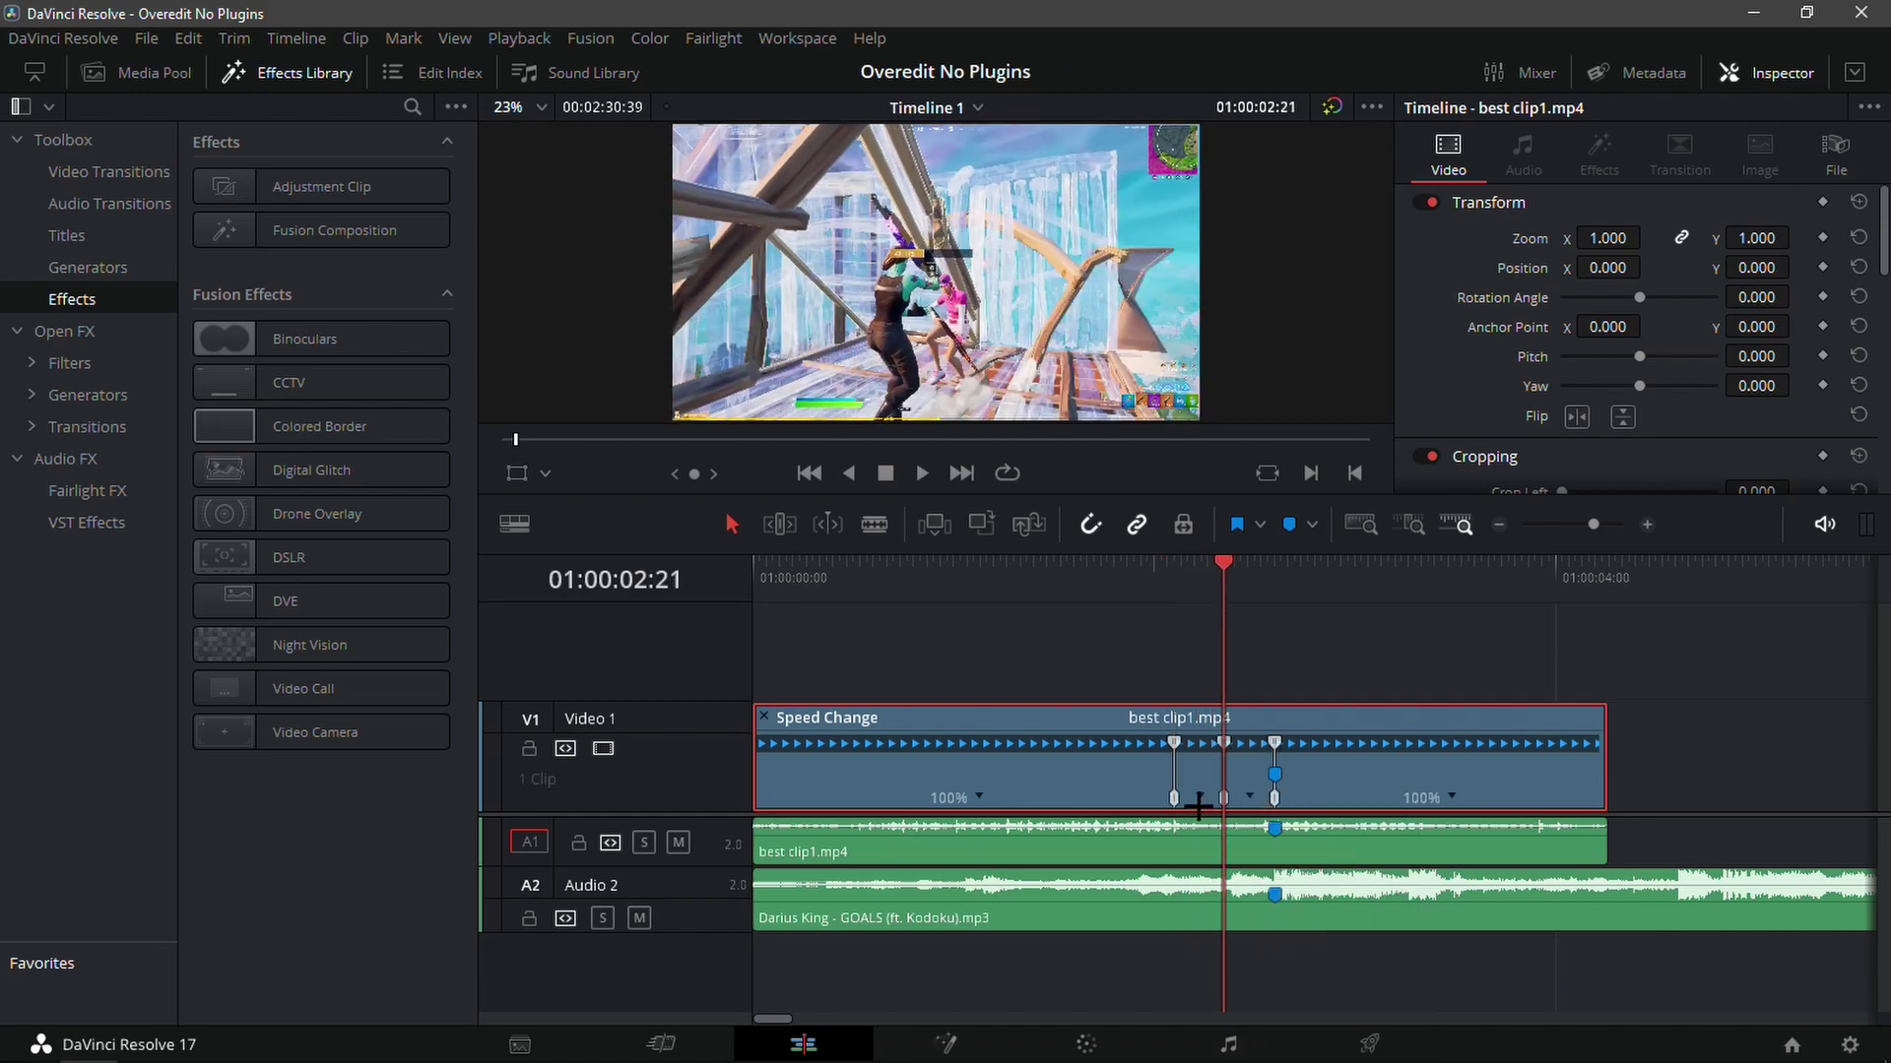
left_click(1204, 797)
- Slow the middle speed section to 25% via Change Speed
mouse_move(1341, 864)
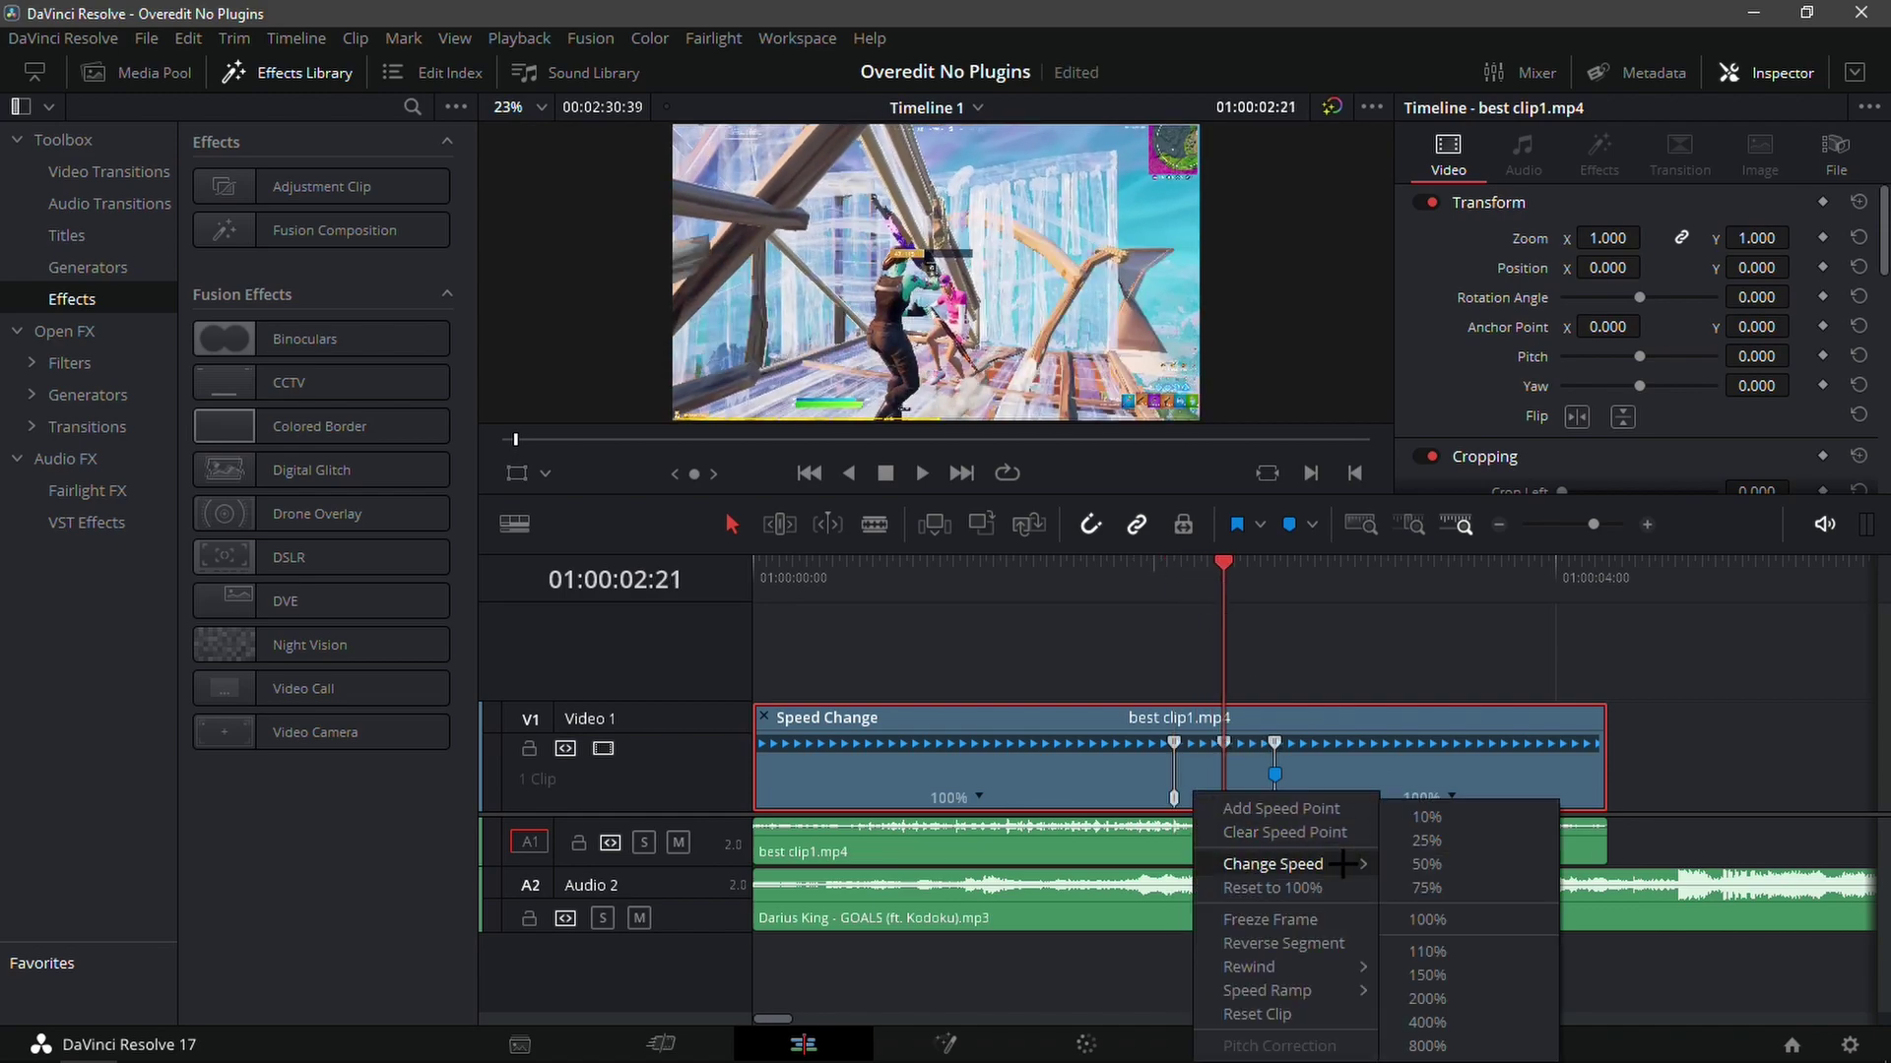
left_click(1195, 700)
left_click(1204, 797)
mouse_move(1281, 858)
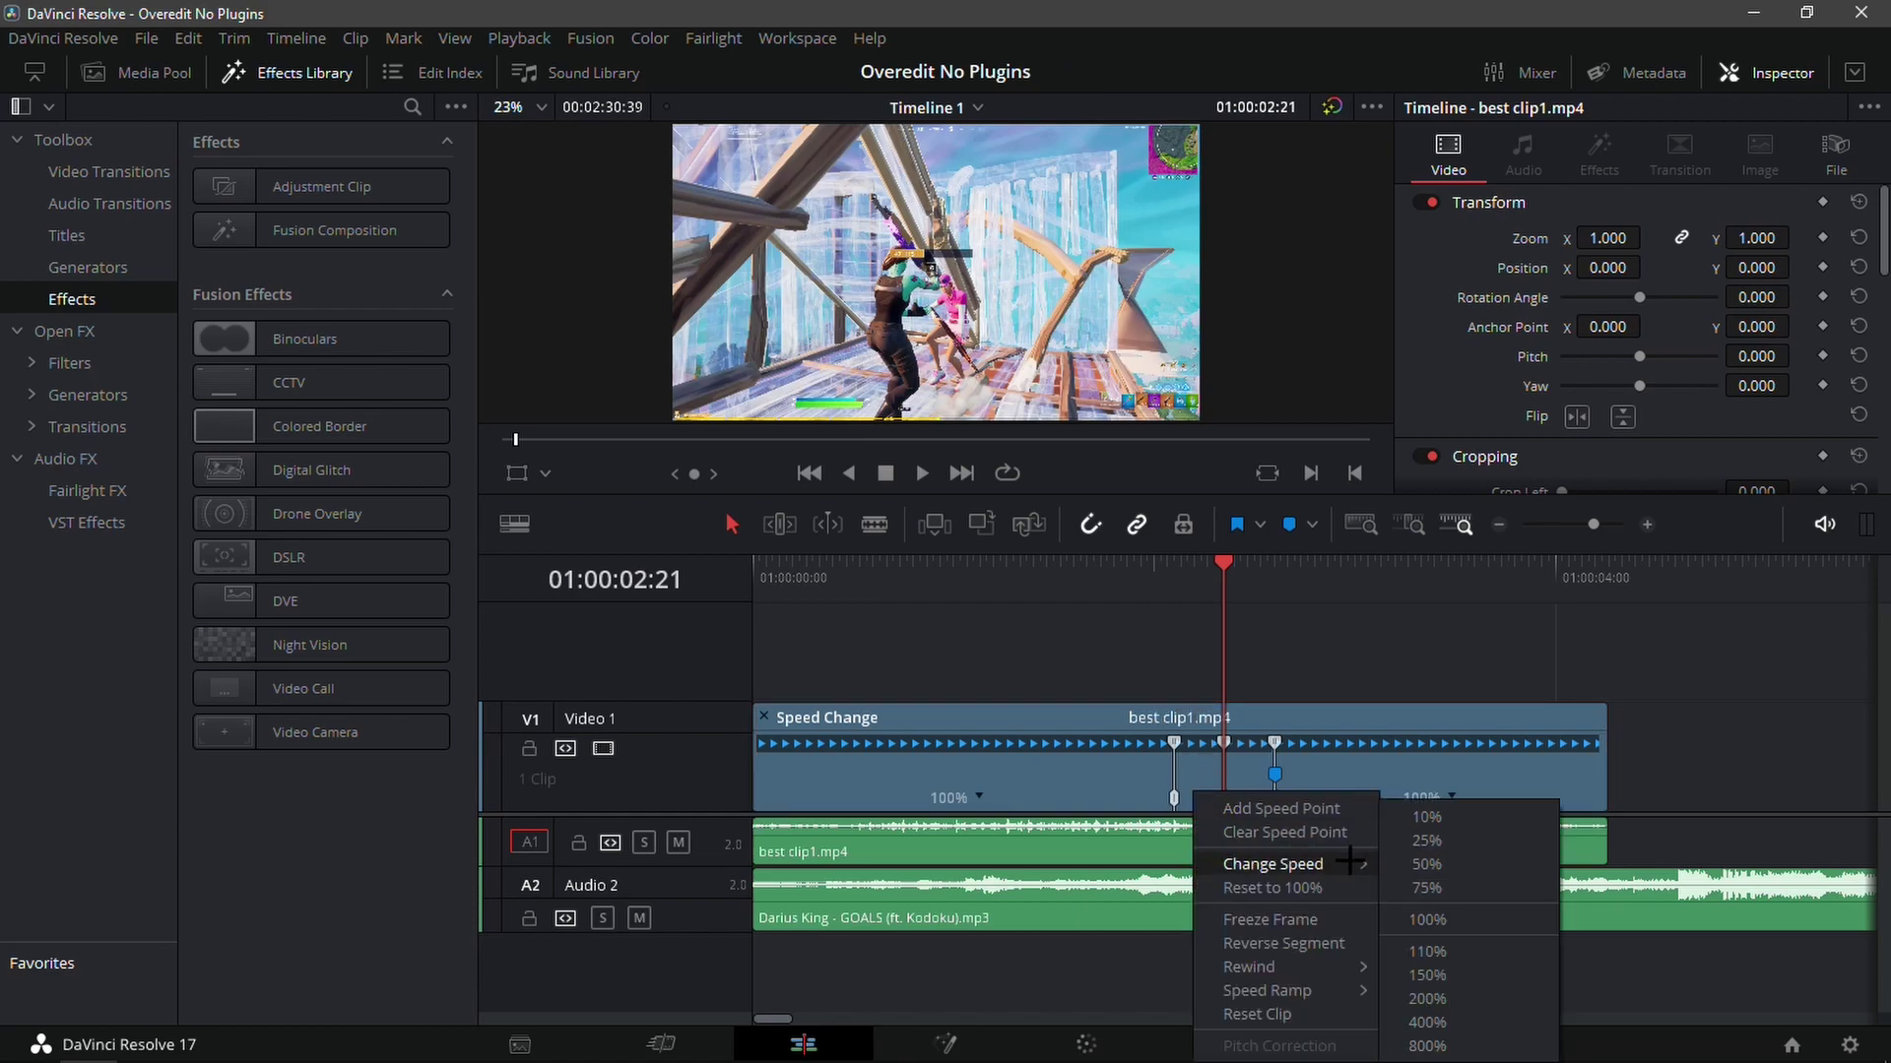
left_click(1517, 843)
- Speed up the short section, then play back from the marker
left_click(1398, 798)
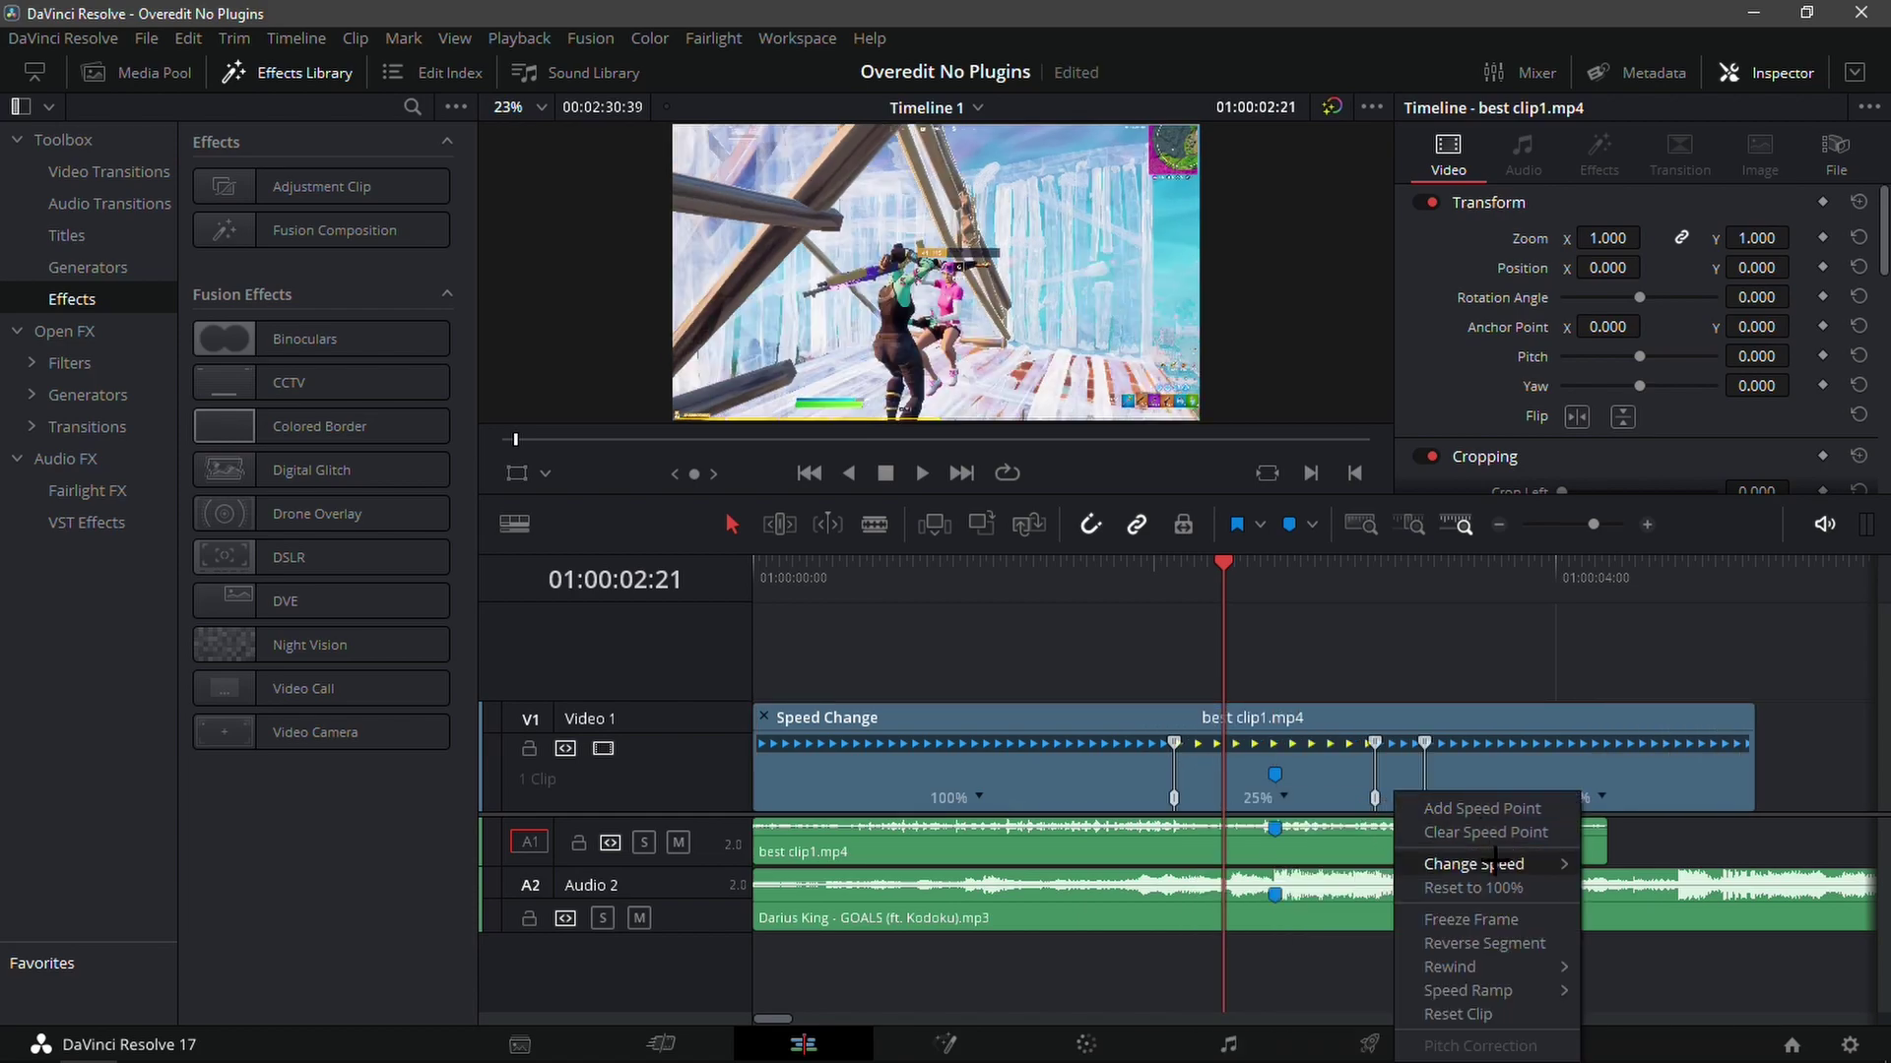
mouse_move(1468, 863)
left_click(1625, 1014)
left_click_drag(1210, 567, 1274, 567)
key("space")
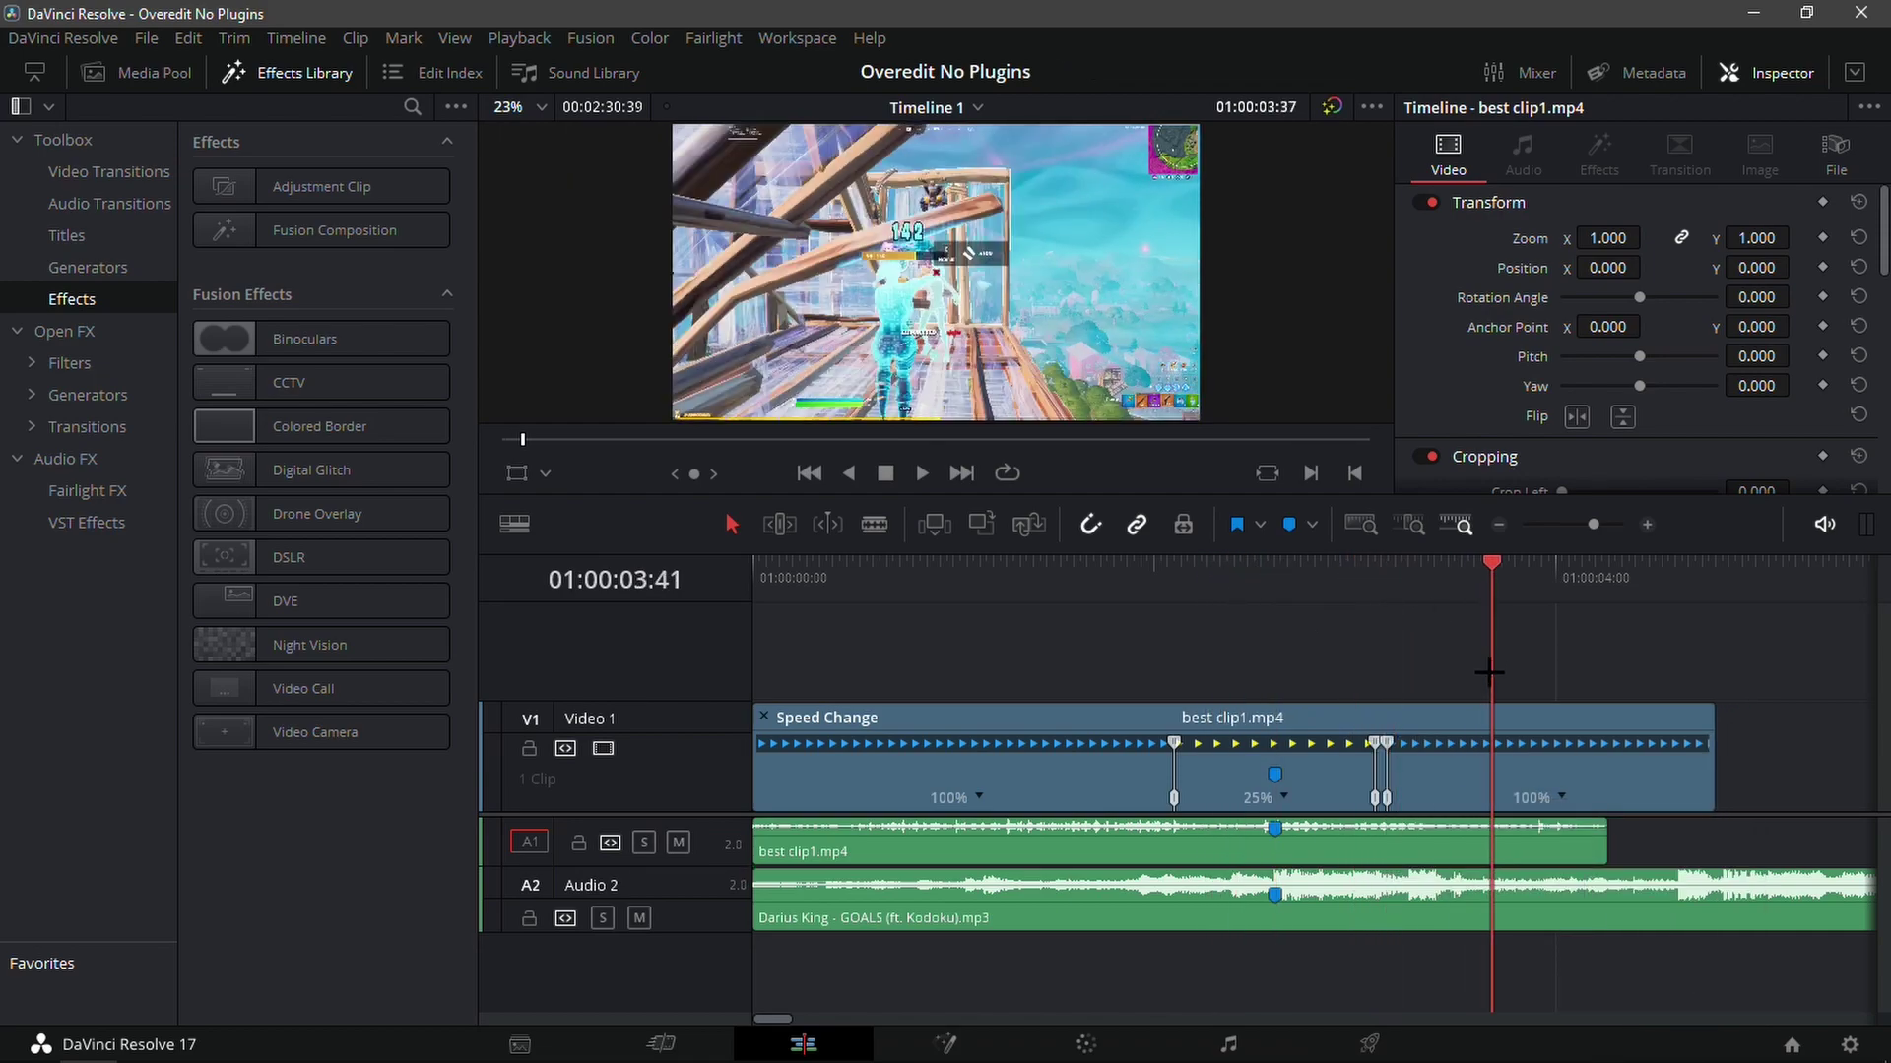
- Set the clip's last speed section to 25% and scrub back to preview it
left_click(1559, 797)
mouse_move(1625, 861)
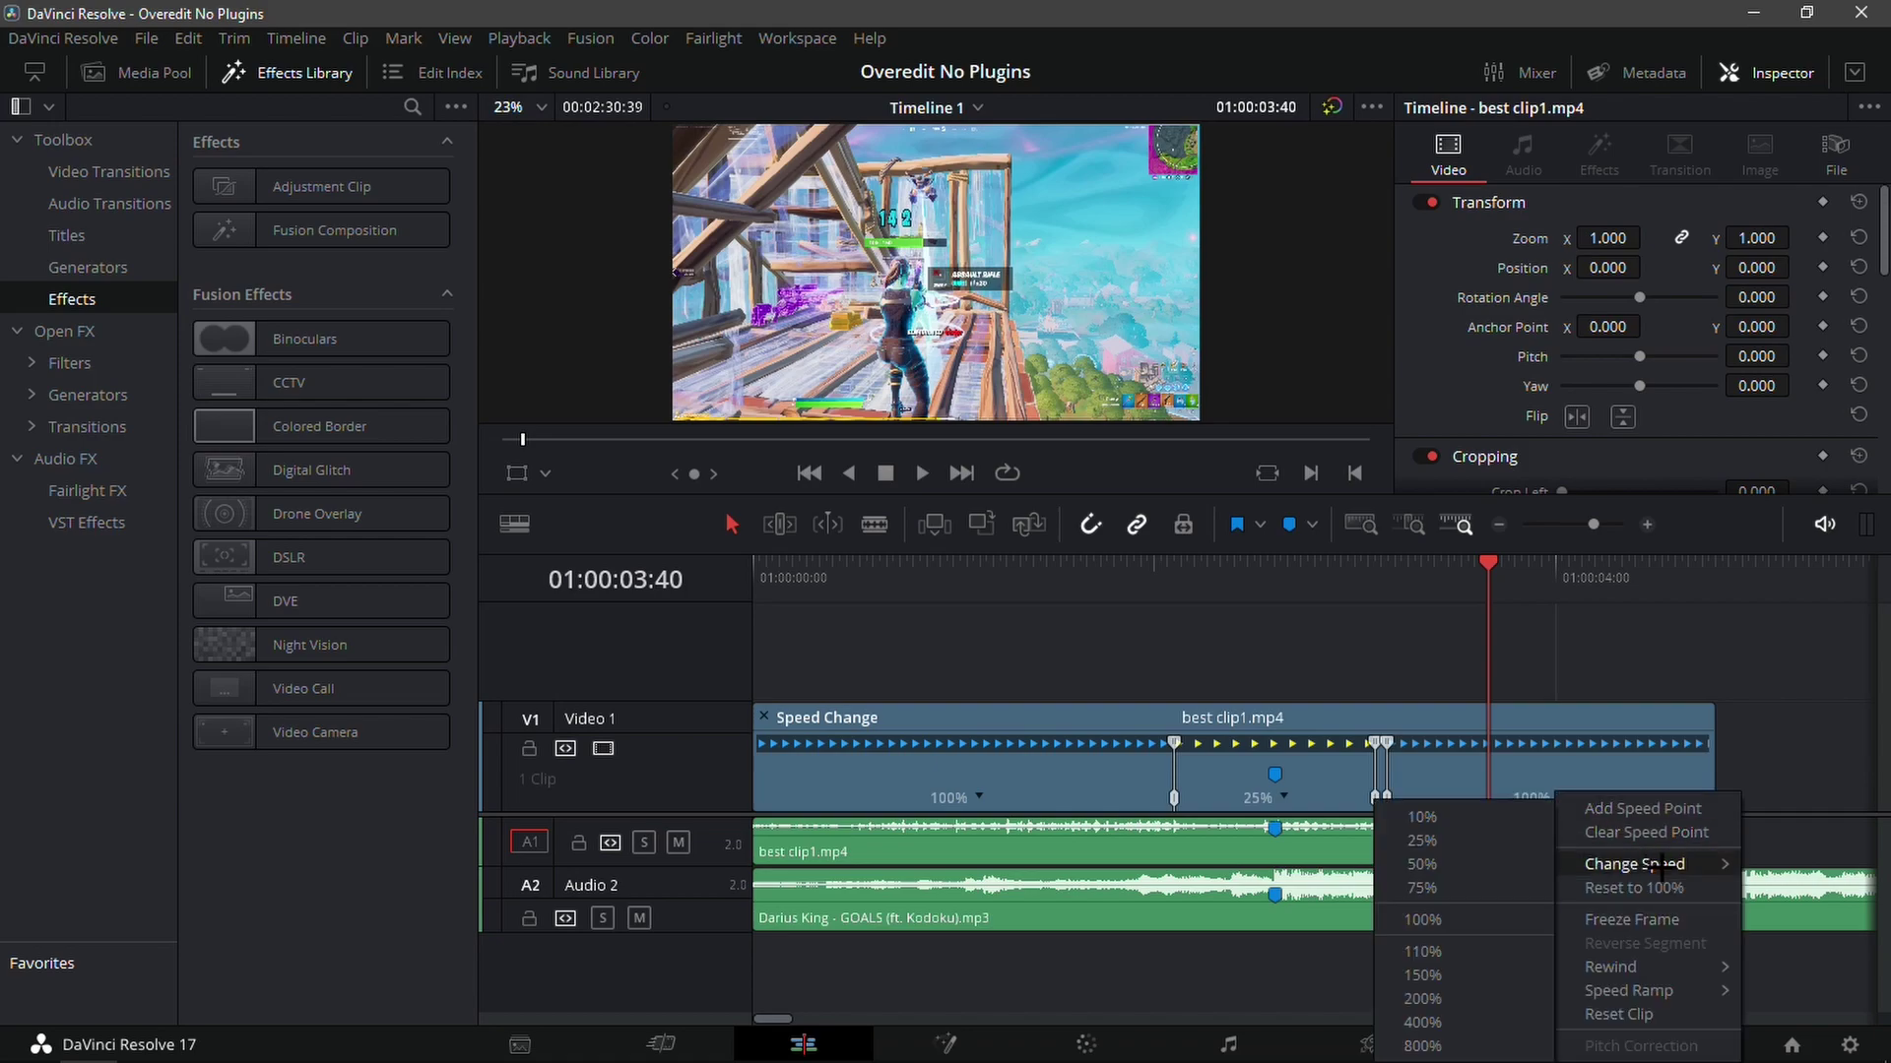
left_click(1408, 848)
left_click_drag(1466, 620, 1412, 634)
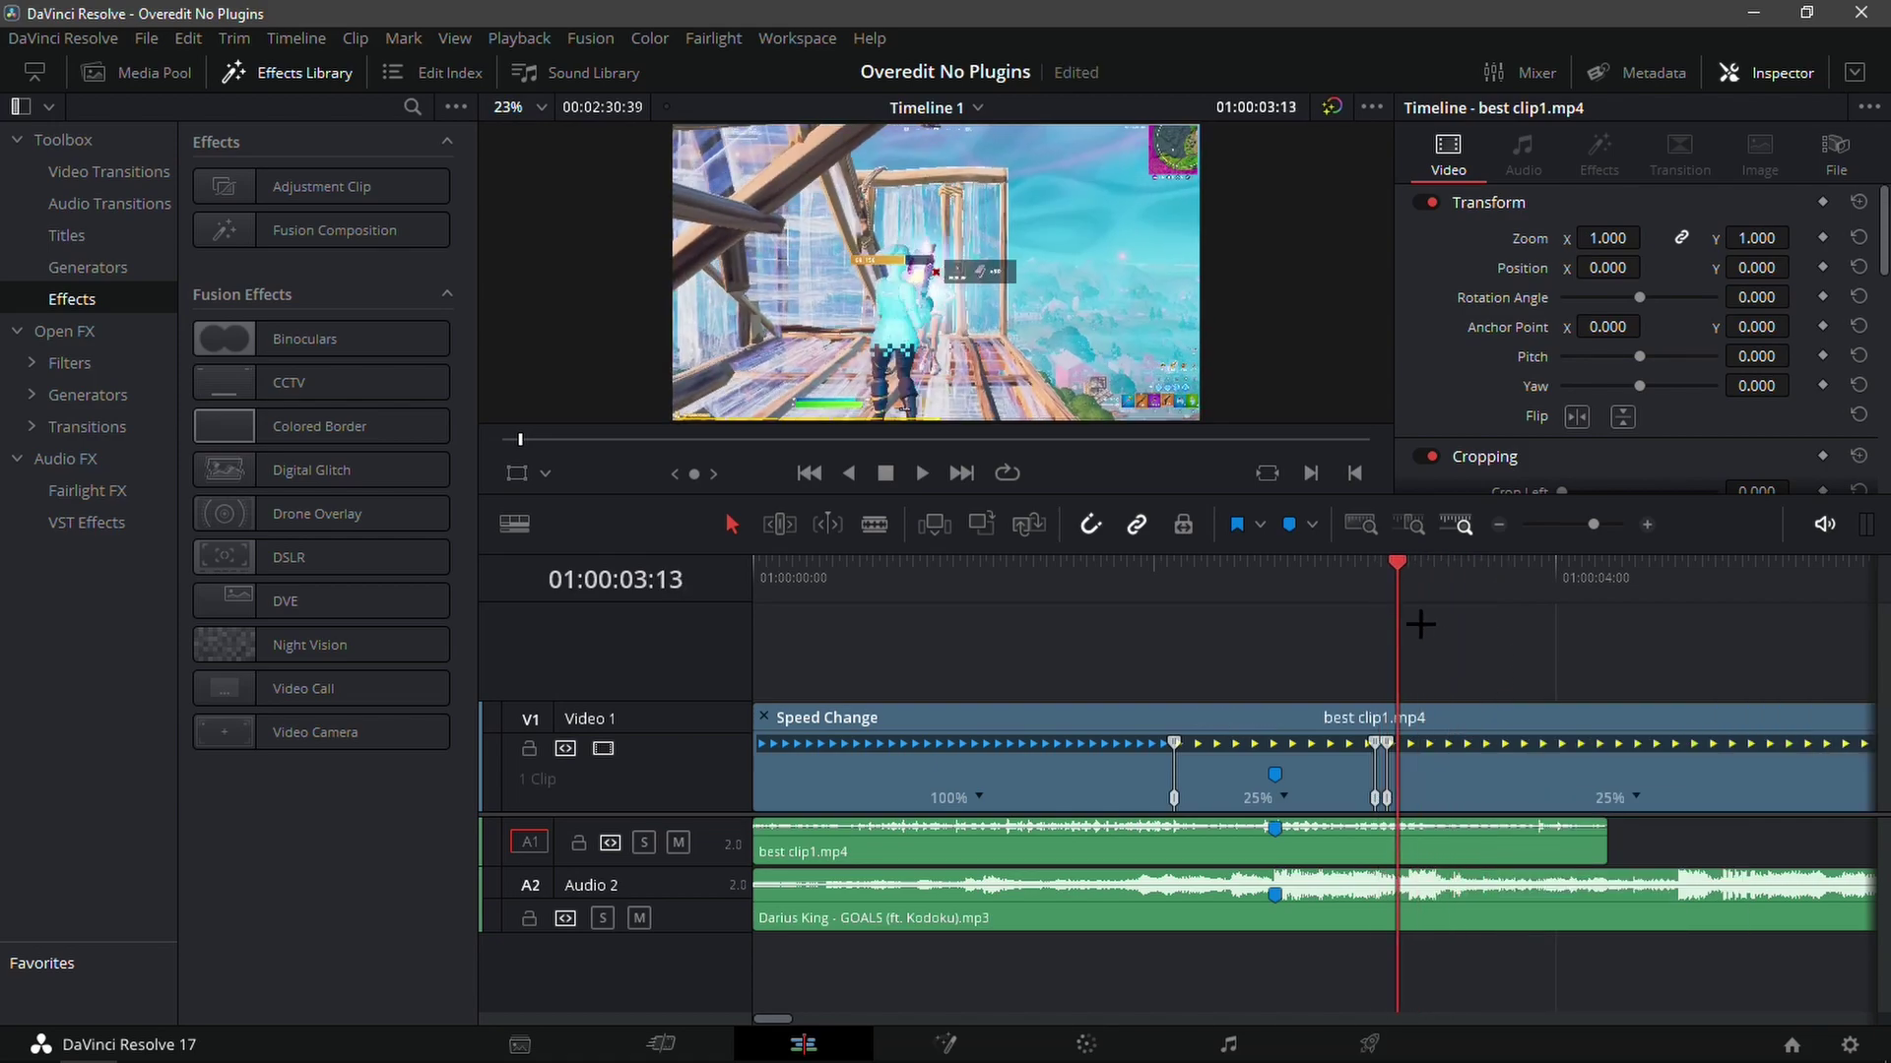
- Zoom out and trim the end of the V1 video clip shorter
left_click(1497, 525)
left_click_drag(1717, 767, 1180, 769)
mouse_move(1079, 621)
left_mouse_down()
mouse_move(1060, 633)
mouse_move(1093, 630)
left_mouse_up()
left_click_drag(1180, 750, 1126, 759)
- Trim the A1 audio end to match the video, then play back to check
left_click_drag(1179, 827, 1124, 844)
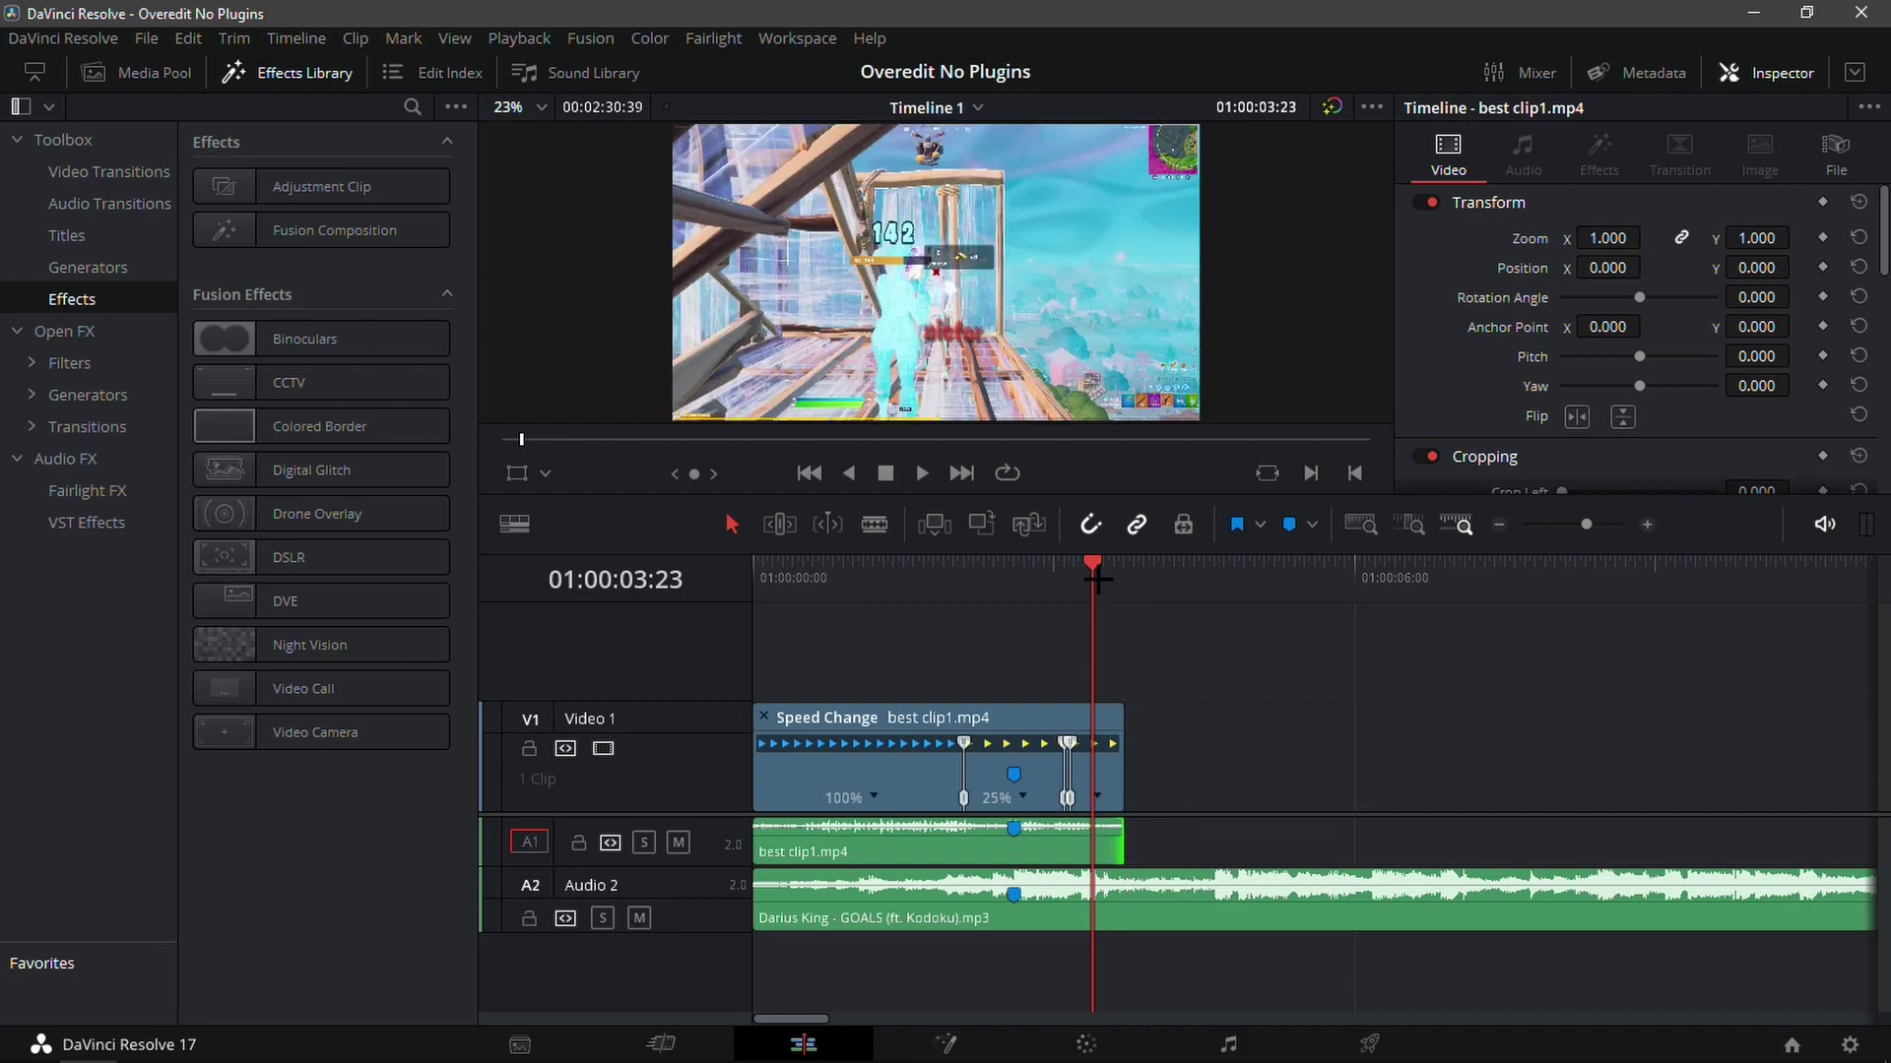
left_click_drag(1064, 609, 938, 631)
key("space")
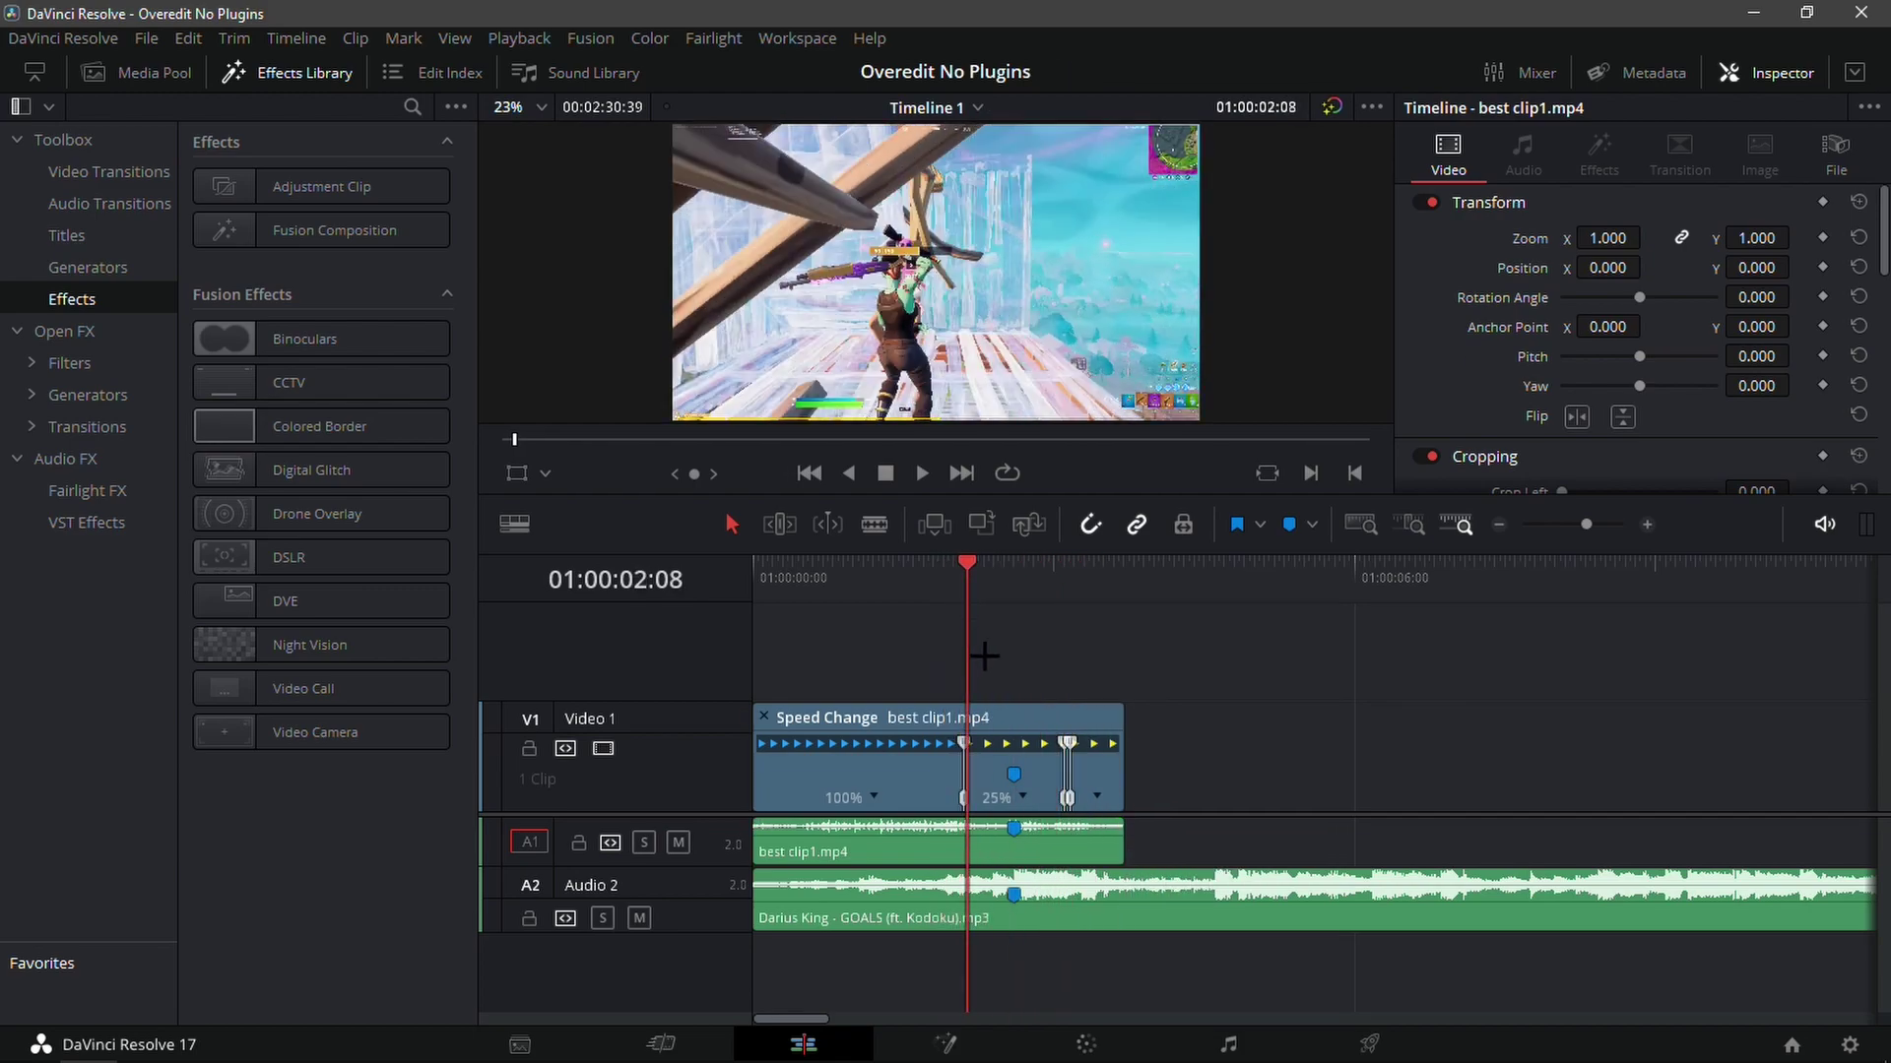
left_click_drag(1131, 611, 1068, 601)
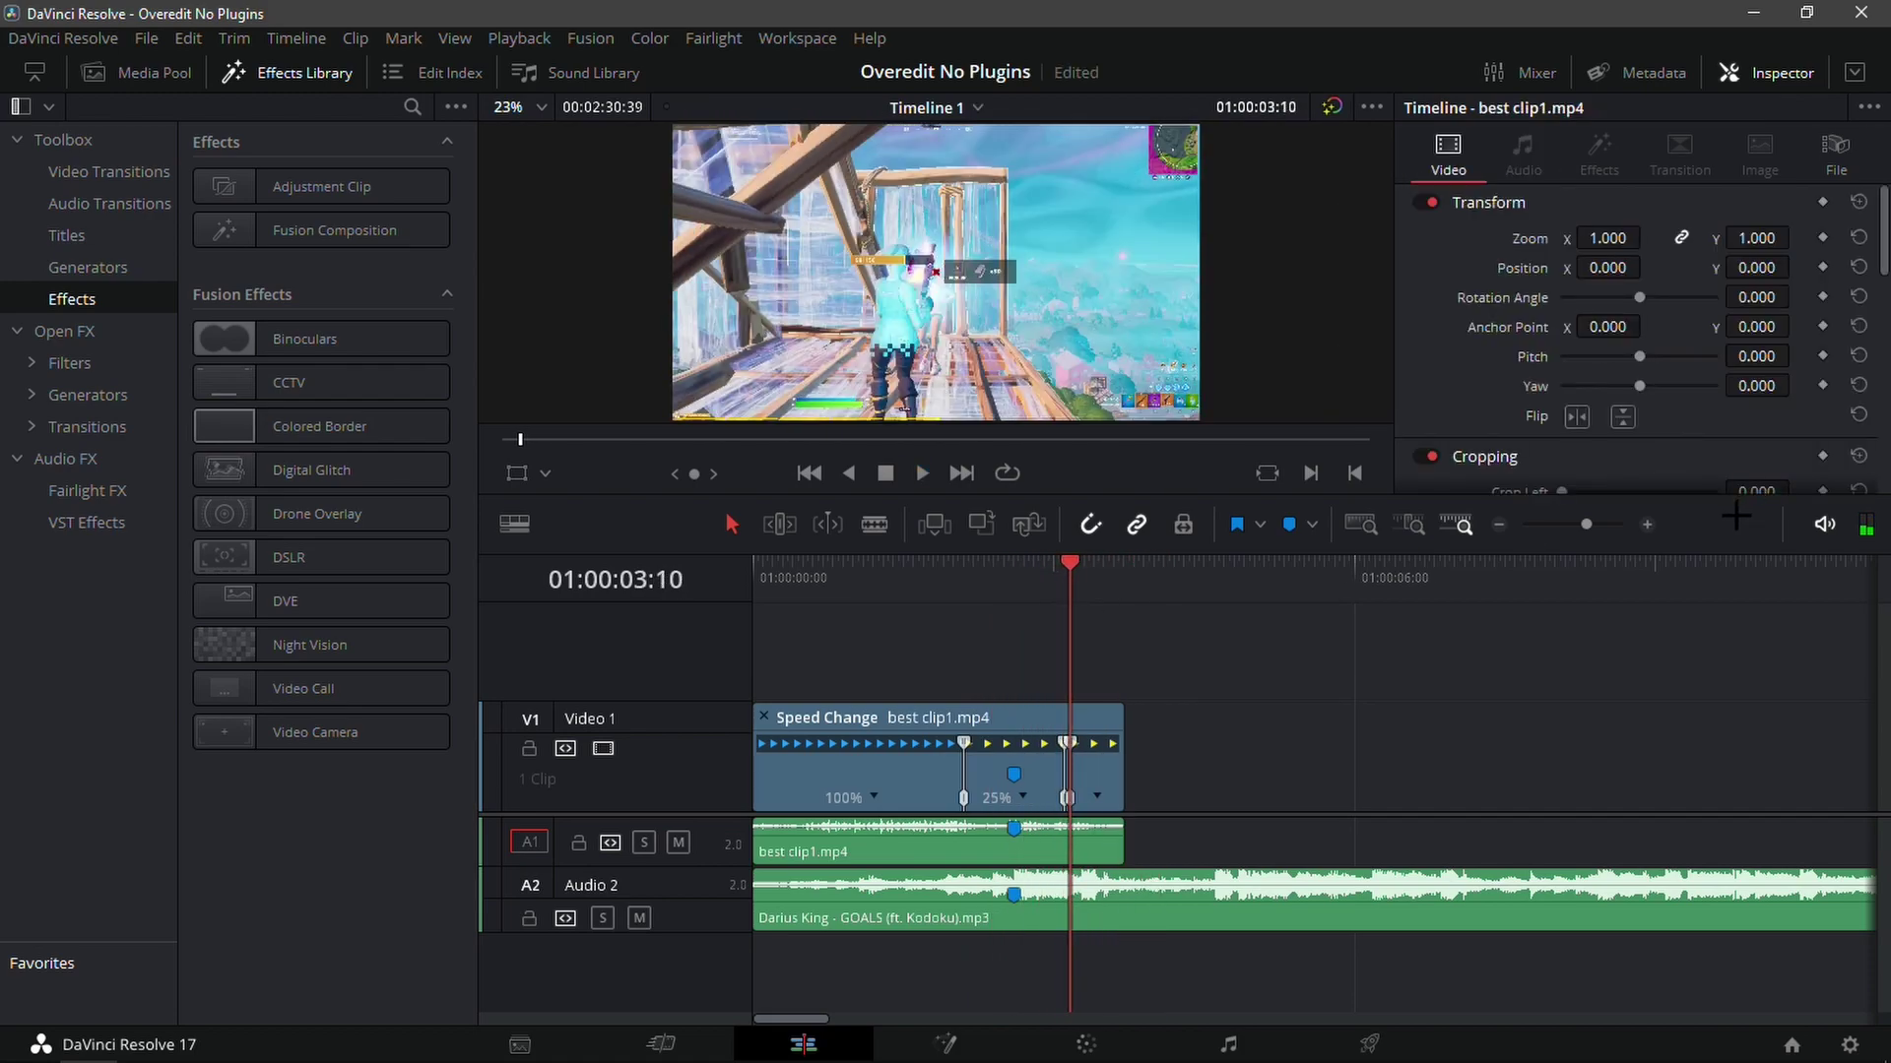
left_click(1648, 525)
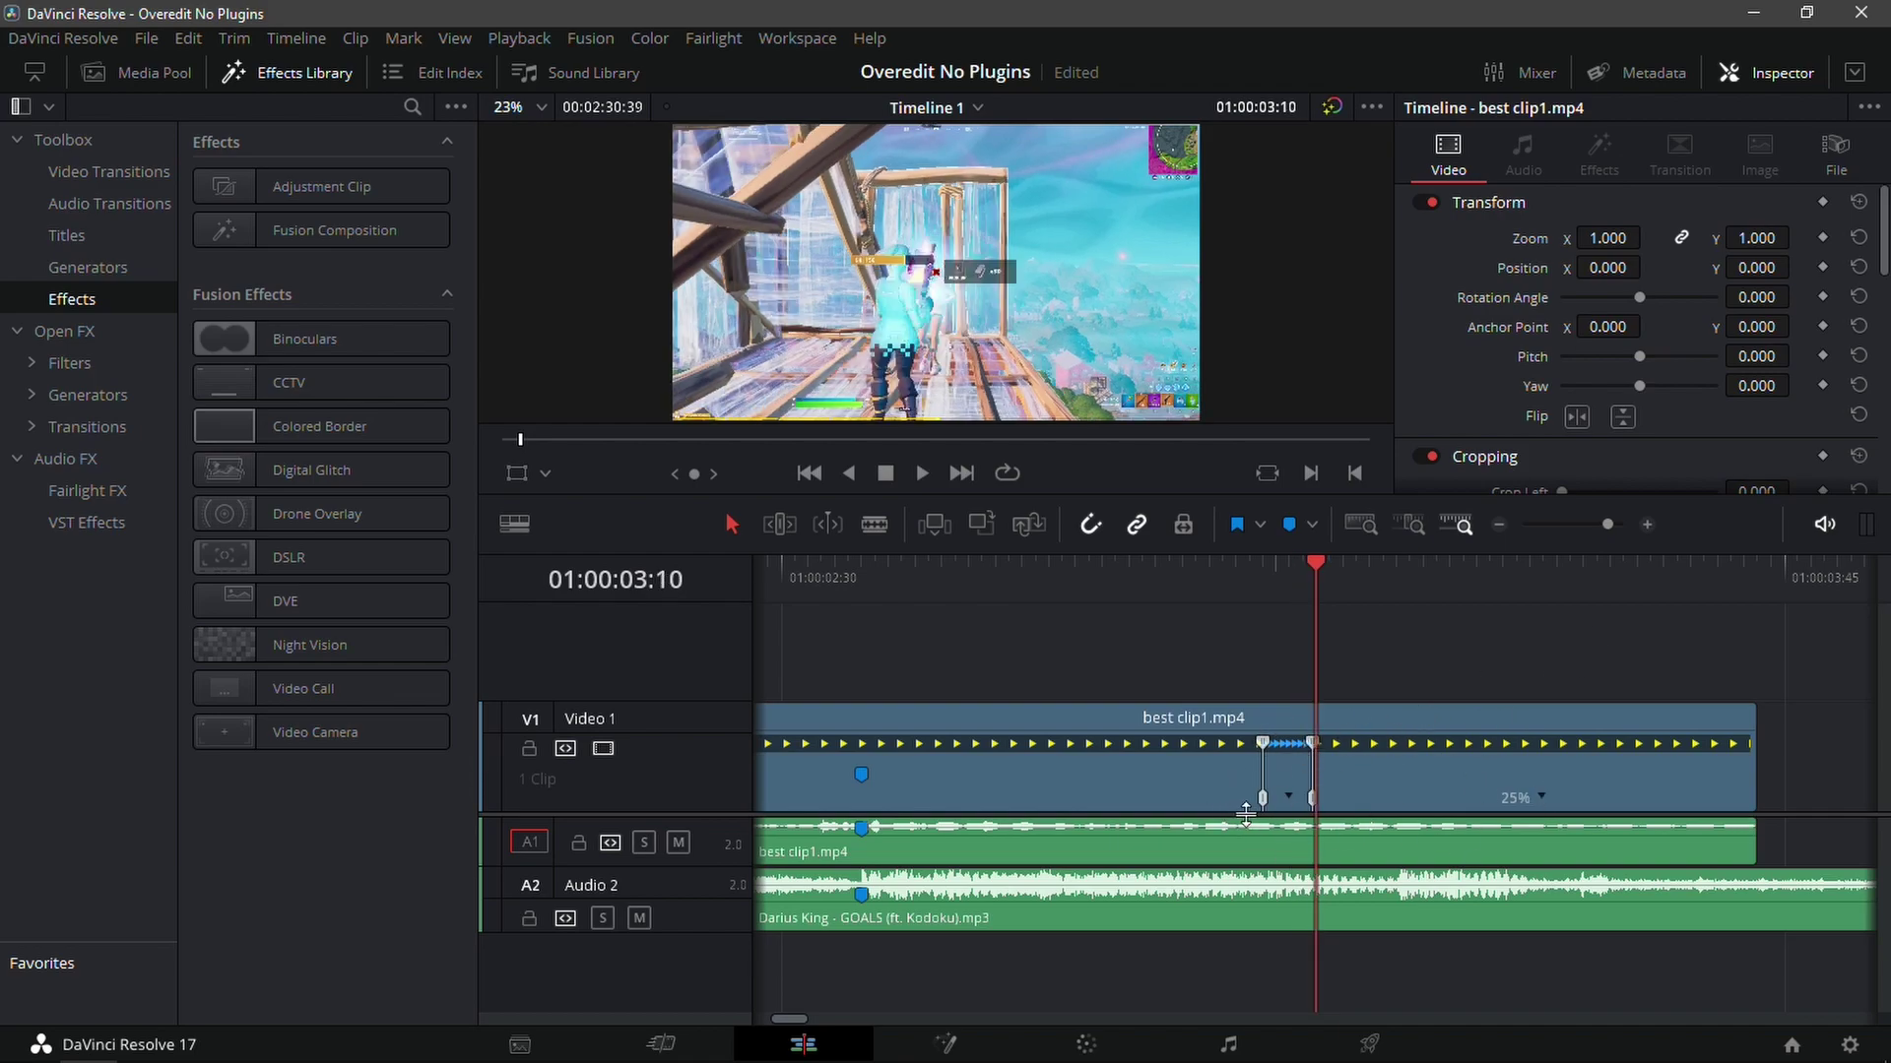
- Drag the speed point handle to turn the 25% change into a gradual ramp and play it
key("Right")
left_click_drag(1312, 800, 1331, 797)
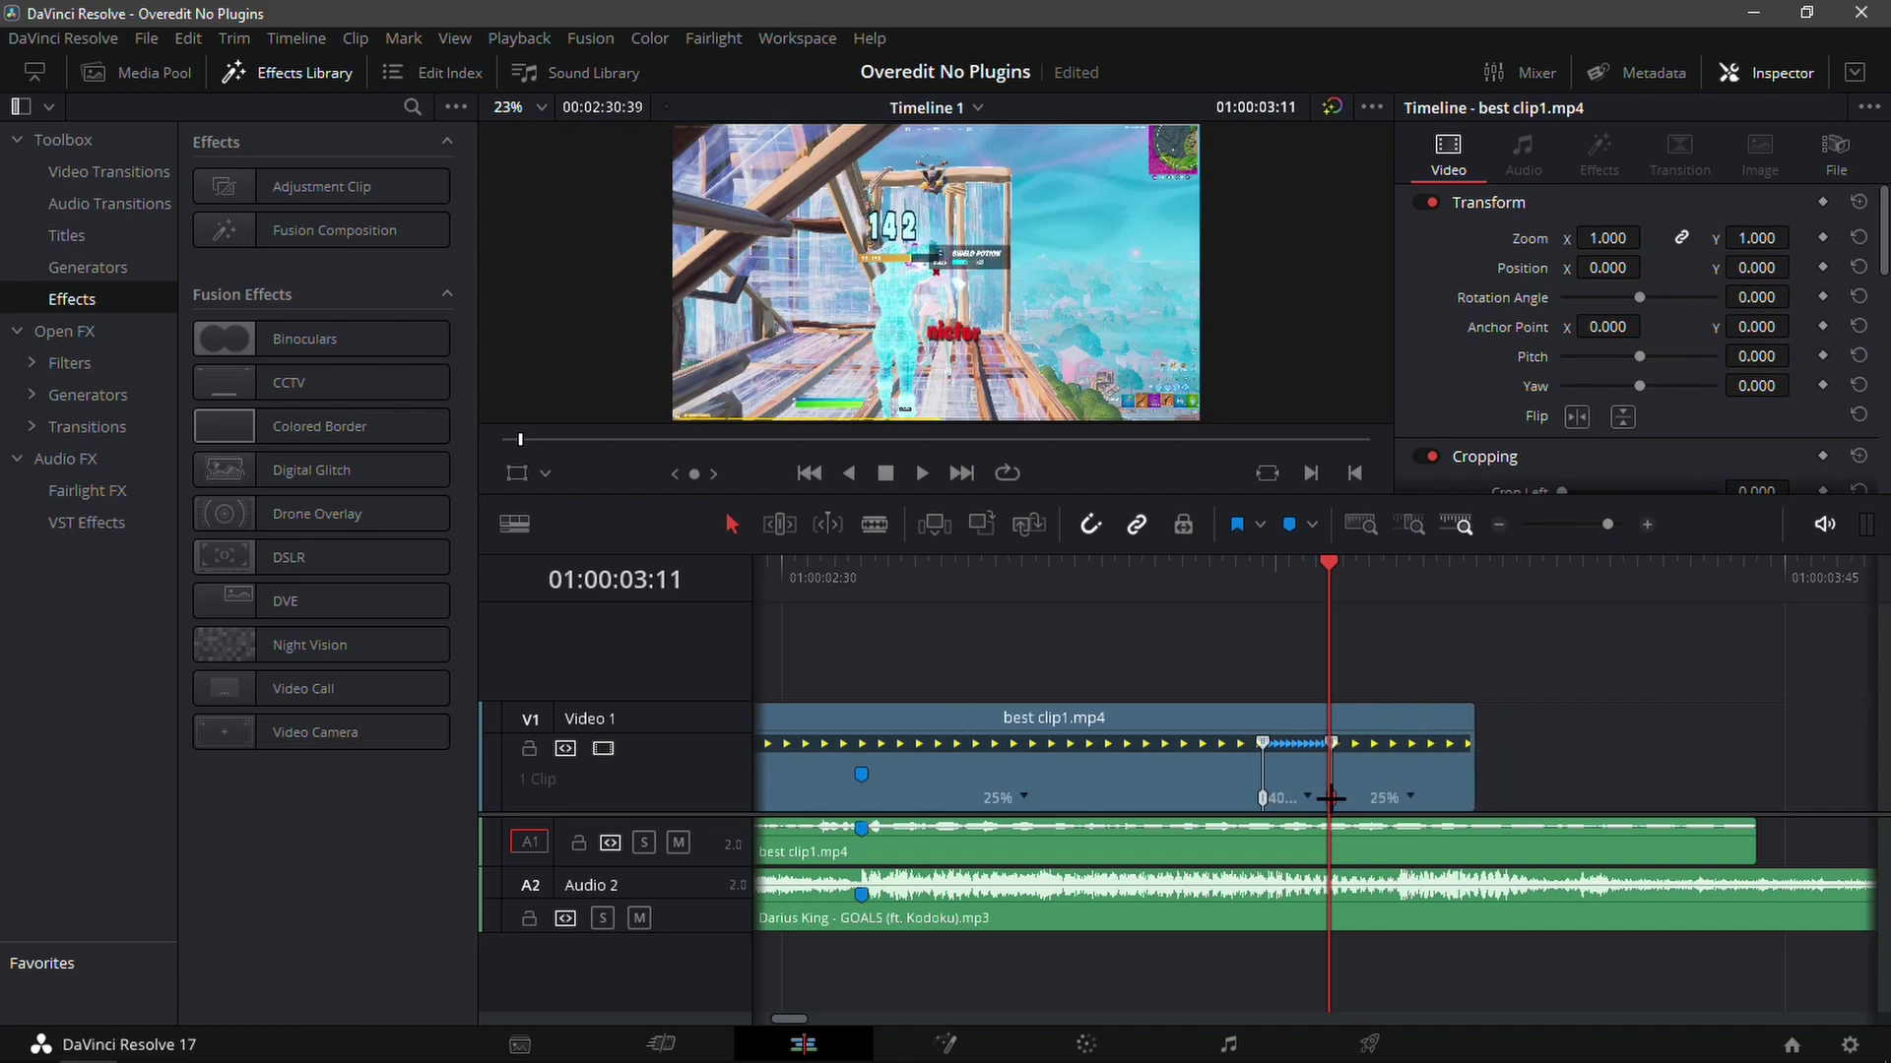
left_click(1196, 594)
key("space")
left_click(1061, 581)
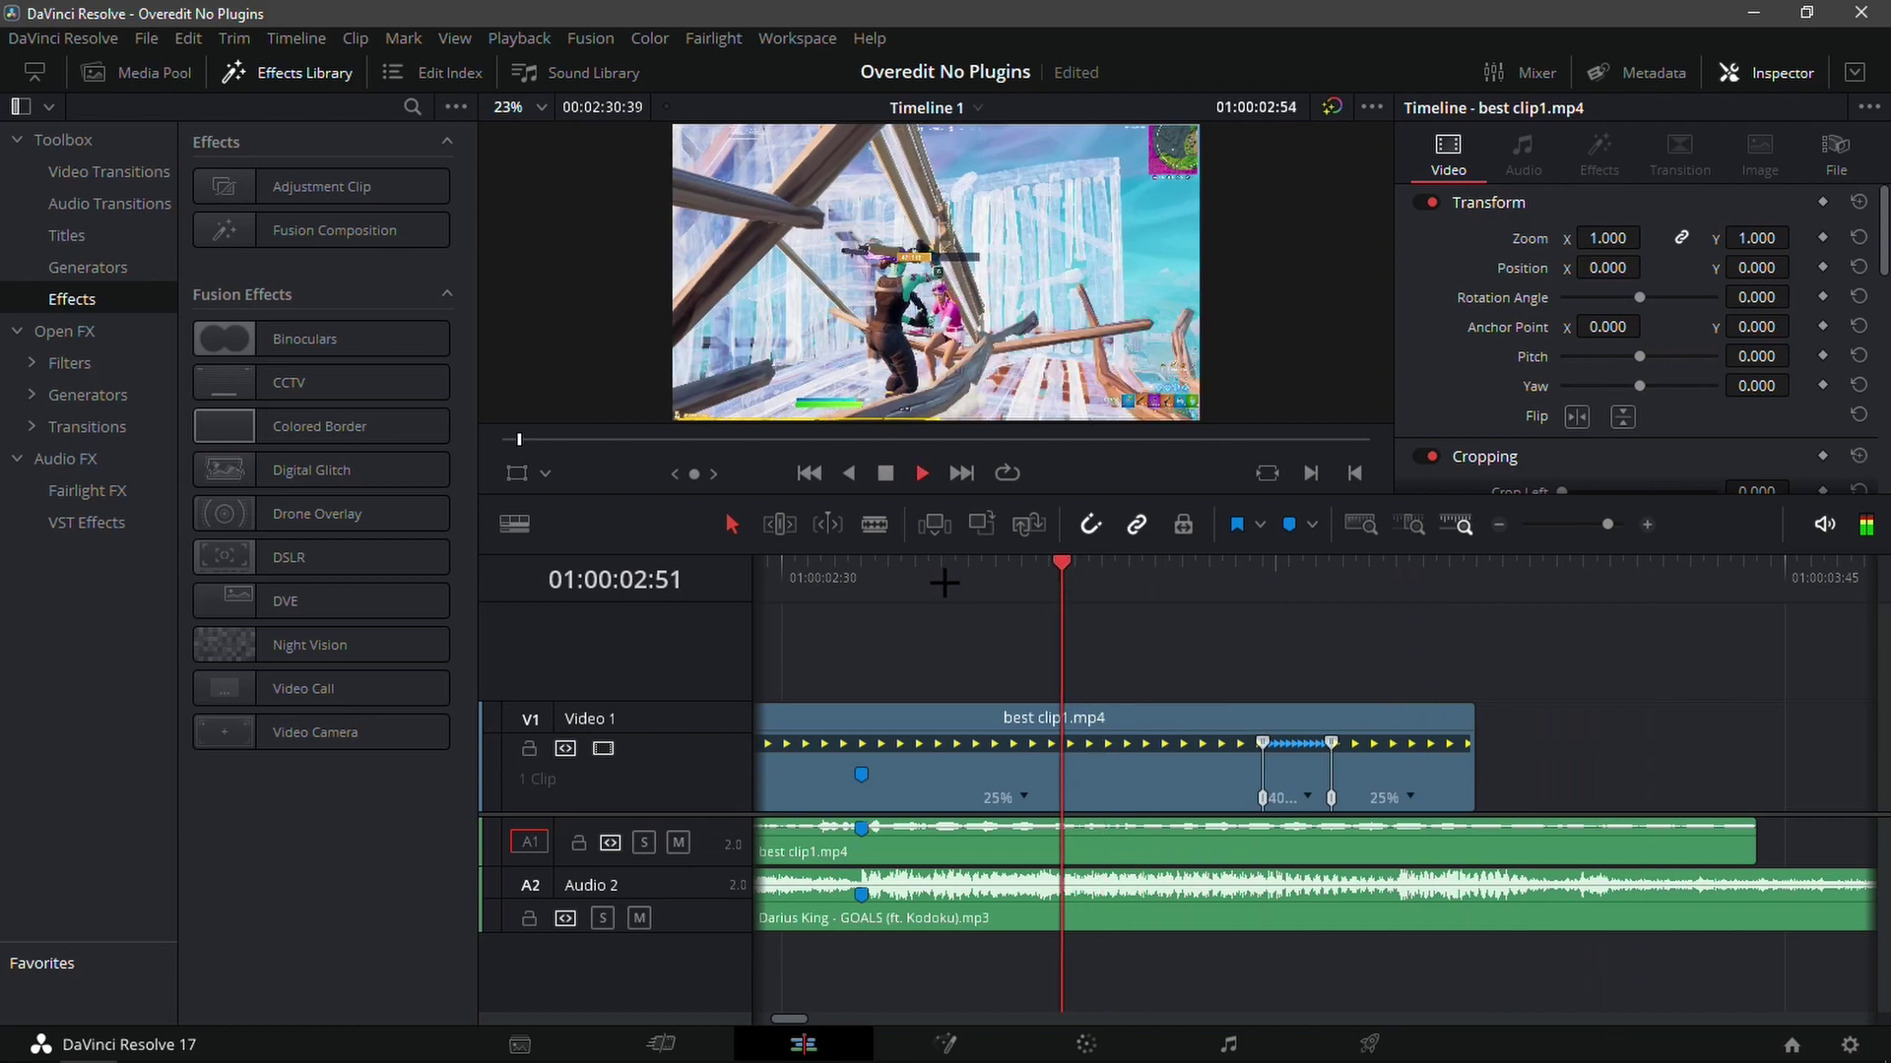
key("space")
- Extend the video clip's end back out and play through it
left_click_drag(1475, 748, 1748, 744)
key("space")
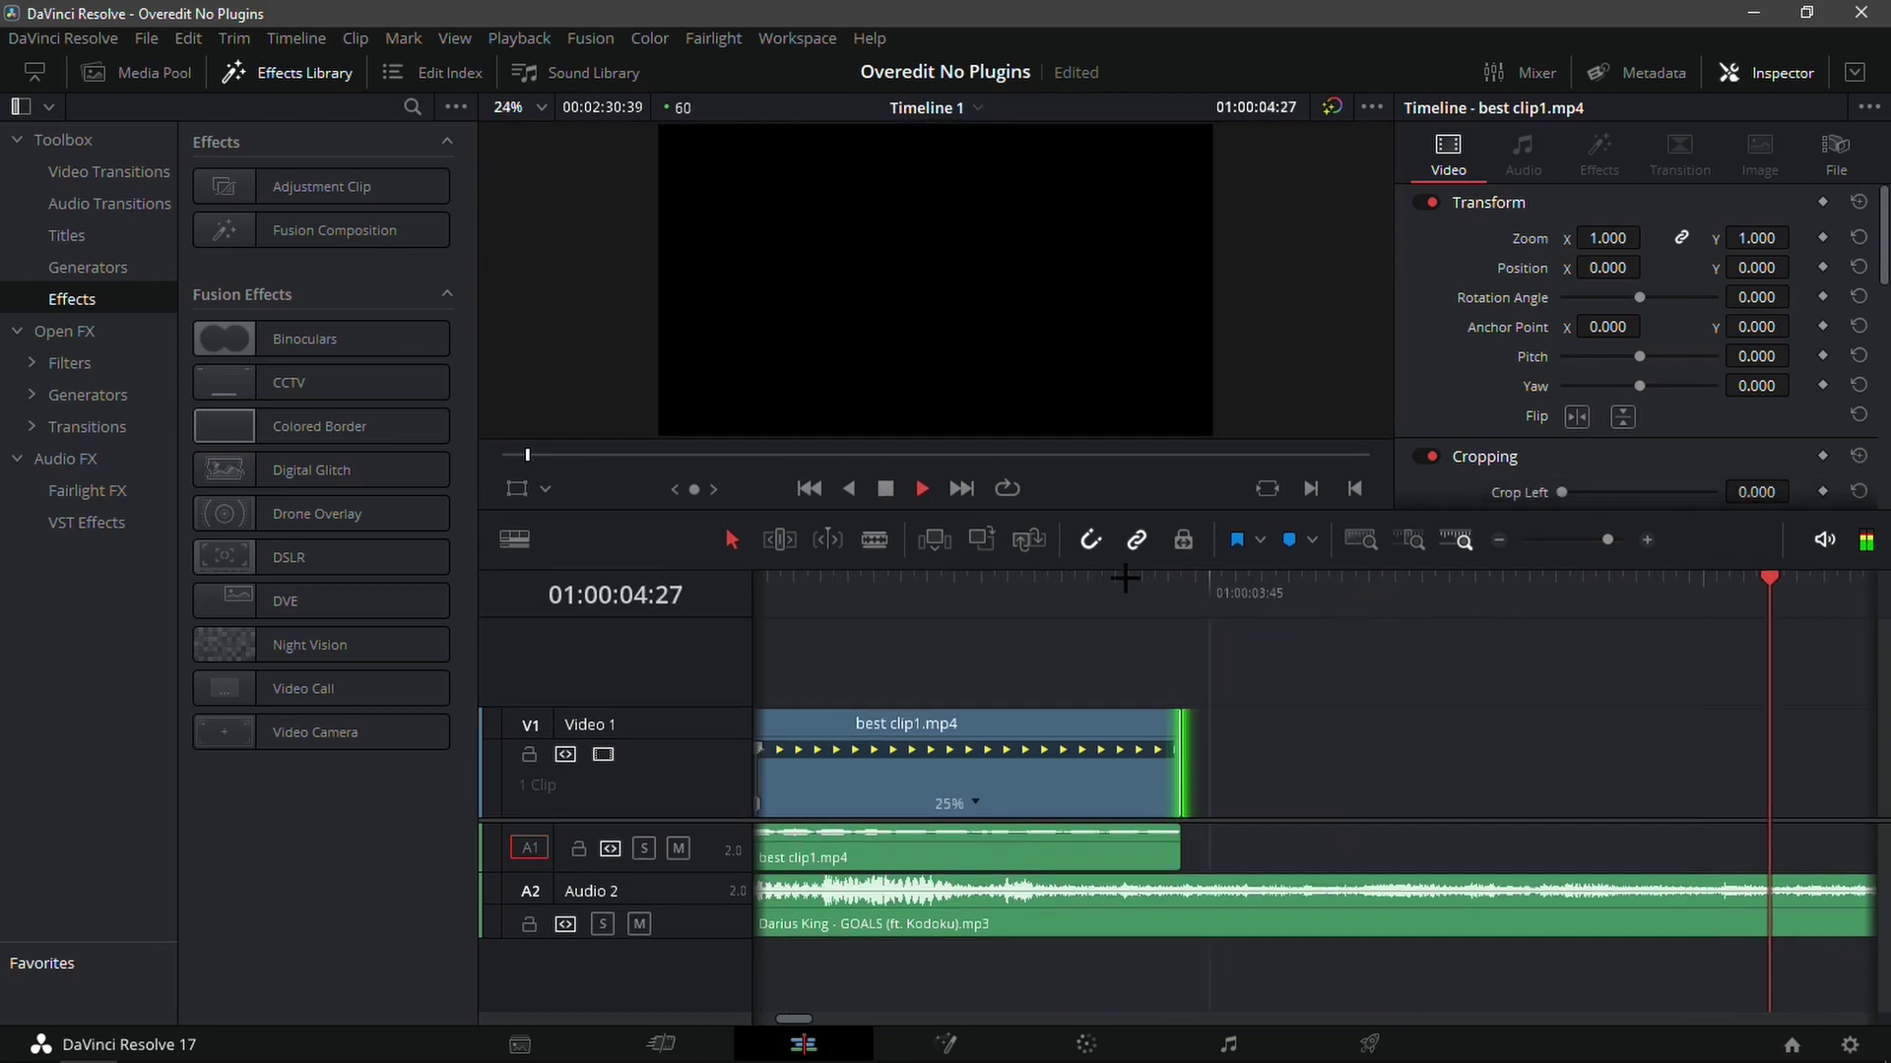
left_click(1498, 540)
left_click_drag(1075, 611, 1040, 649)
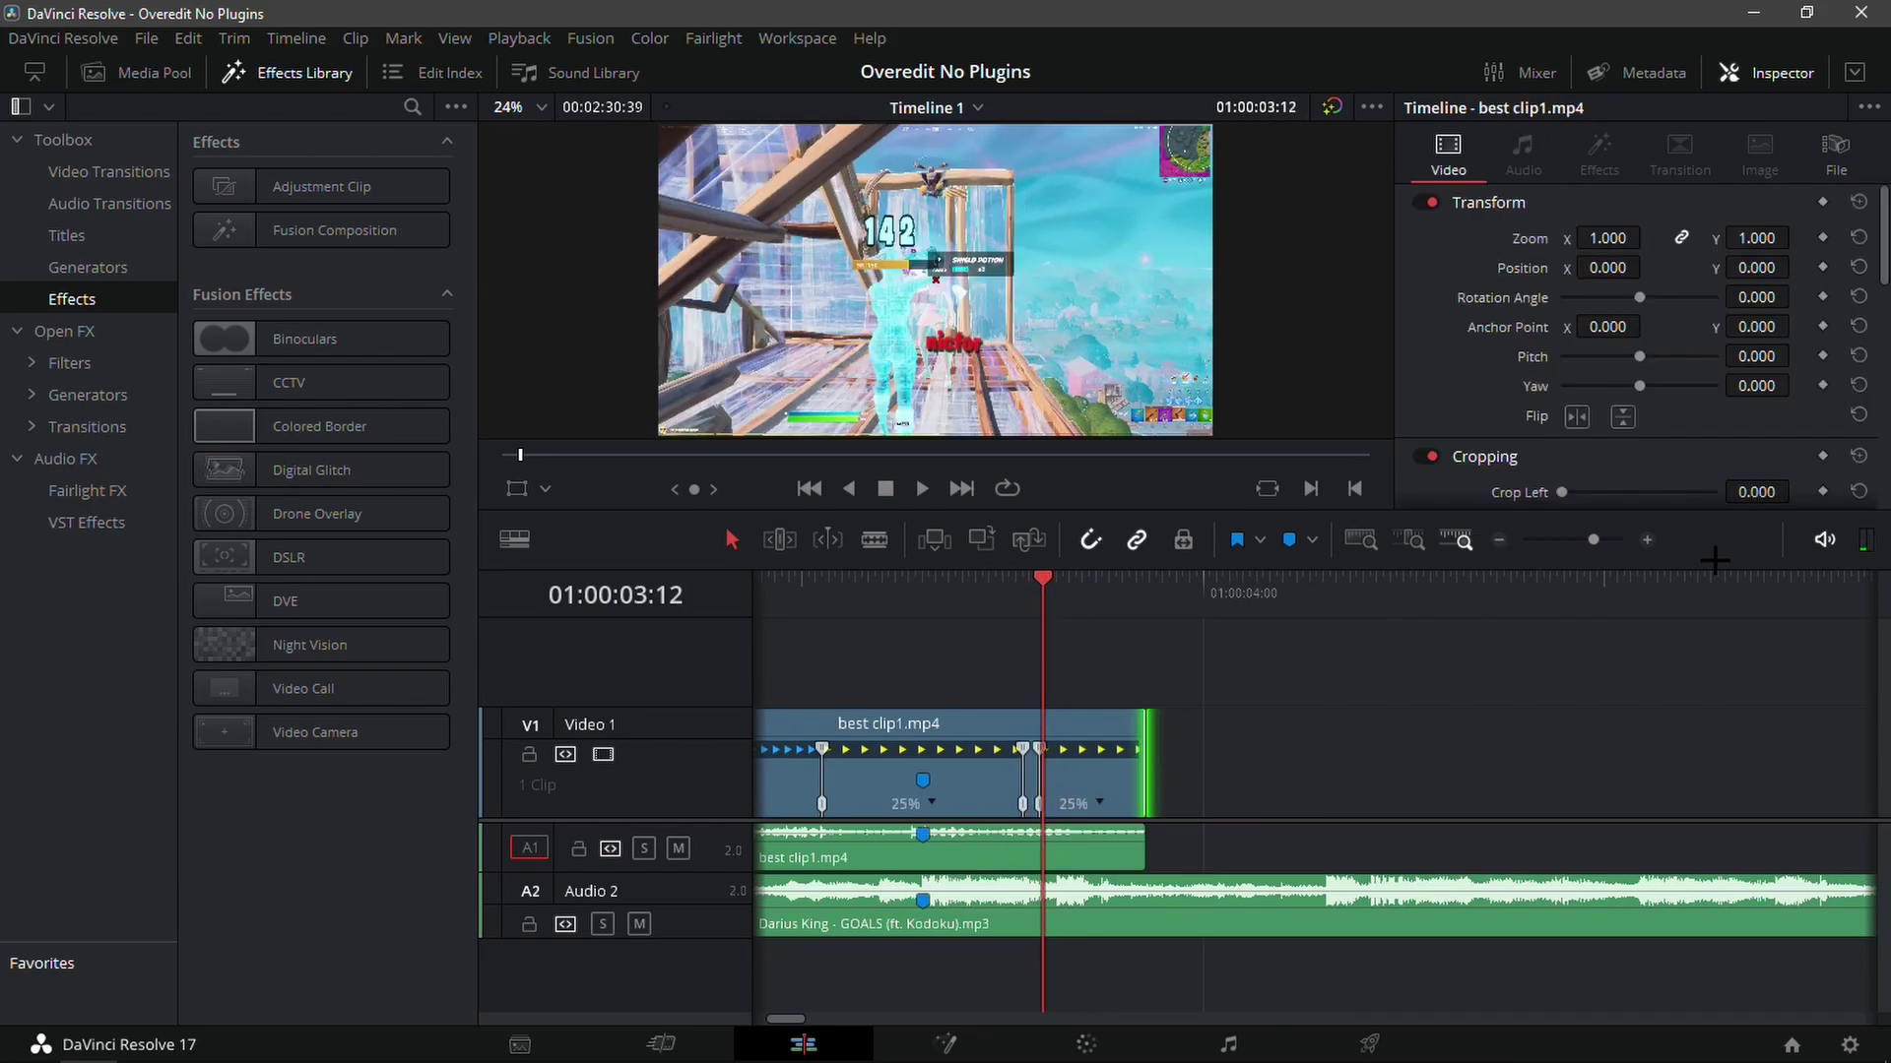
- Move the clip marker onto the speed ramp point
left_click(1646, 538)
key("Left")
key("Left")
key("Left")
key("Right")
left_click(1321, 785)
left_click_drag(1076, 785, 1293, 803)
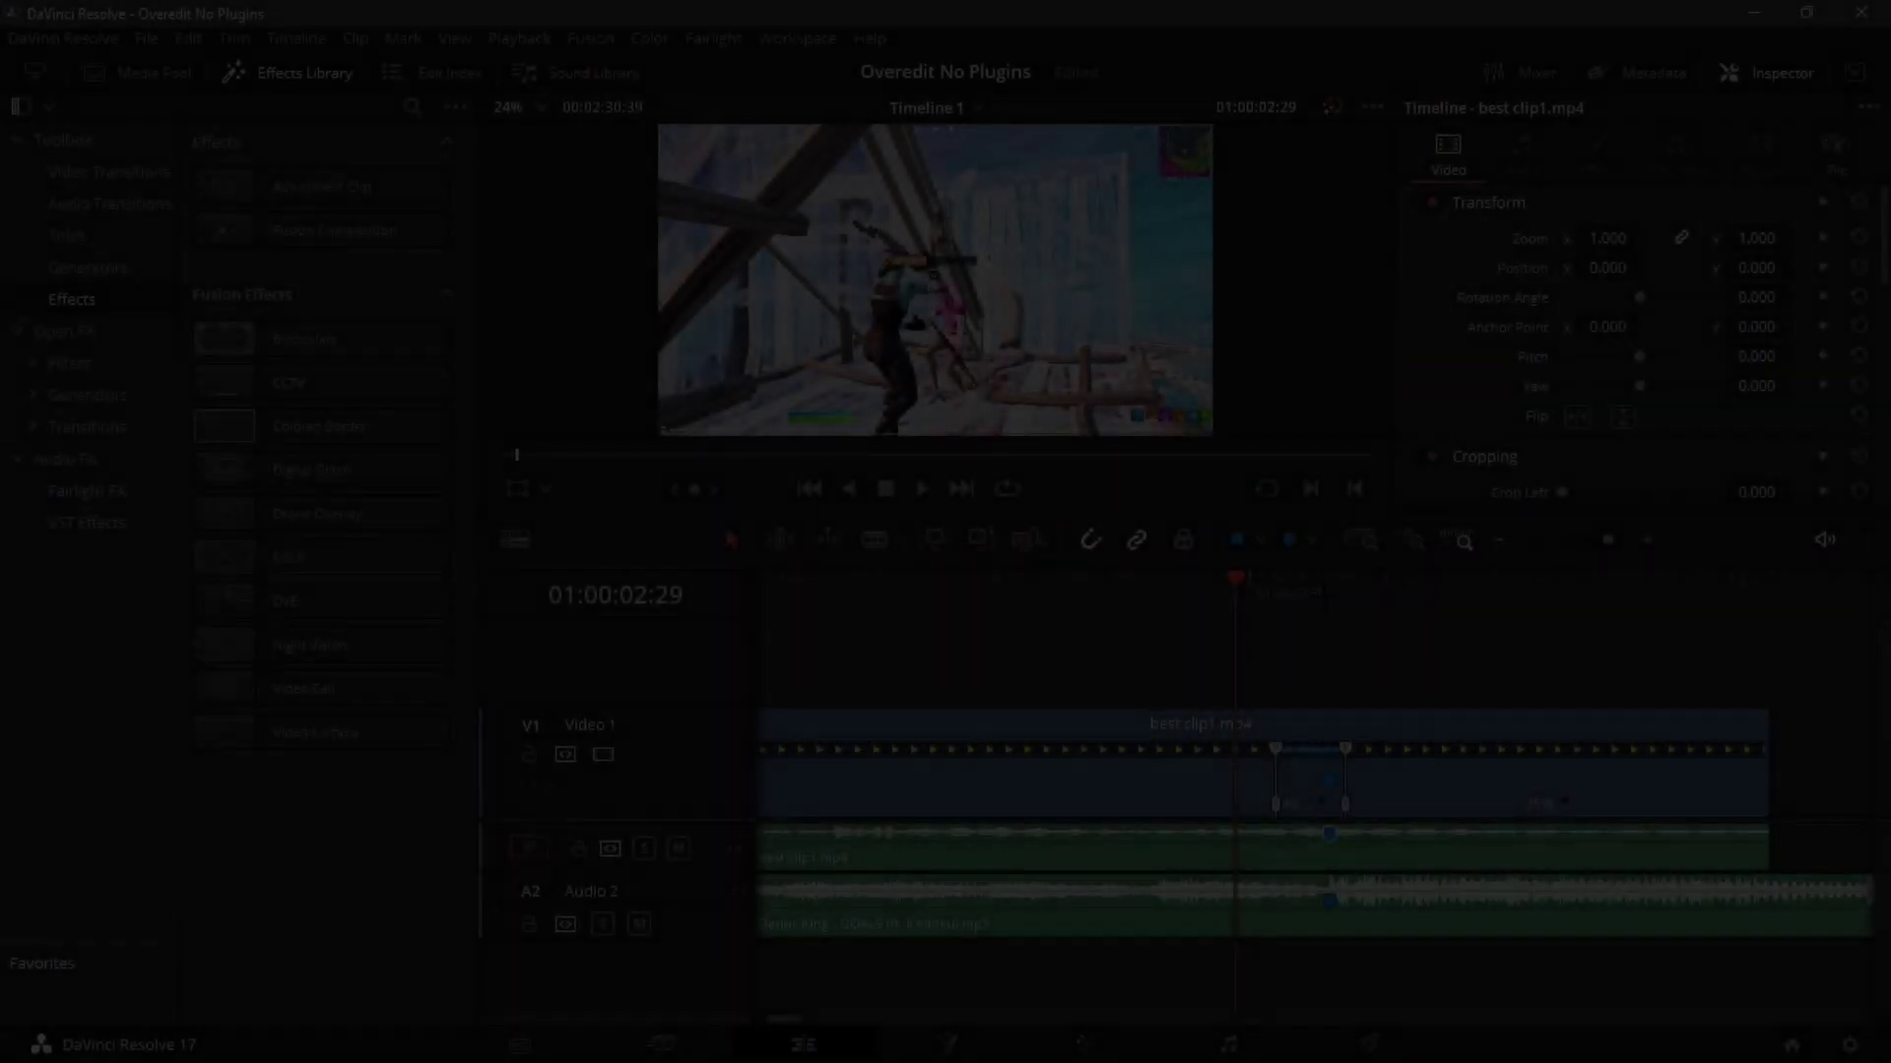
- Scrub back and play the clip to review the speed ramp
left_click_drag(1237, 591, 853, 594)
key("space")
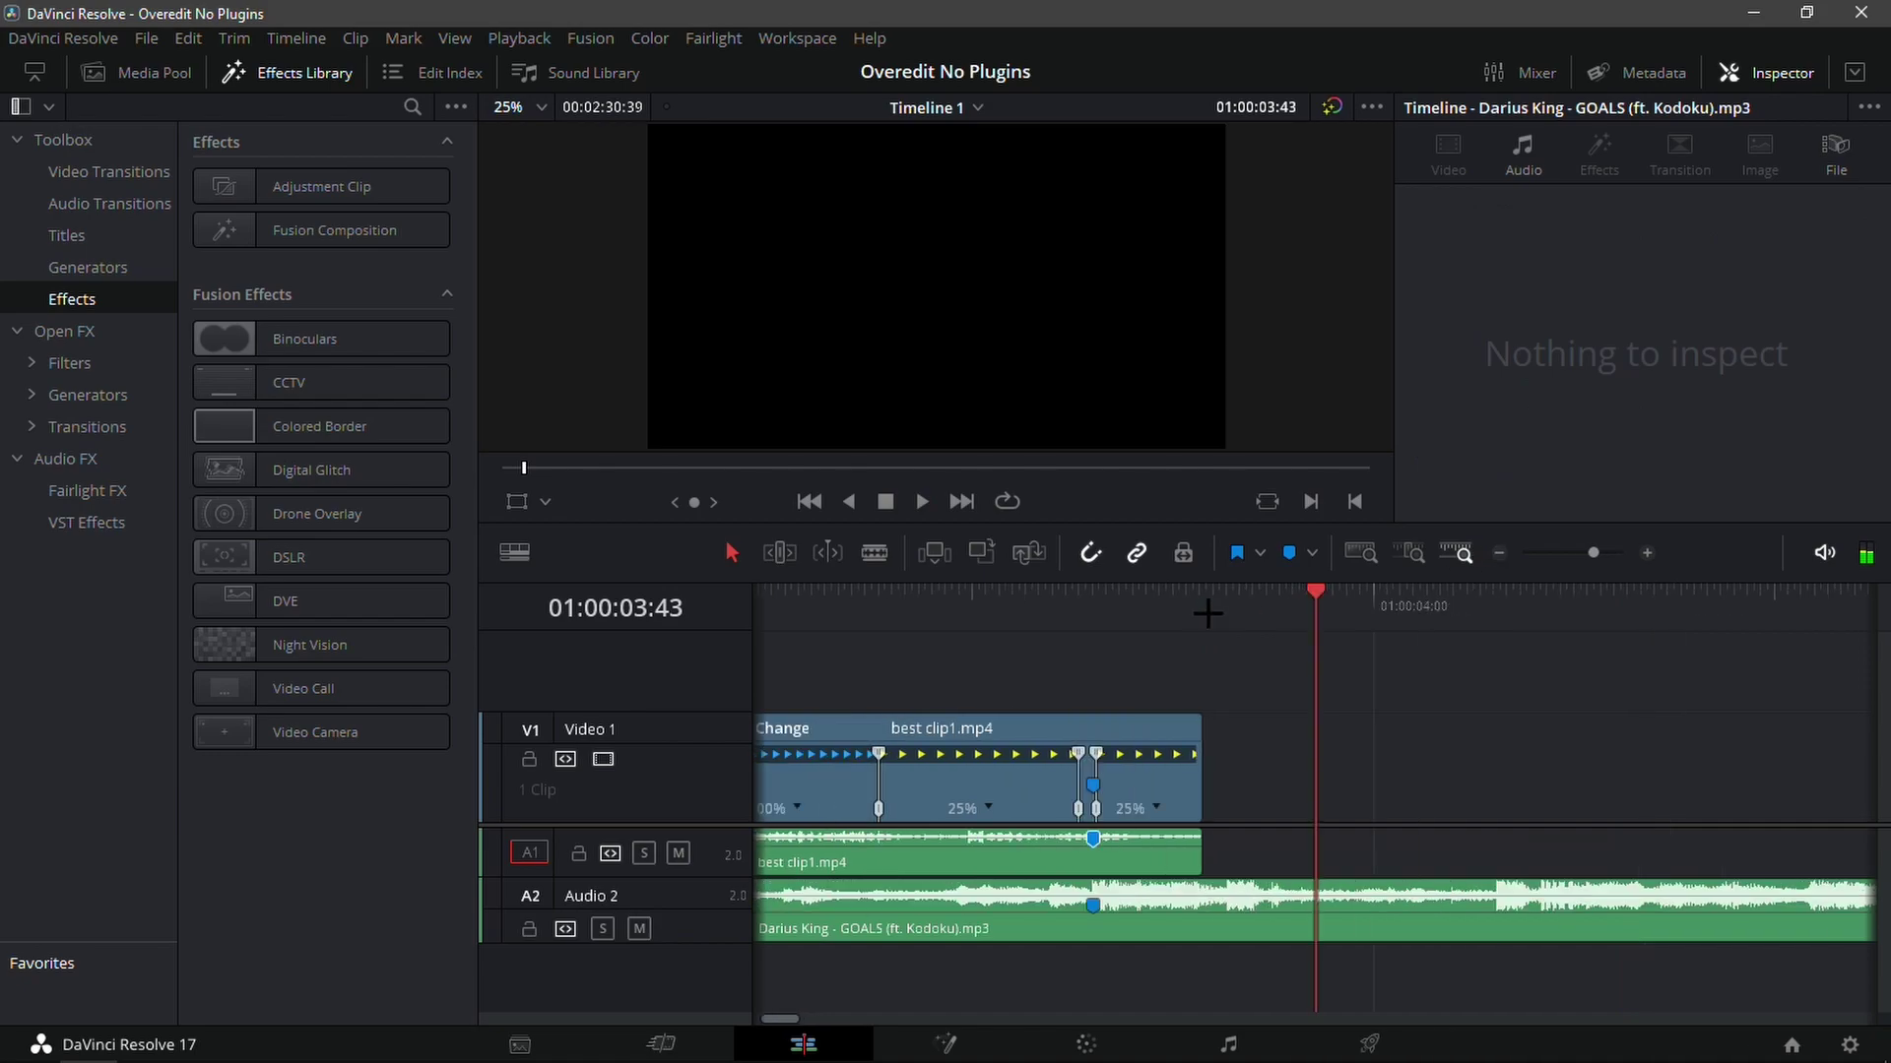
left_click_drag(1211, 612, 984, 650)
left_click(1010, 748)
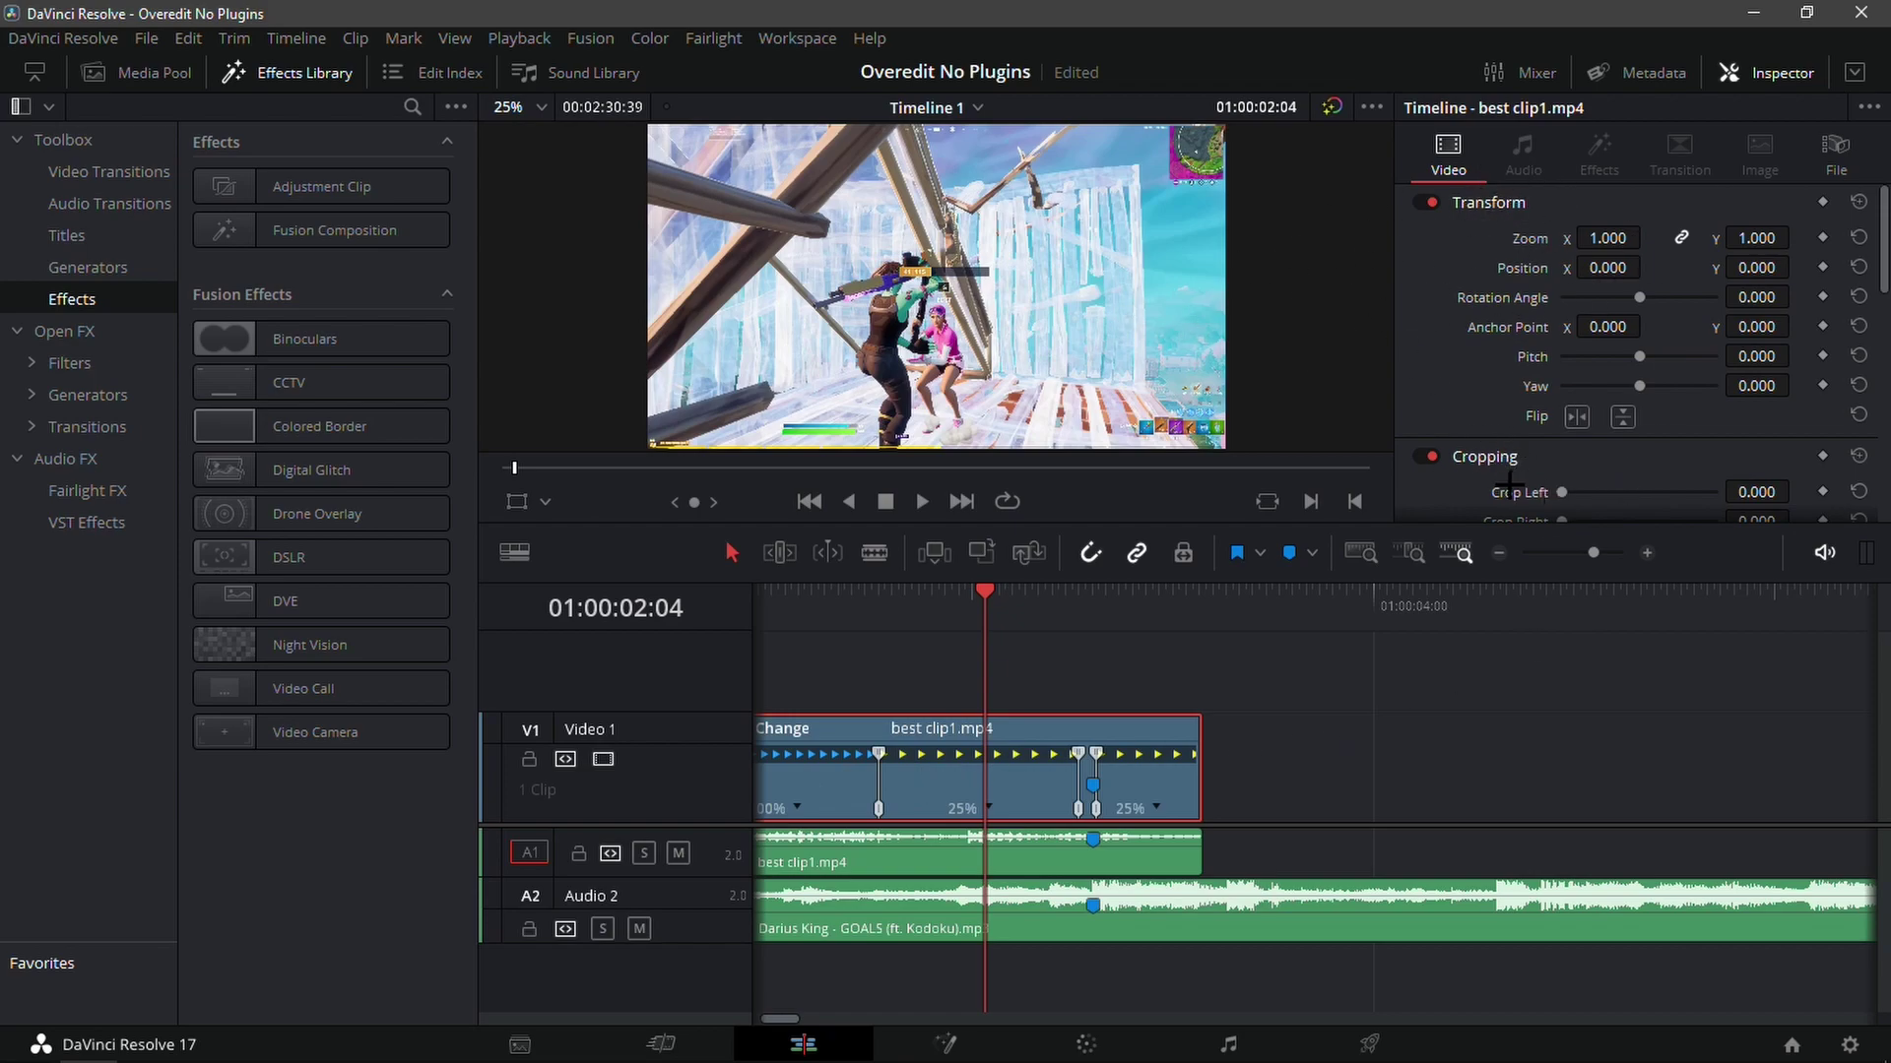
- Set the clip's Retime Process to Optical Flow in the Inspector
scroll(1557, 461, "down", 10)
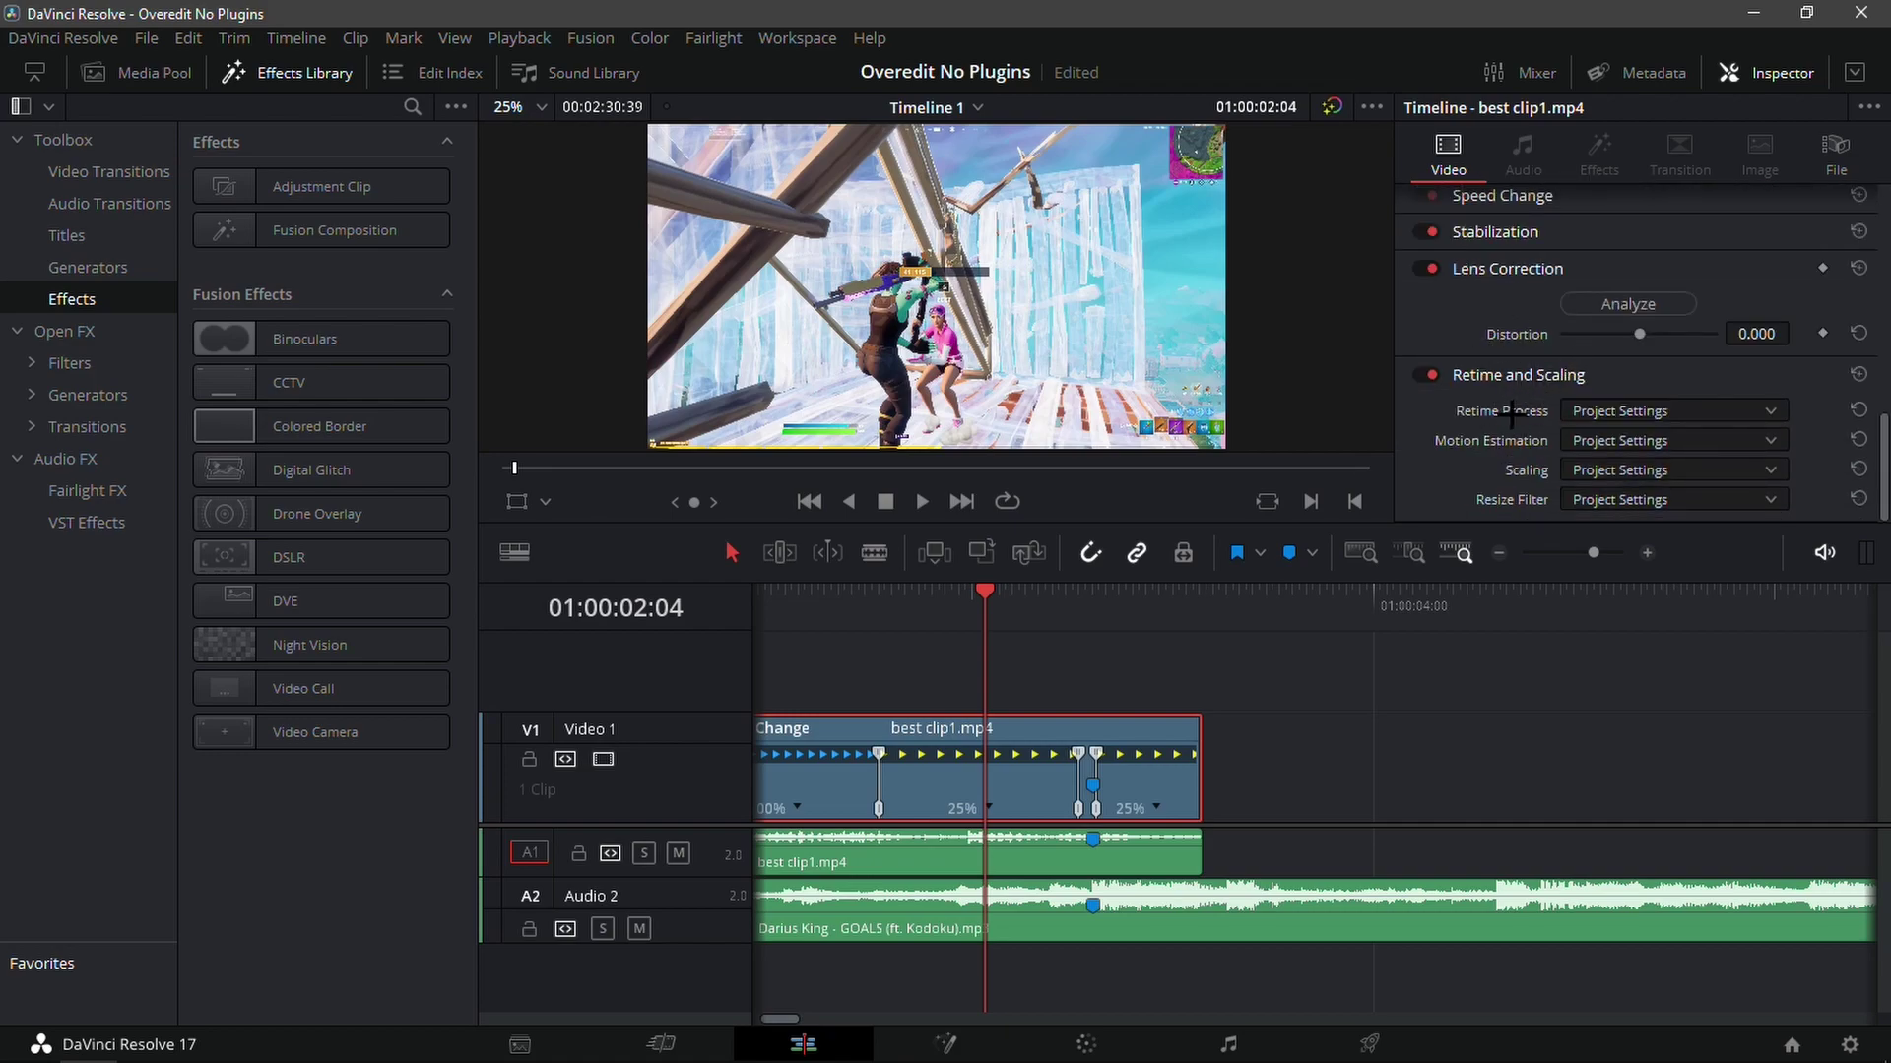
left_click(1600, 414)
left_click(1581, 519)
- Play back the slowed section to review the Optical Flow result
left_click(963, 639)
mouse_move(945, 599)
left_mouse_down()
mouse_move(865, 605)
mouse_move(1087, 608)
mouse_move(831, 646)
left_mouse_up()
key("space")
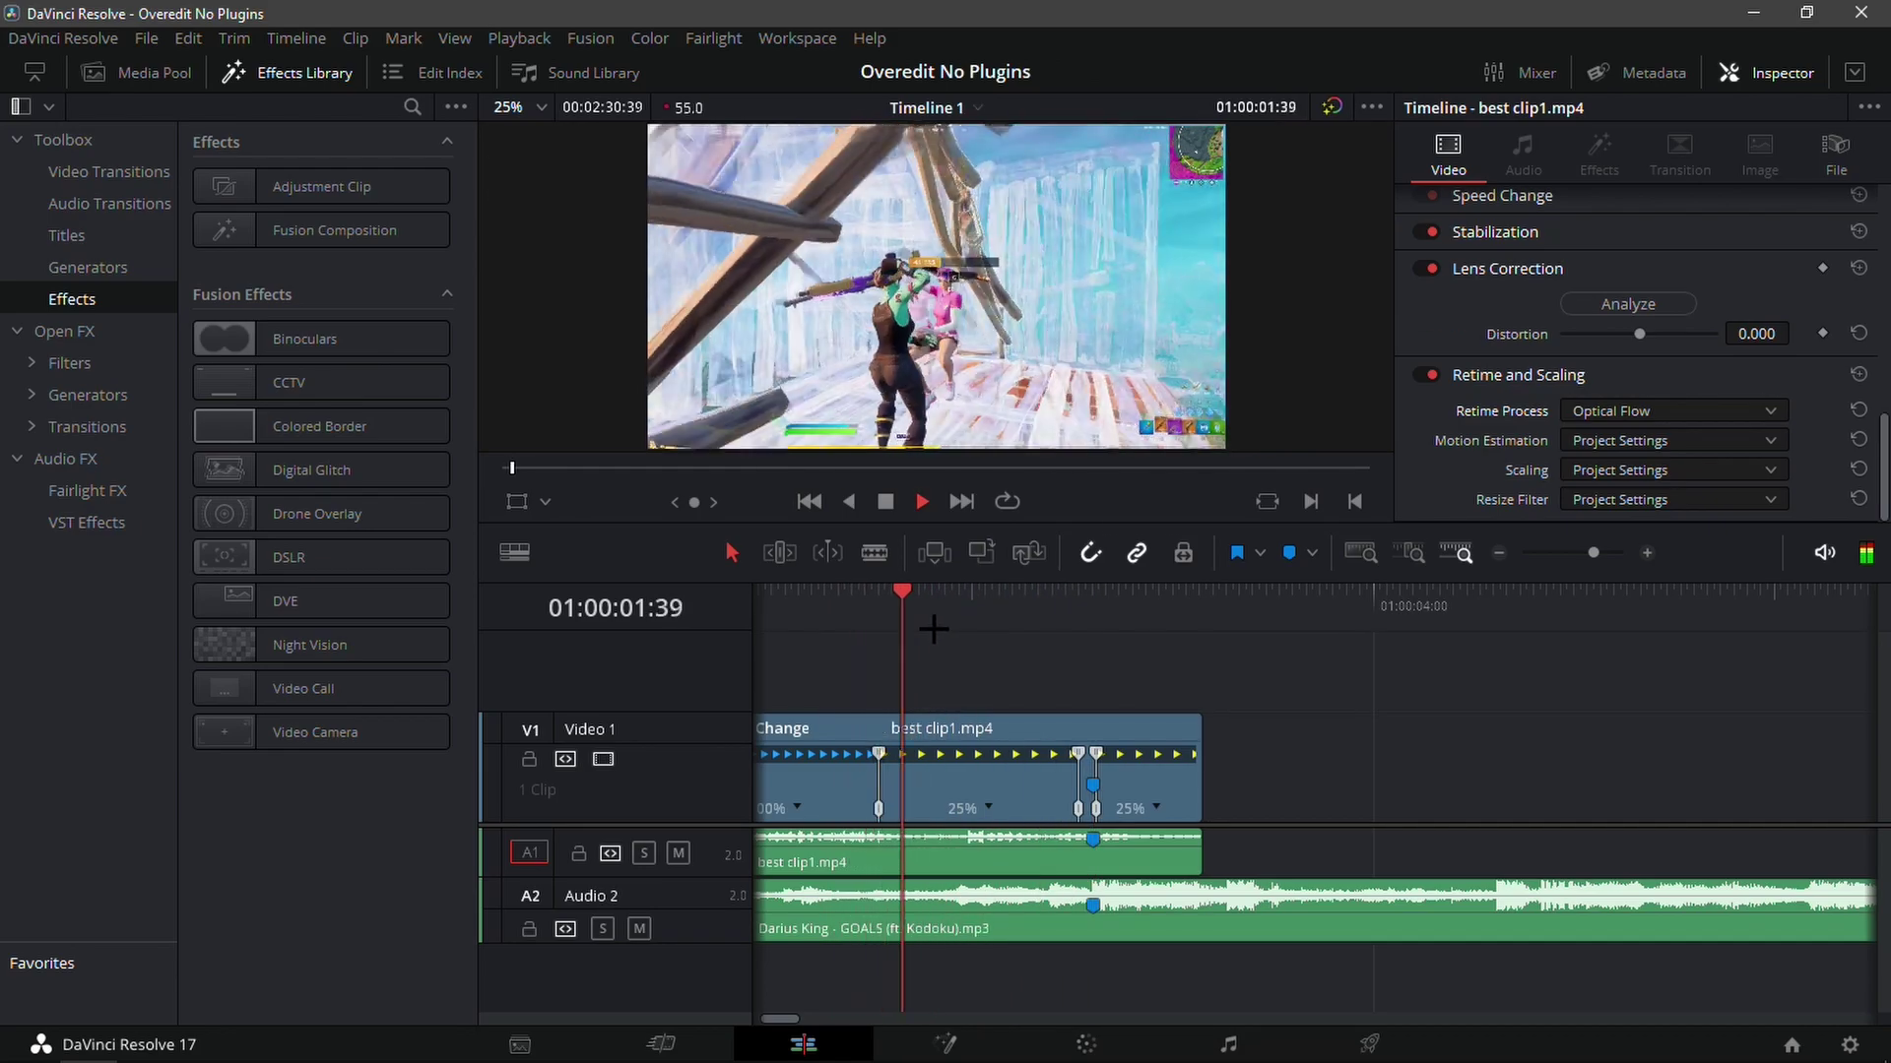
left_click(1006, 620)
left_click_drag(1069, 618, 822, 641)
key("space")
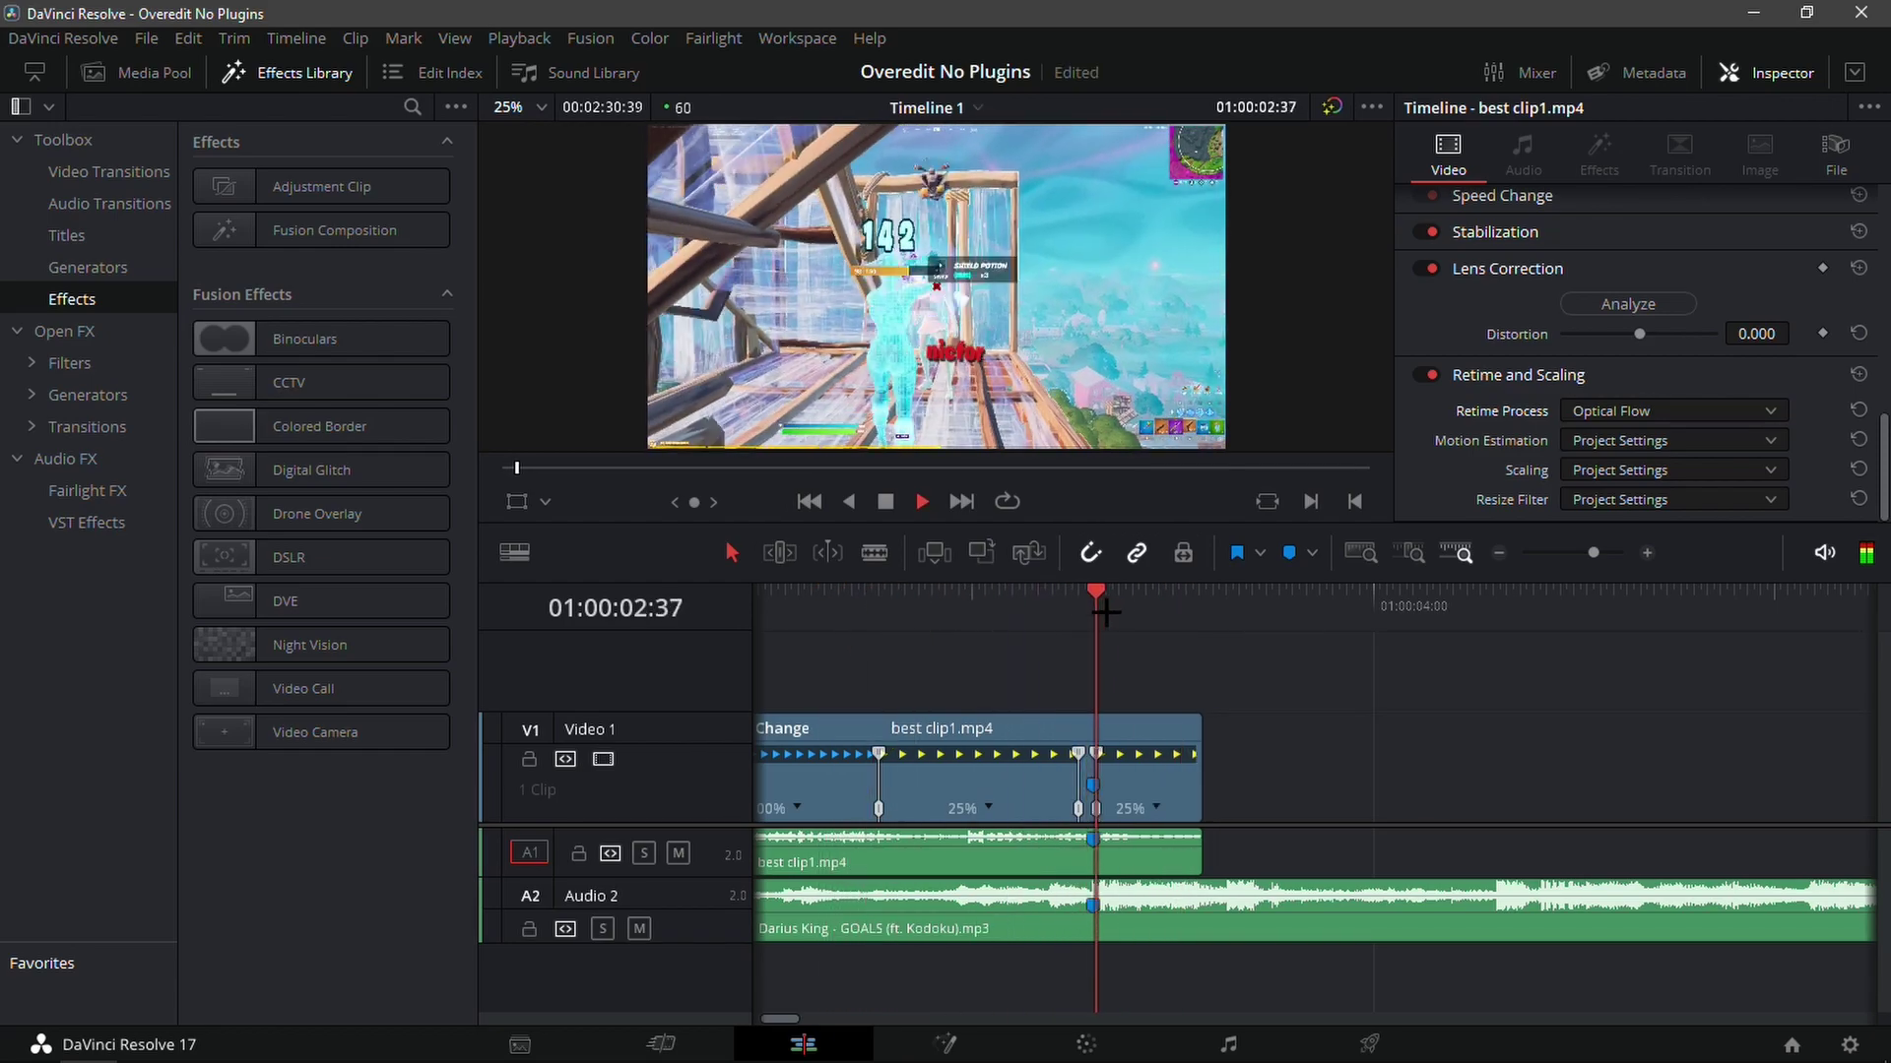
key("space")
- Choose Playback > Timeline Proxy Mode > Quarter Resolution
left_click(519, 37)
mouse_move(576, 119)
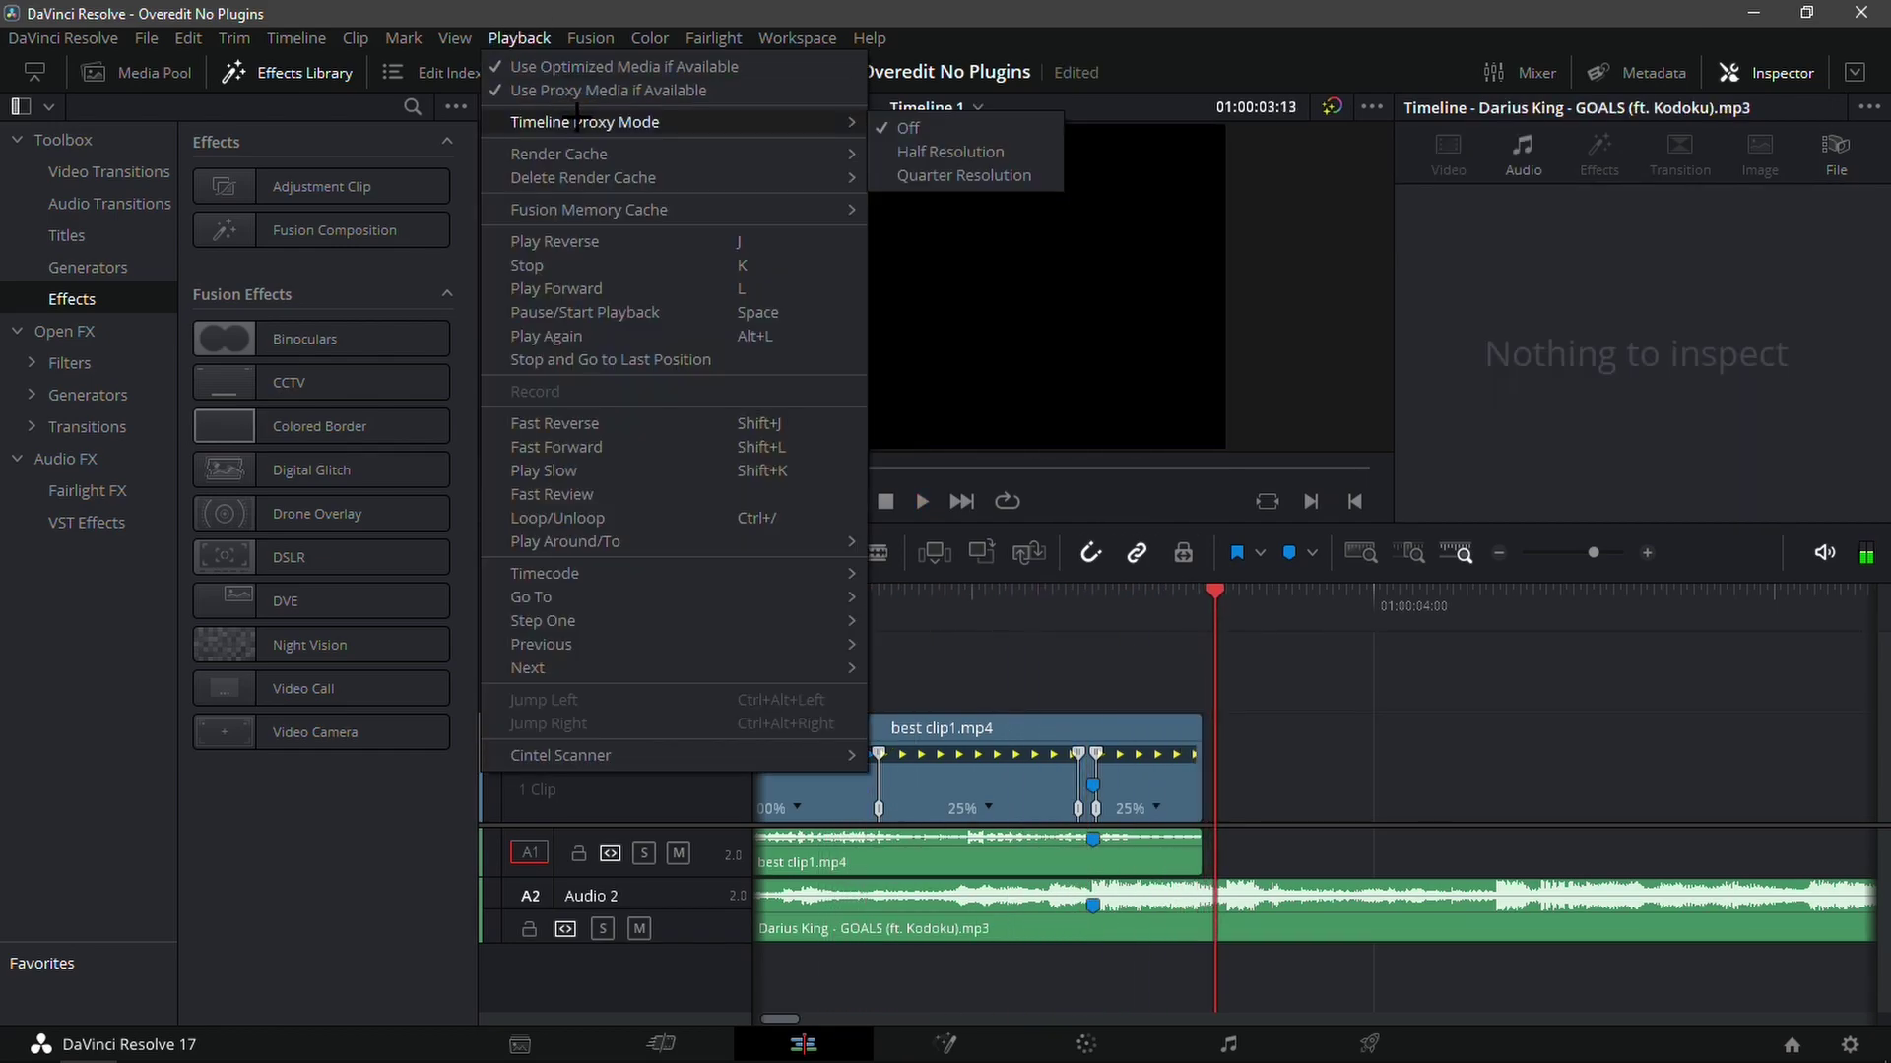
left_click(946, 172)
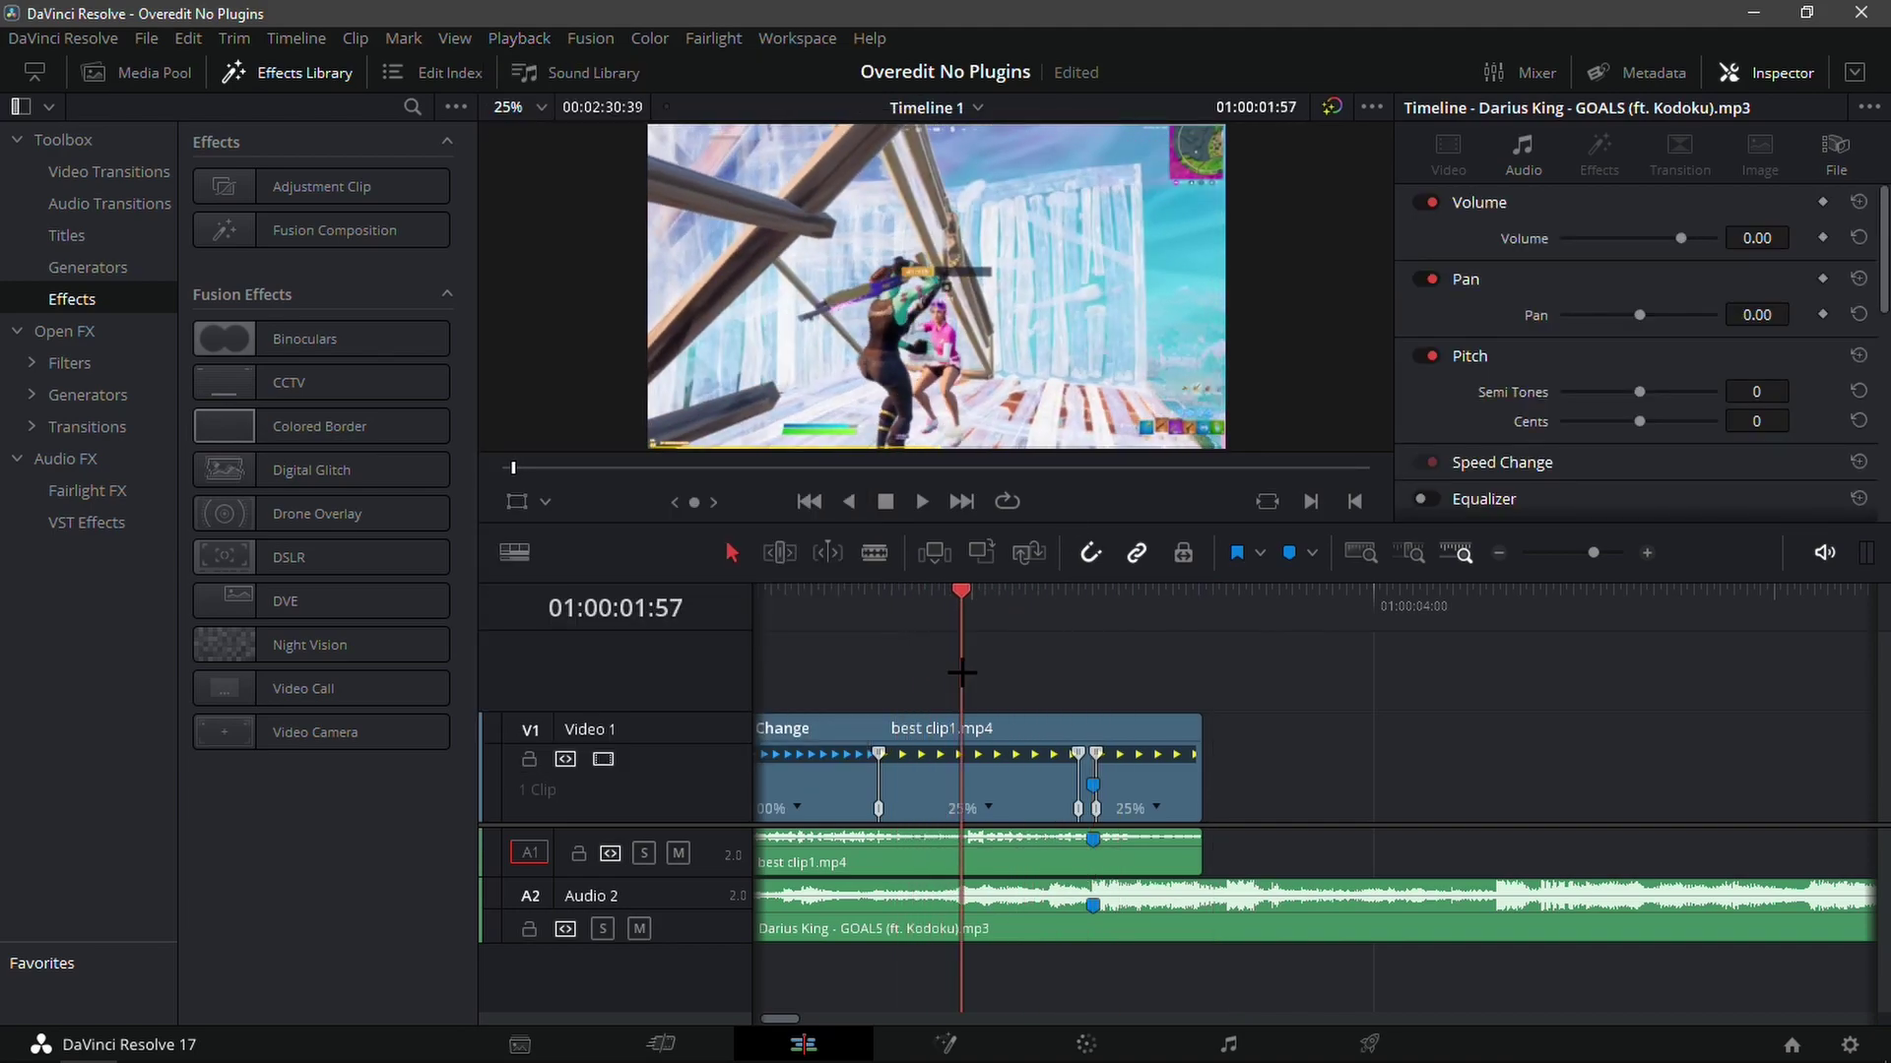
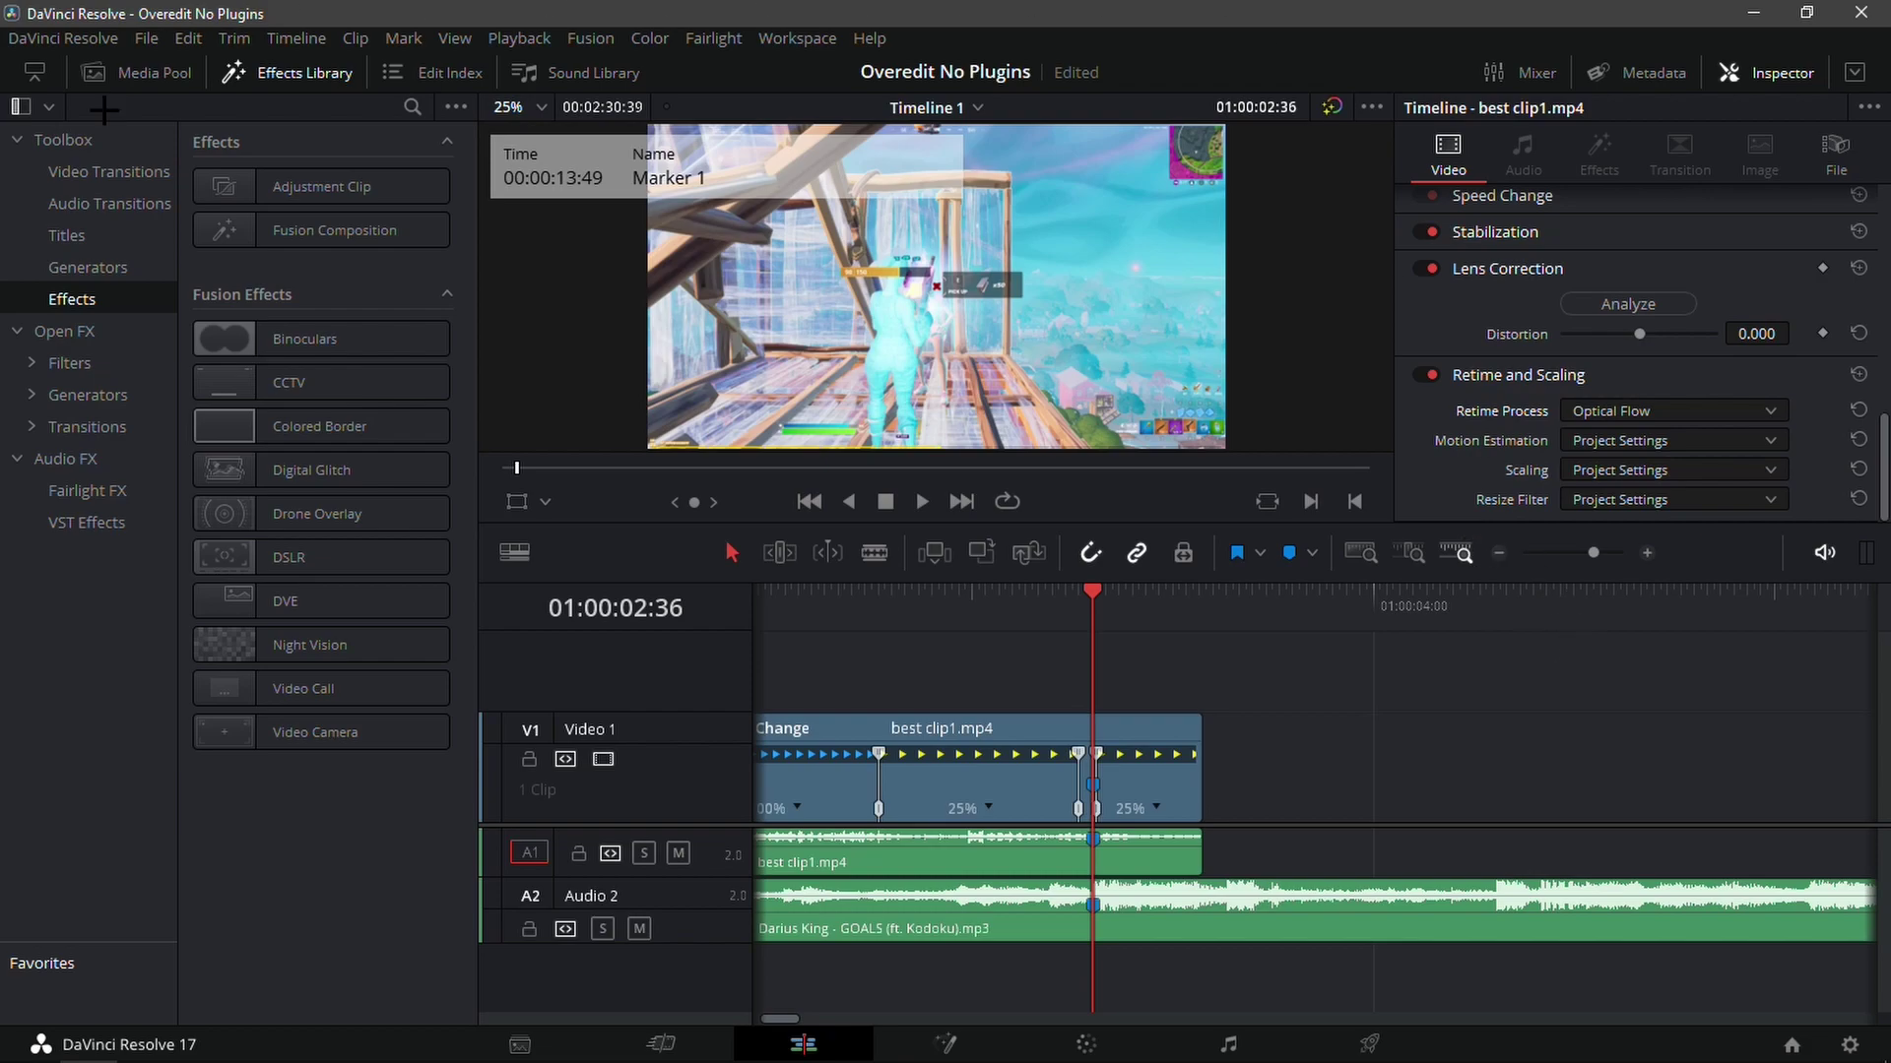
- Place an Adjustment Clip from the Toolbox on a new Video 2 track above the gameplay clip
left_click_drag(228, 186, 1138, 623)
left_click(1161, 676)
- Blade the adjustment clip at the playhead, delete the right piece and slide it to end at the marker
key("ctrl+b")
left_click(1359, 684)
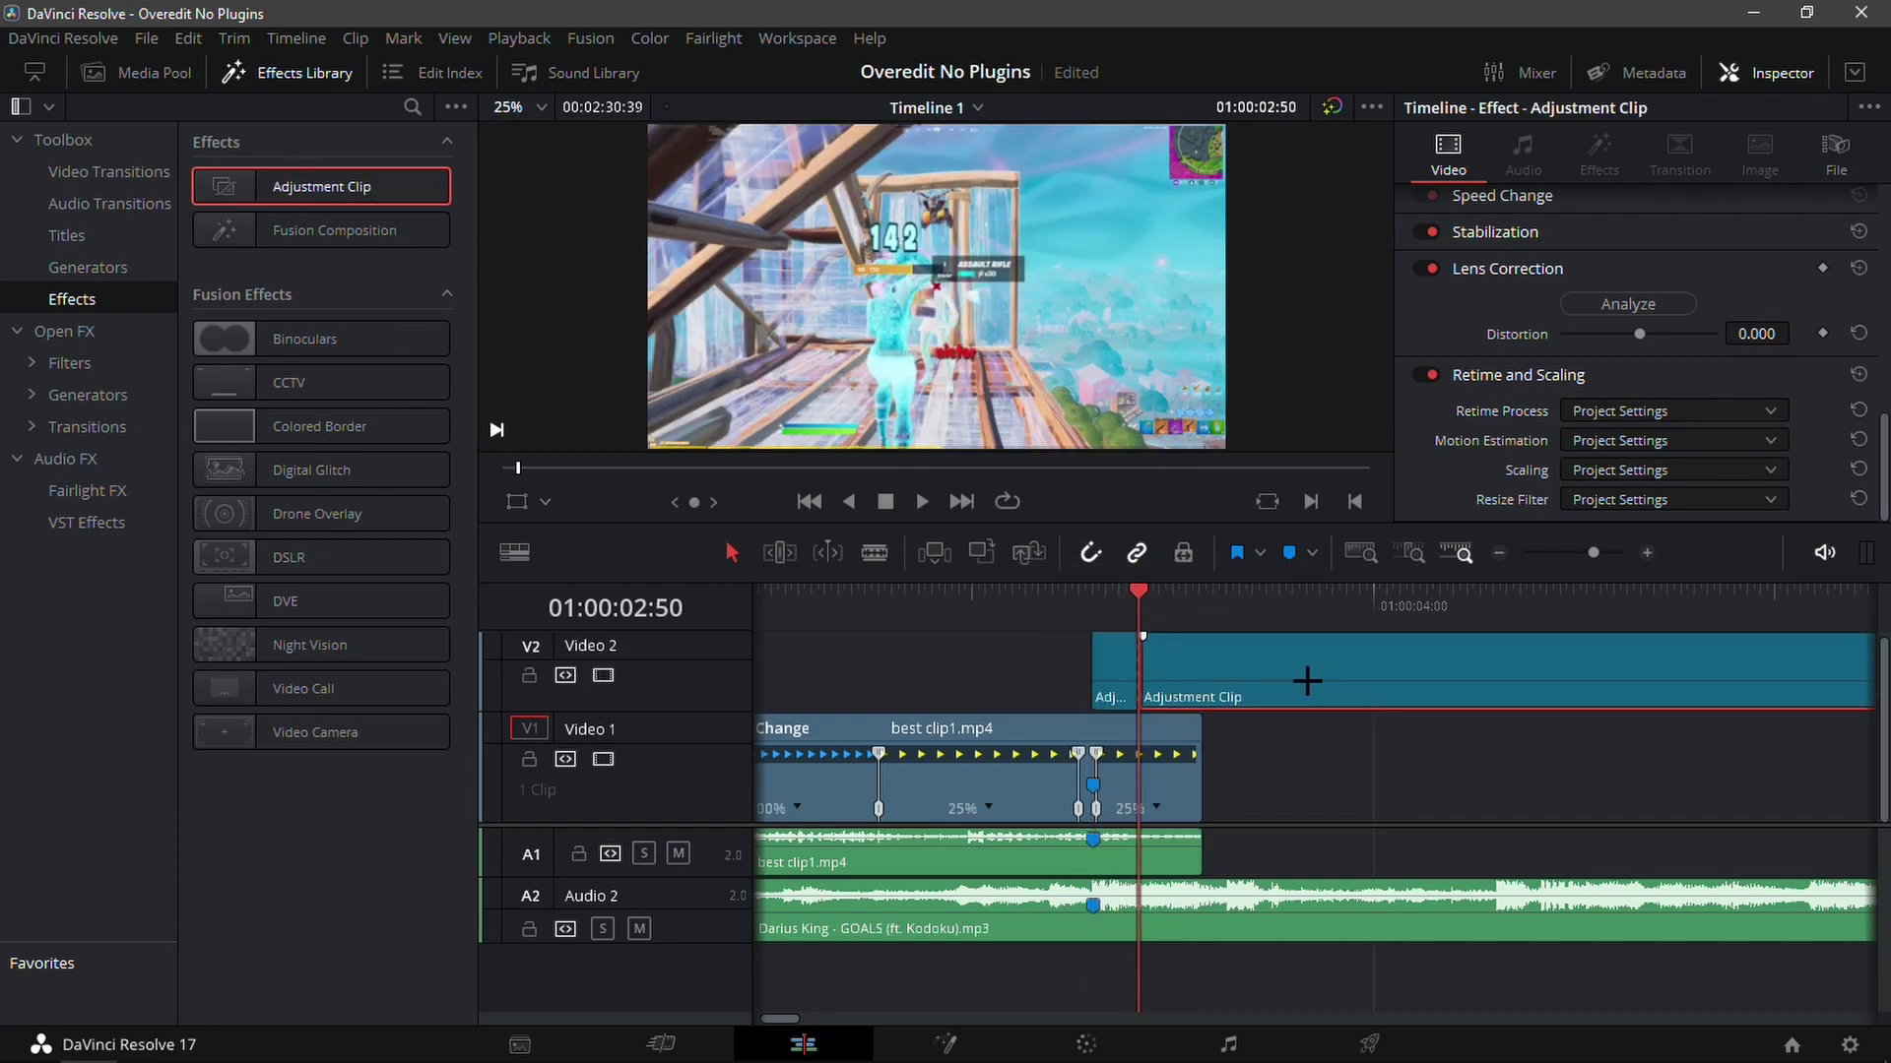
key("Delete")
left_click_drag(1110, 670, 1066, 670)
left_click(1091, 590)
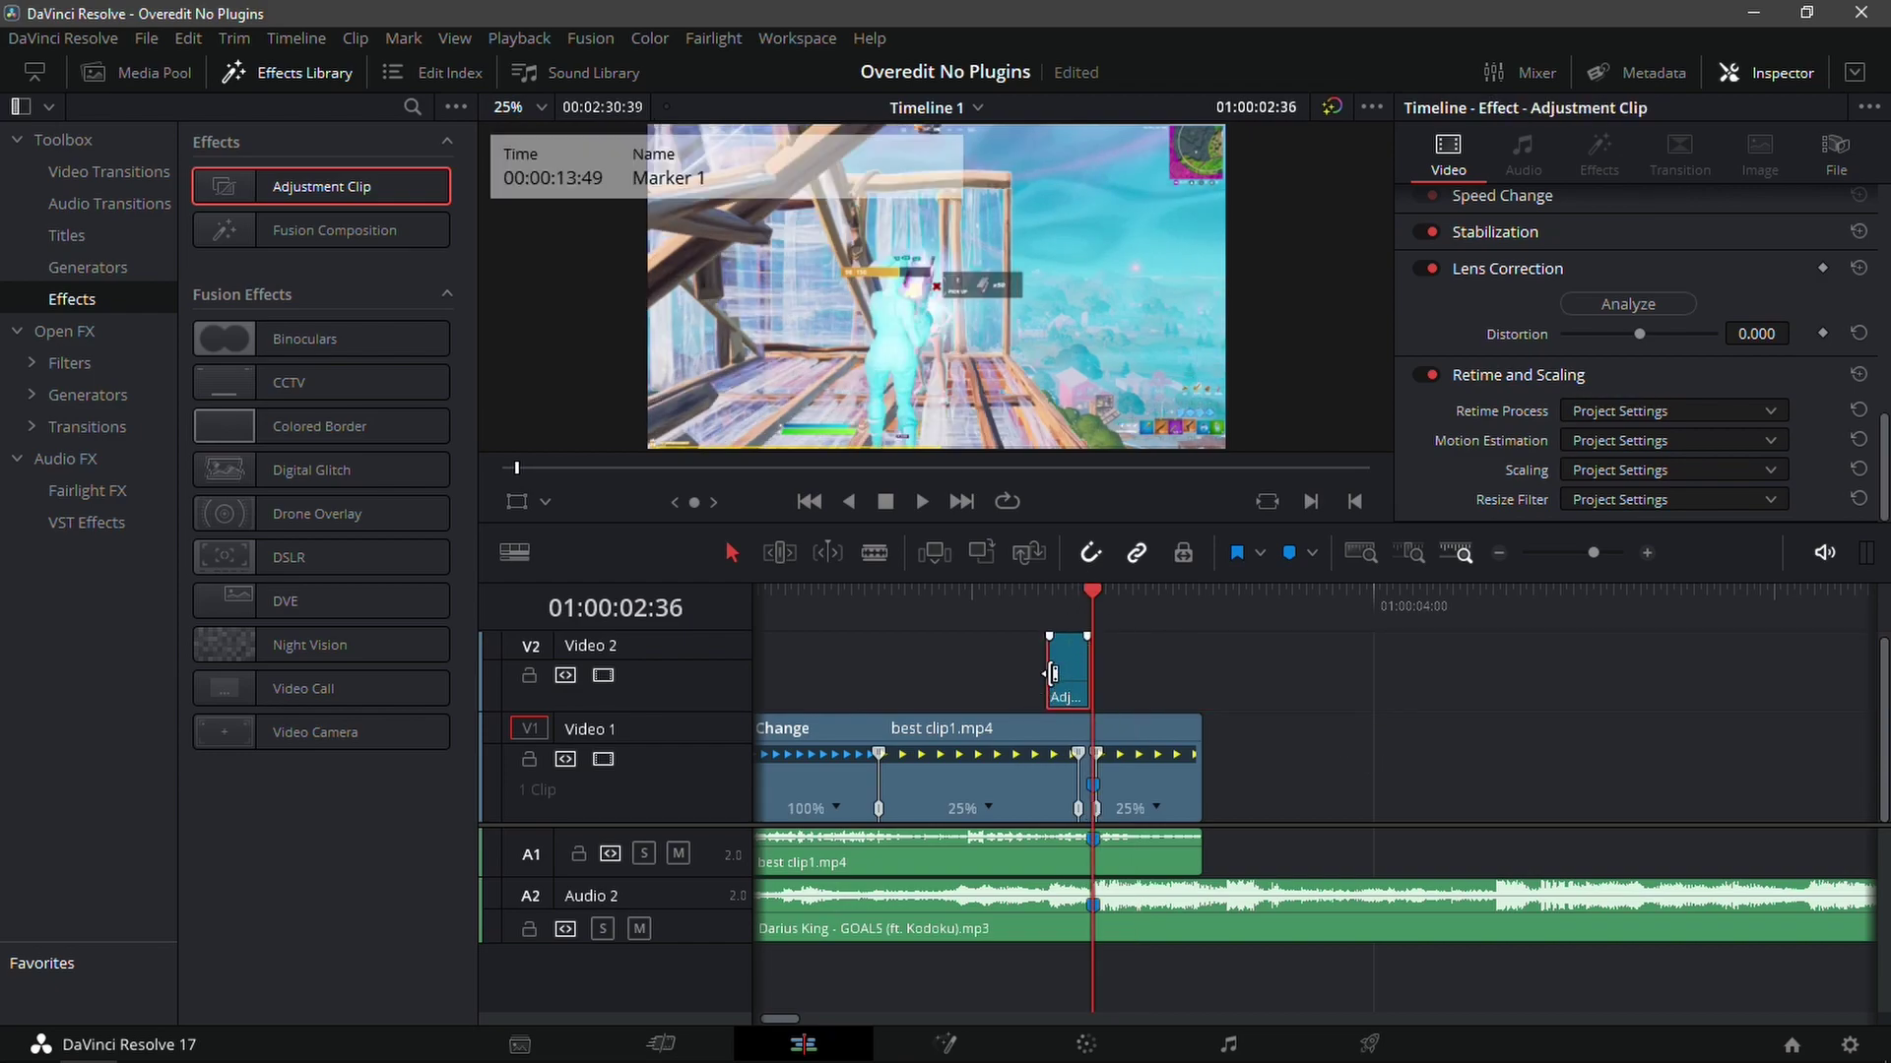
- Extend the adjustment clip's start back to 01:00:01:32 where the slowdown begins
left_click(1654, 552)
left_click(1654, 551)
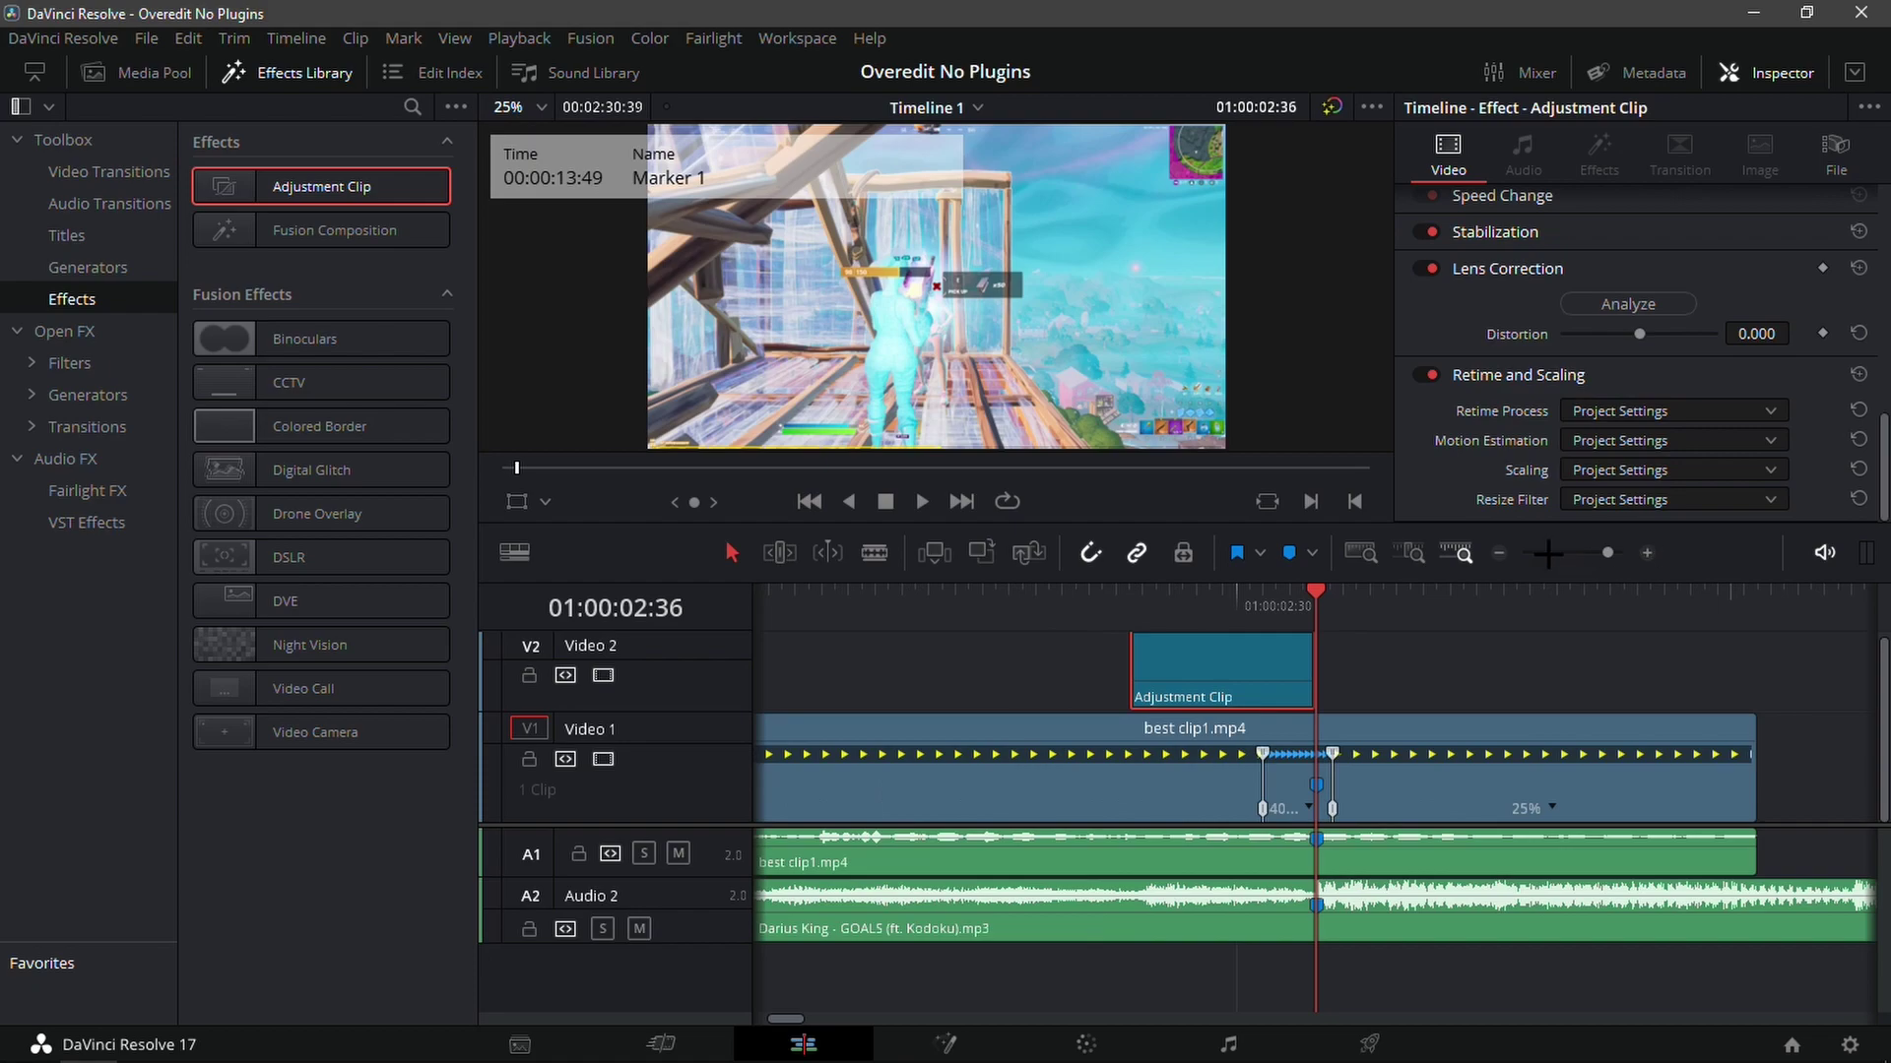
left_click(1498, 552)
left_click_drag(1233, 666, 890, 666)
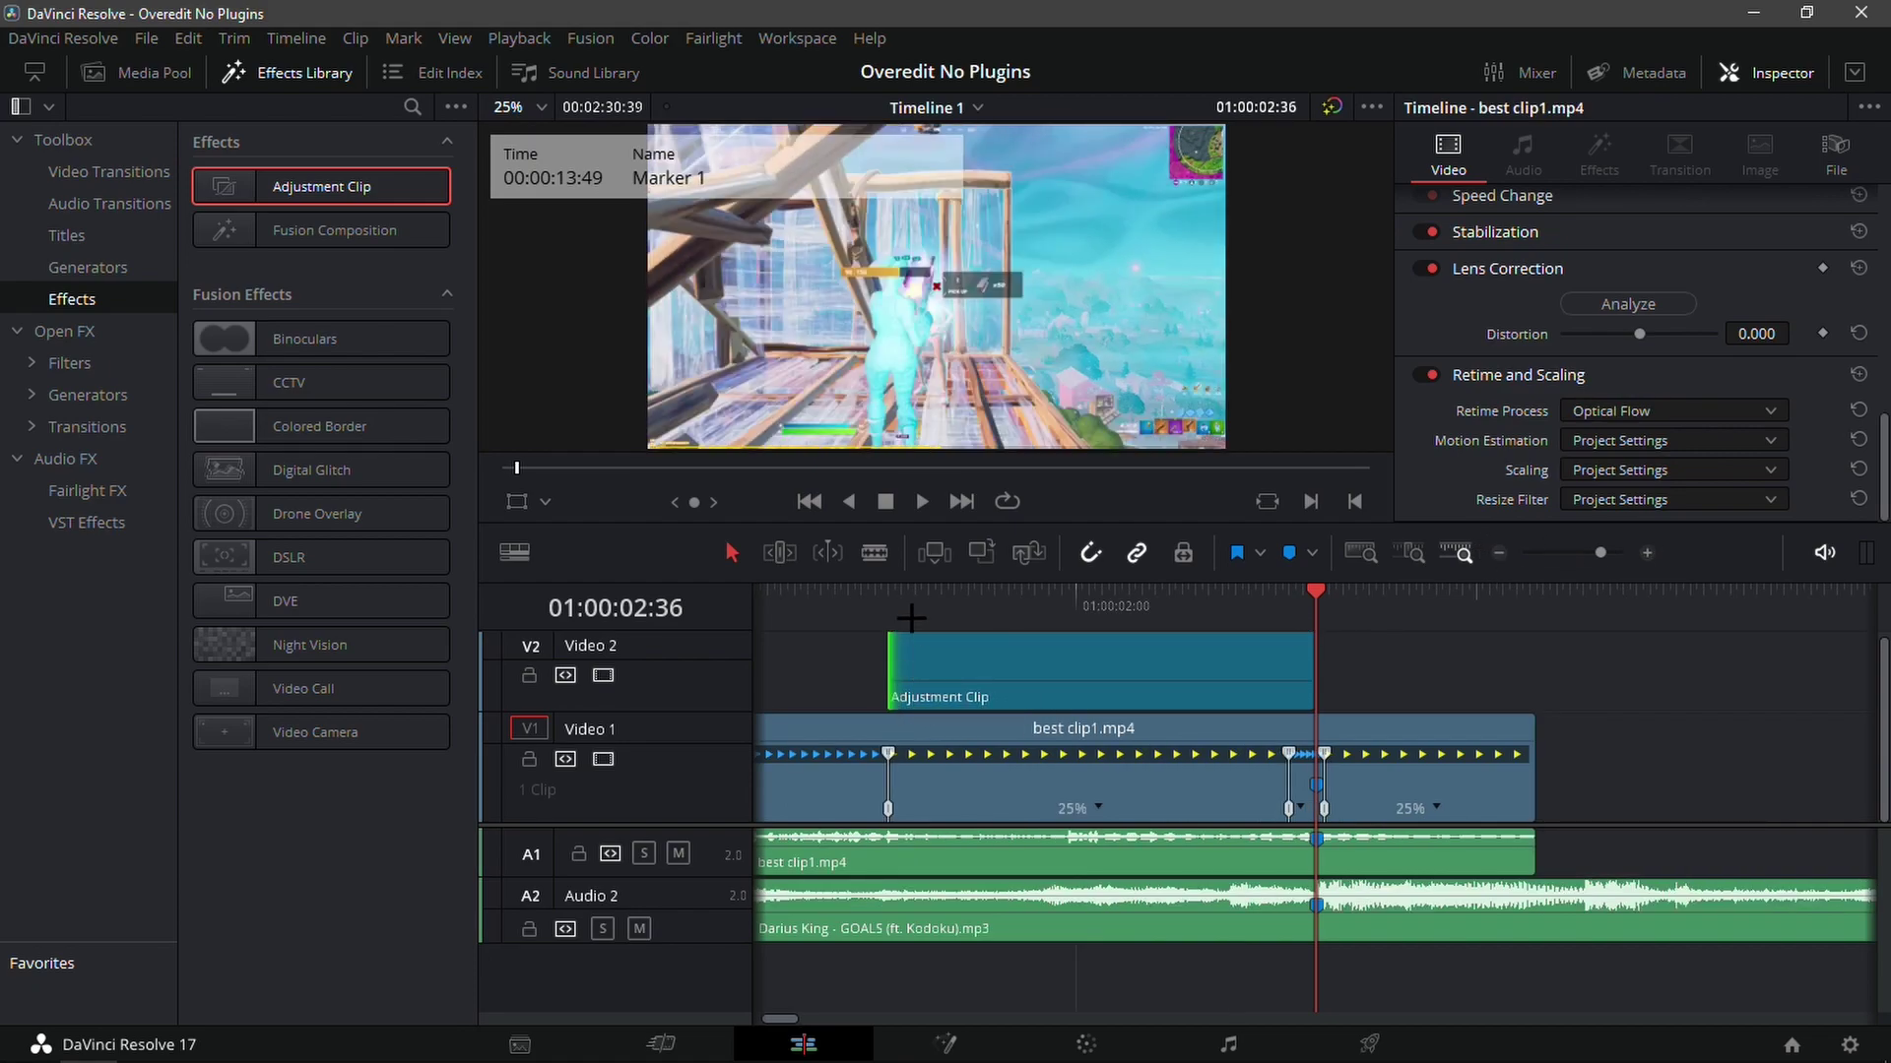
left_click(890, 614)
left_click(1444, 661)
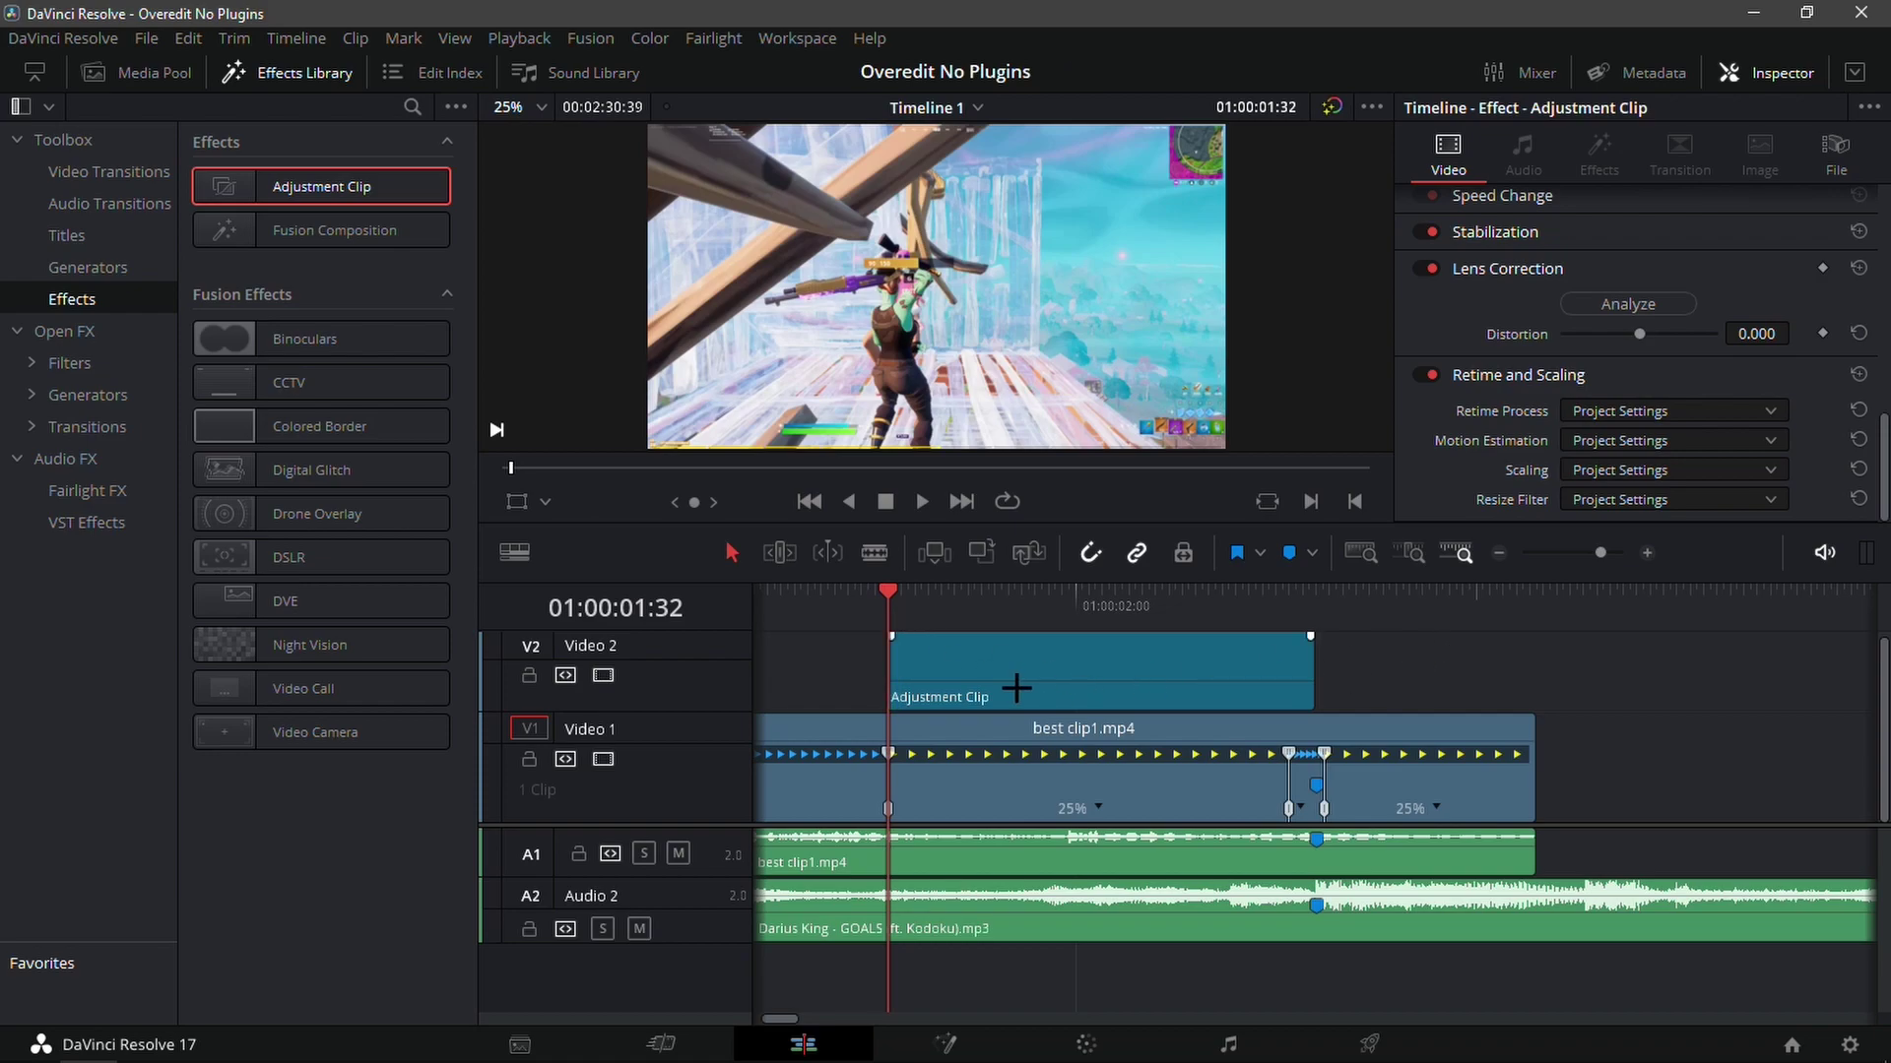
- Frame-step and play the slowed section to verify the trim, then open the clip on the Color page
key("Right")
key("Left")
key("Right")
key("space")
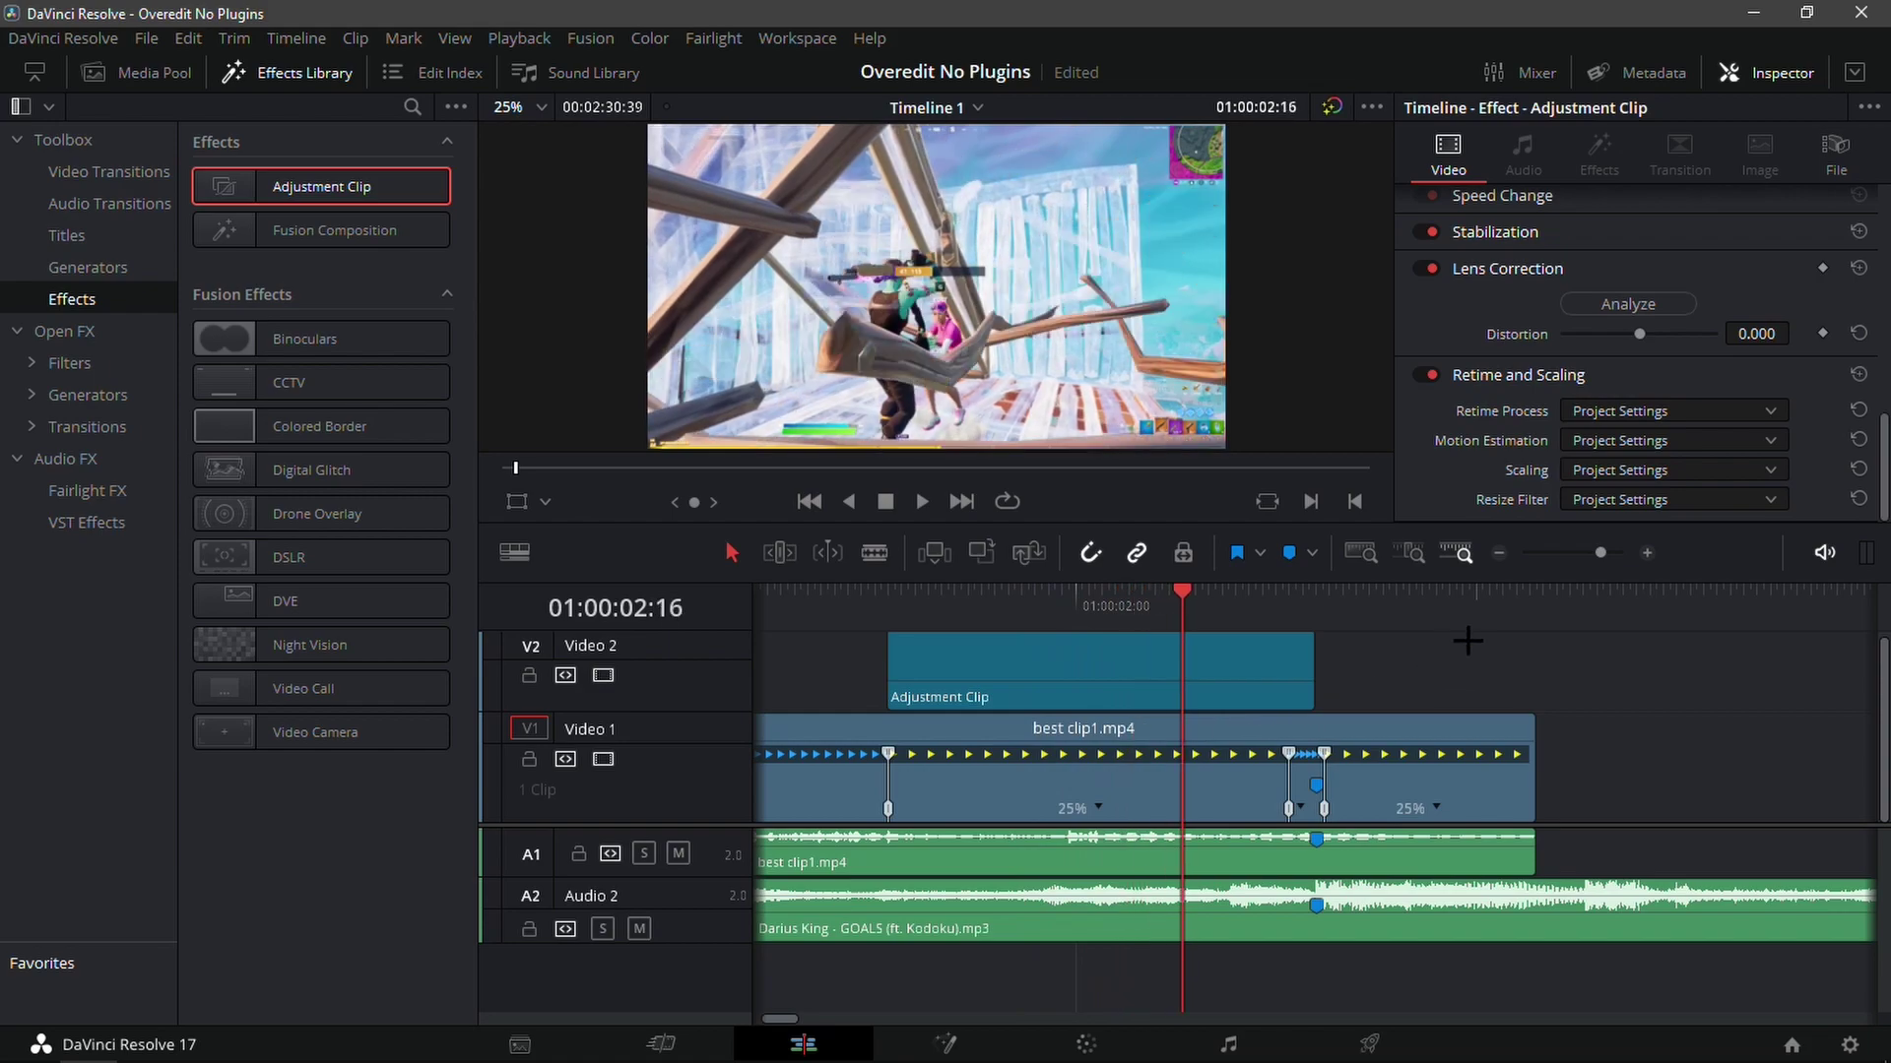
key("space")
key("Left")
key("Left")
key("Left")
key("Left")
key("Left")
key("Left")
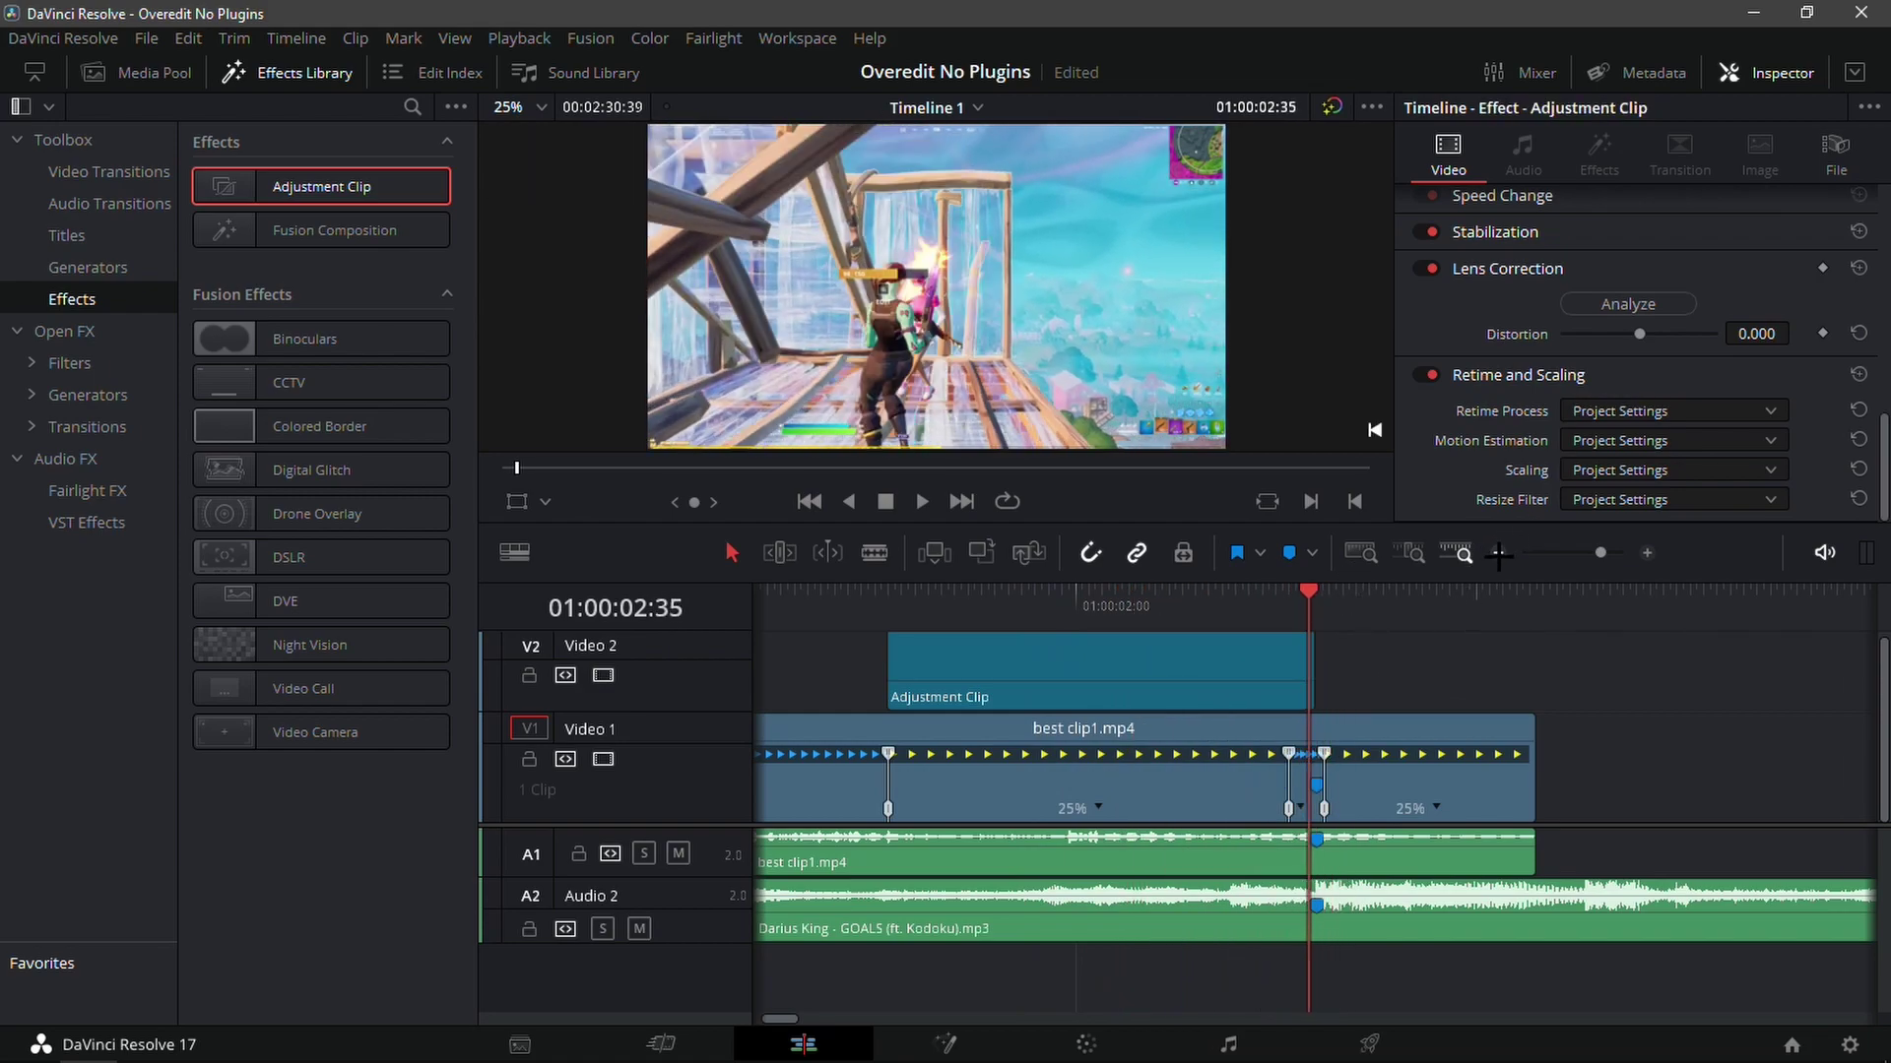
key("Right")
left_click_drag(1294, 599, 886, 659)
left_click(904, 662)
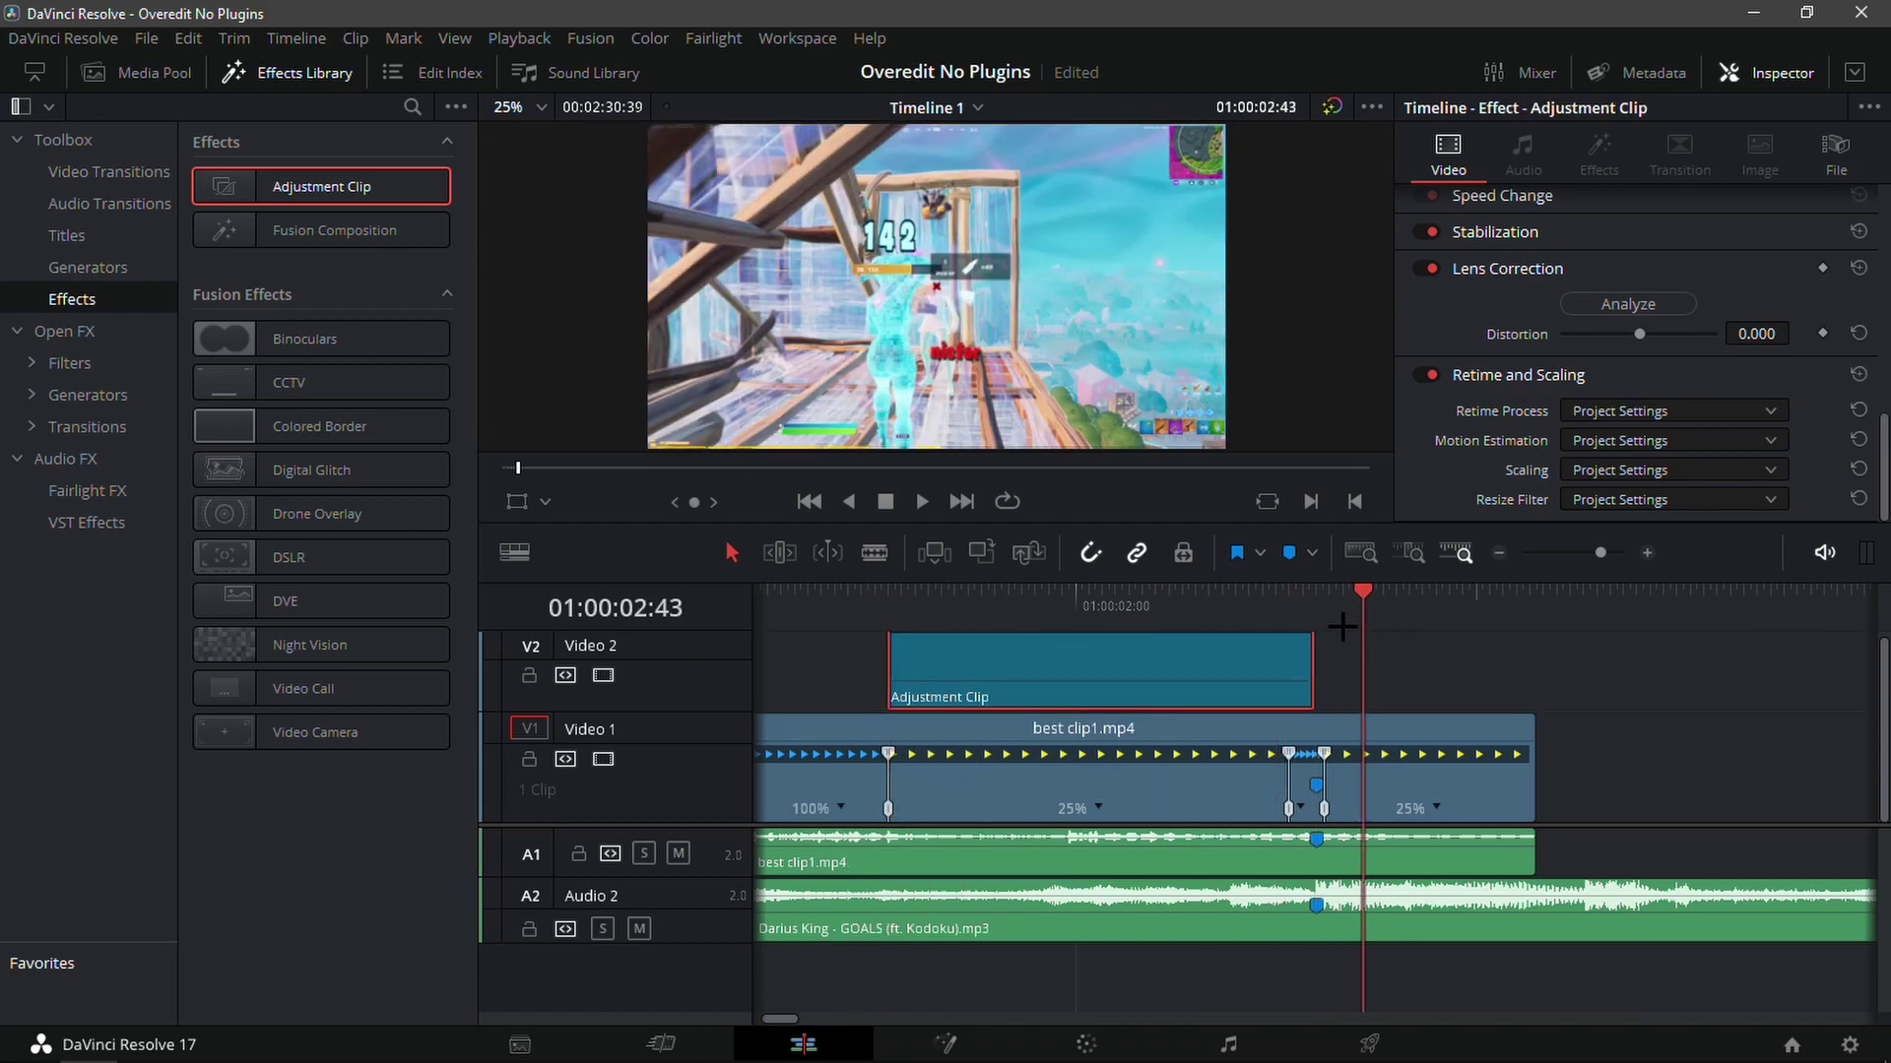
left_click(1086, 1044)
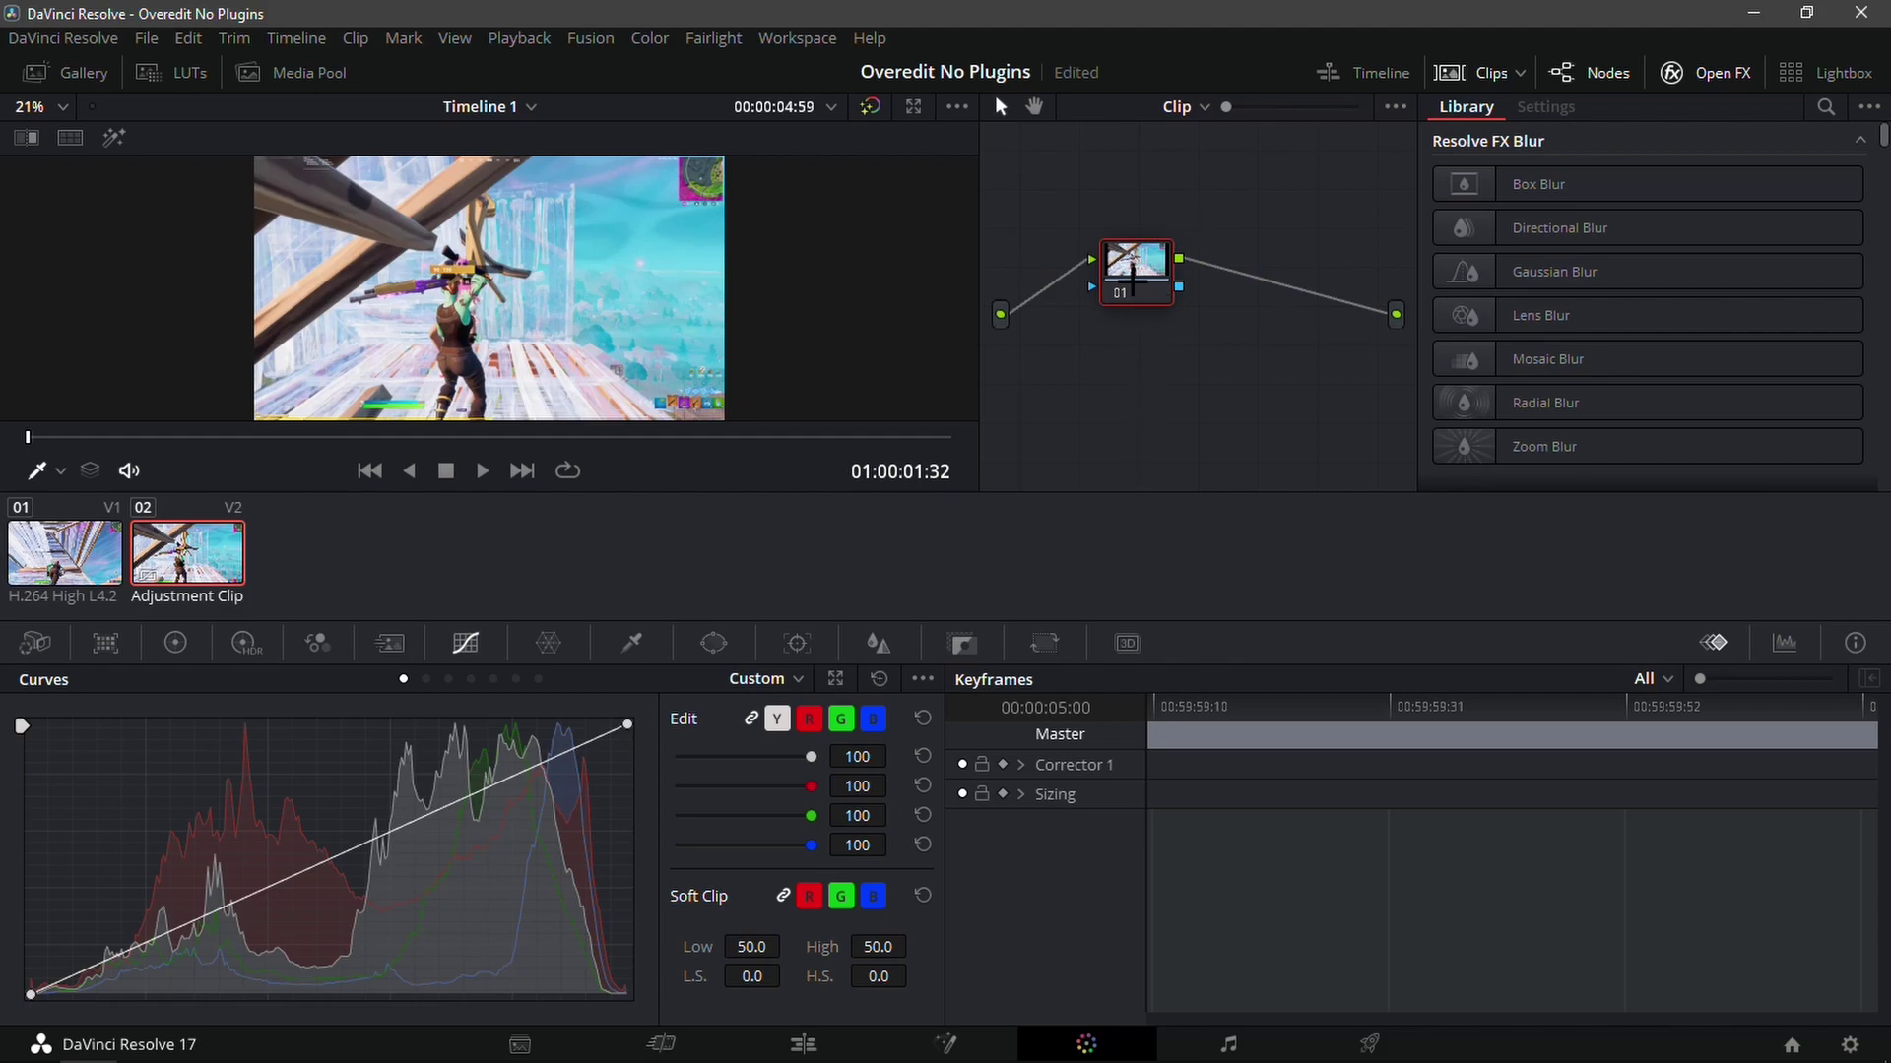
- Add parallel node 02 beside node 01, combined through a Layer Mixer
key("alt+p")
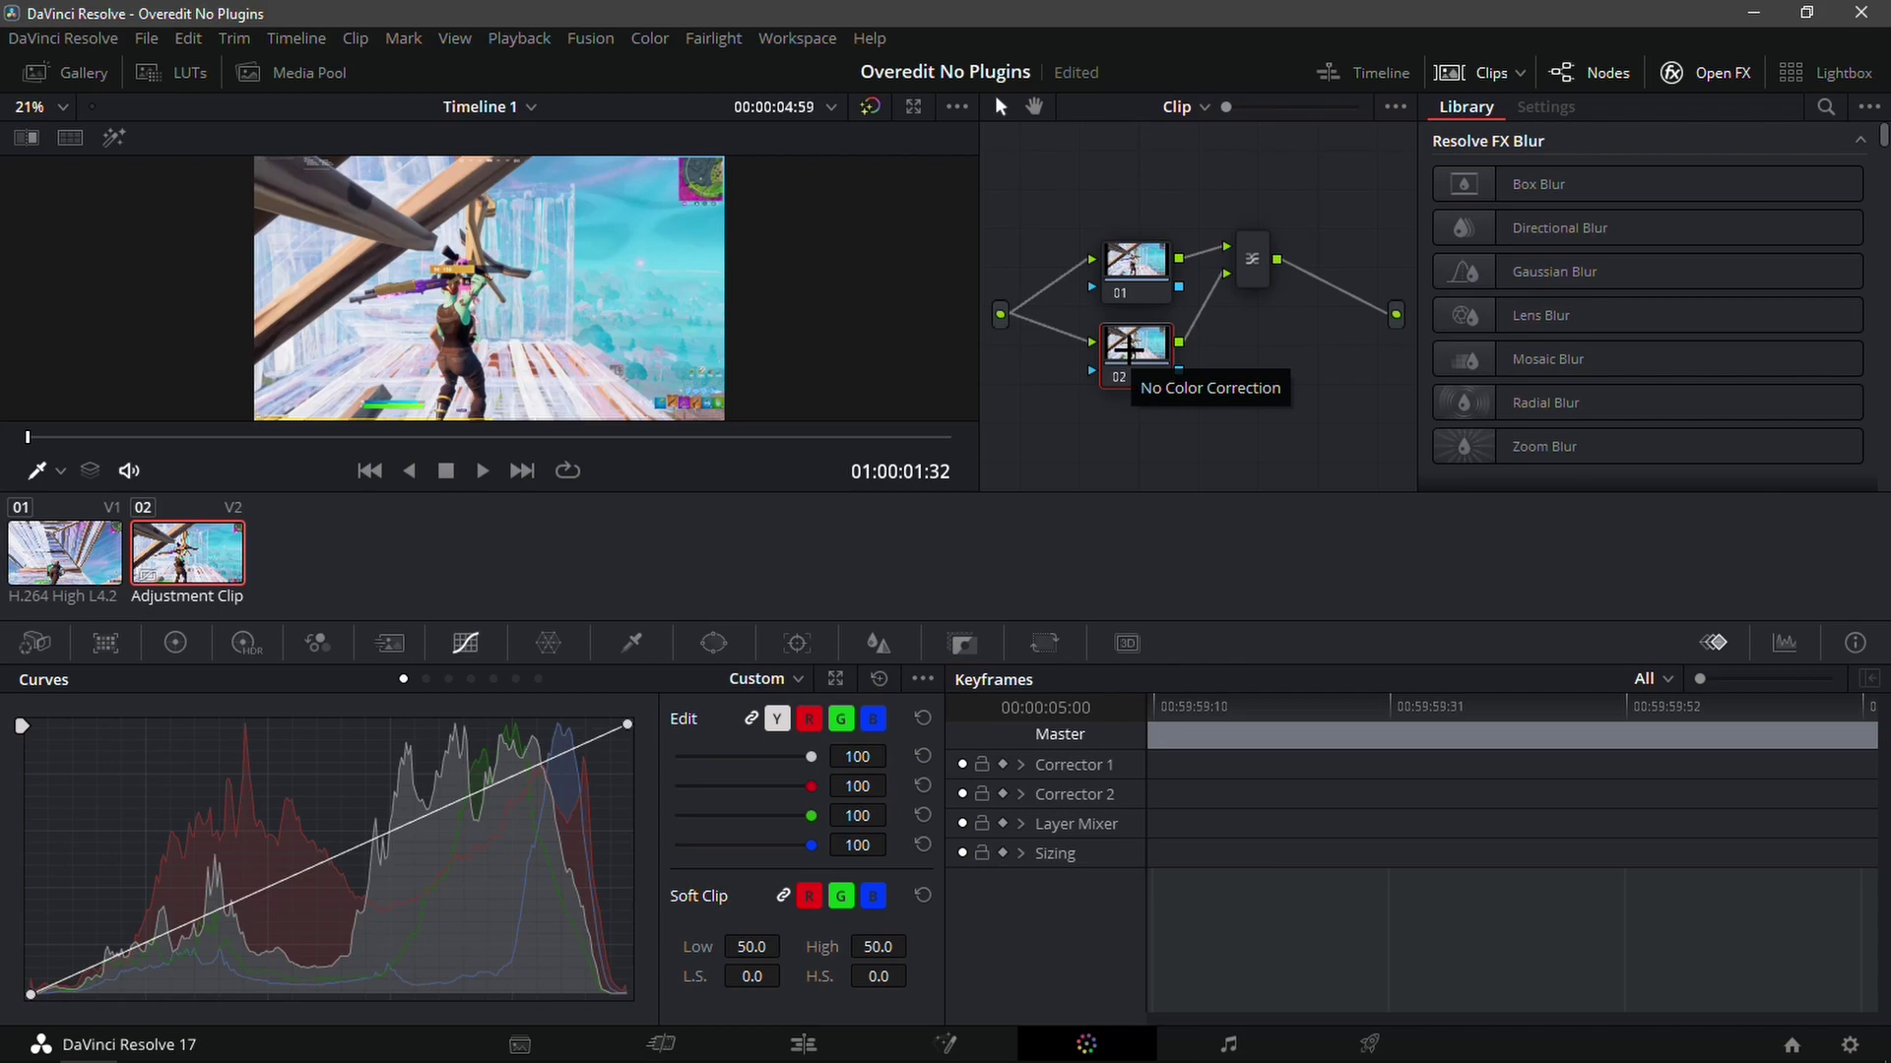
- On node 01, set Color Boost, Shadows and Highlights all to -100 in the Primaries wheels
left_click(1124, 289)
left_click(1125, 280)
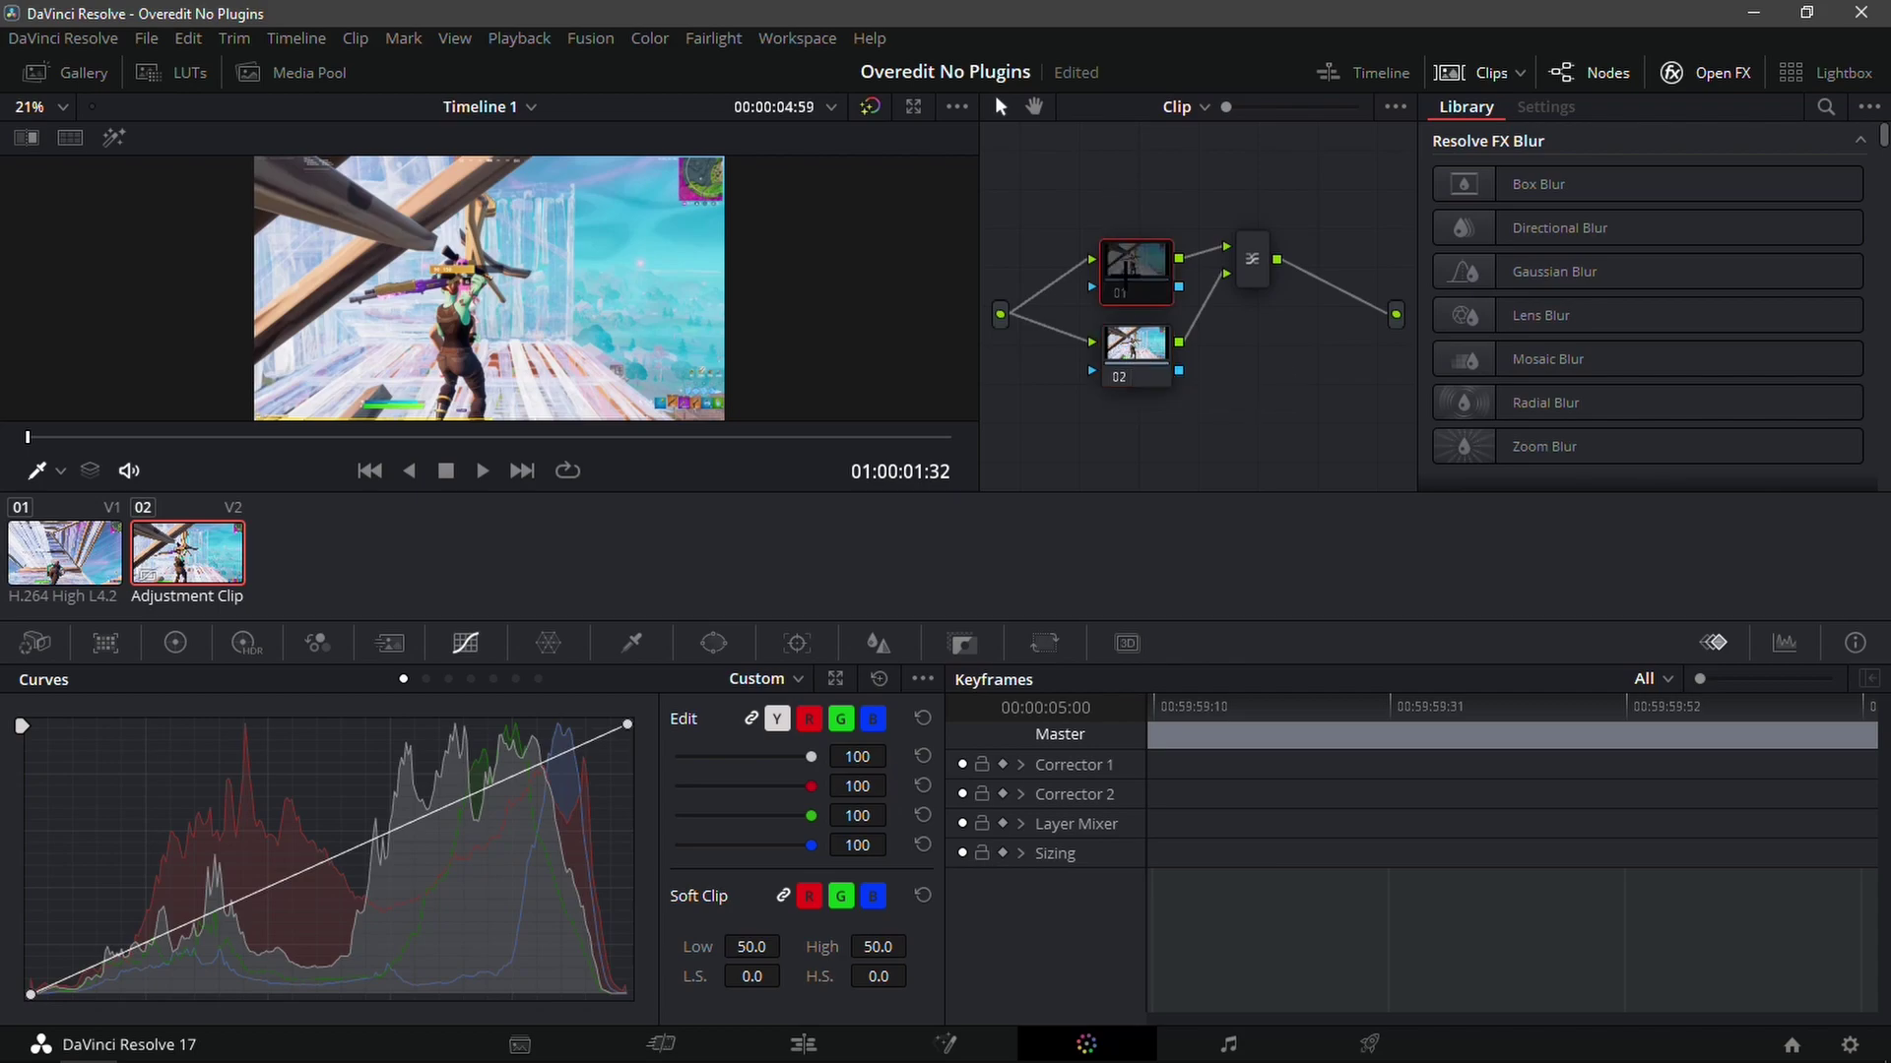
left_click(1124, 274)
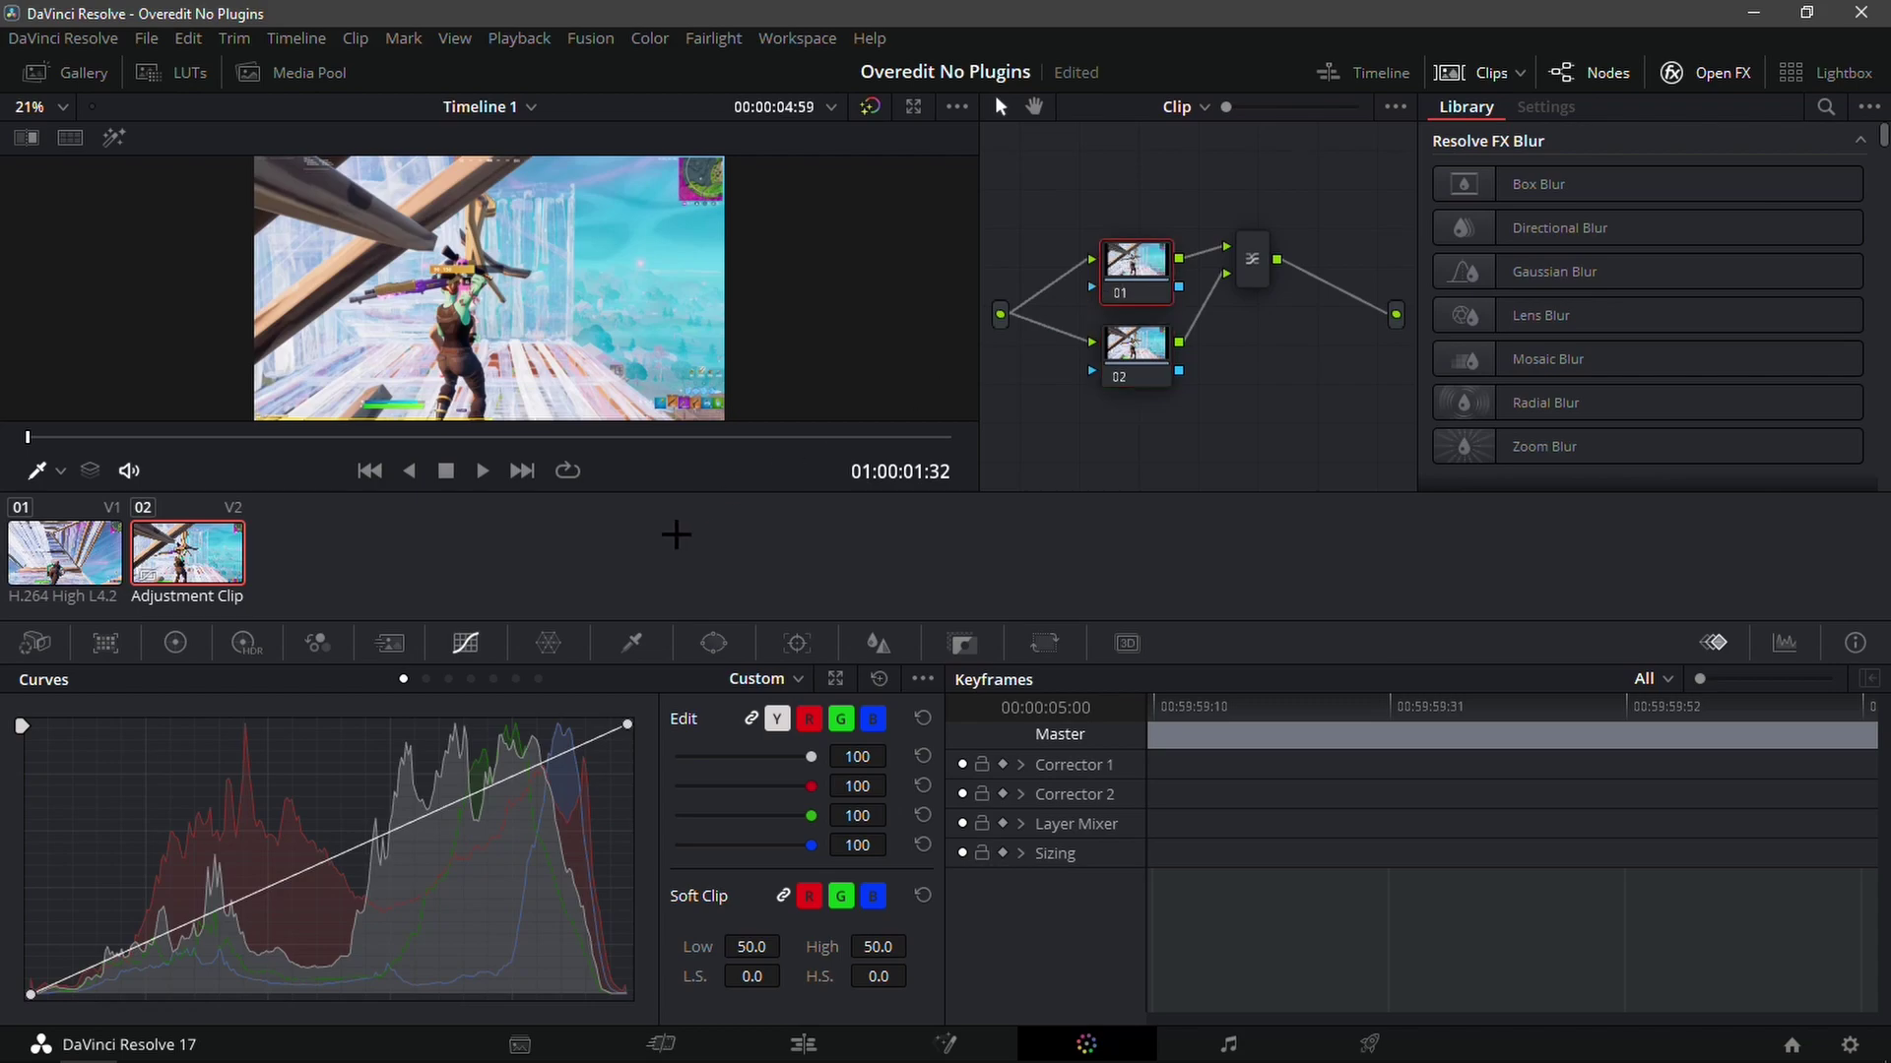
left_click(178, 638)
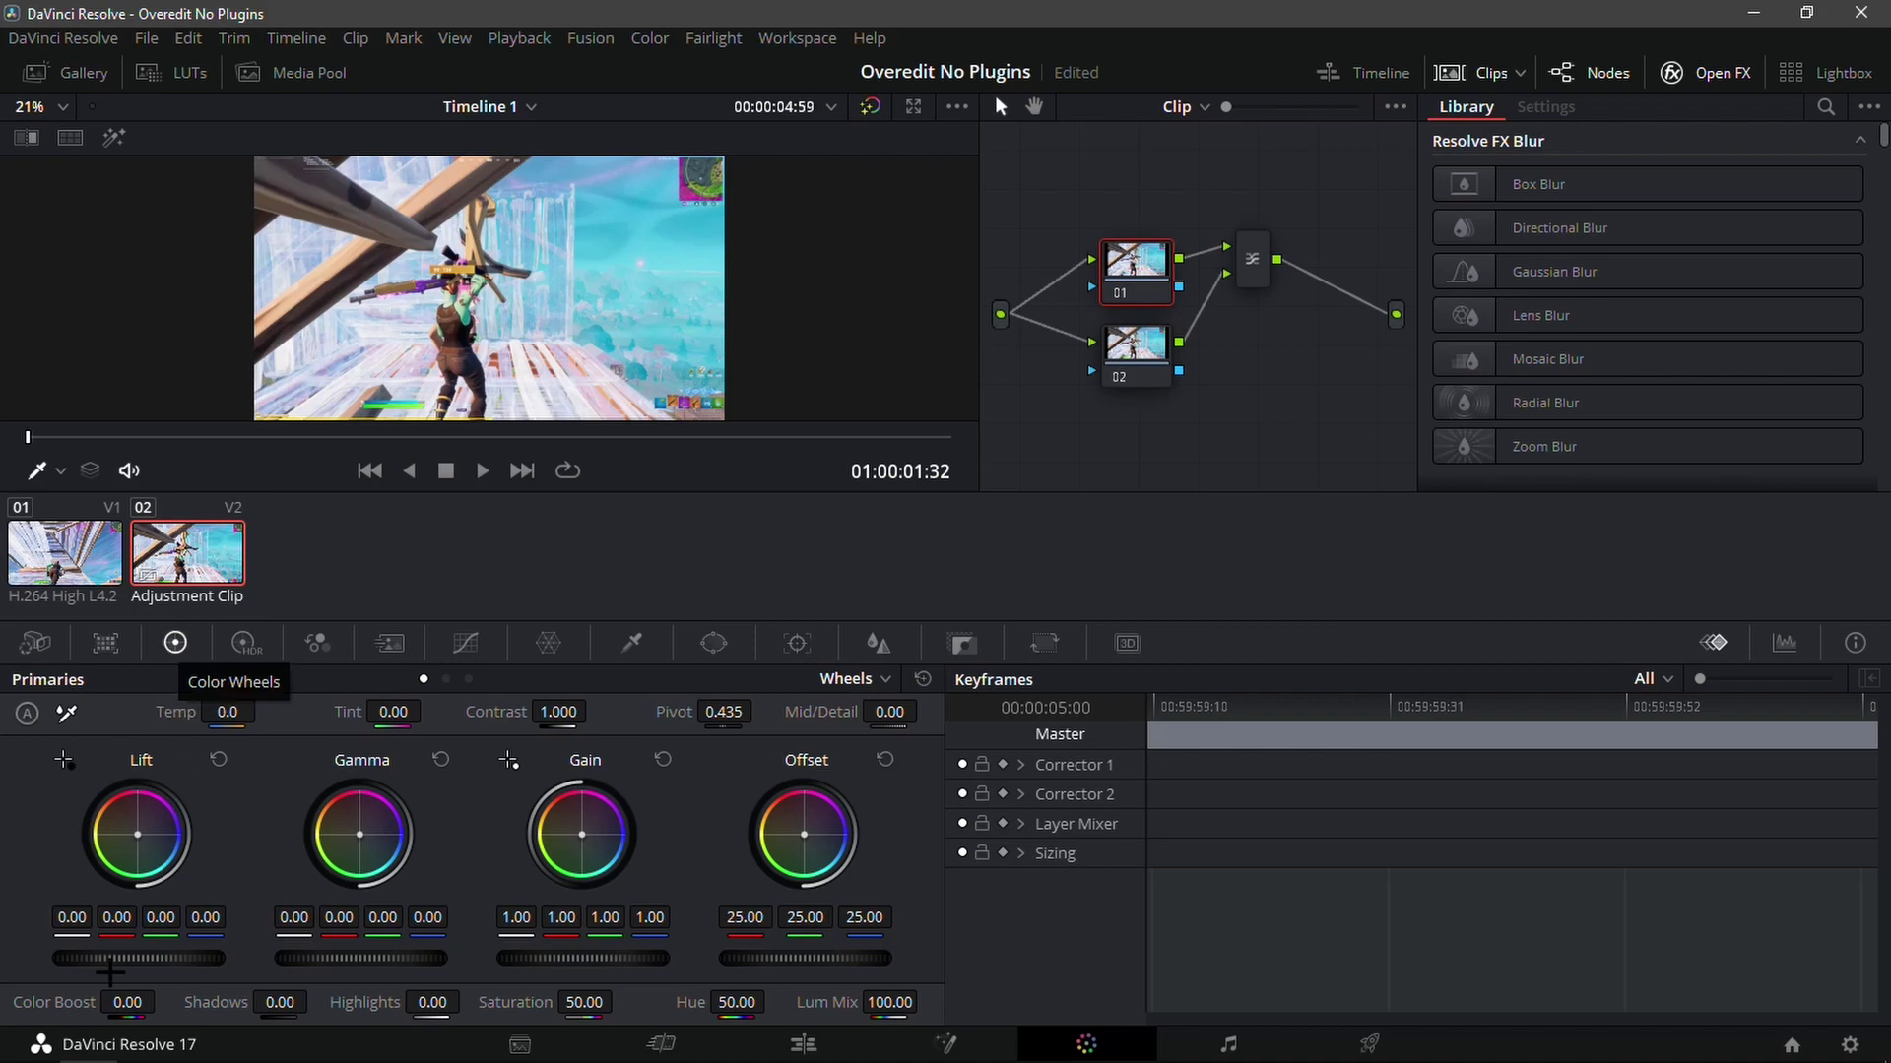
left_click_drag(136, 1003, 37, 1003)
left_click_drag(280, 1002, 247, 1003)
left_click_drag(440, 1001, 394, 1003)
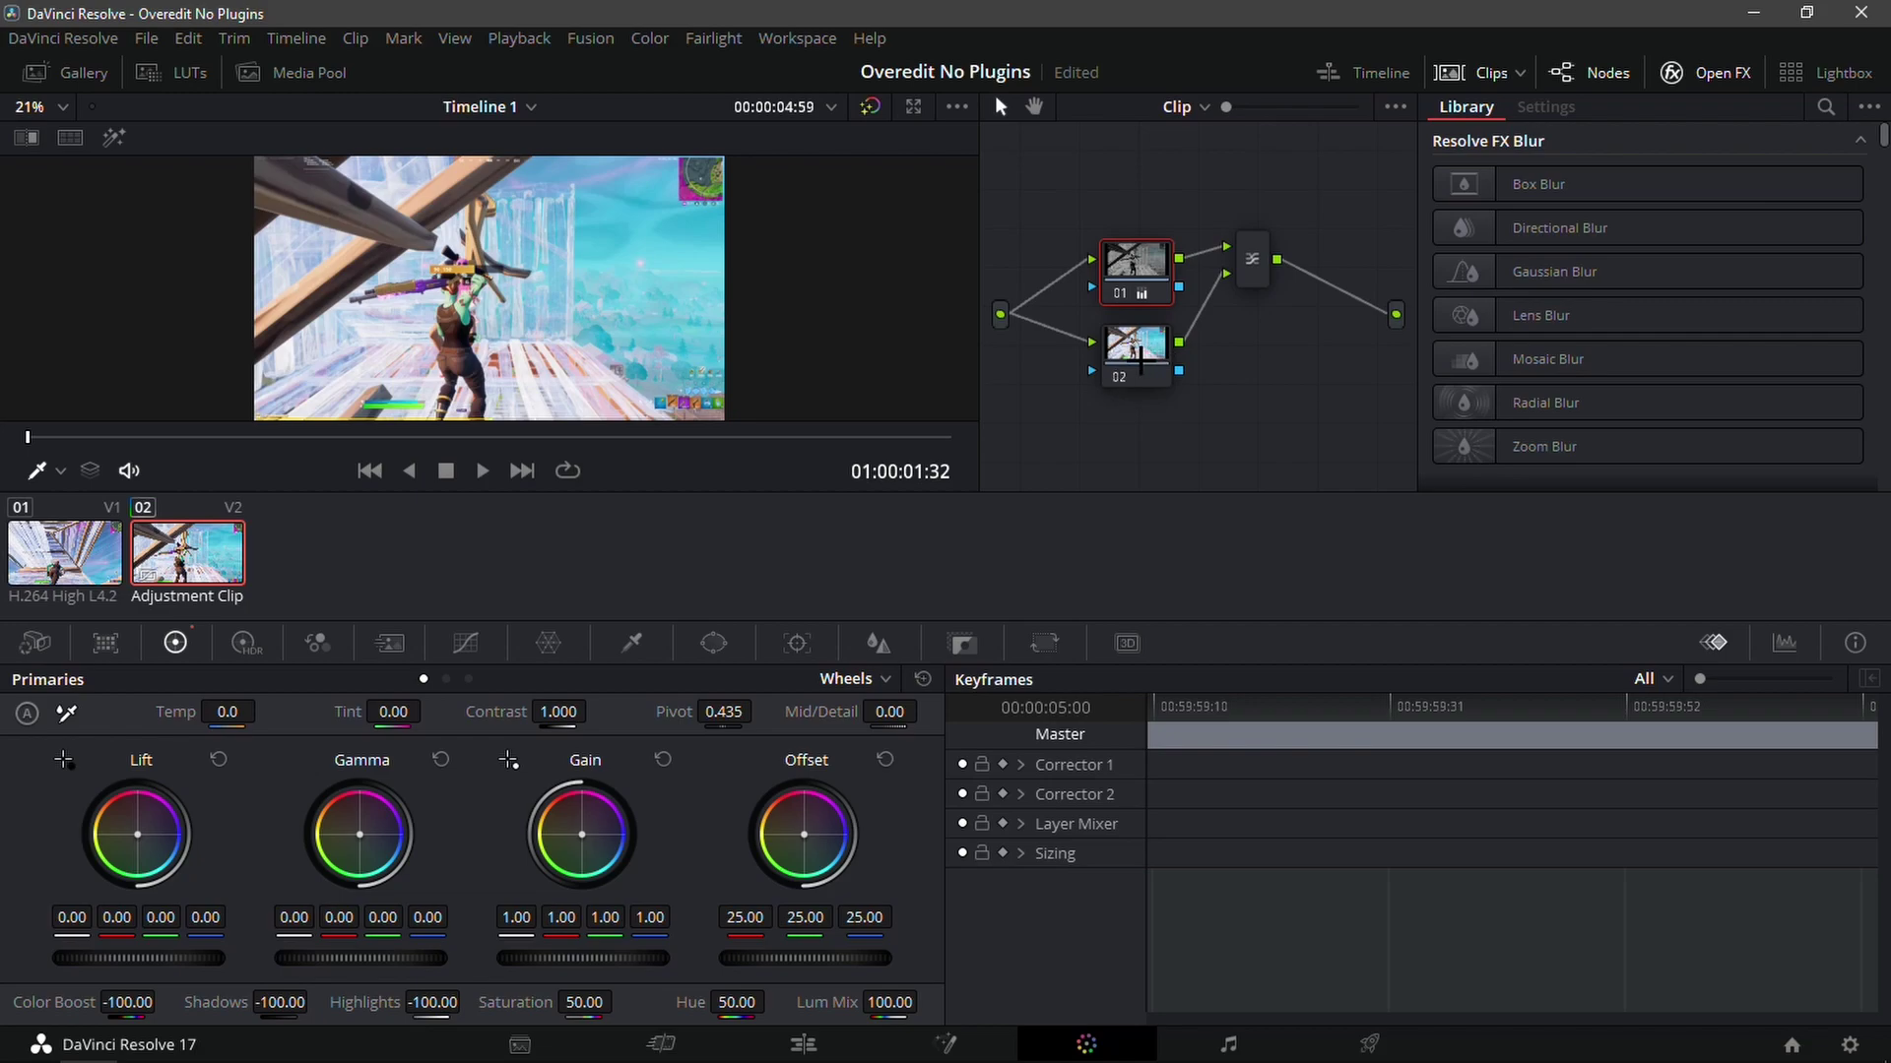
left_click(1147, 342)
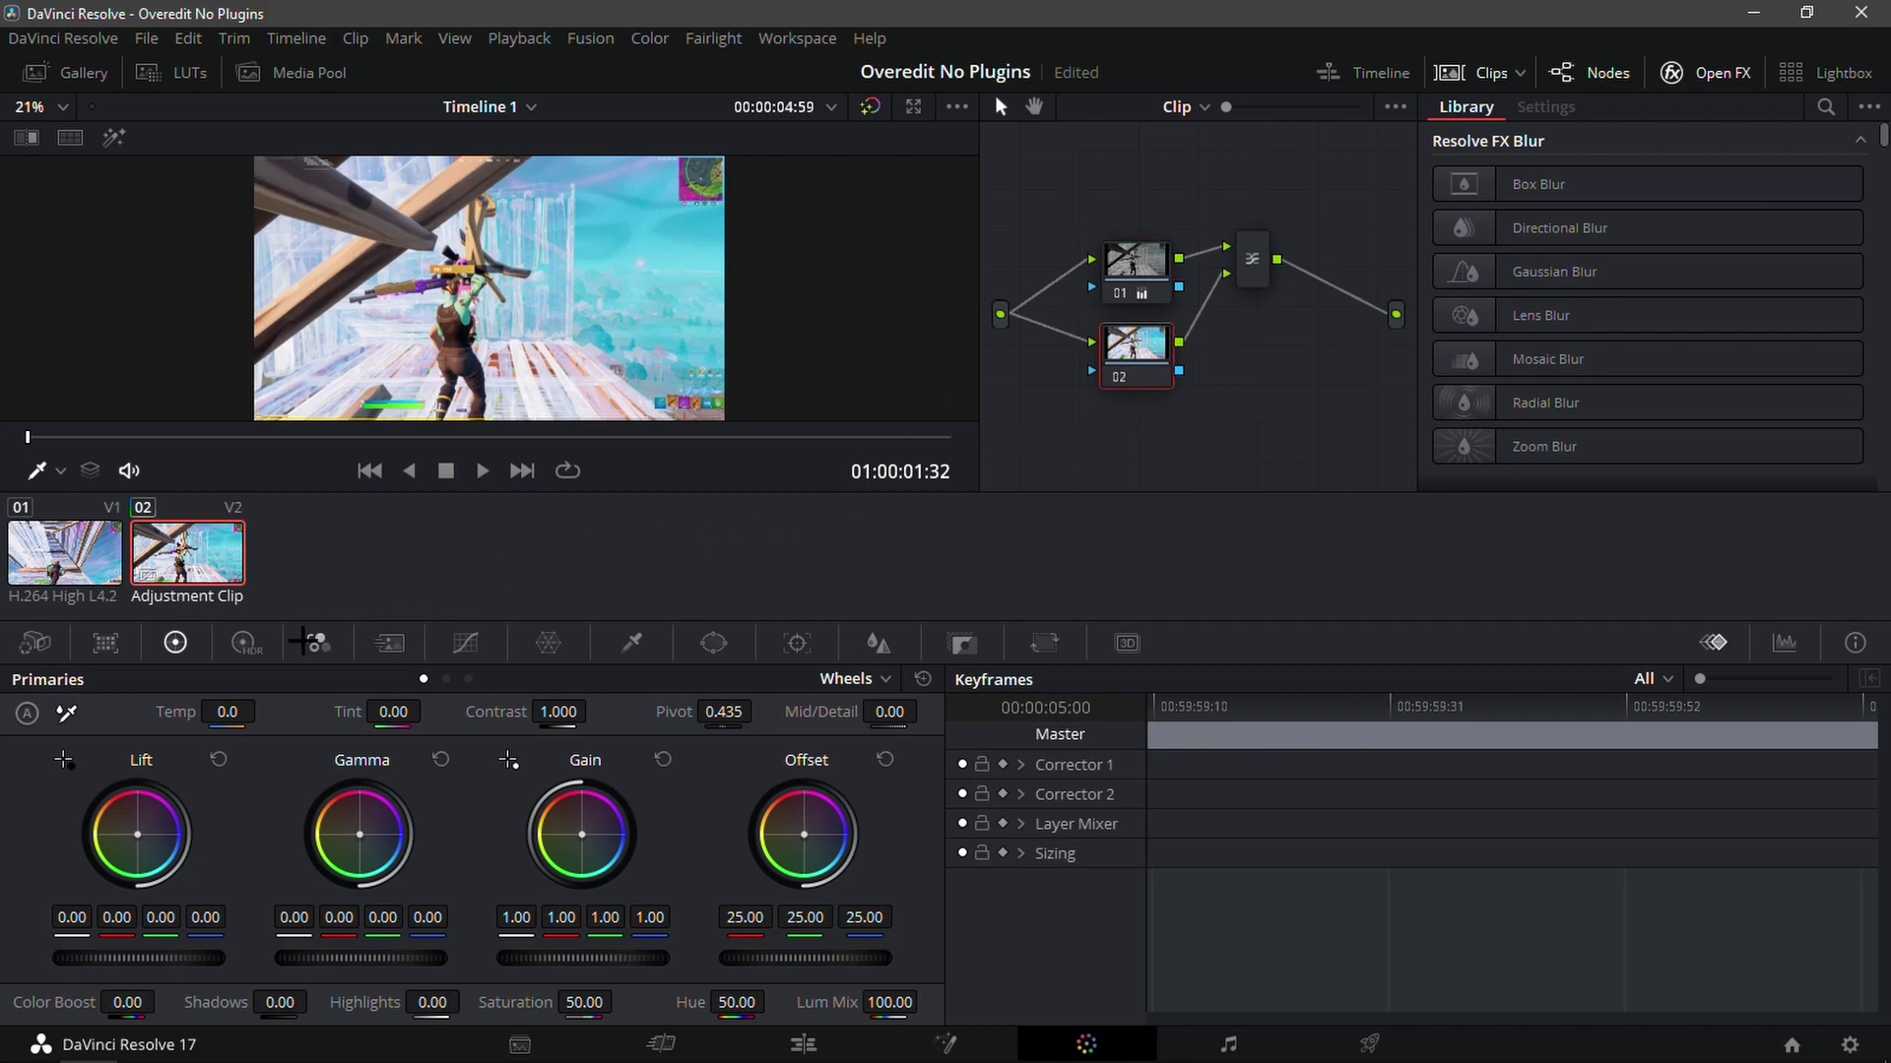
- Qualify node 02 by eyedropping the pale icy area of the frame
left_click(632, 643)
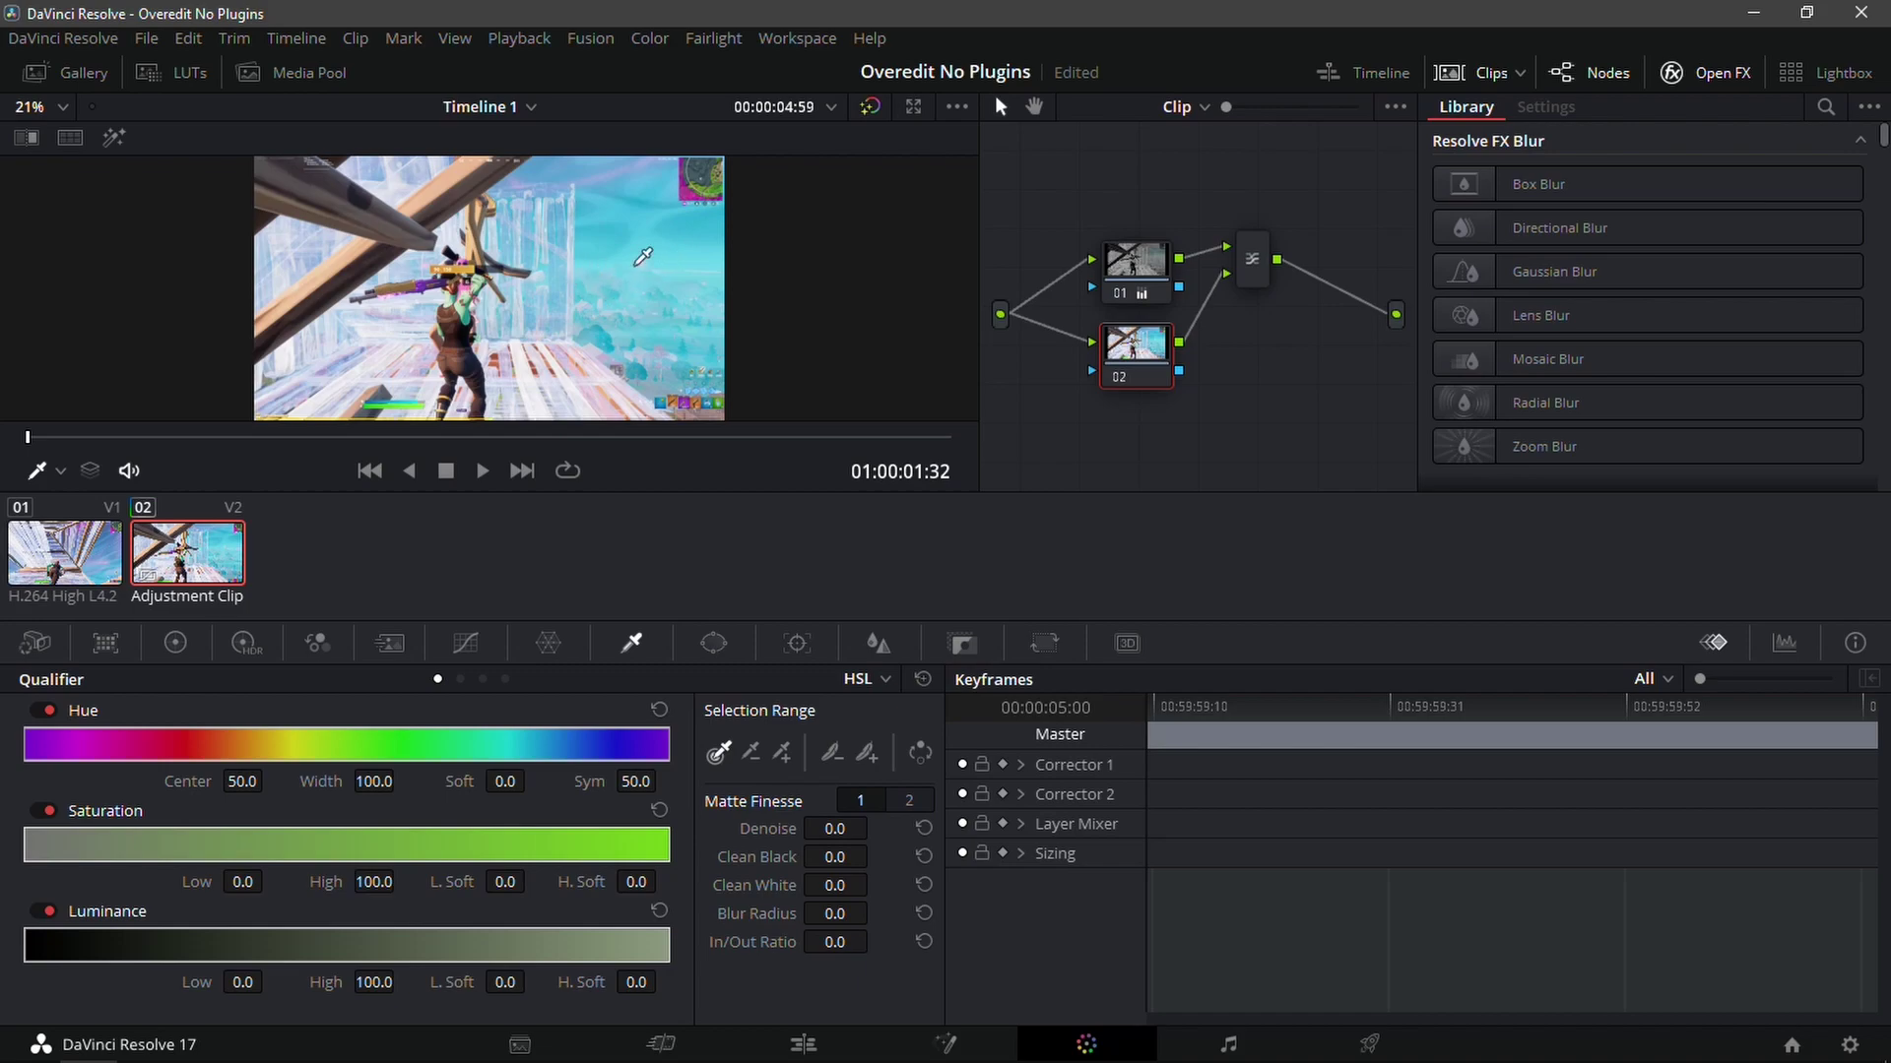
left_click(607, 240)
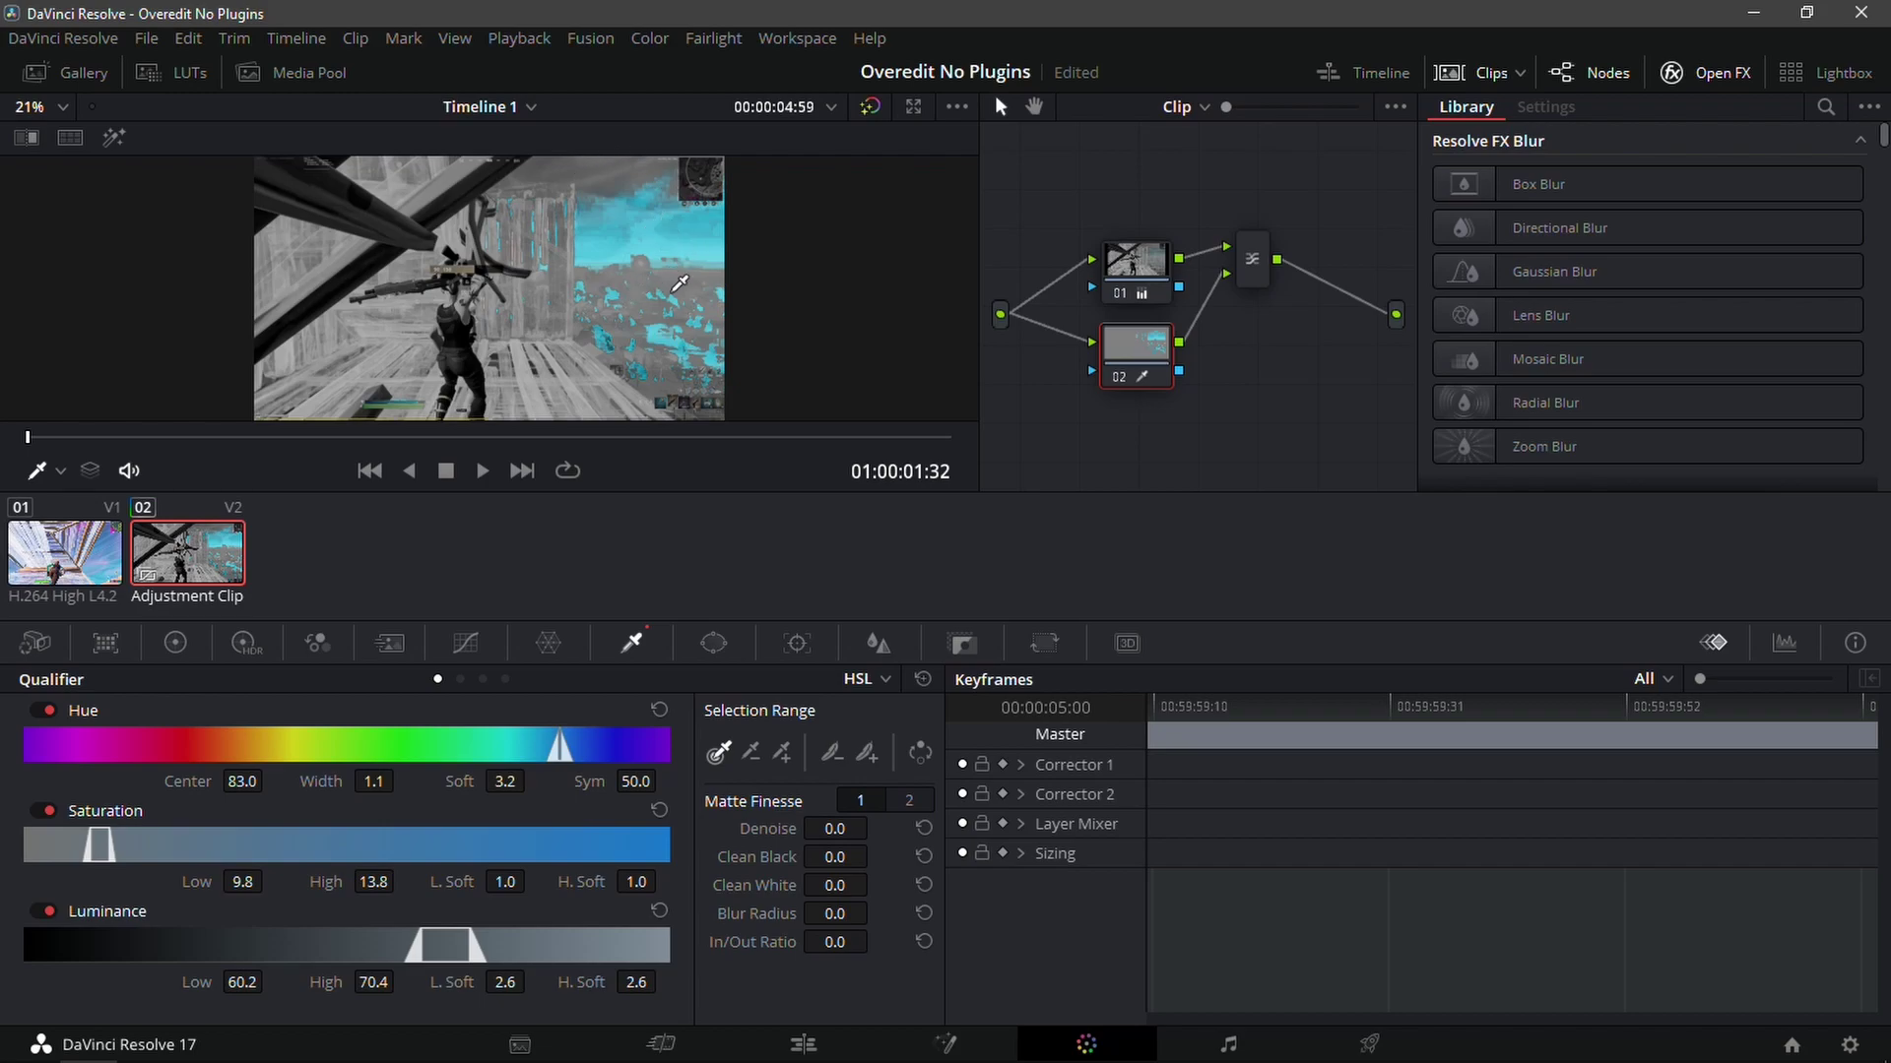
key("ctrl+z")
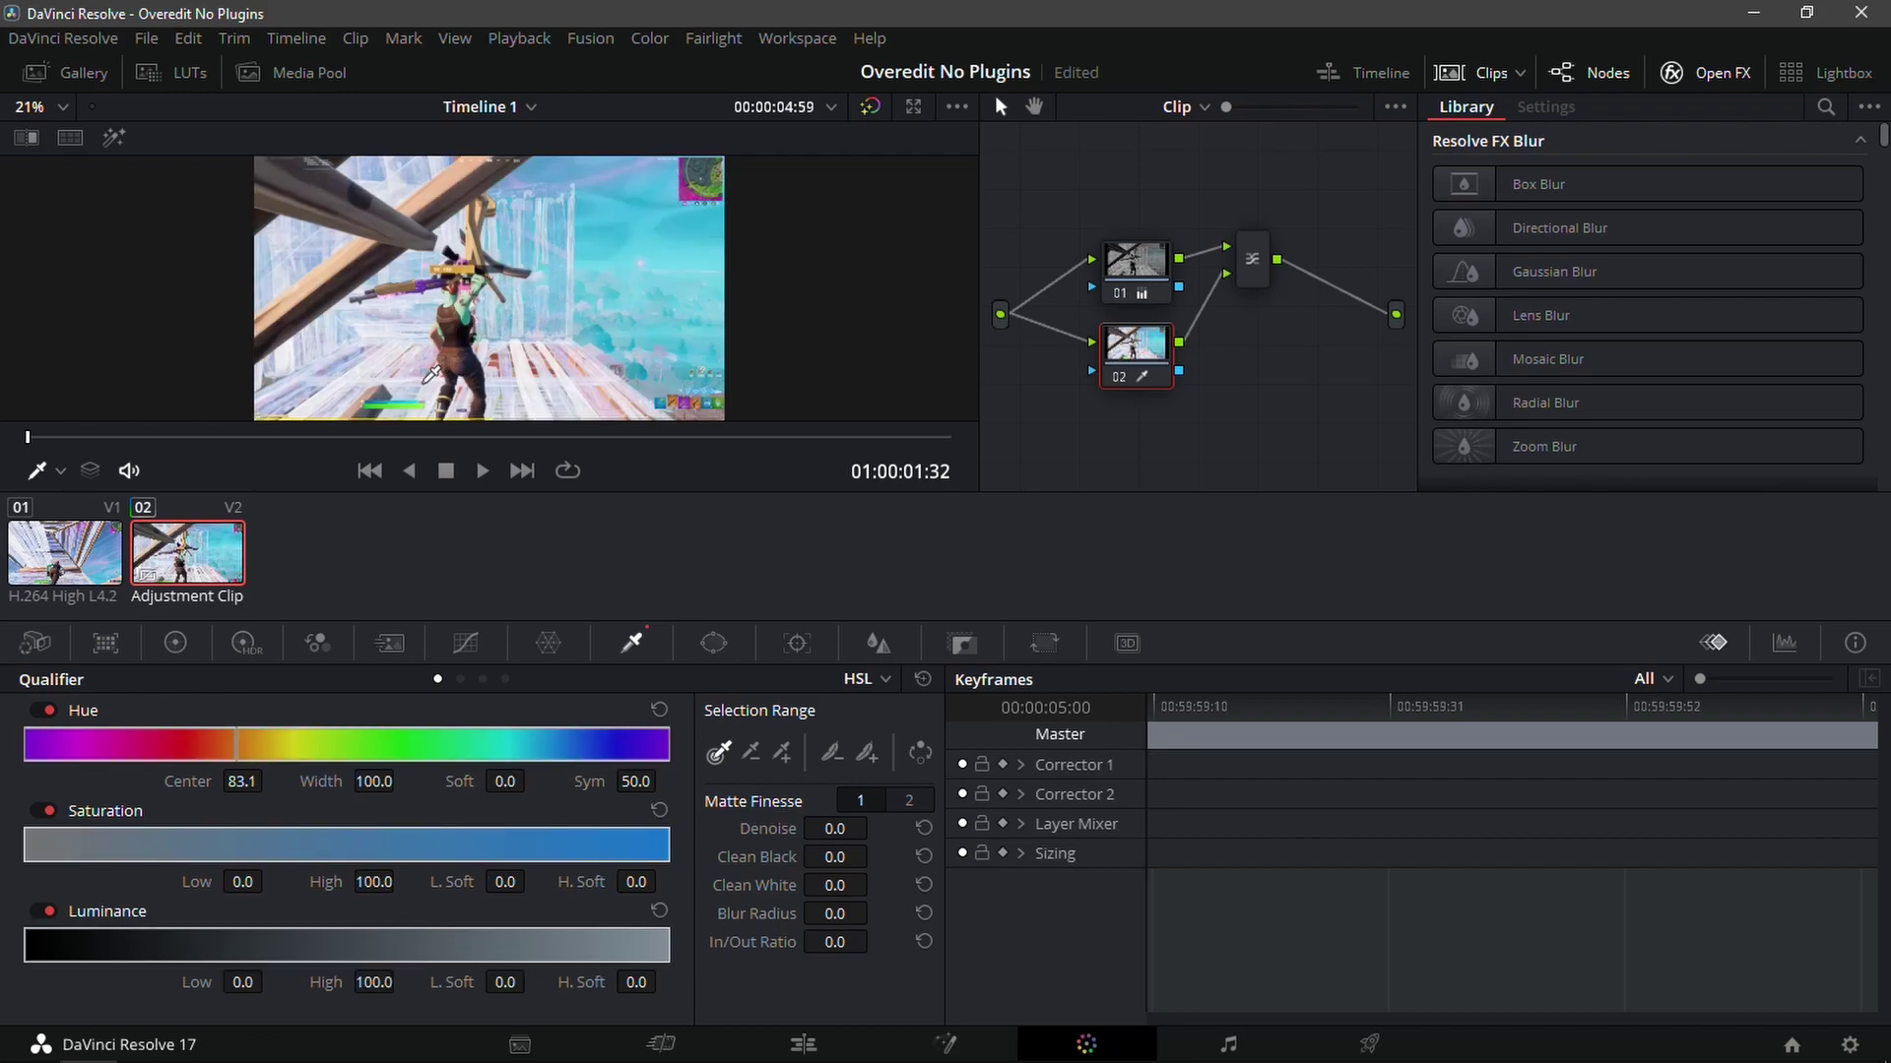
left_click(299, 326)
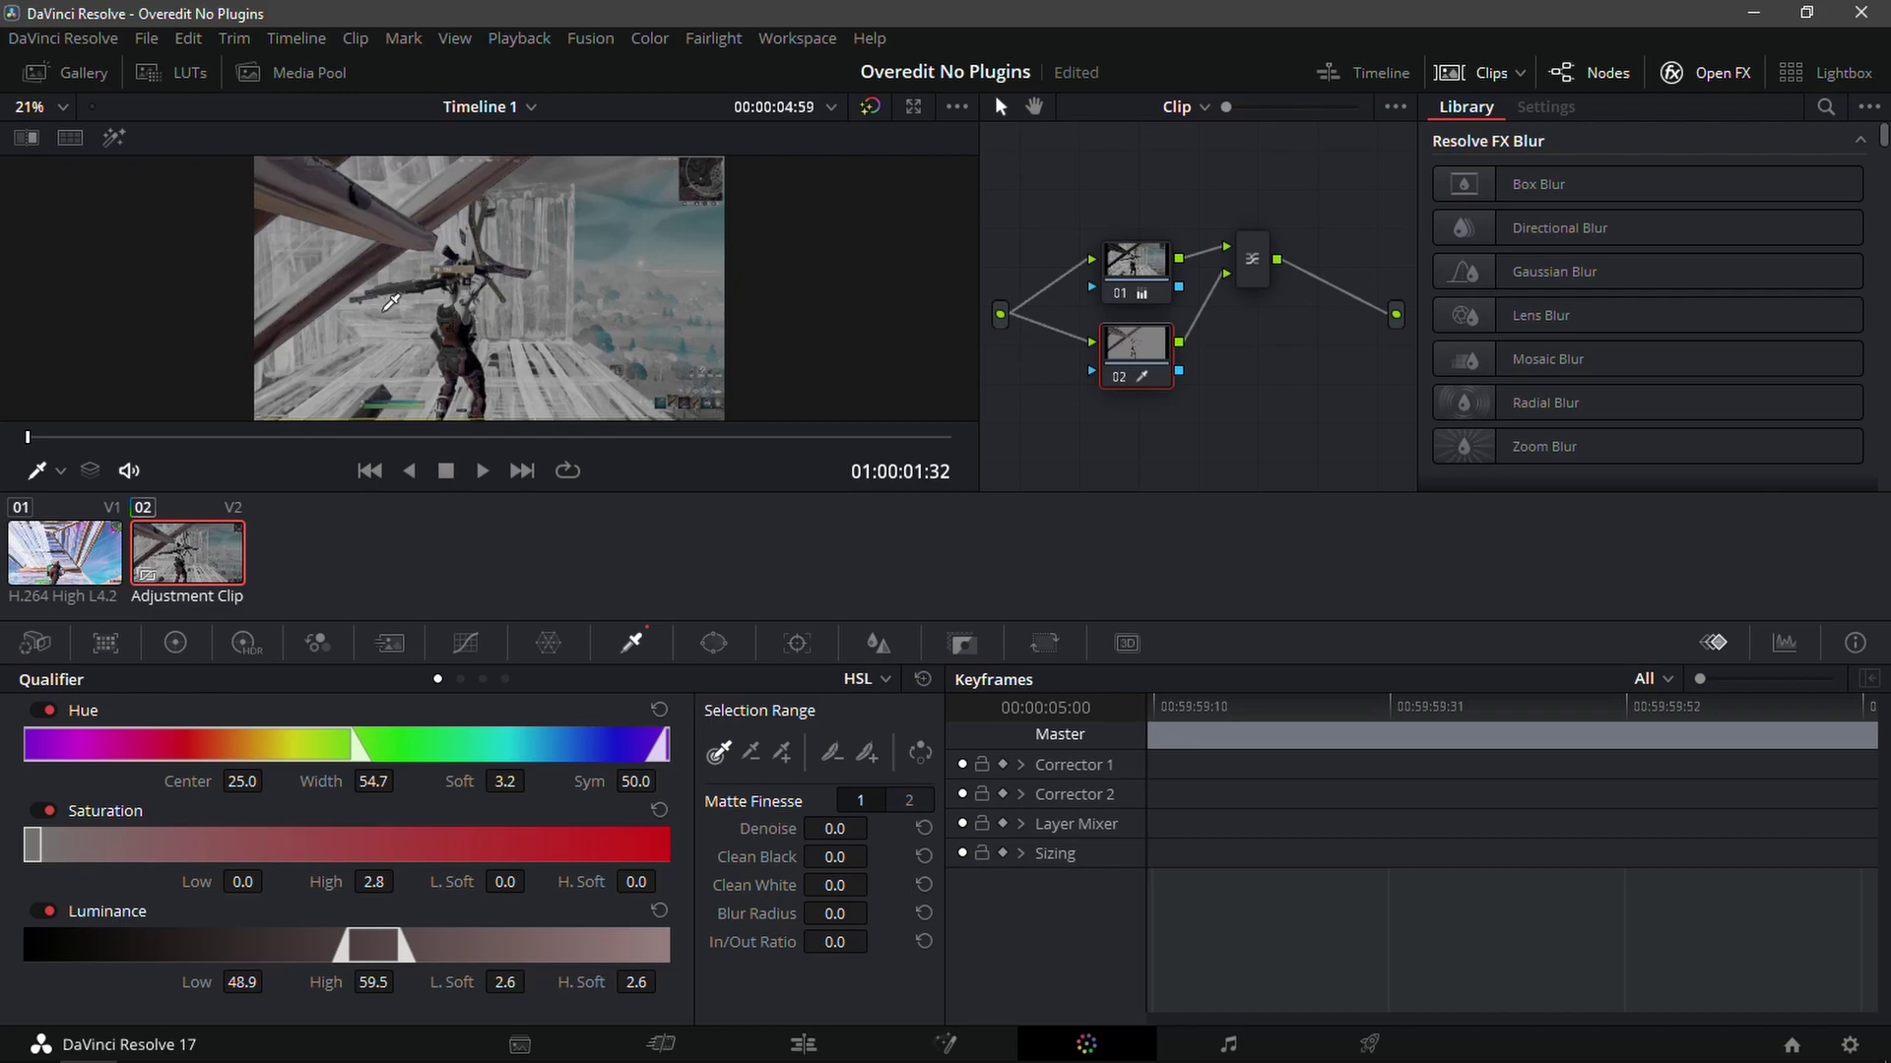
key("ctrl+z")
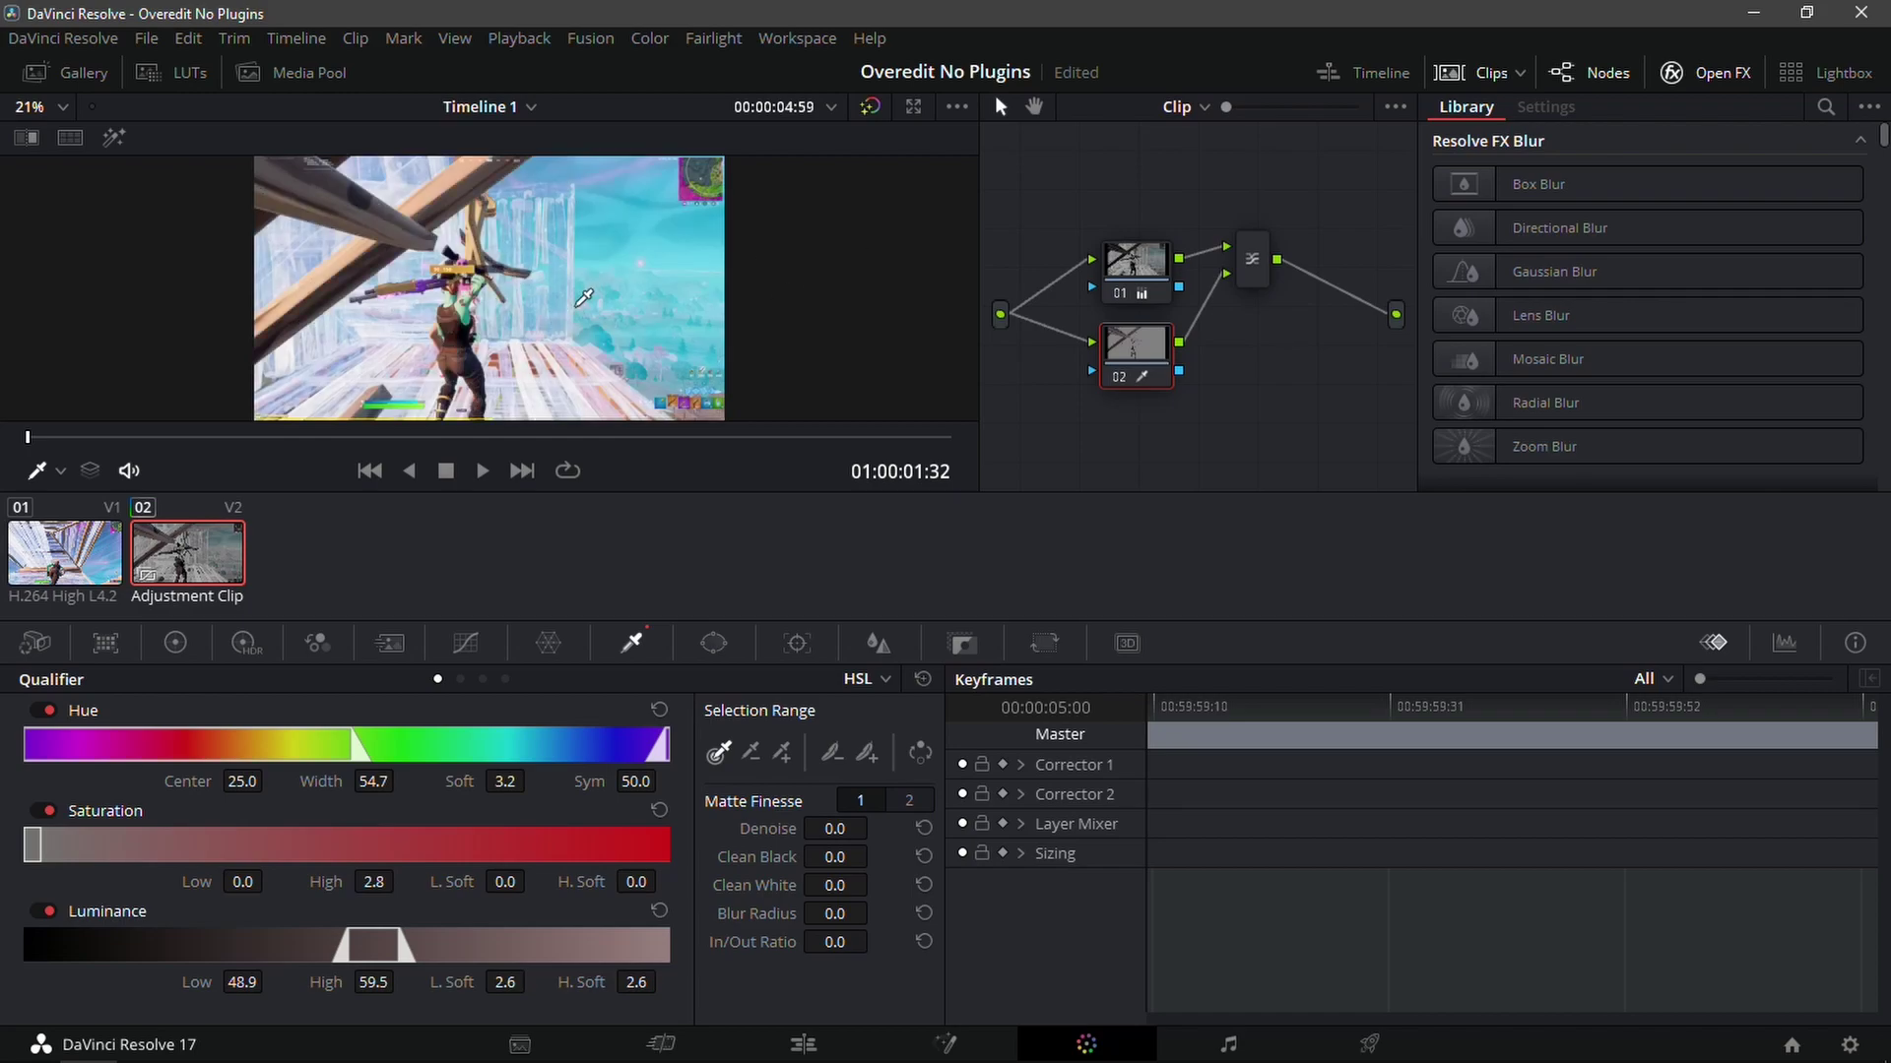
left_click(362, 321)
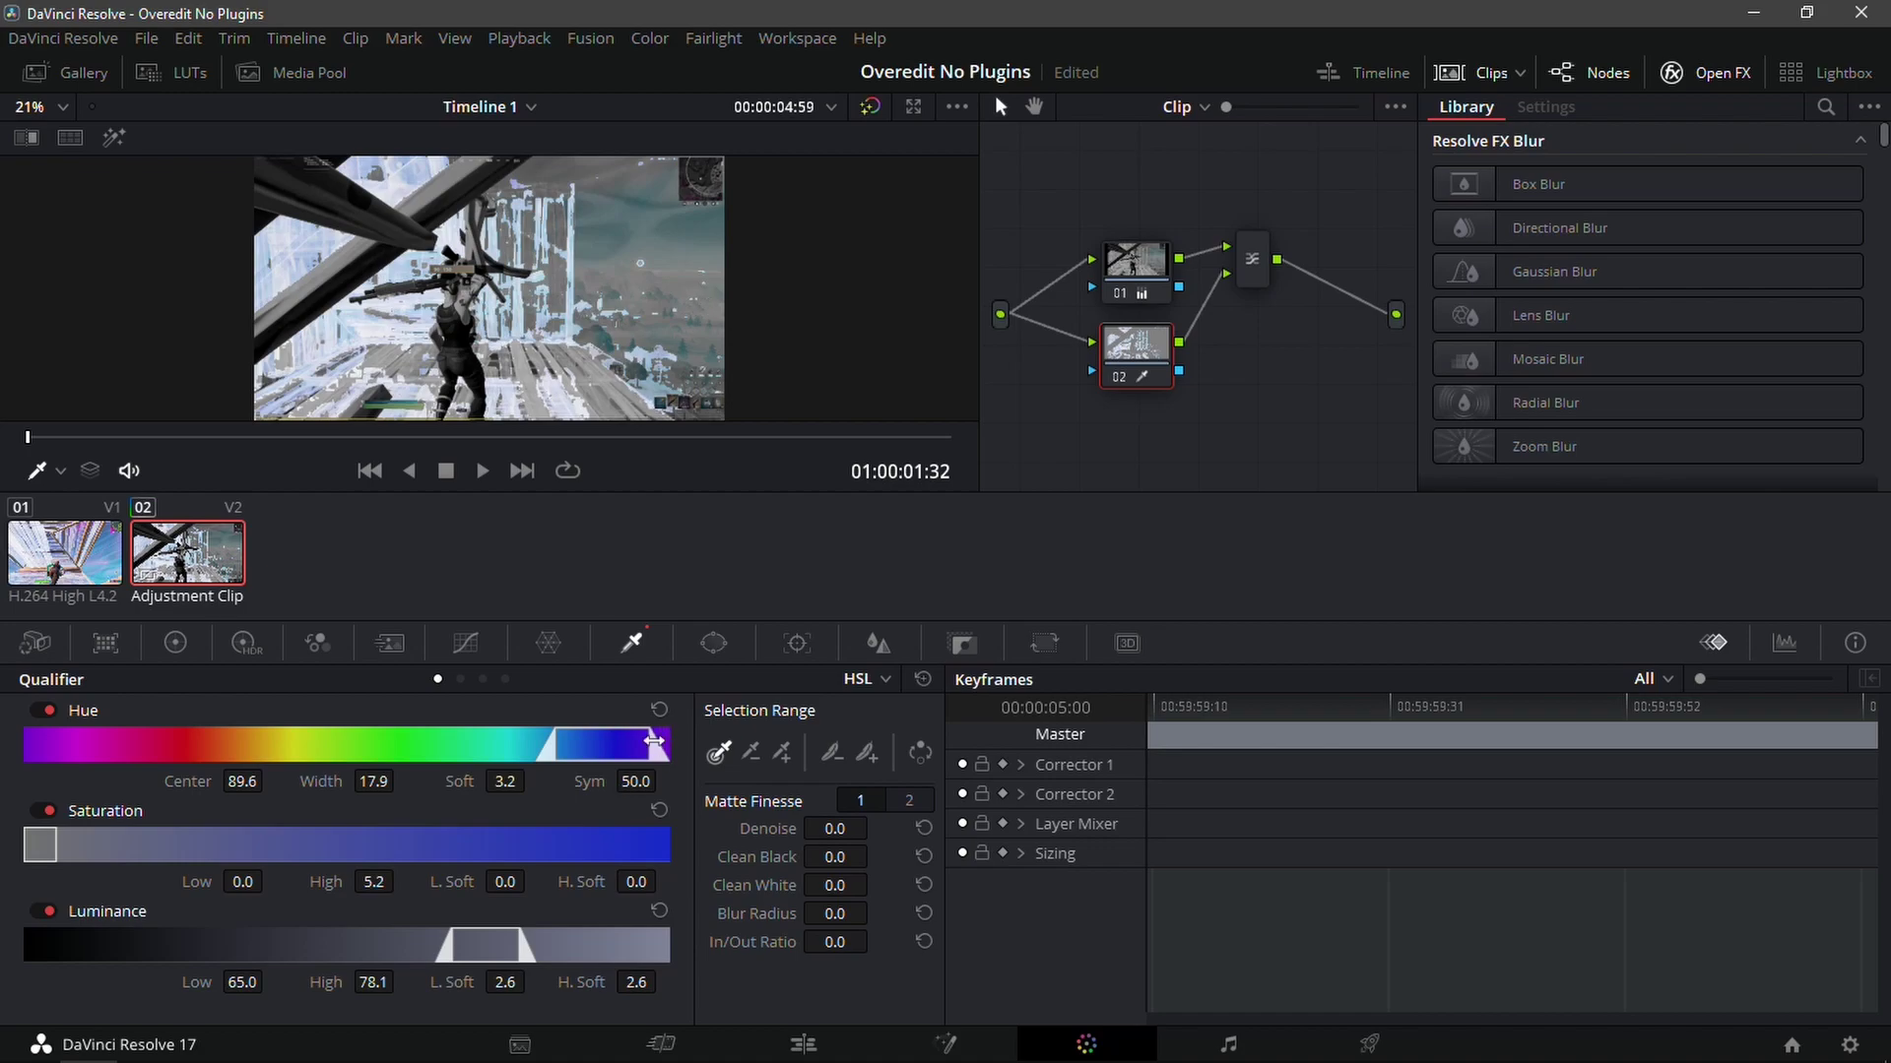
- Shift the qualifier's hue range, add Denoise, and lower the curve's top to darken the highlights
left_click_drag(620, 740, 659, 724)
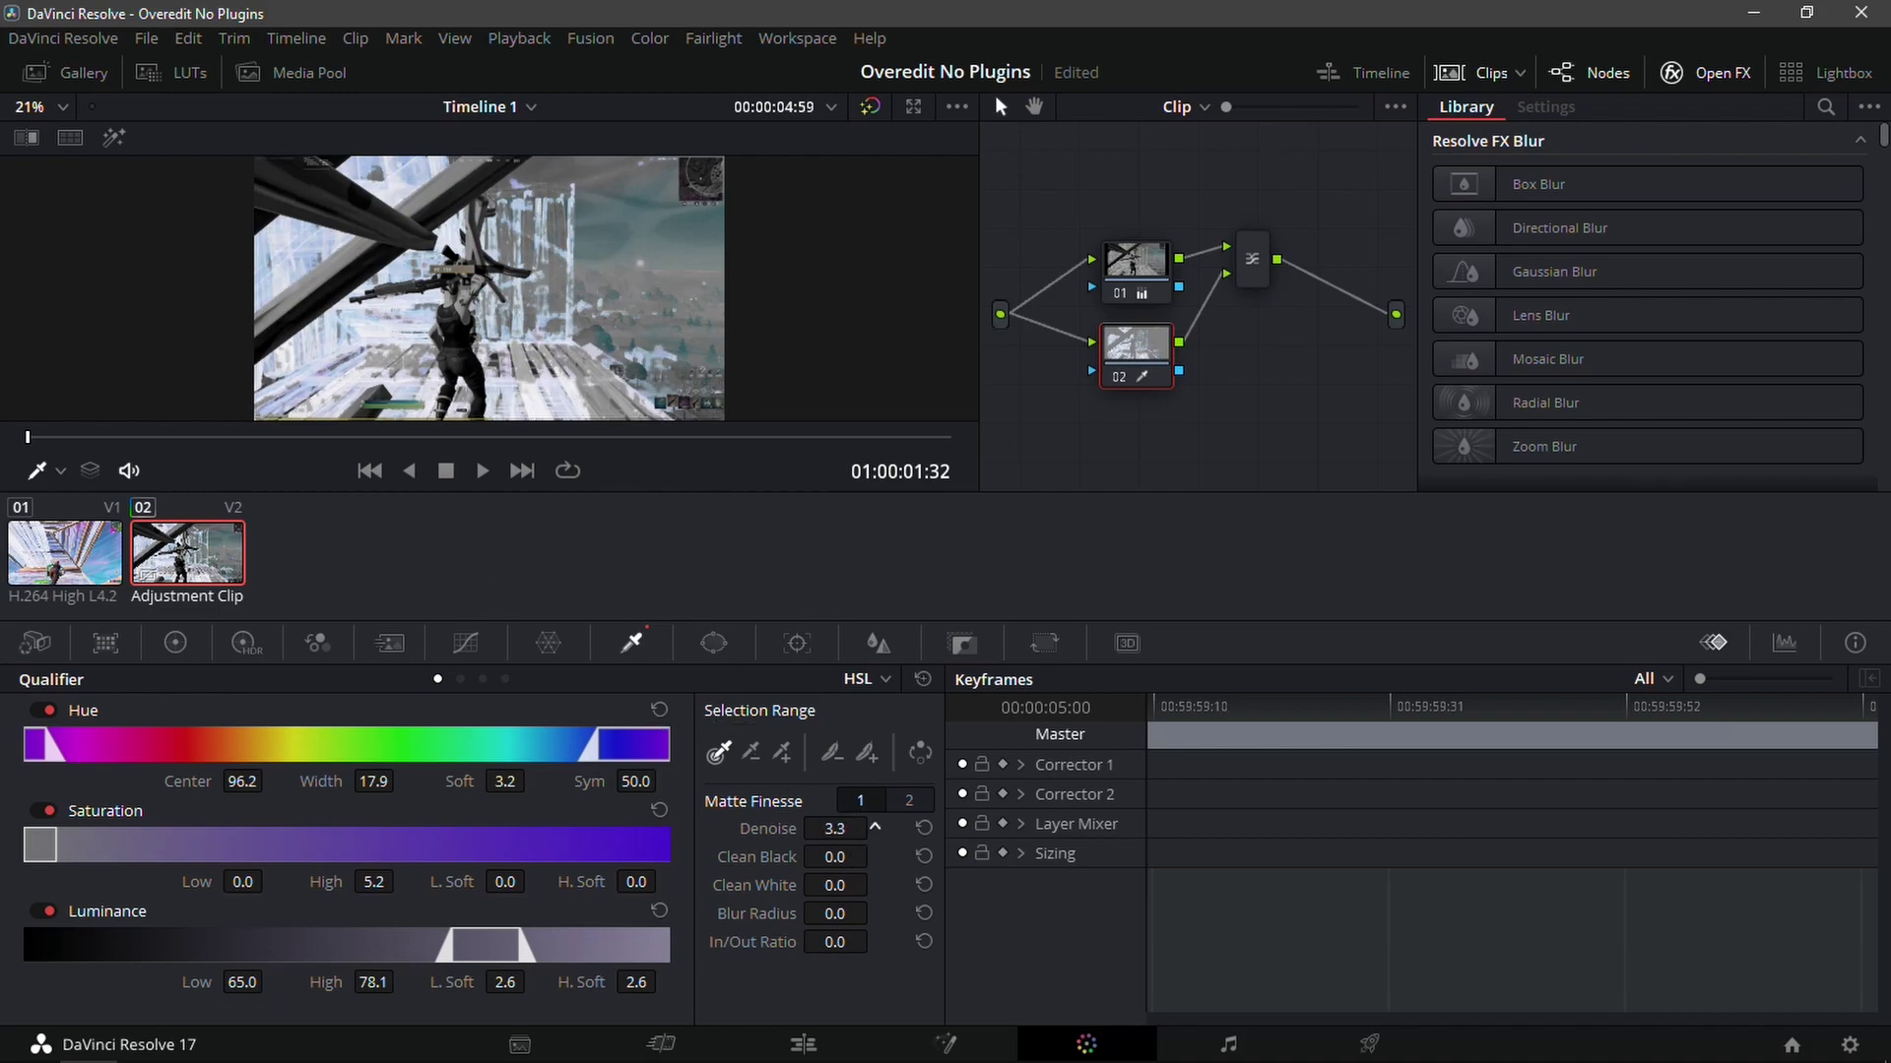
left_click_drag(875, 829, 871, 830)
left_click(471, 649)
mouse_move(628, 726)
left_mouse_down()
mouse_move(638, 838)
mouse_move(628, 723)
left_mouse_up()
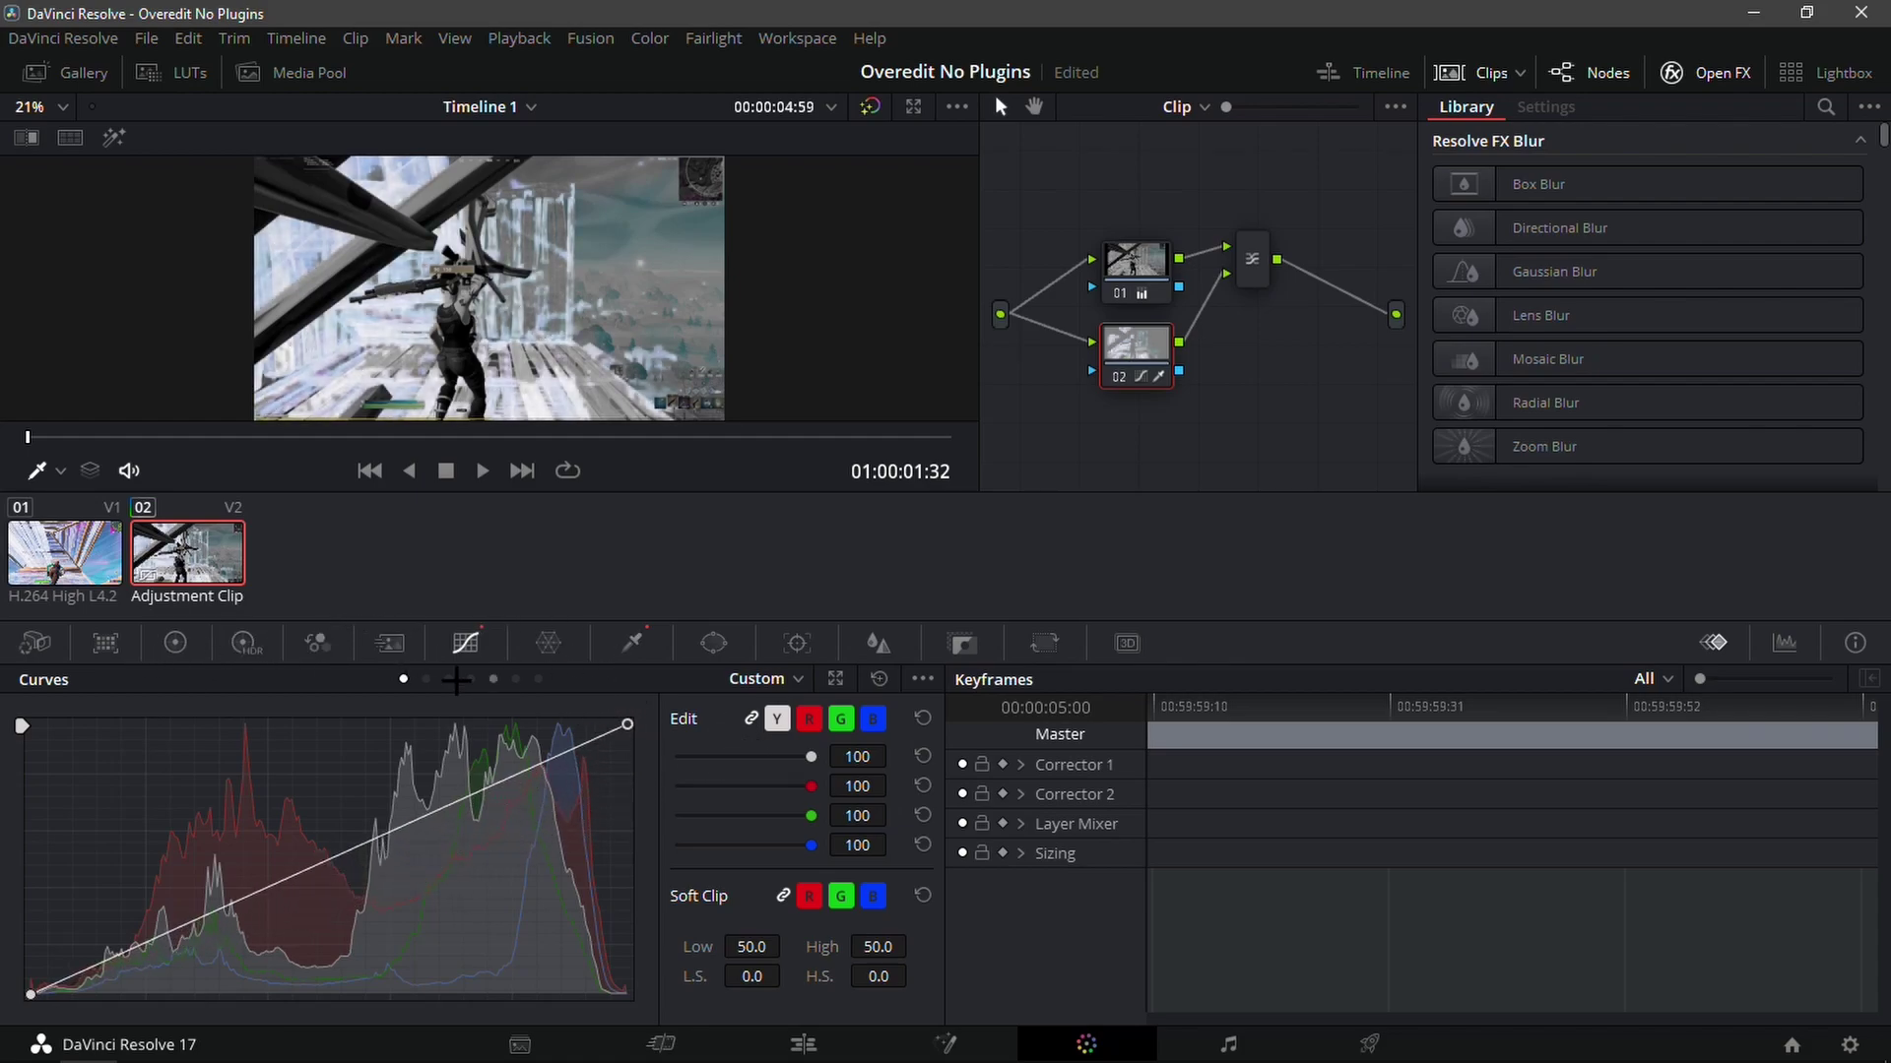
- Set node 02's Hue to 55.00 to tint the isolated highlights, then go back to the Edit page
left_click(176, 642)
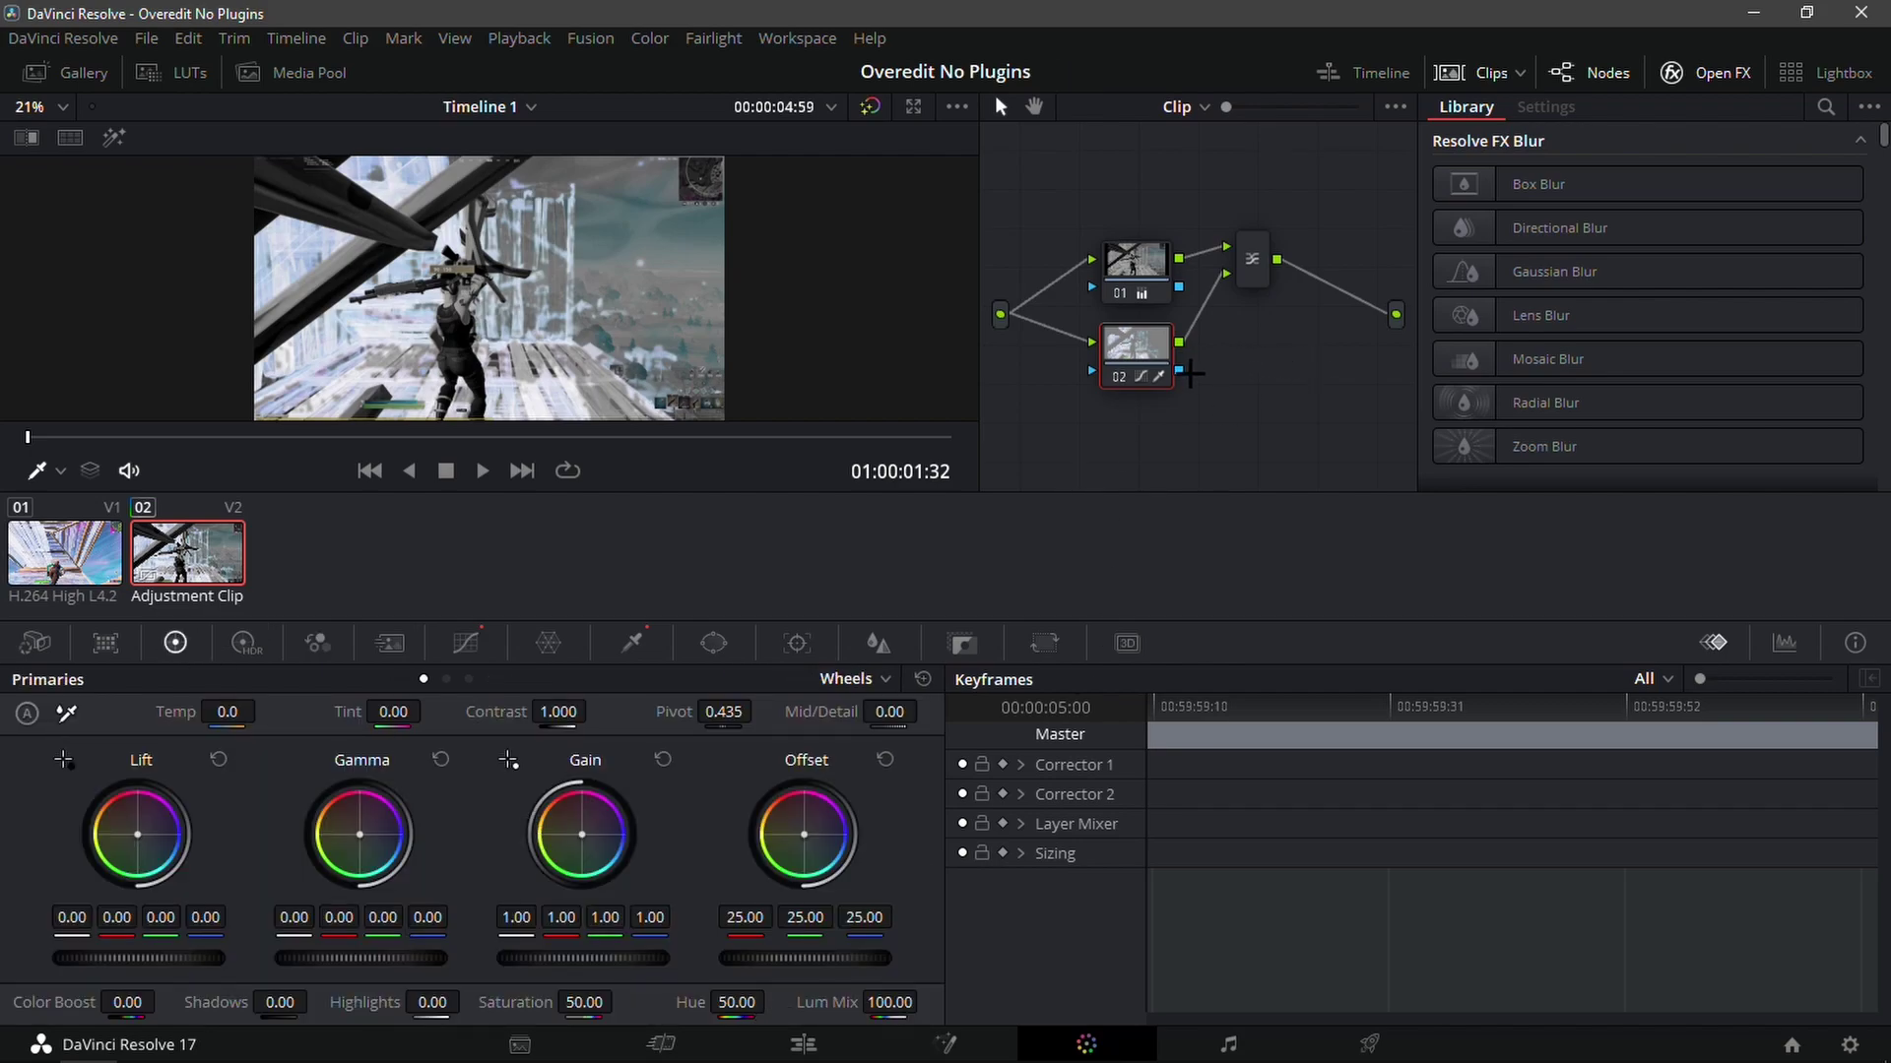
mouse_move(743, 999)
left_mouse_down()
mouse_move(772, 999)
mouse_move(755, 1003)
left_mouse_up()
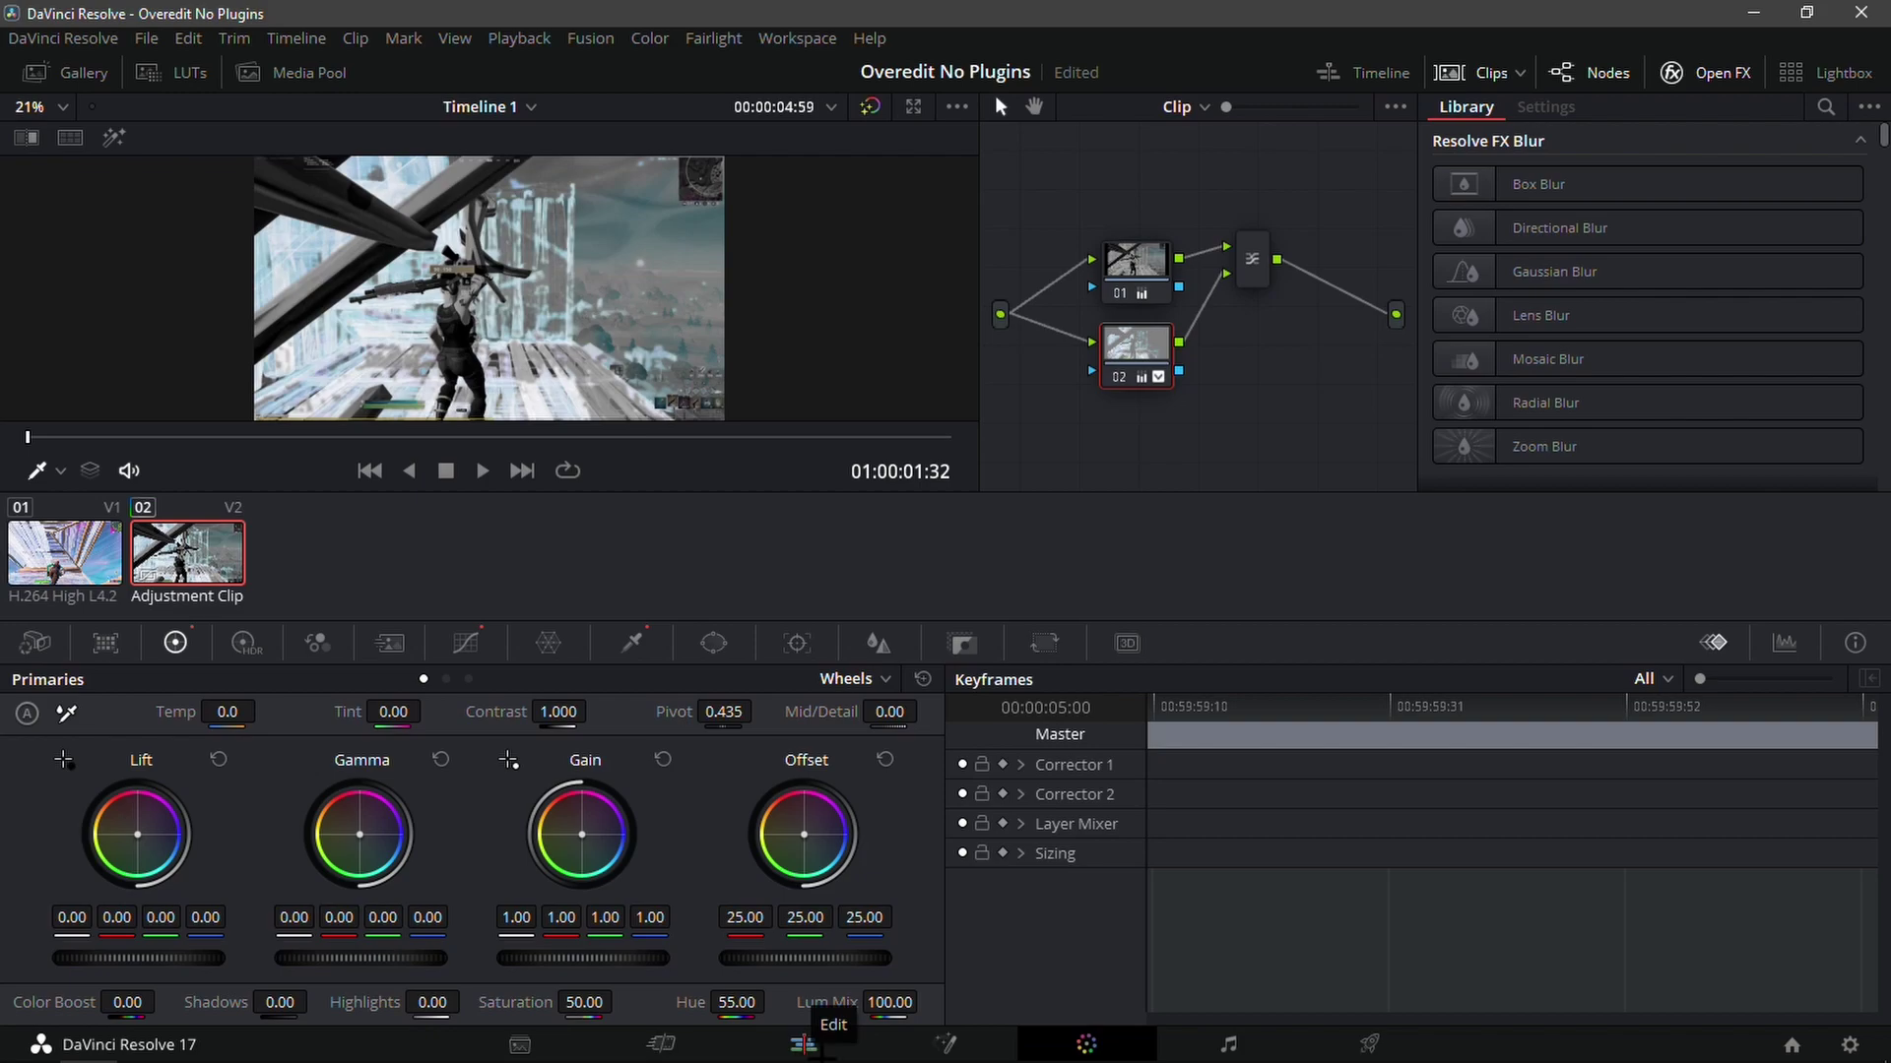
left_click(802, 1044)
left_click(953, 602)
left_click_drag(958, 607, 990, 694)
key("space")
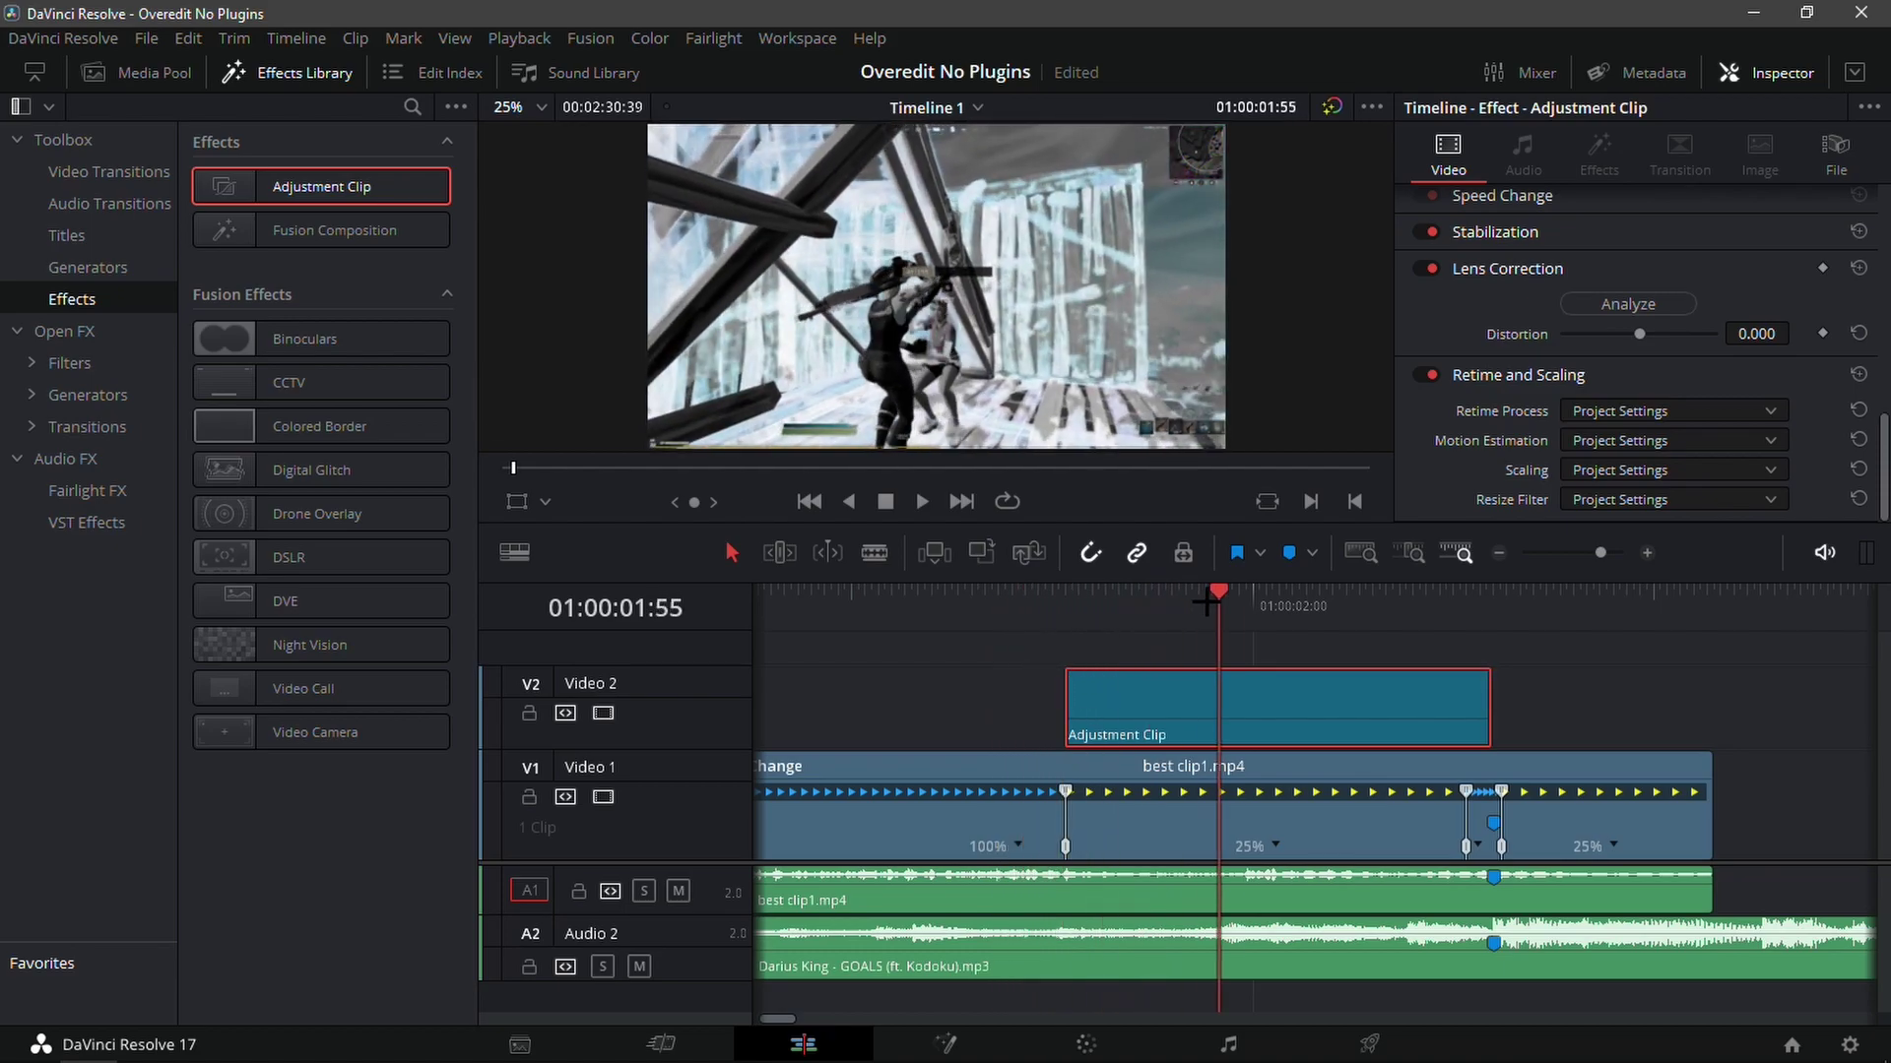
key("space")
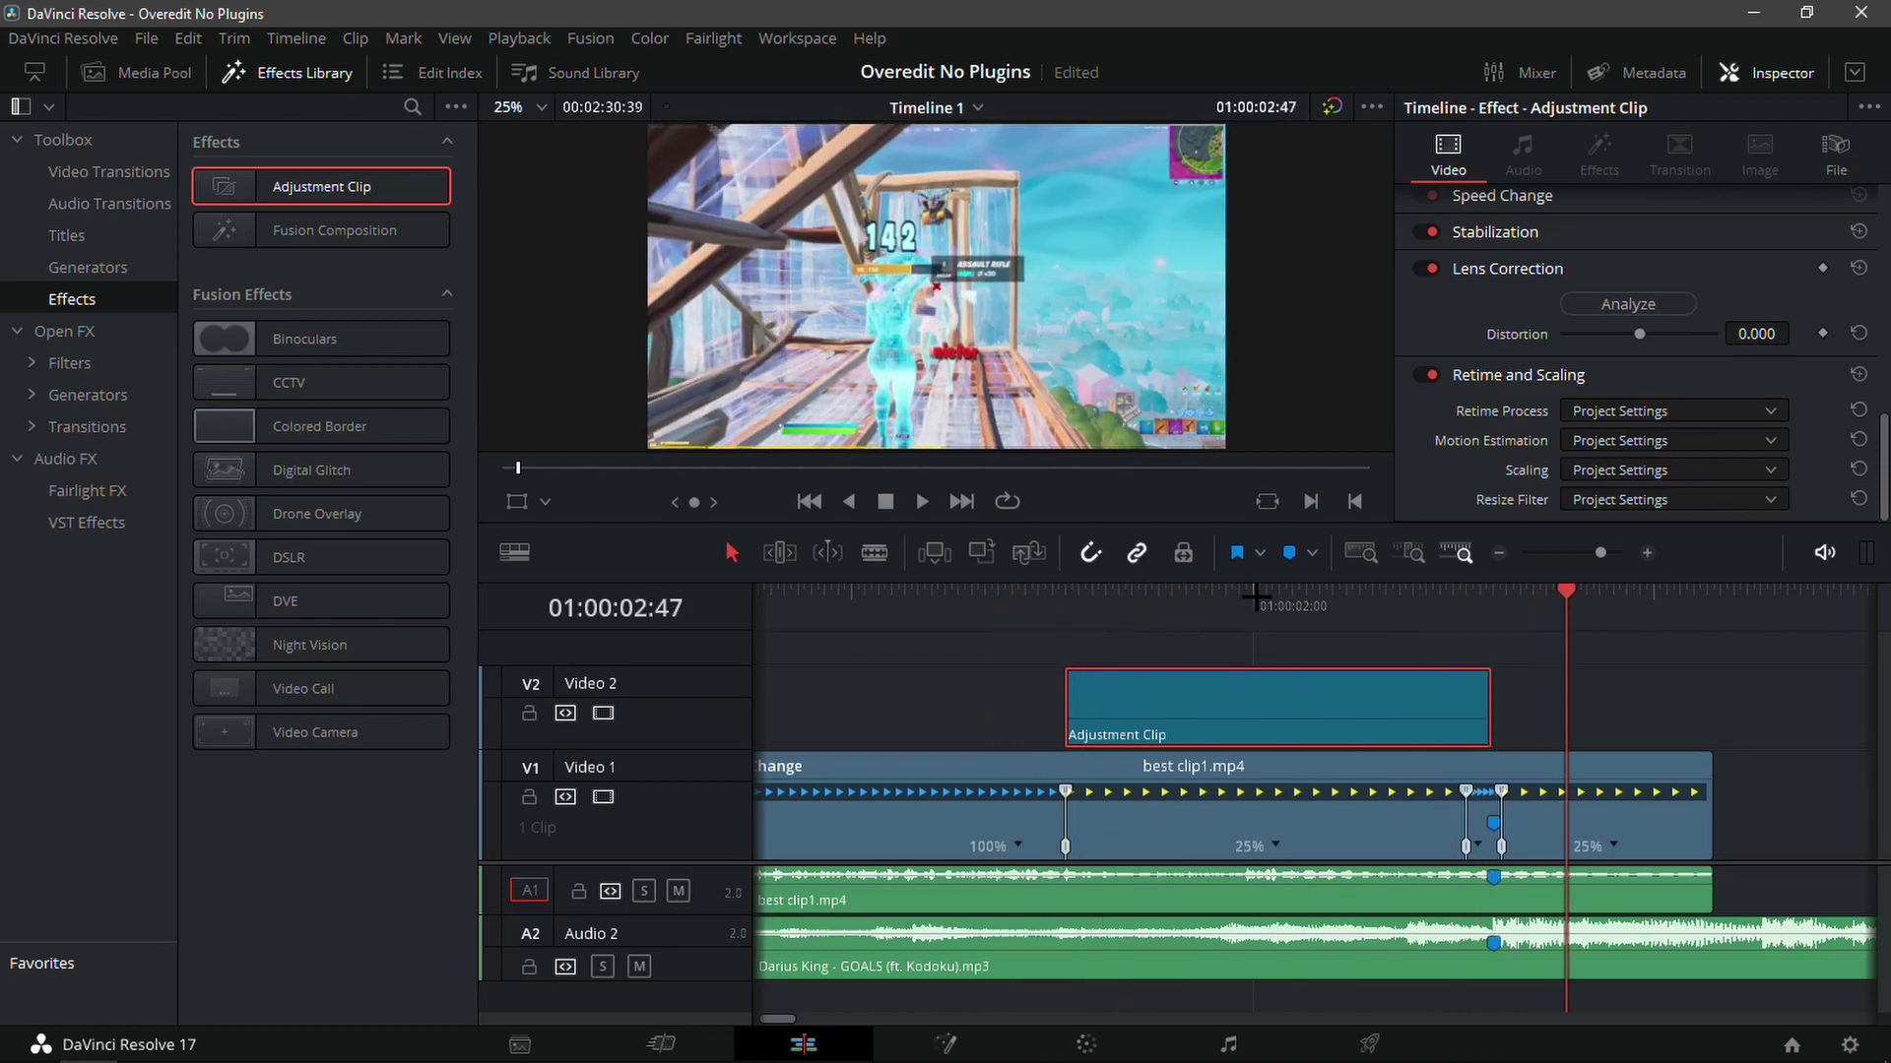
left_click(1152, 626)
left_click_drag(1150, 630, 1284, 623)
key("Left")
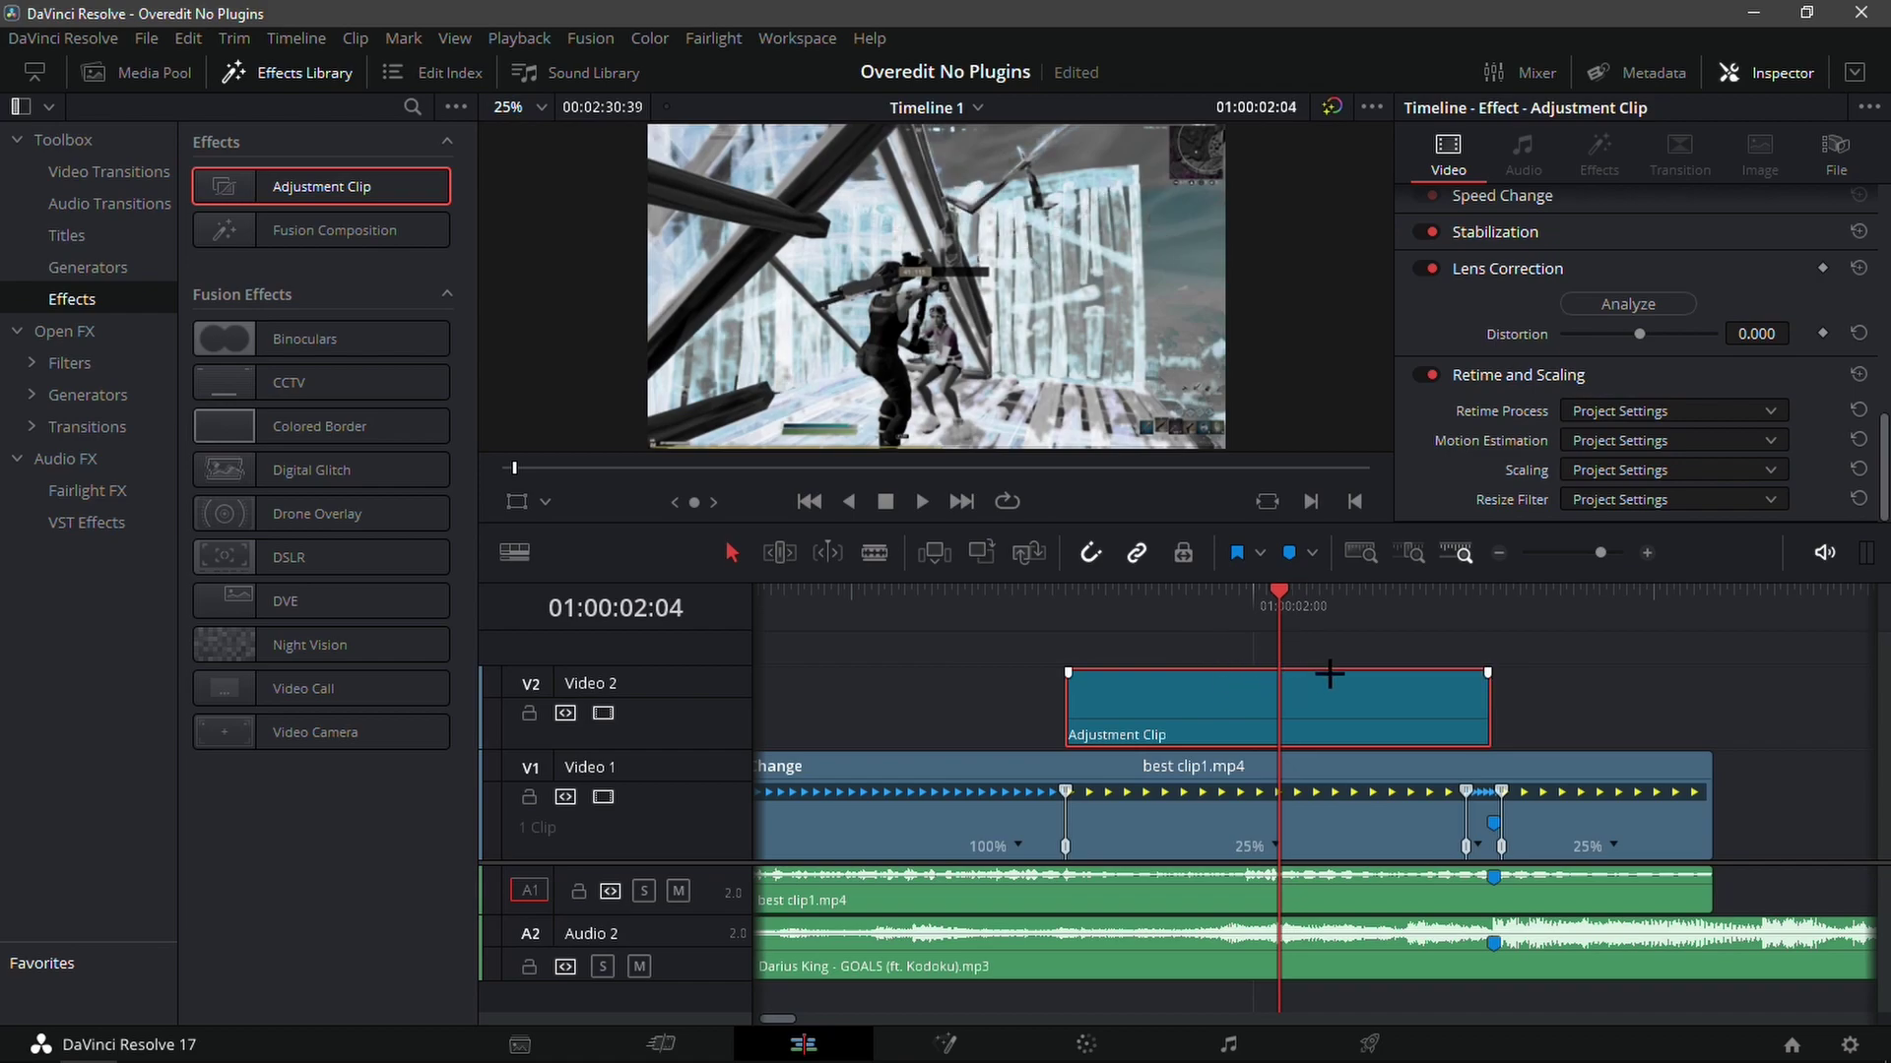
- Give the adjustment clip a fade-in of about 26 frames and play back to check it
left_click_drag(1069, 673, 1279, 674)
left_click_drag(1278, 603, 988, 667)
key("space")
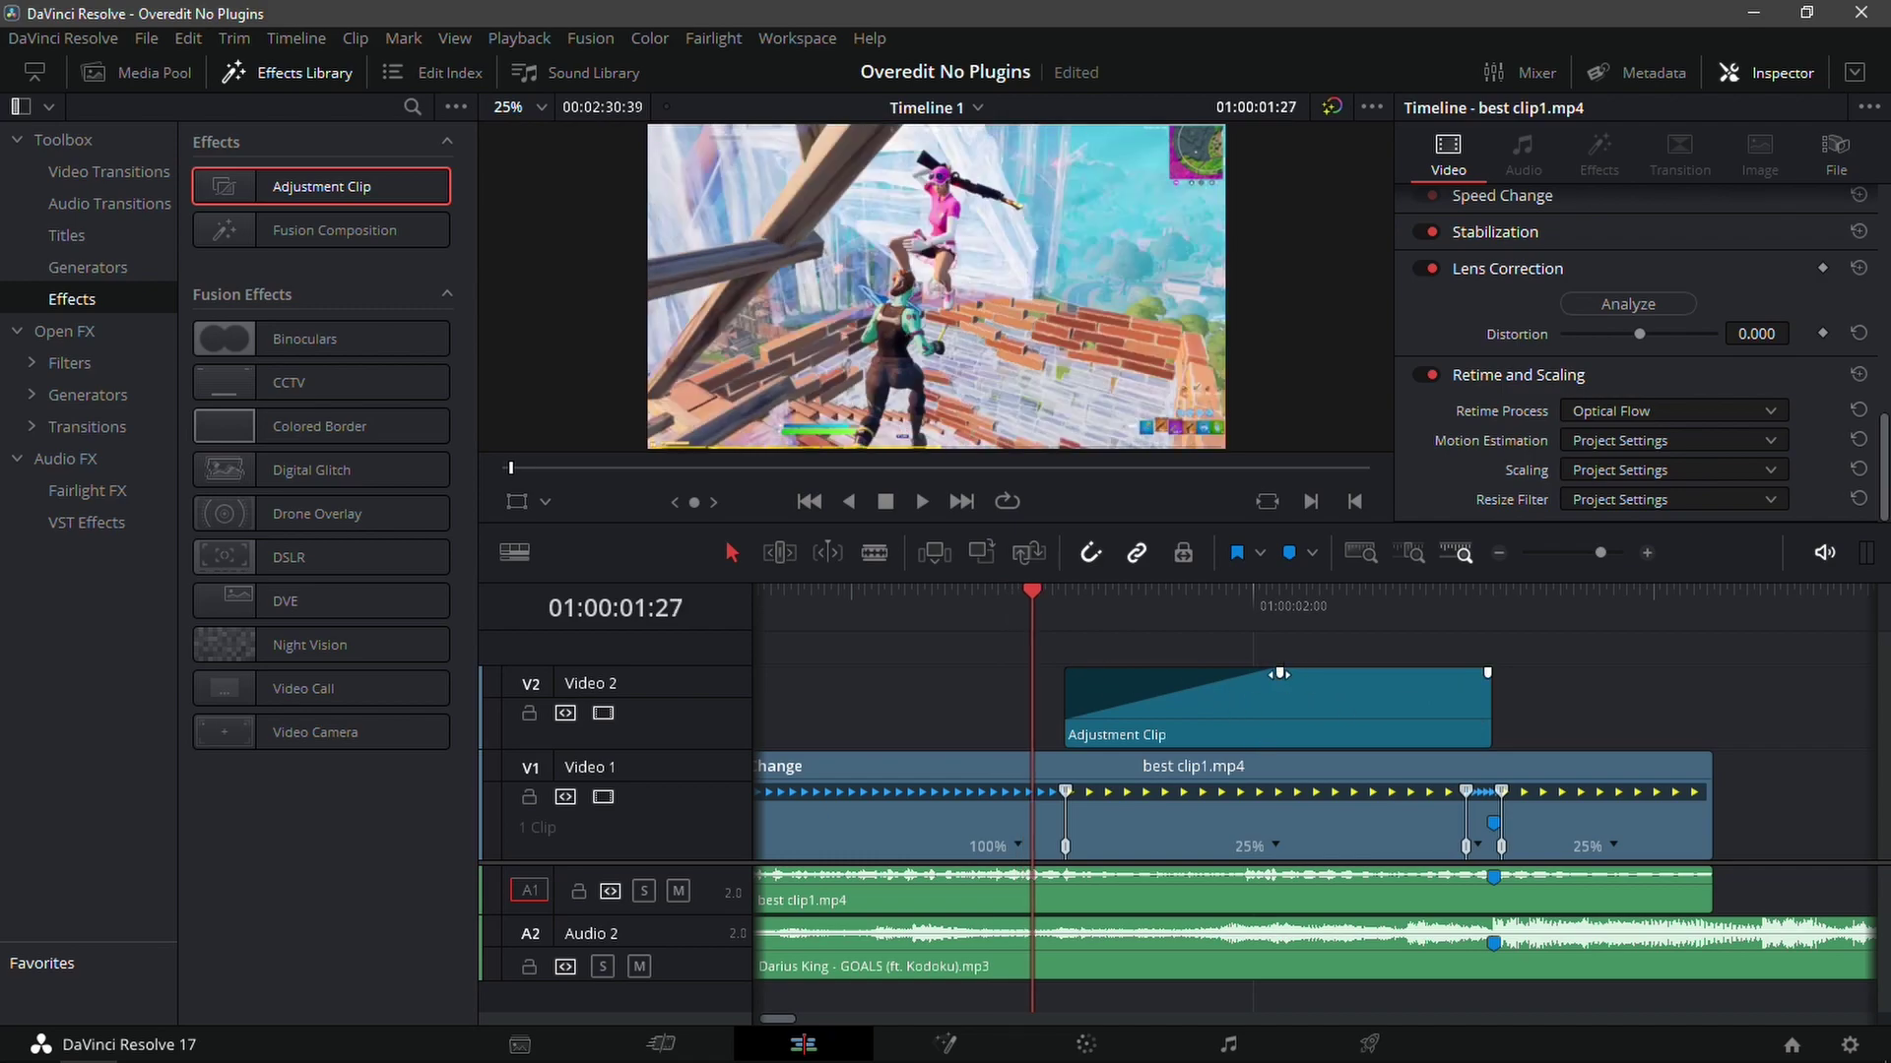
left_click_drag(1279, 673, 1327, 686)
- Add a second Adjustment Clip on a new Video 3 track and cut off its tail at Marker 1
key("space")
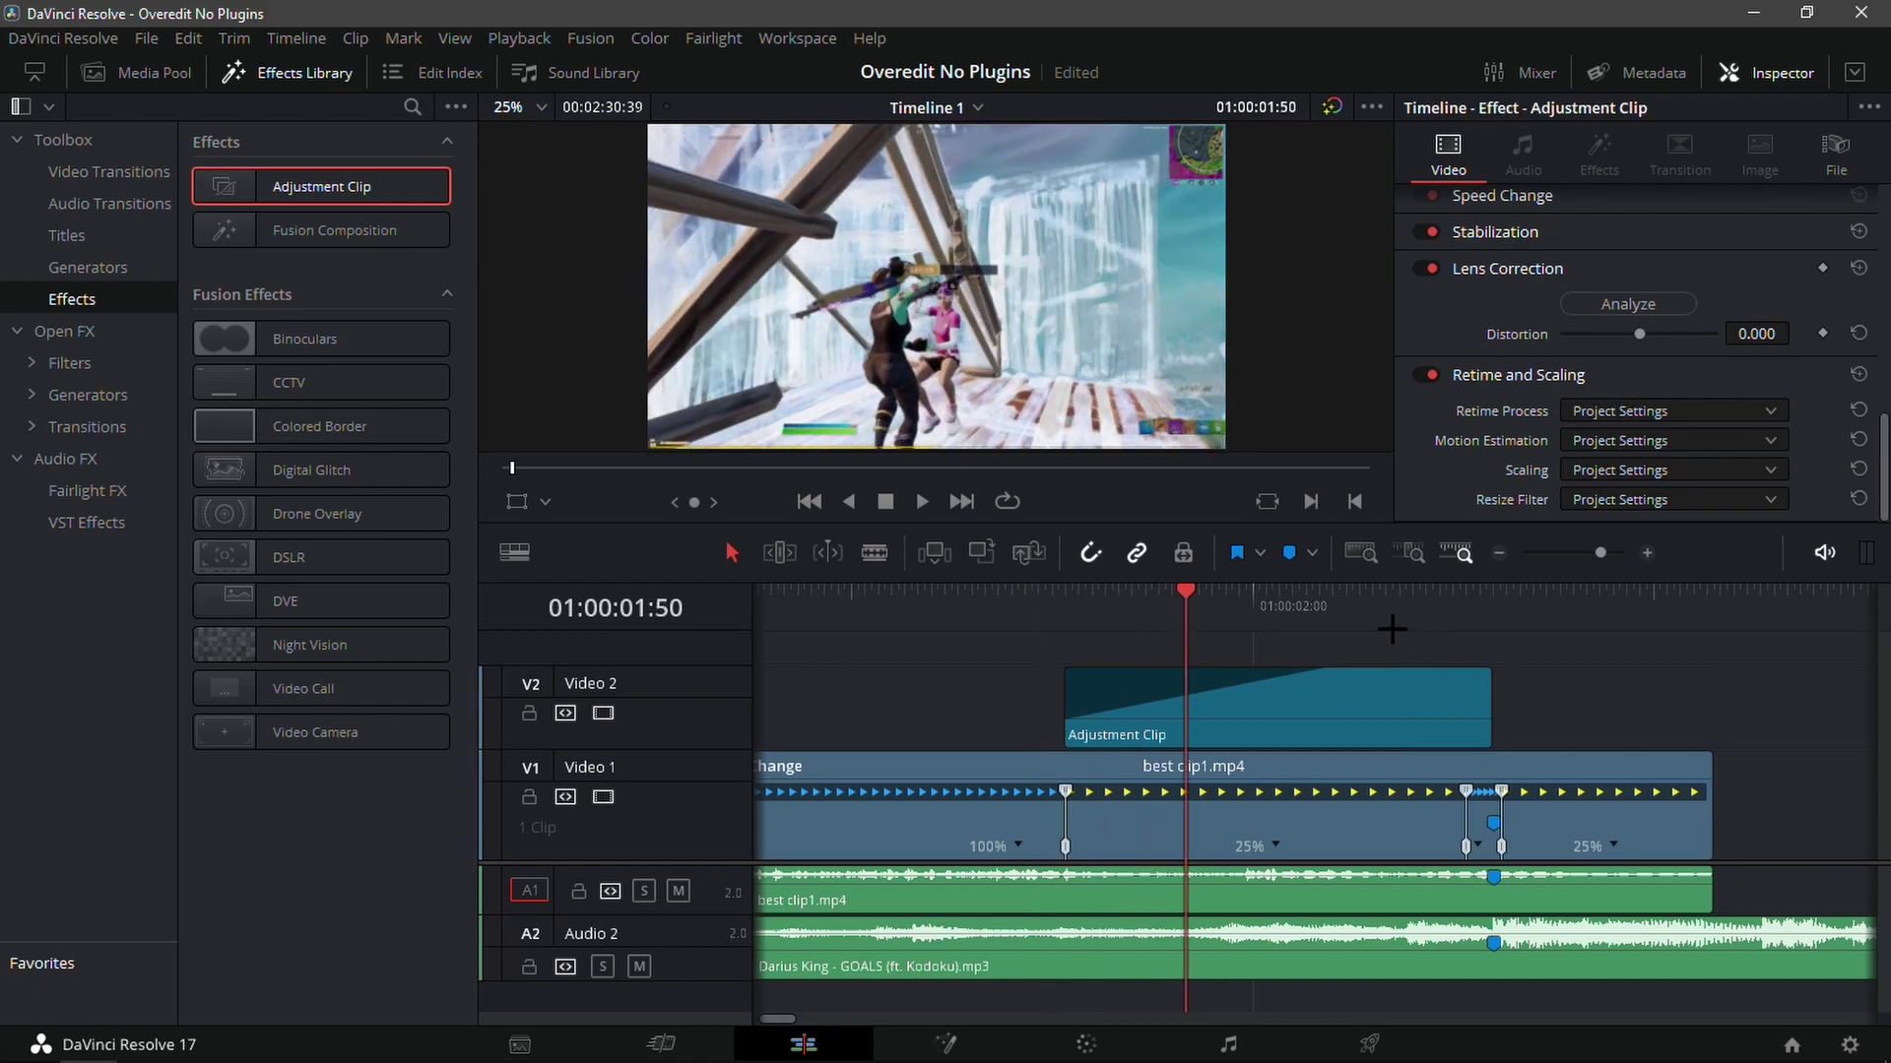
left_click_drag(1370, 612, 1038, 635)
left_click(1496, 554)
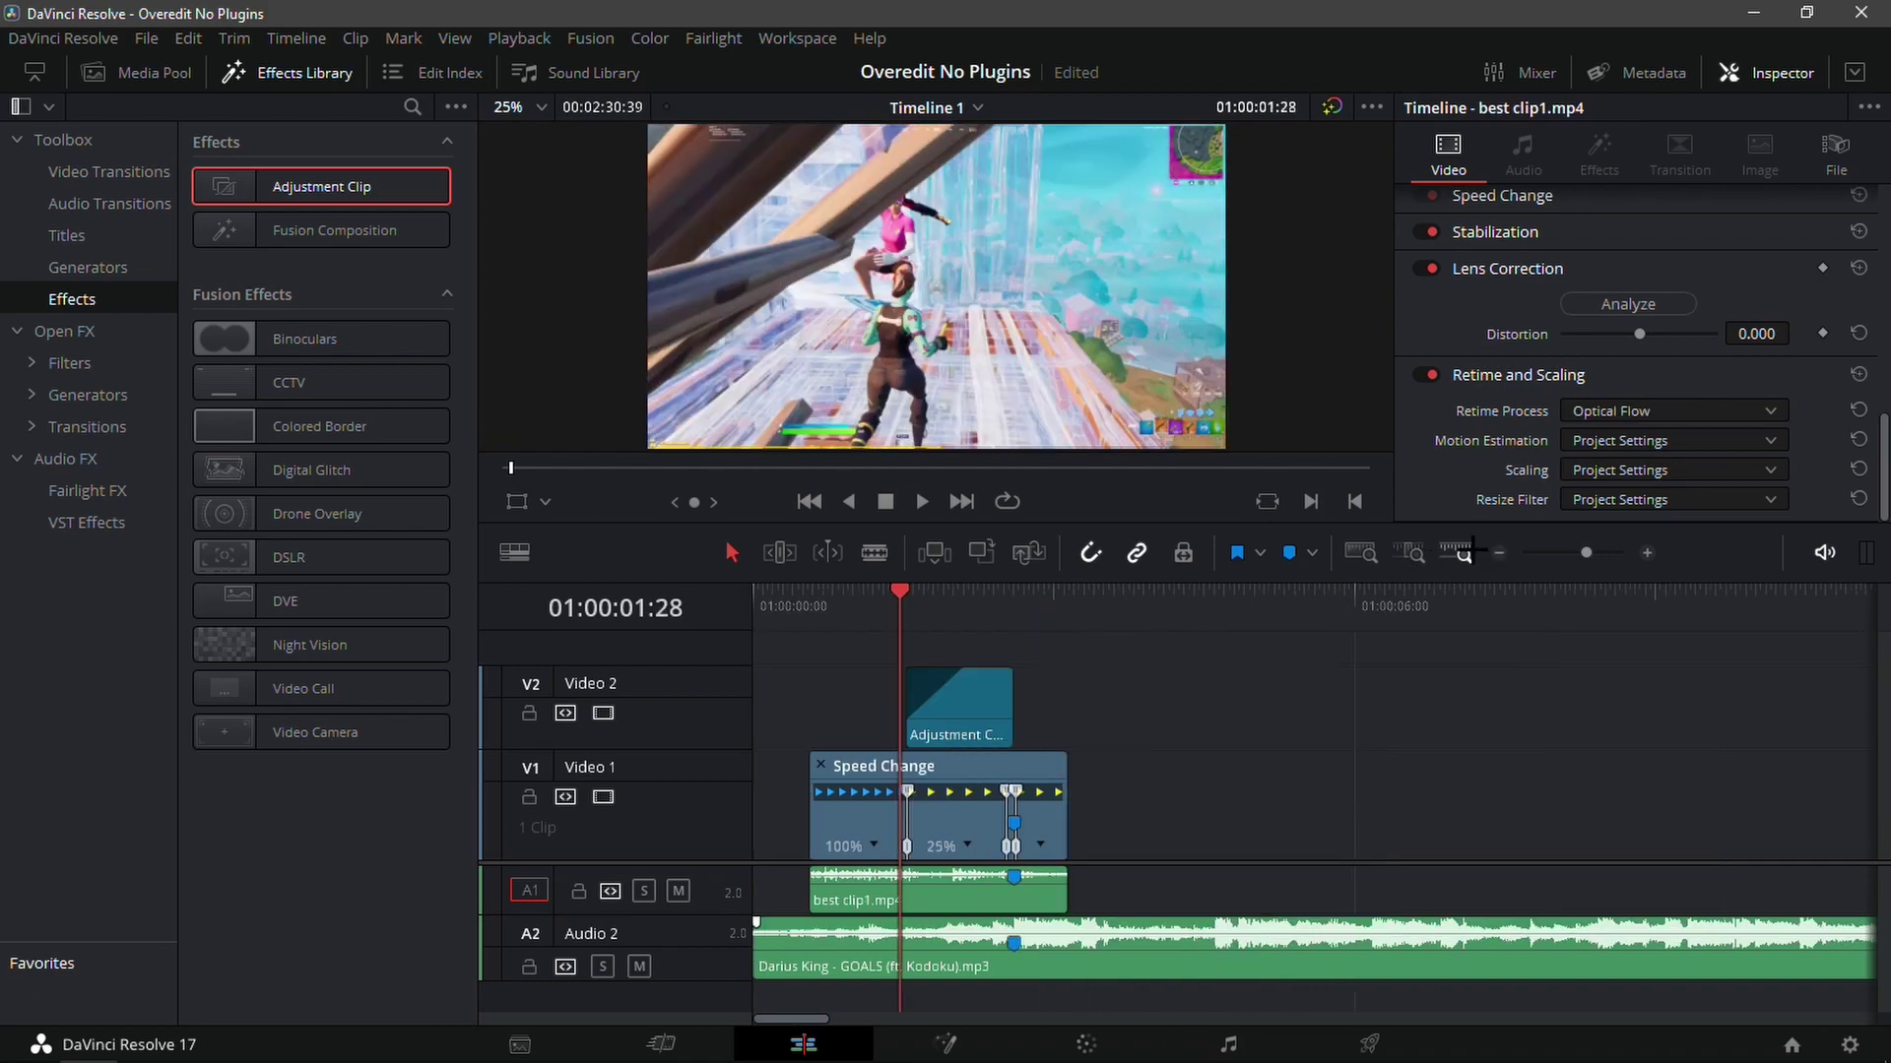
left_click_drag(266, 190, 1078, 662)
mouse_move(906, 603)
left_mouse_down()
mouse_move(1011, 624)
mouse_move(888, 638)
mouse_move(907, 636)
left_mouse_up()
key("ctrl+b")
left_click(1107, 660)
key("Delete")
- Enlarge Video 1, preview the stacked clips, and open the new adjustment clip in Fusion
left_click_drag(1238, 863, 1224, 907)
key("space")
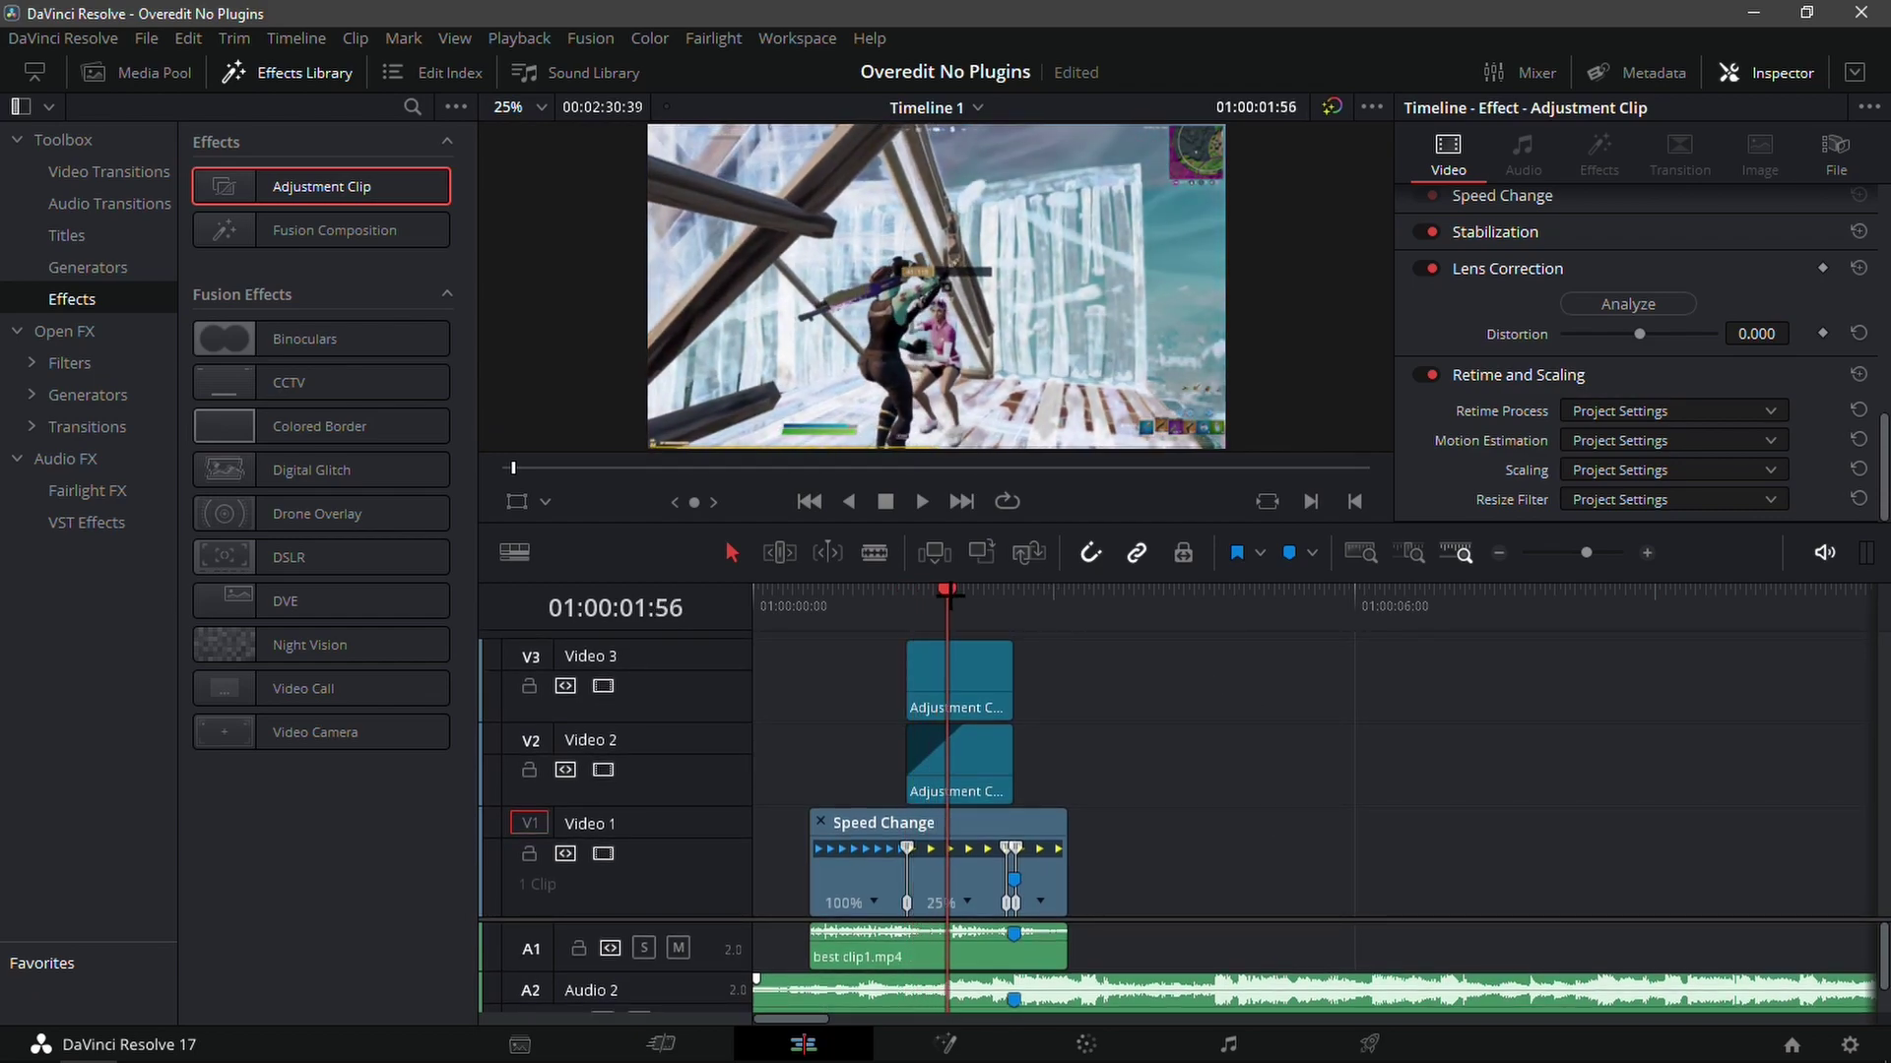
left_click(907, 615)
left_click(942, 1044)
- Wire MediaIn1 through the BrightnessContrast, CameraShake and Vignette chain into MediaOut1
mouse_move(382, 1041)
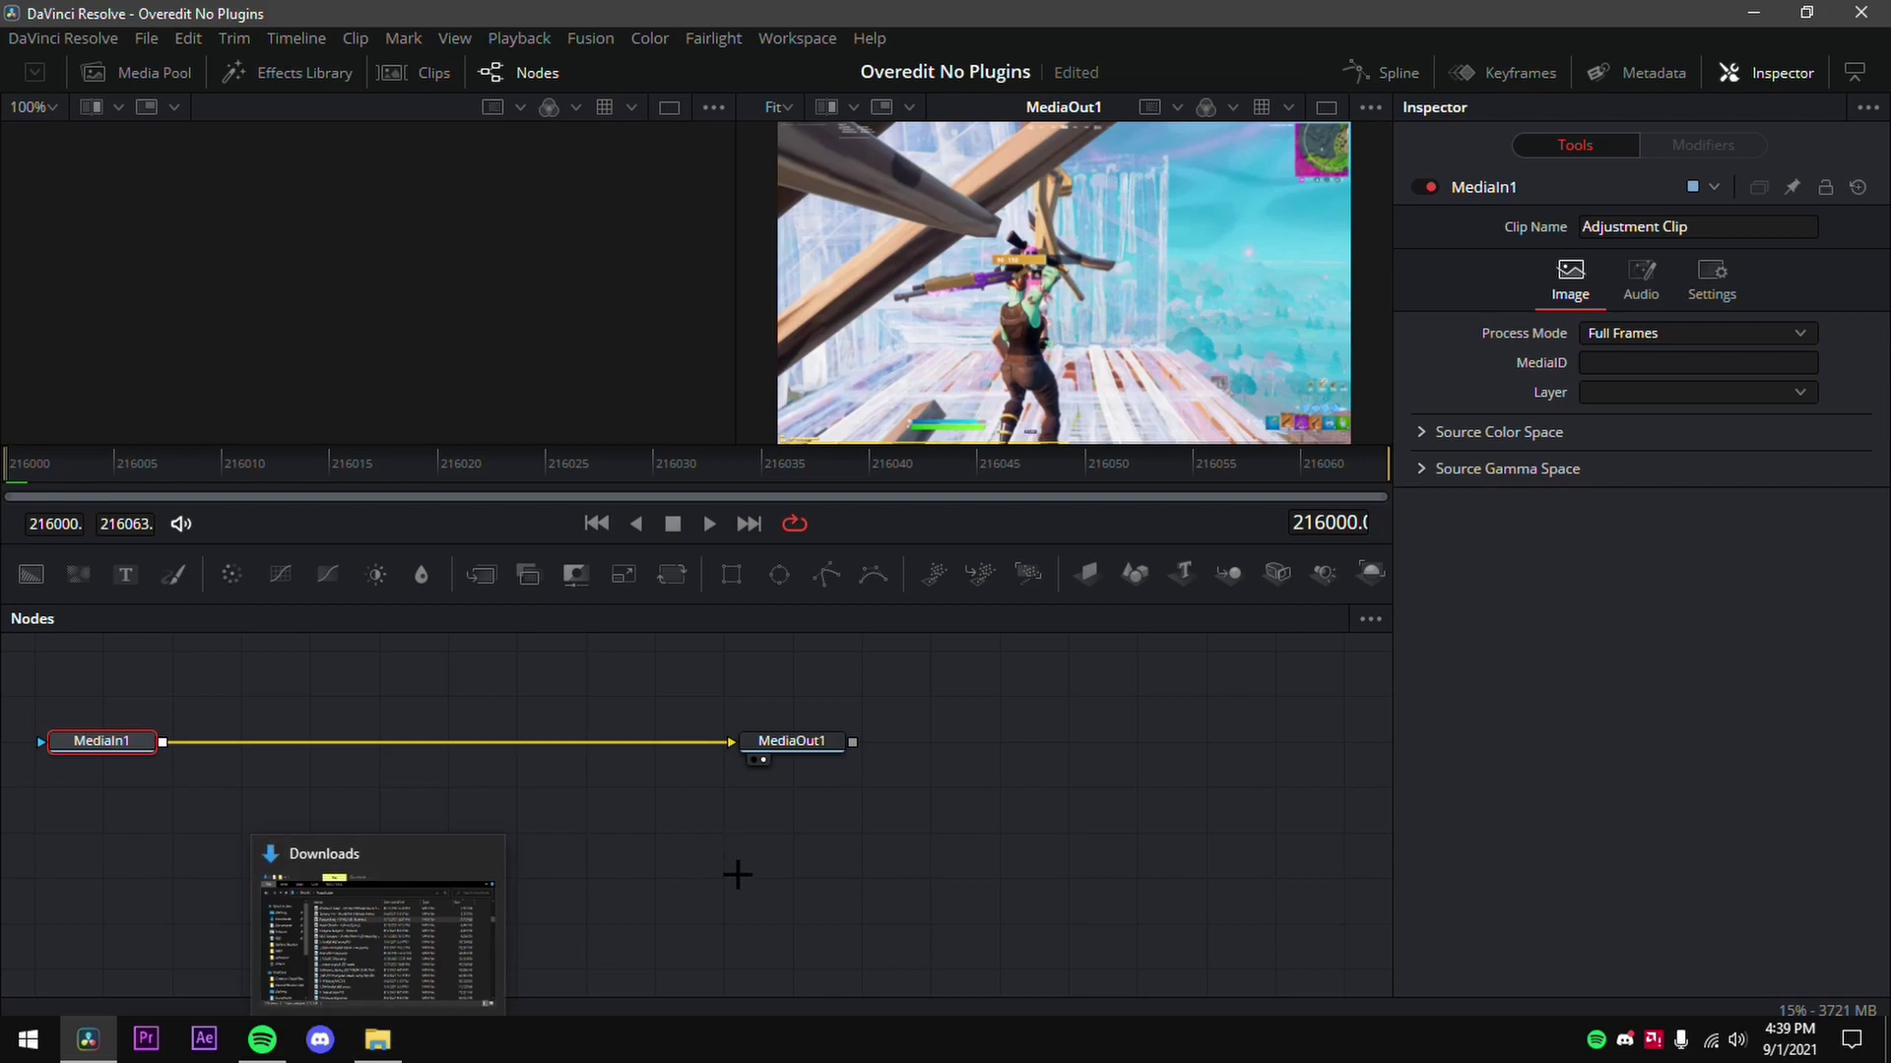
left_click(378, 1041)
scroll(507, 474, "down", 4)
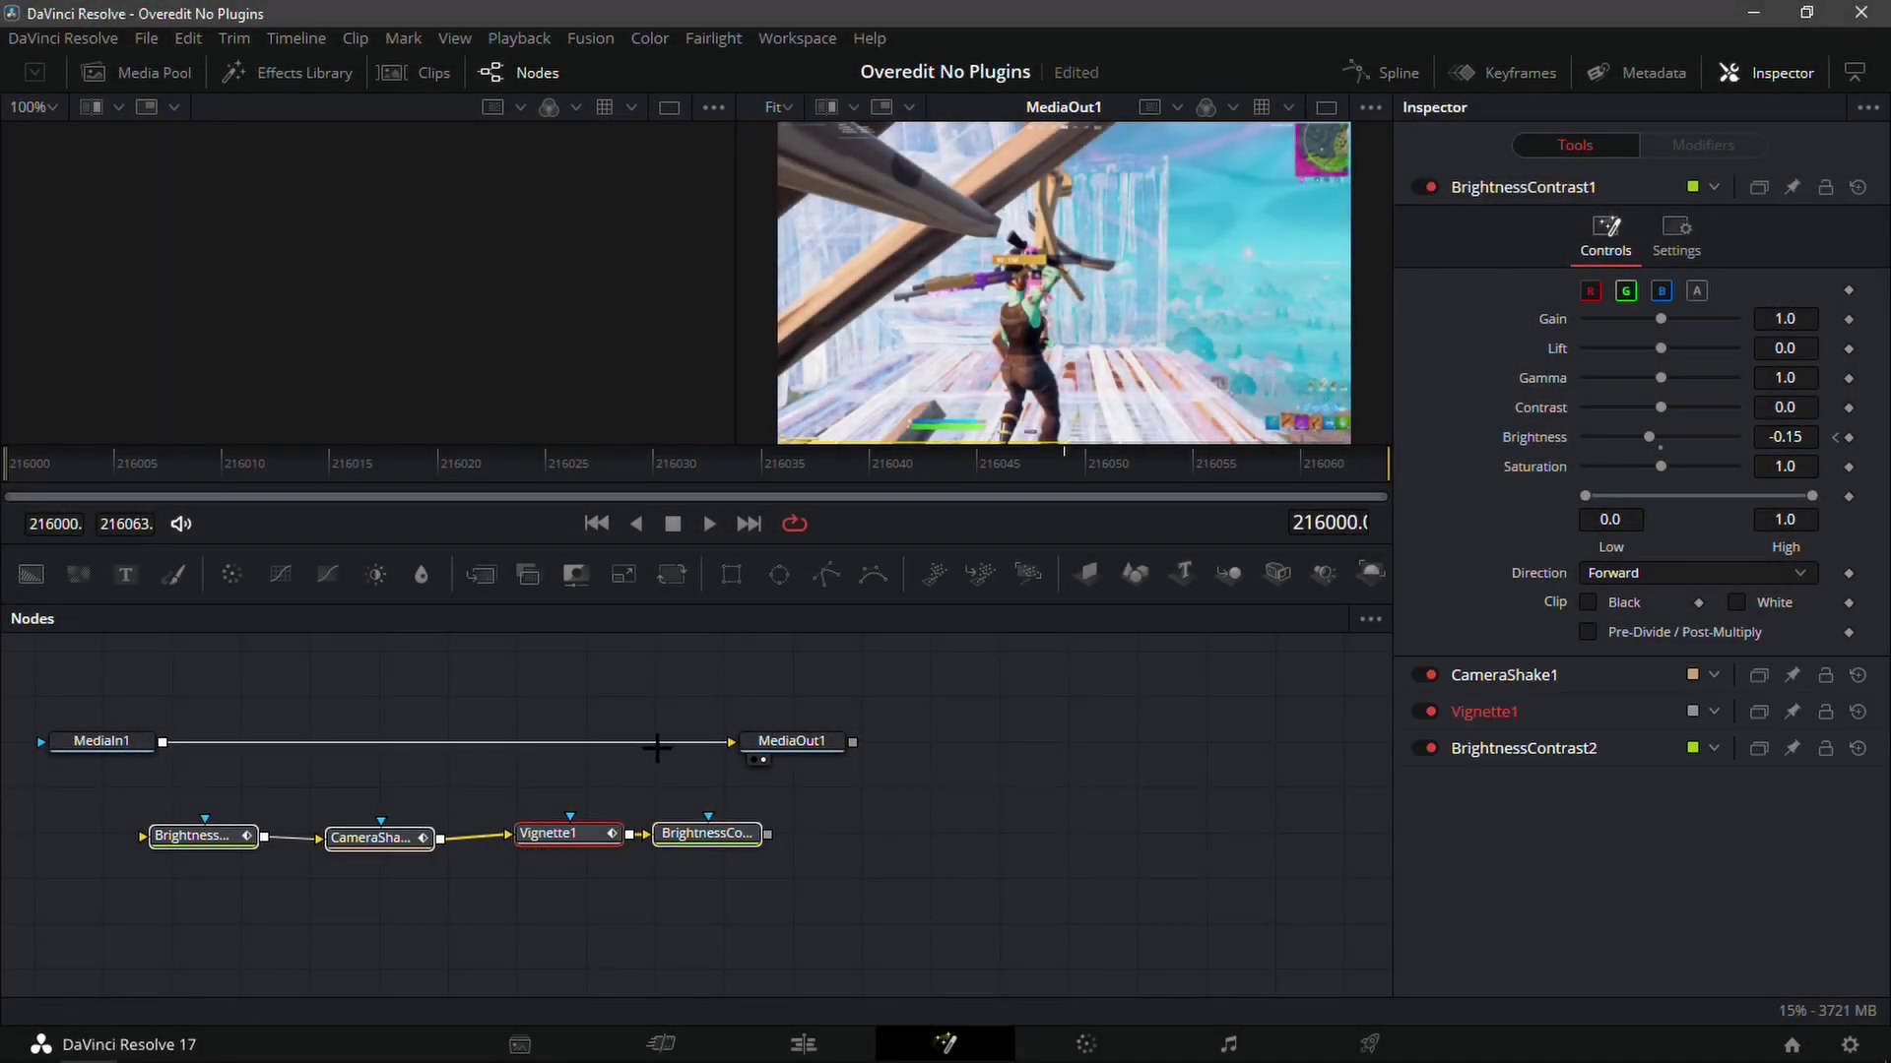
left_click_drag(704, 742, 187, 853)
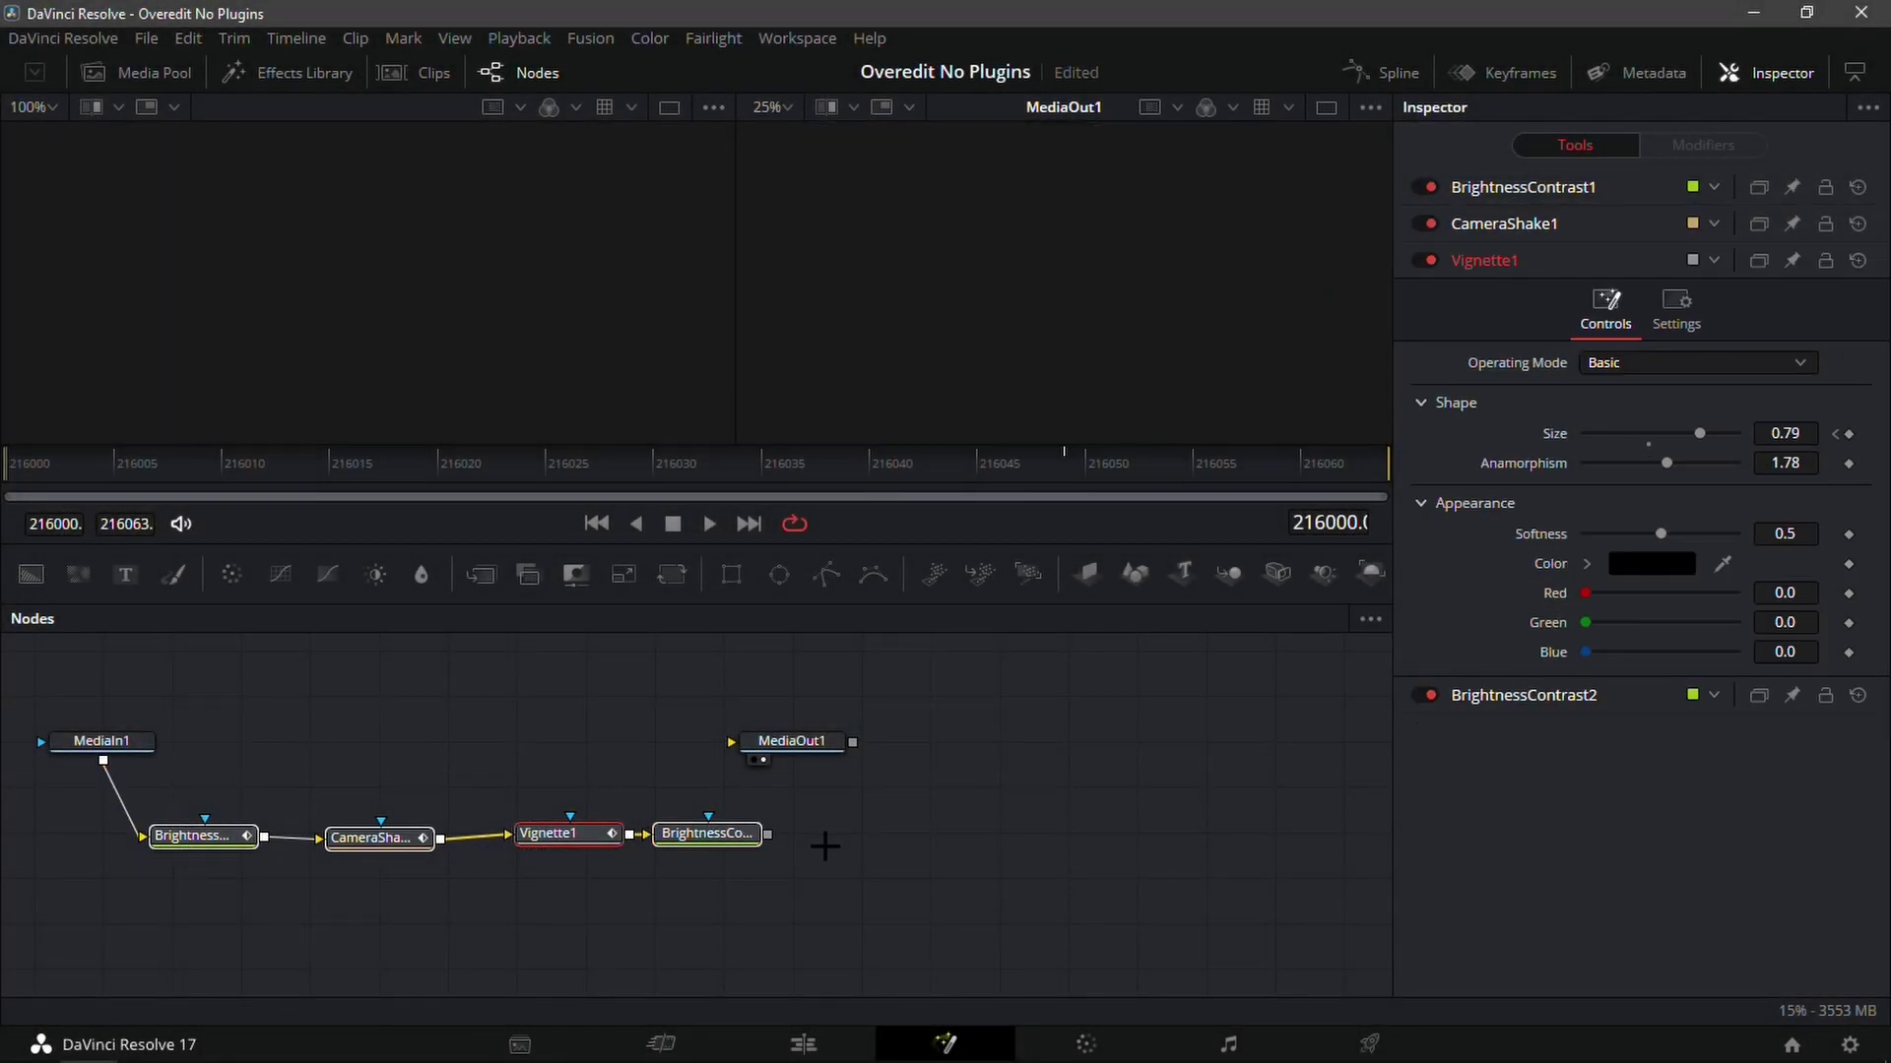
left_click_drag(768, 834, 785, 759)
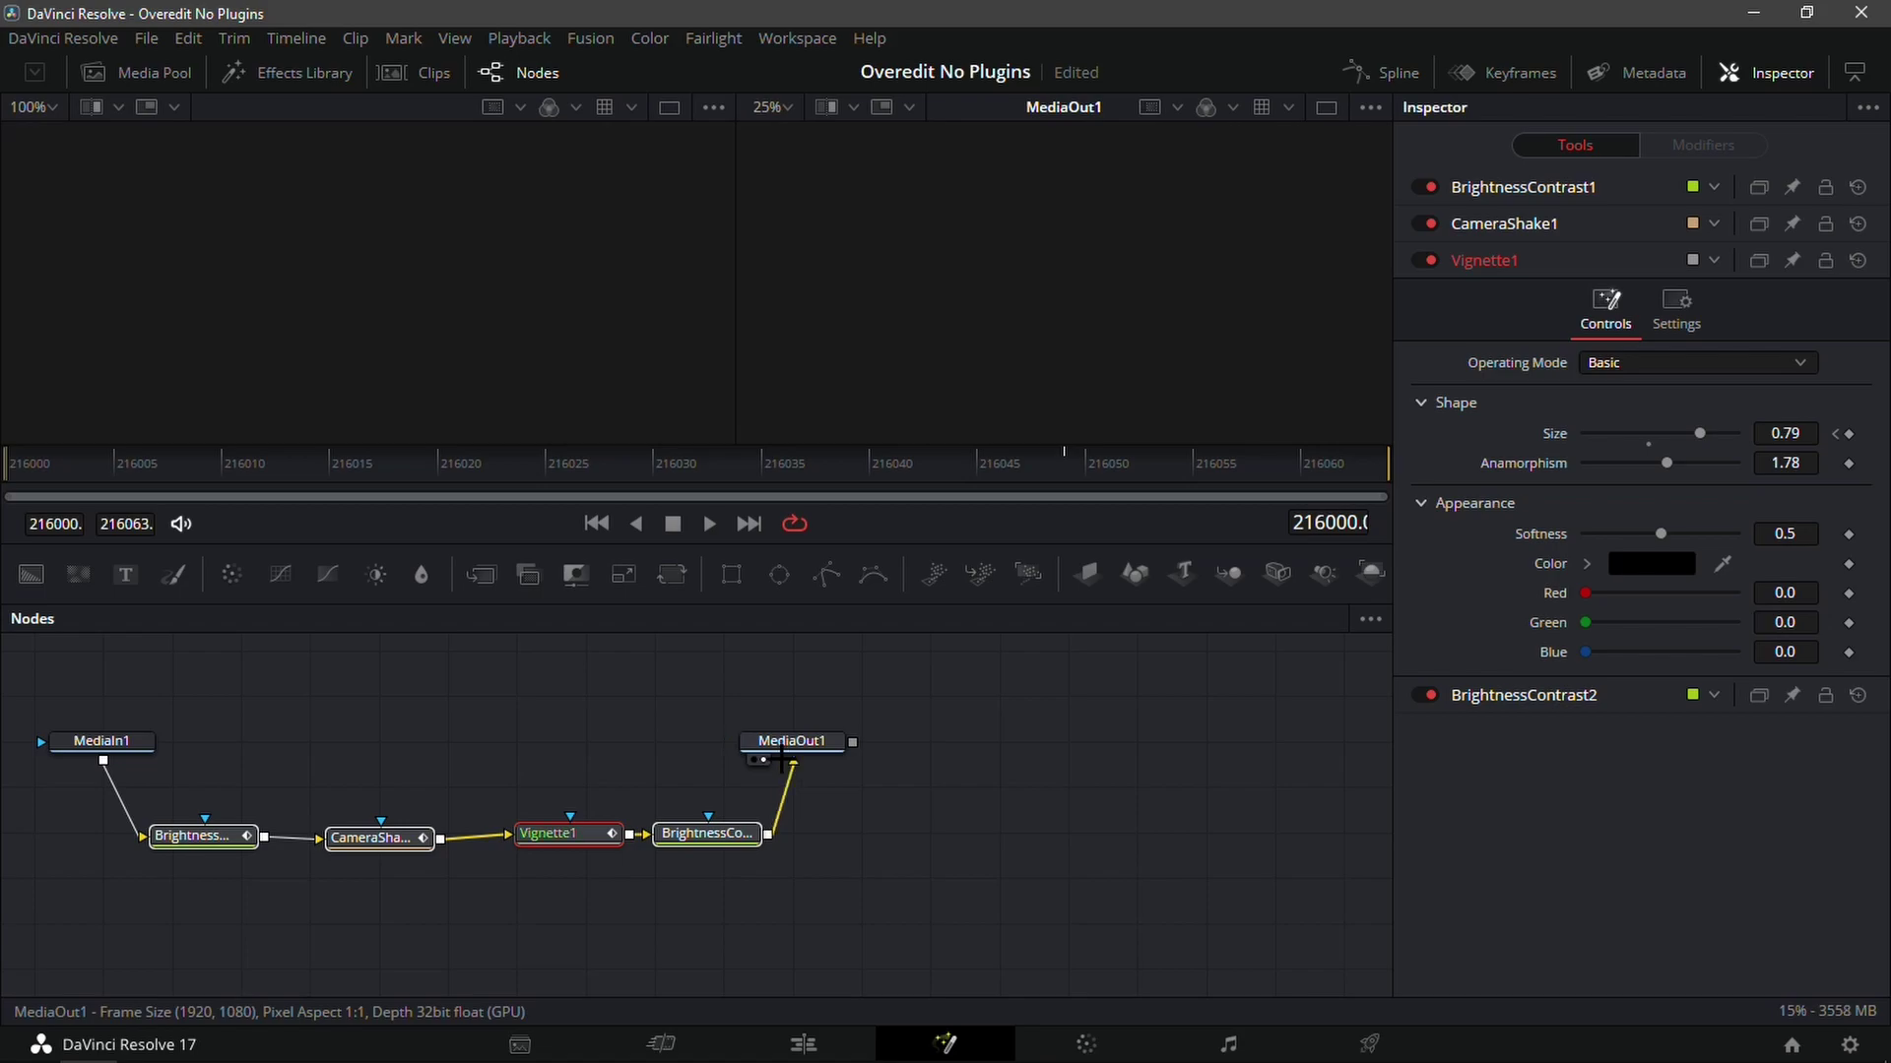
left_click(961, 876)
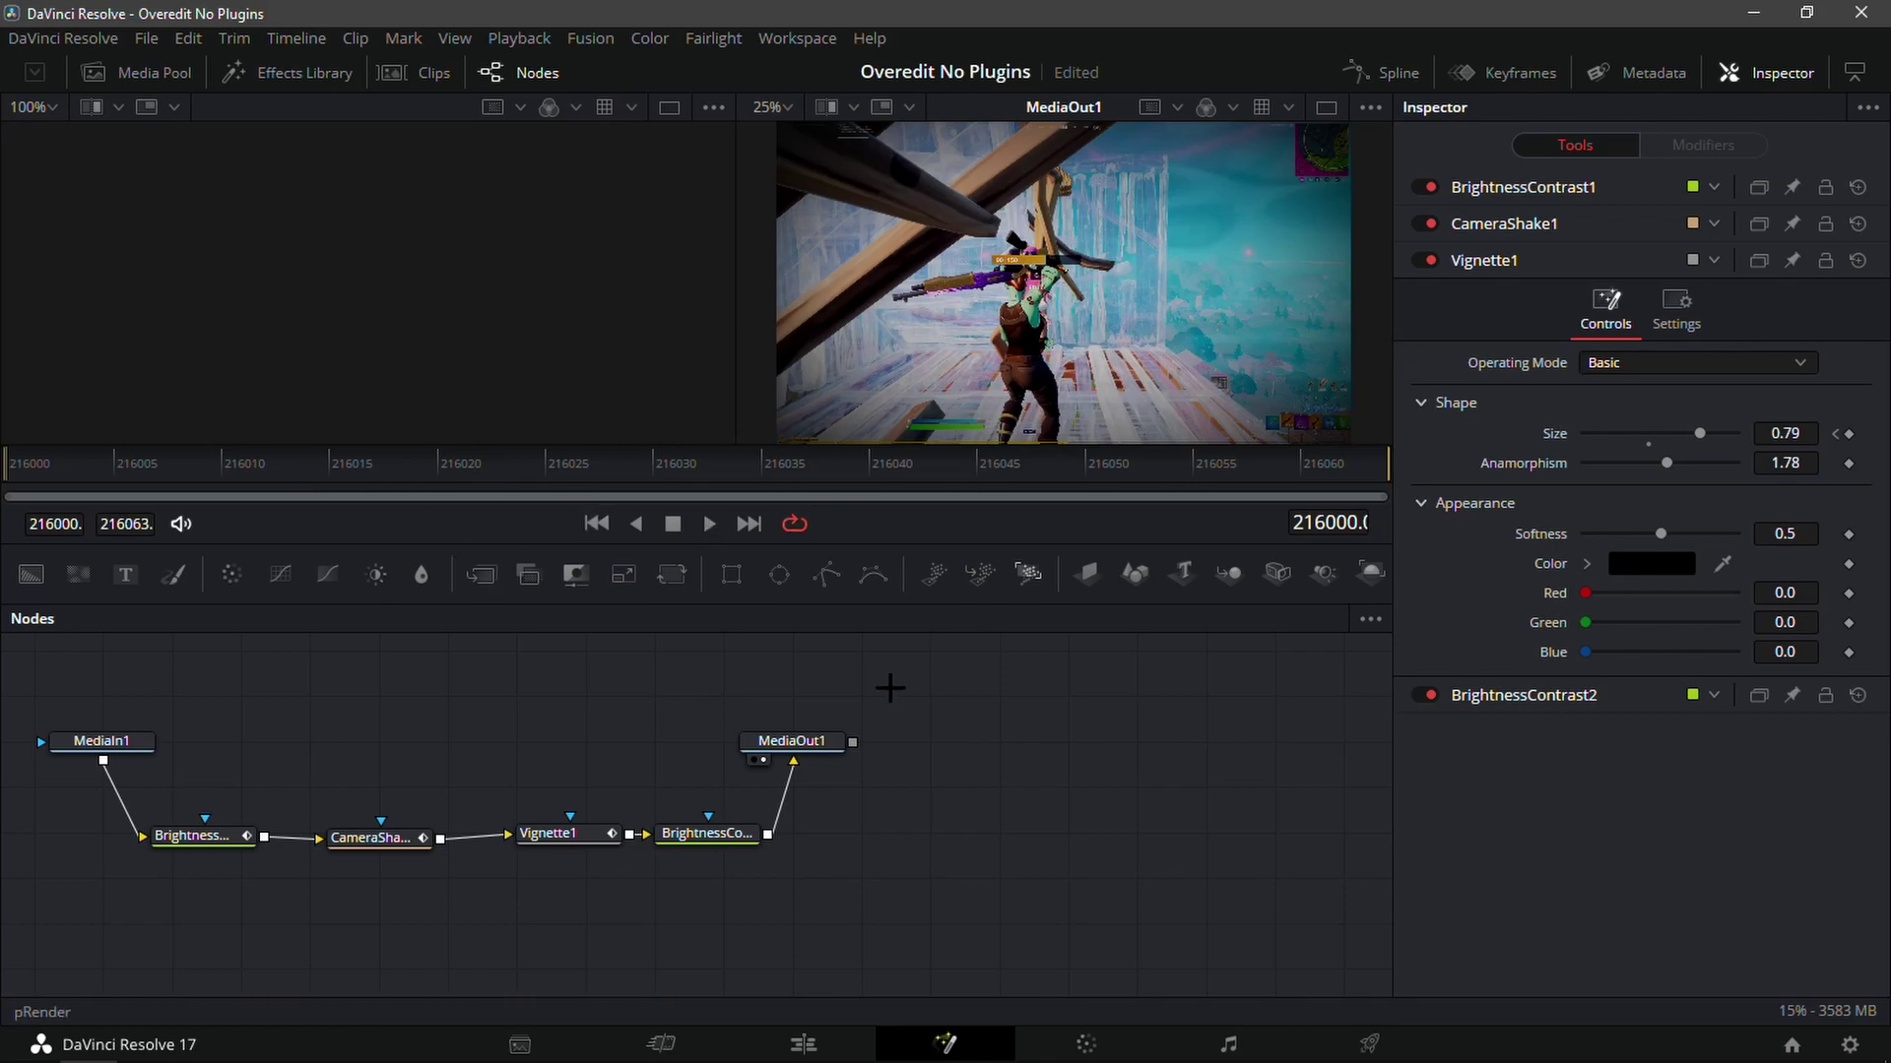
- Scrub CameraShake1's keyframed Overall Strength, then return to the Edit timeline zoomed in
left_click(372, 838)
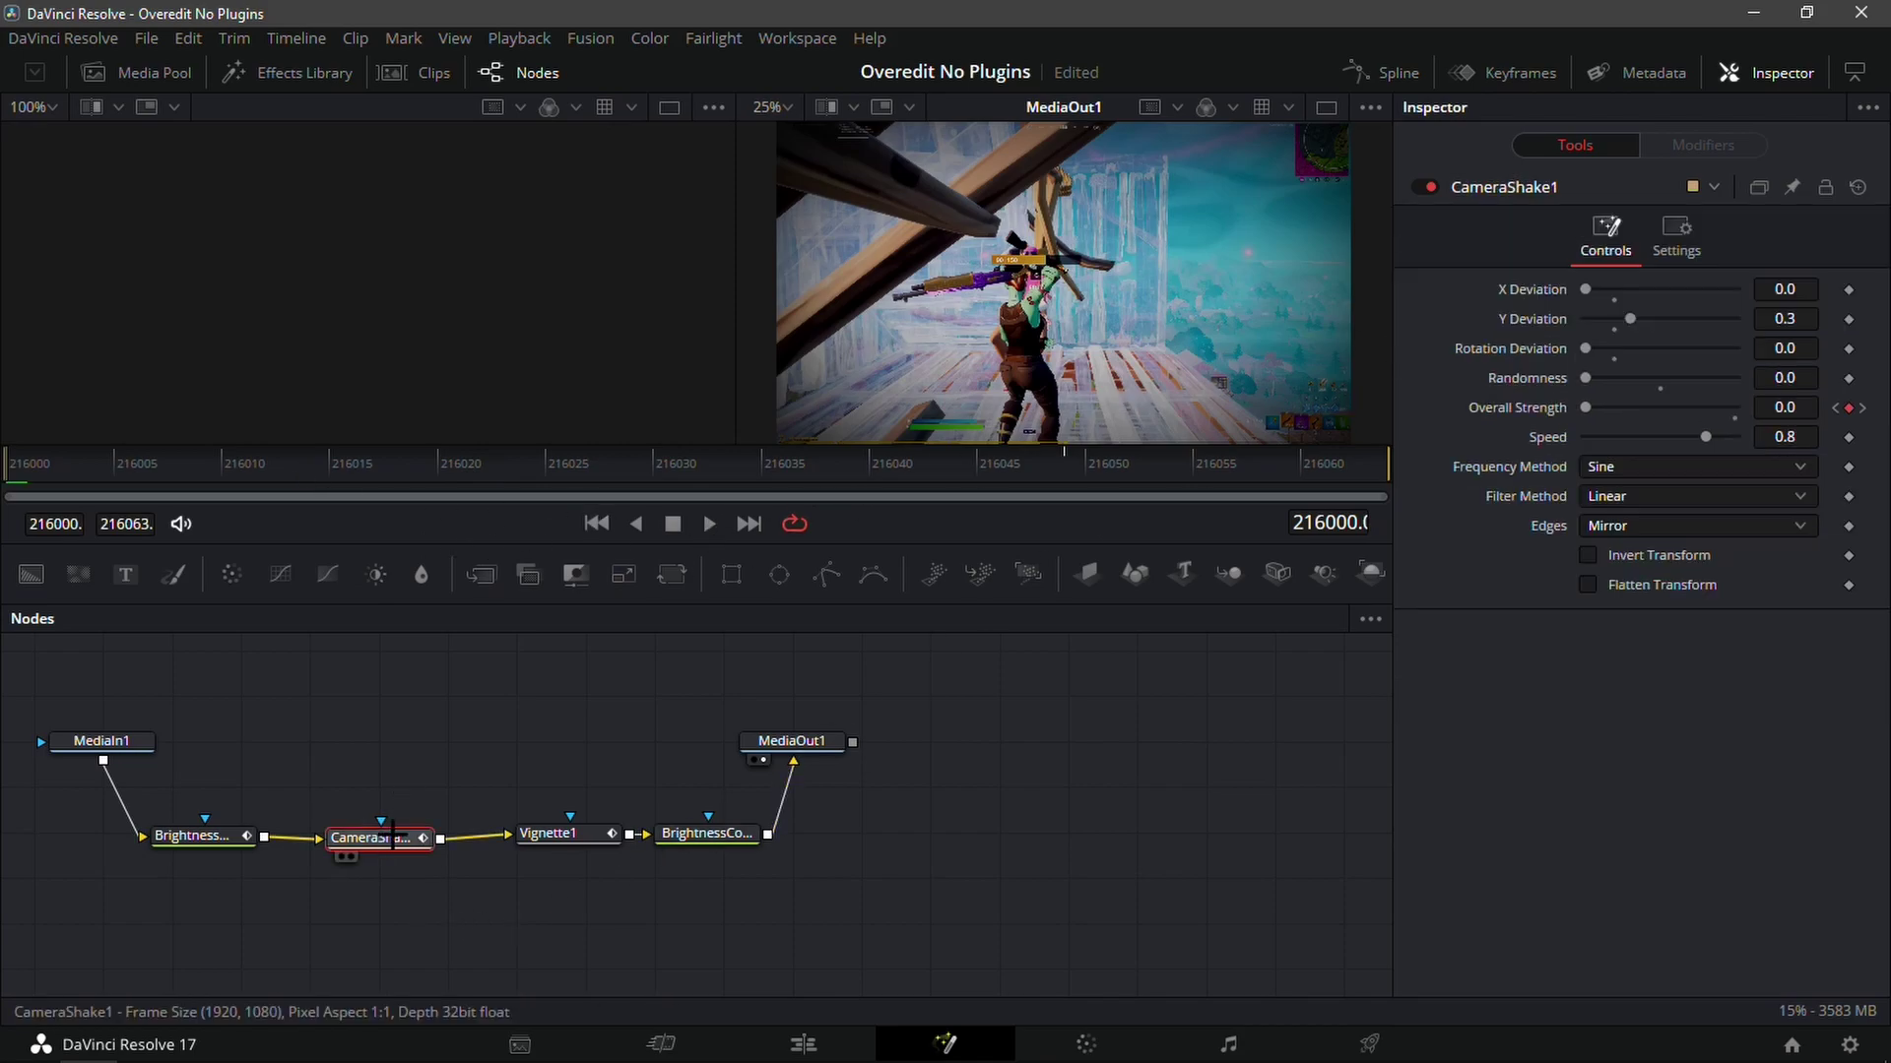
left_click(977, 480)
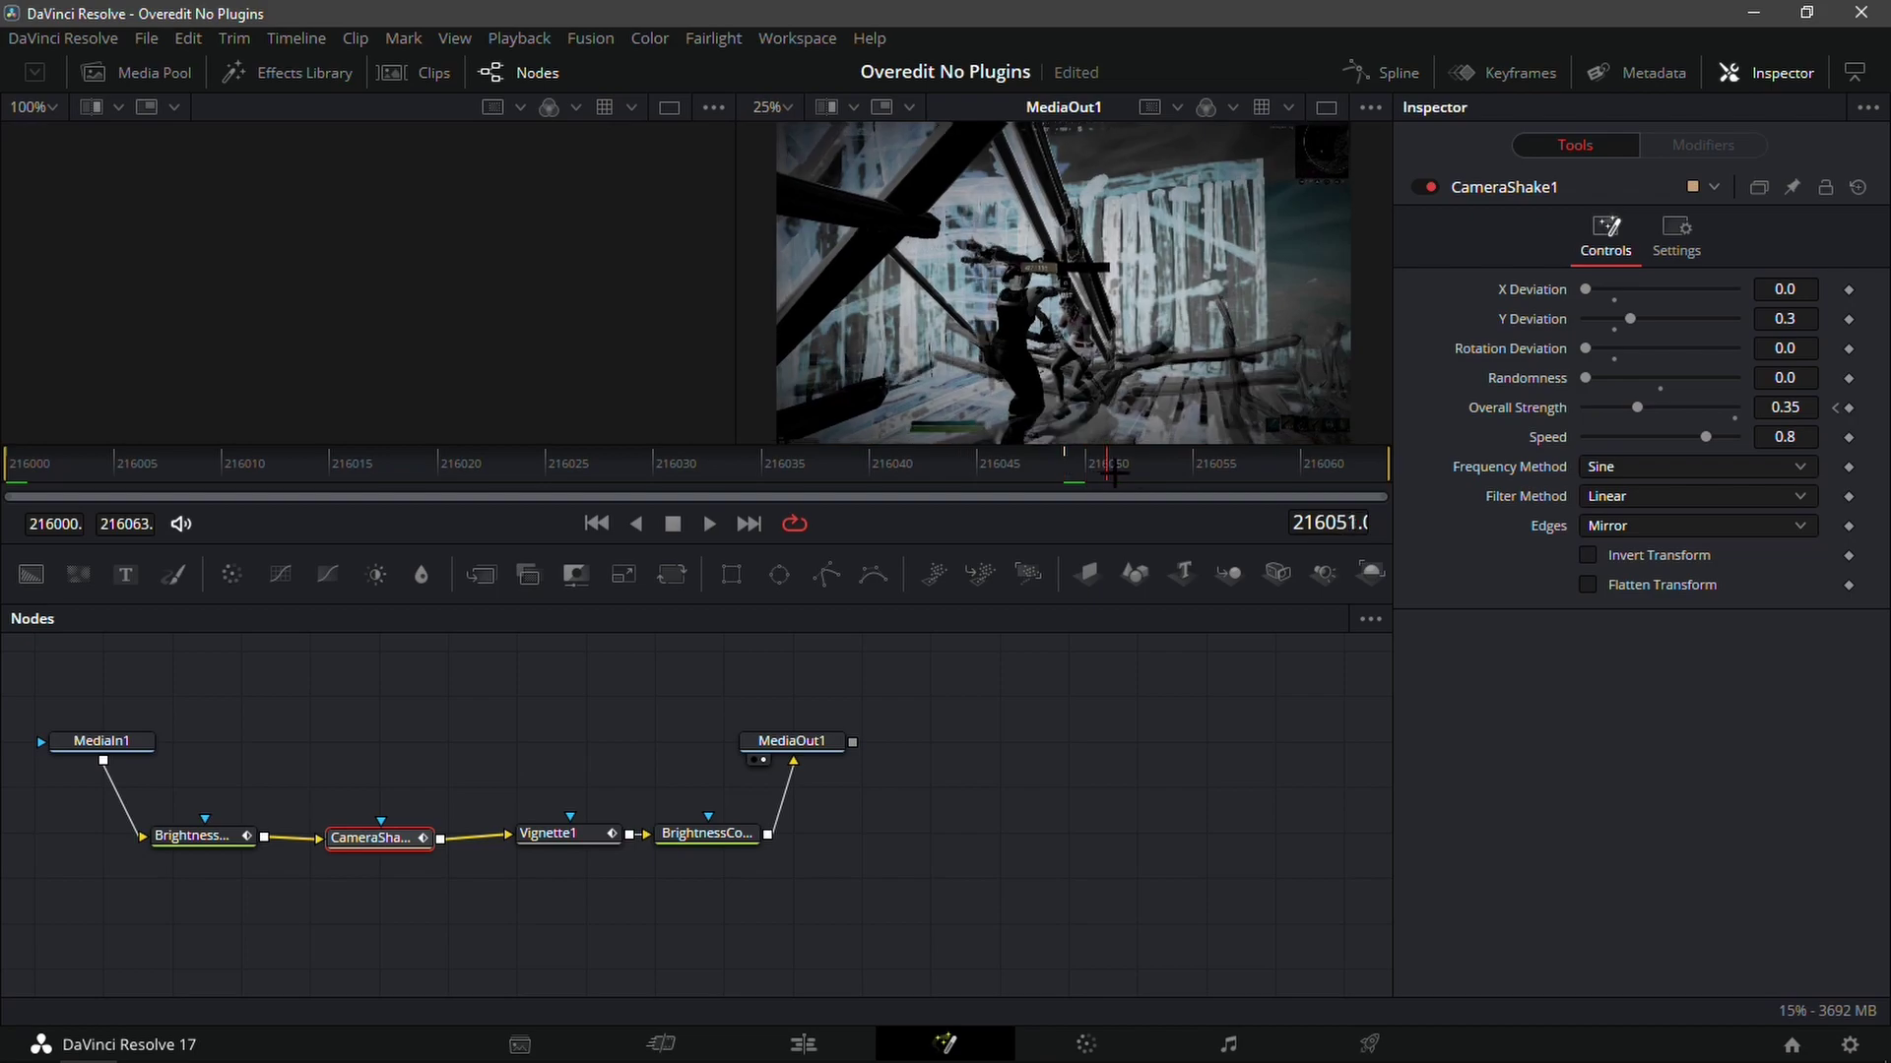
left_click_drag(913, 491, 9, 500)
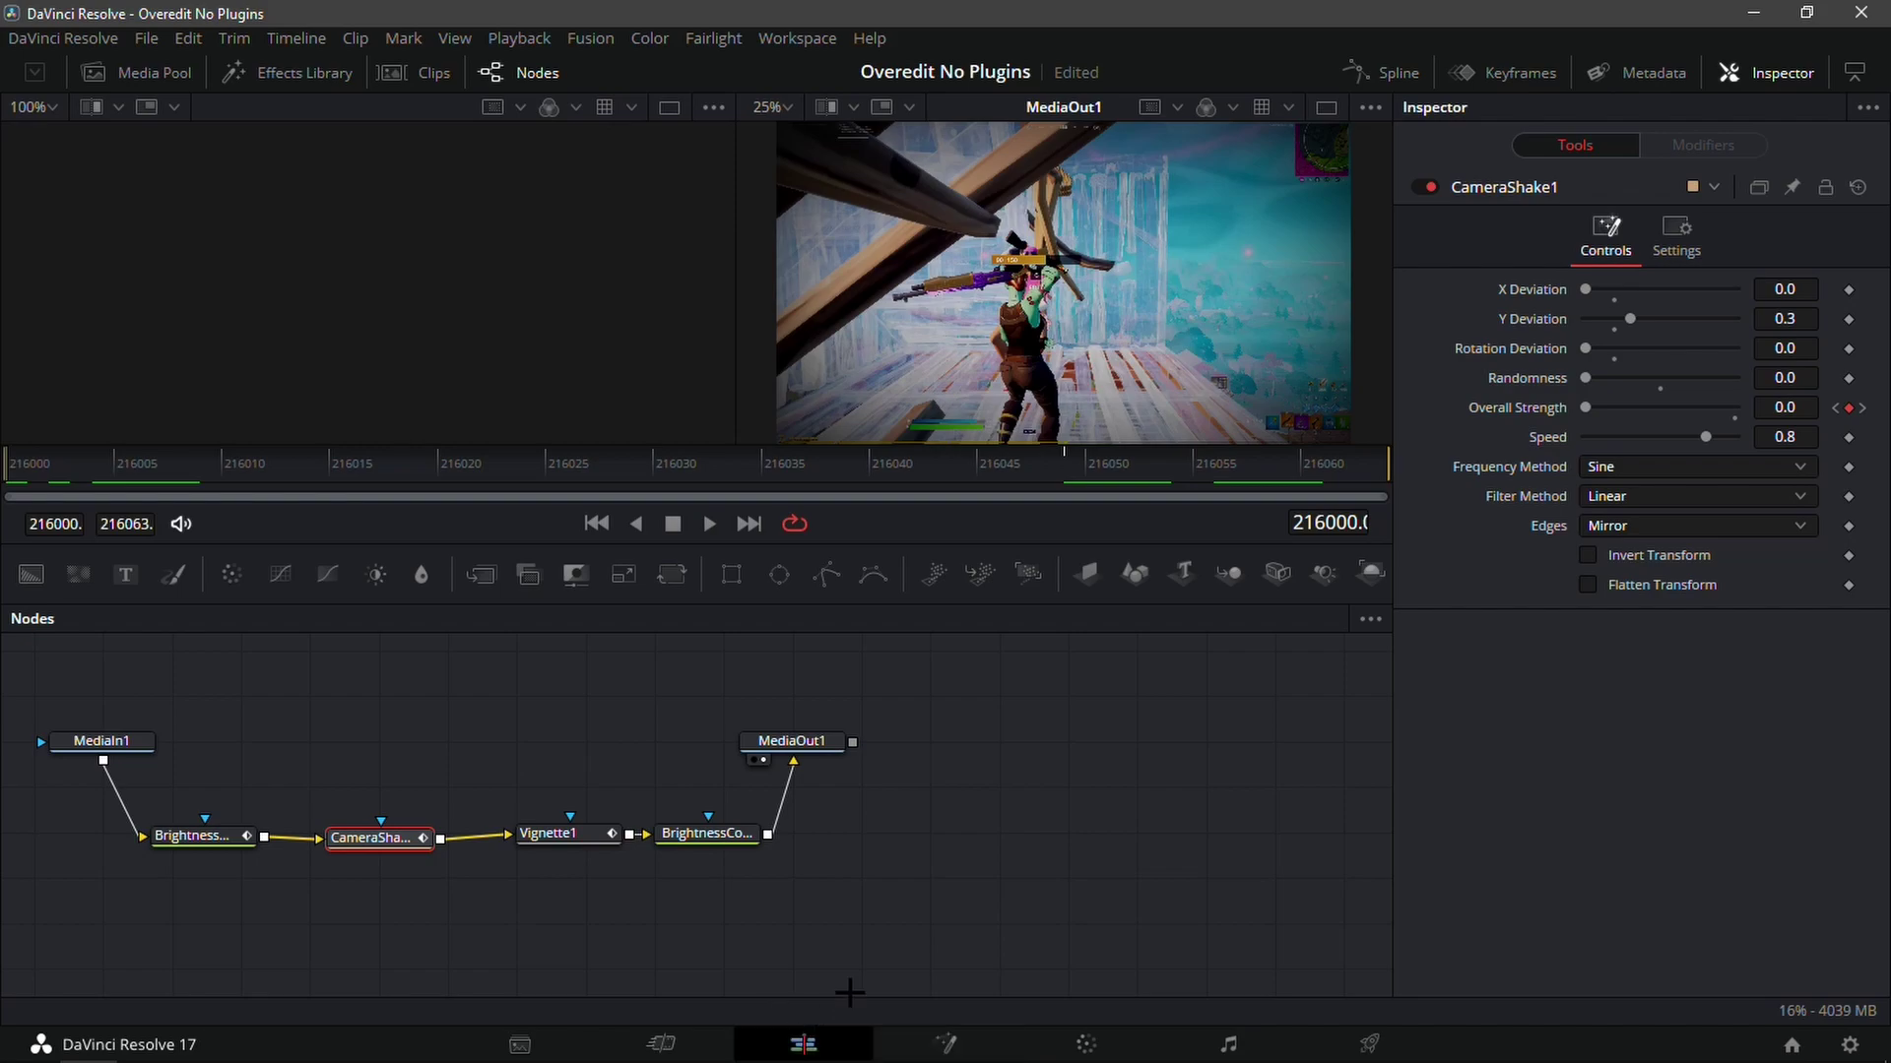
left_click(804, 1044)
left_click(1646, 553)
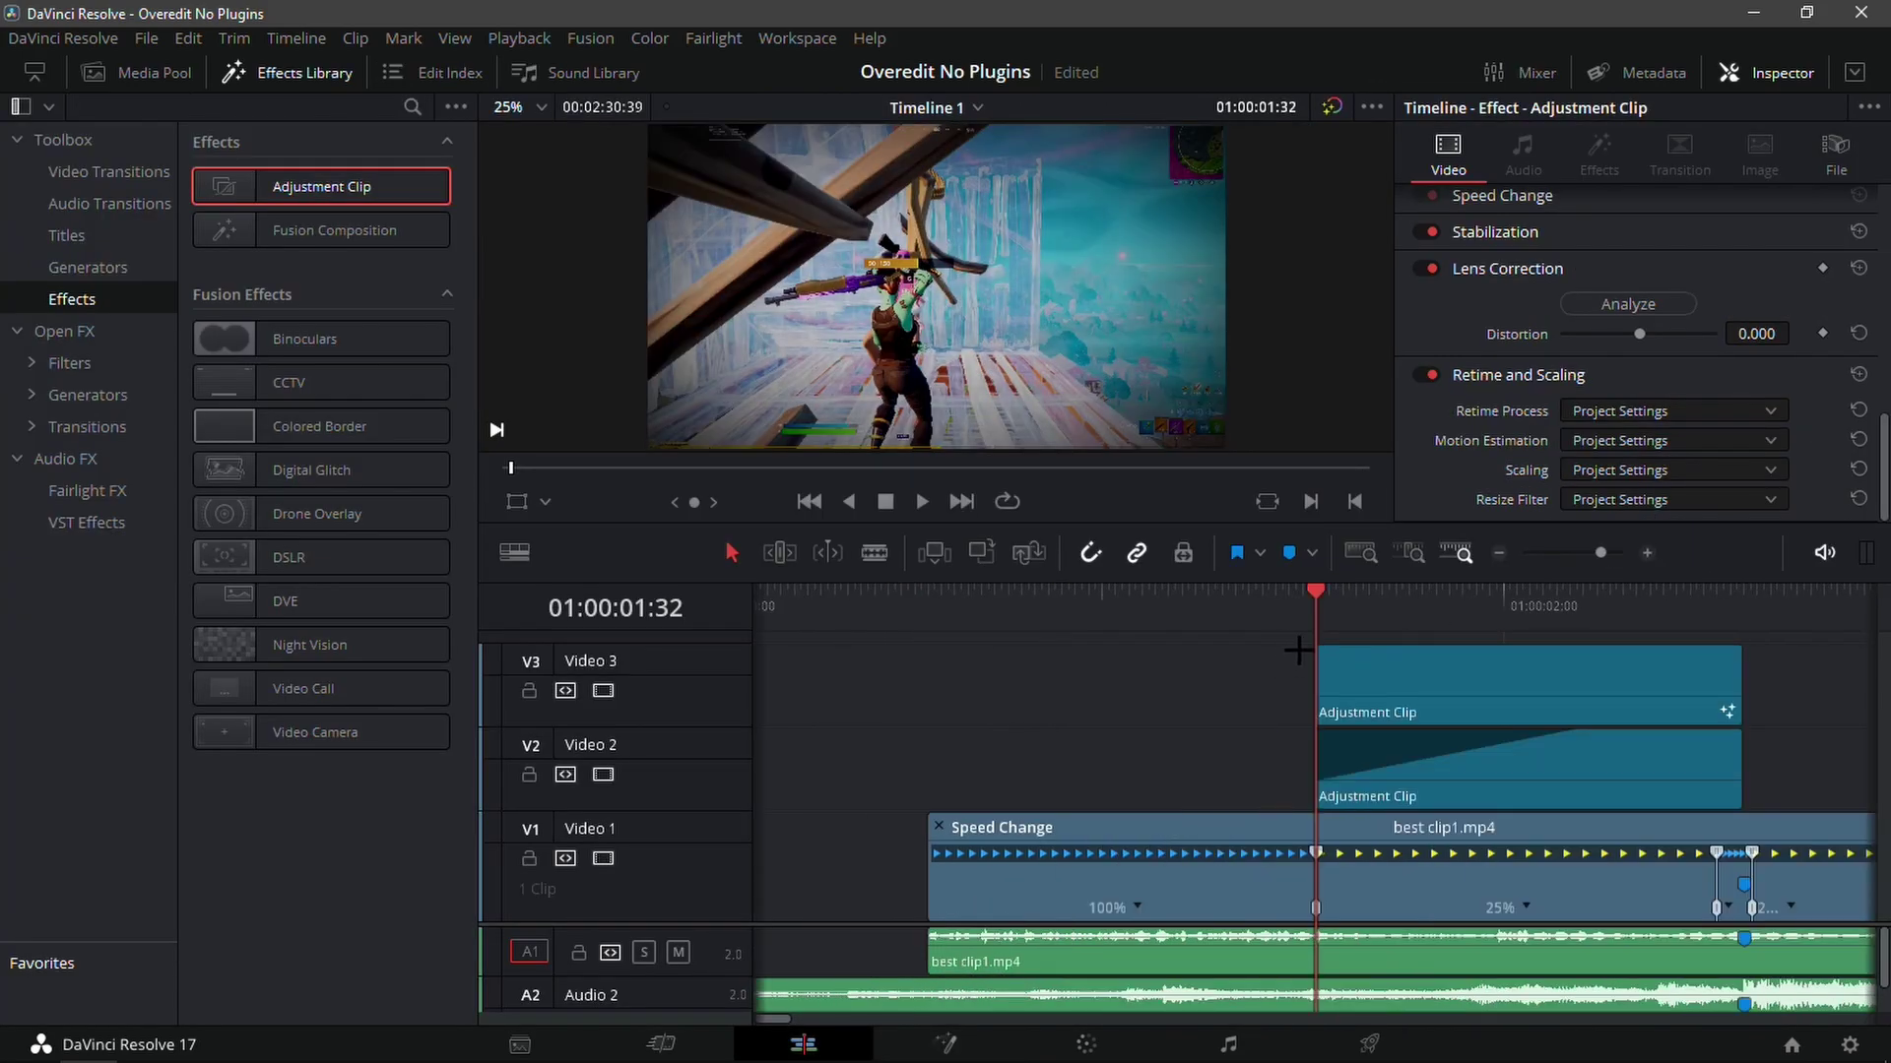
- Play back the stacked effects, then open the Video 3 adjustment clip in Fusion
left_click_drag(1316, 650, 1566, 697)
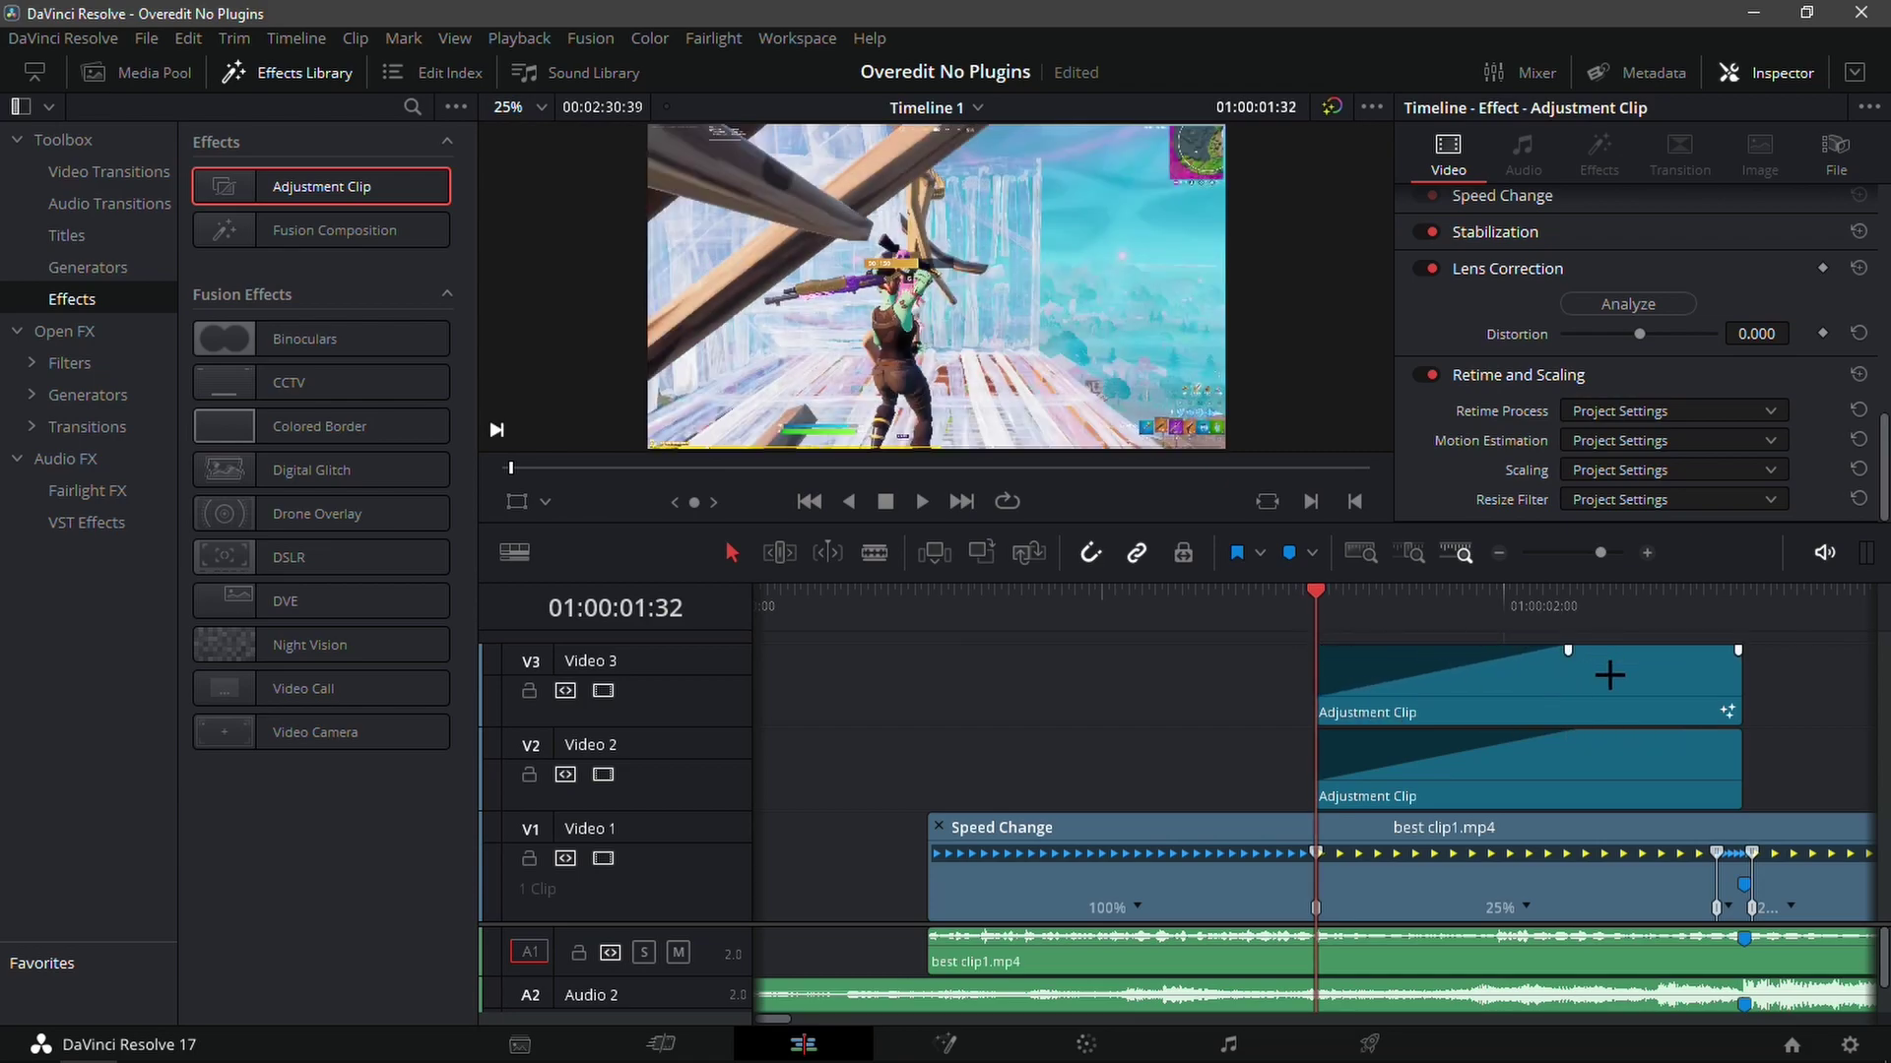
key("space")
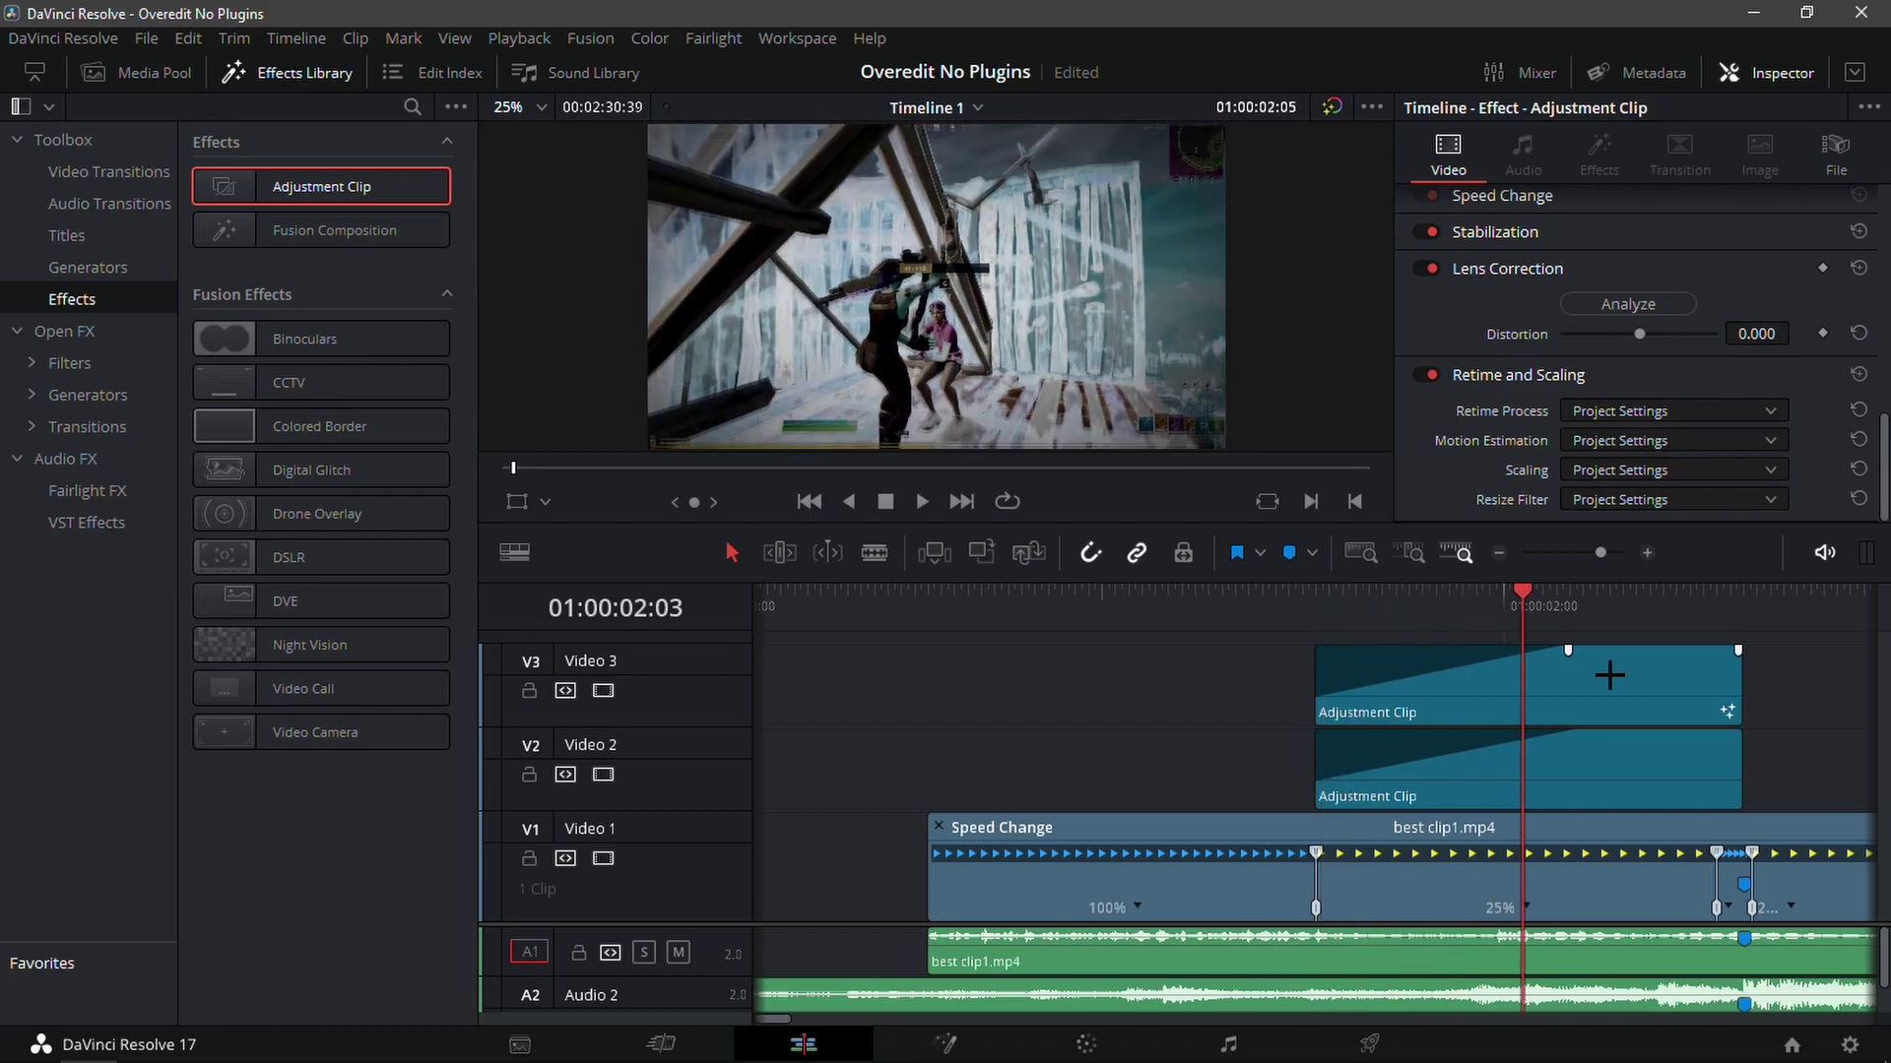
left_click_drag(1565, 628, 980, 653)
left_click(1018, 667)
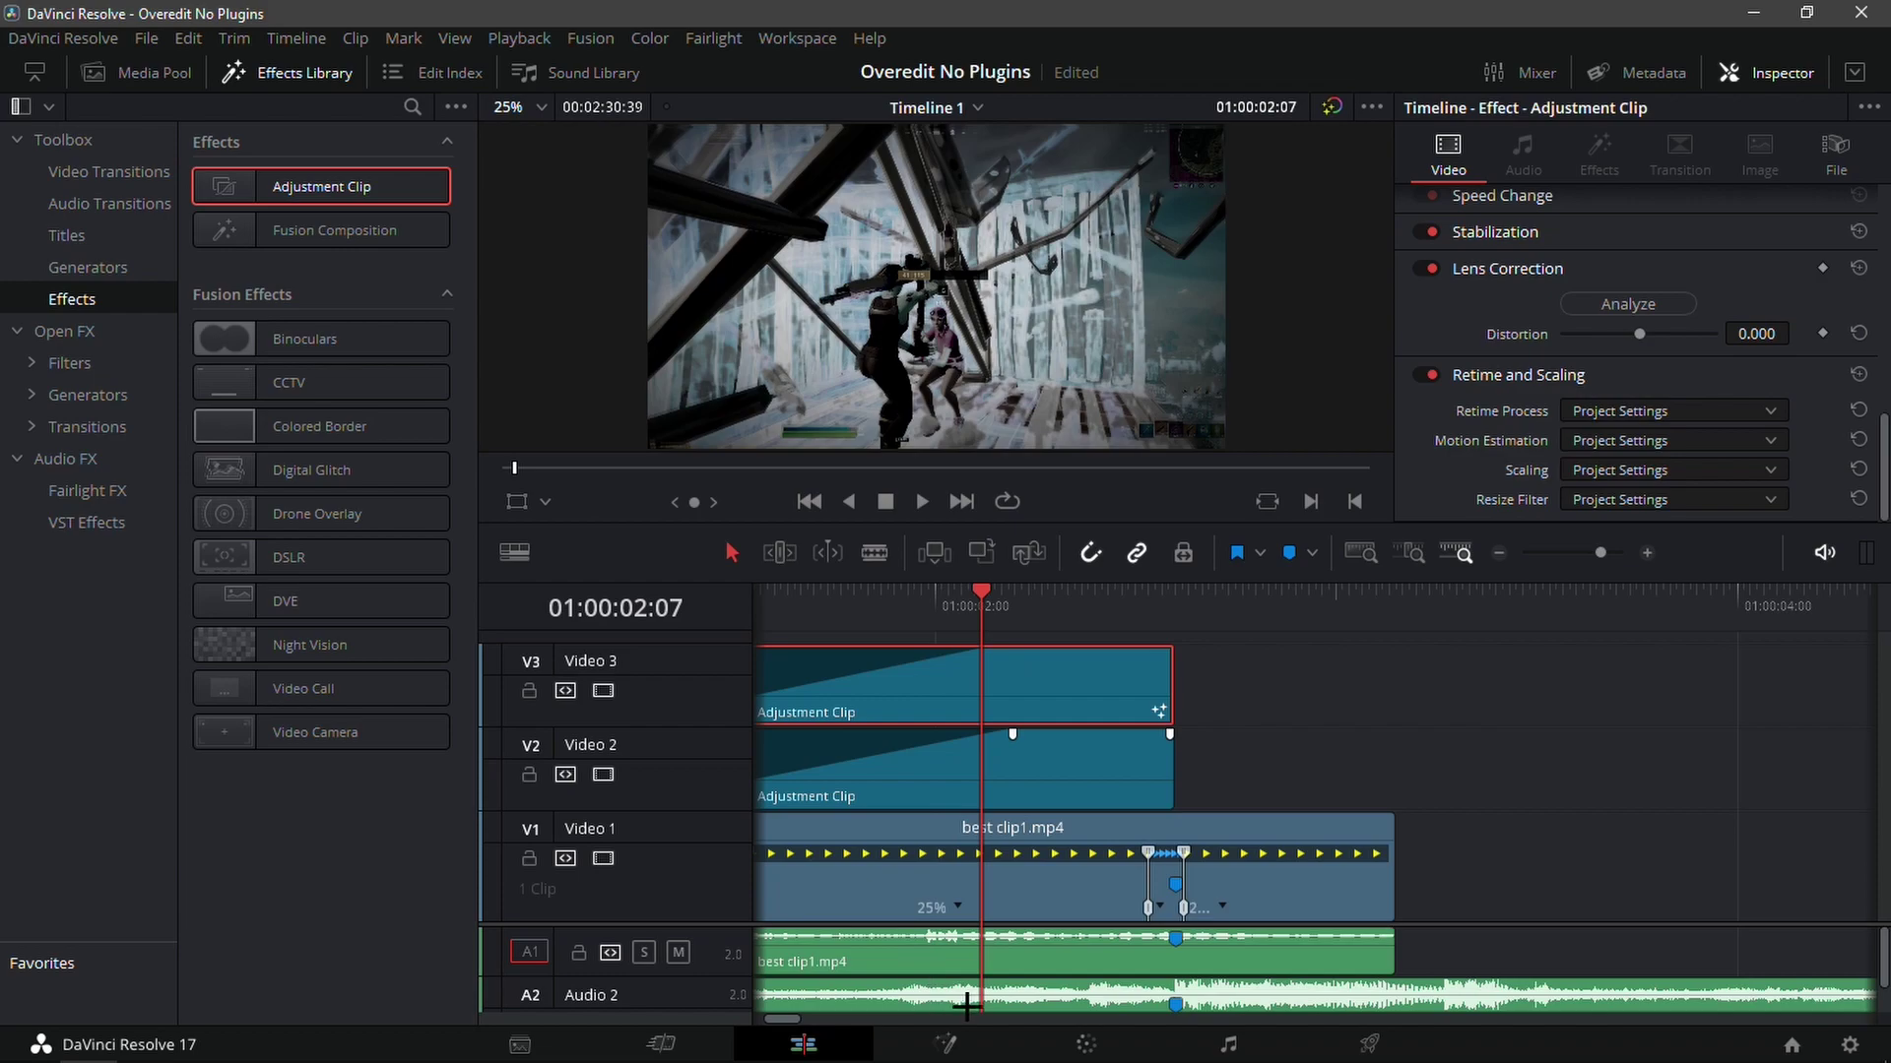
left_click(945, 1043)
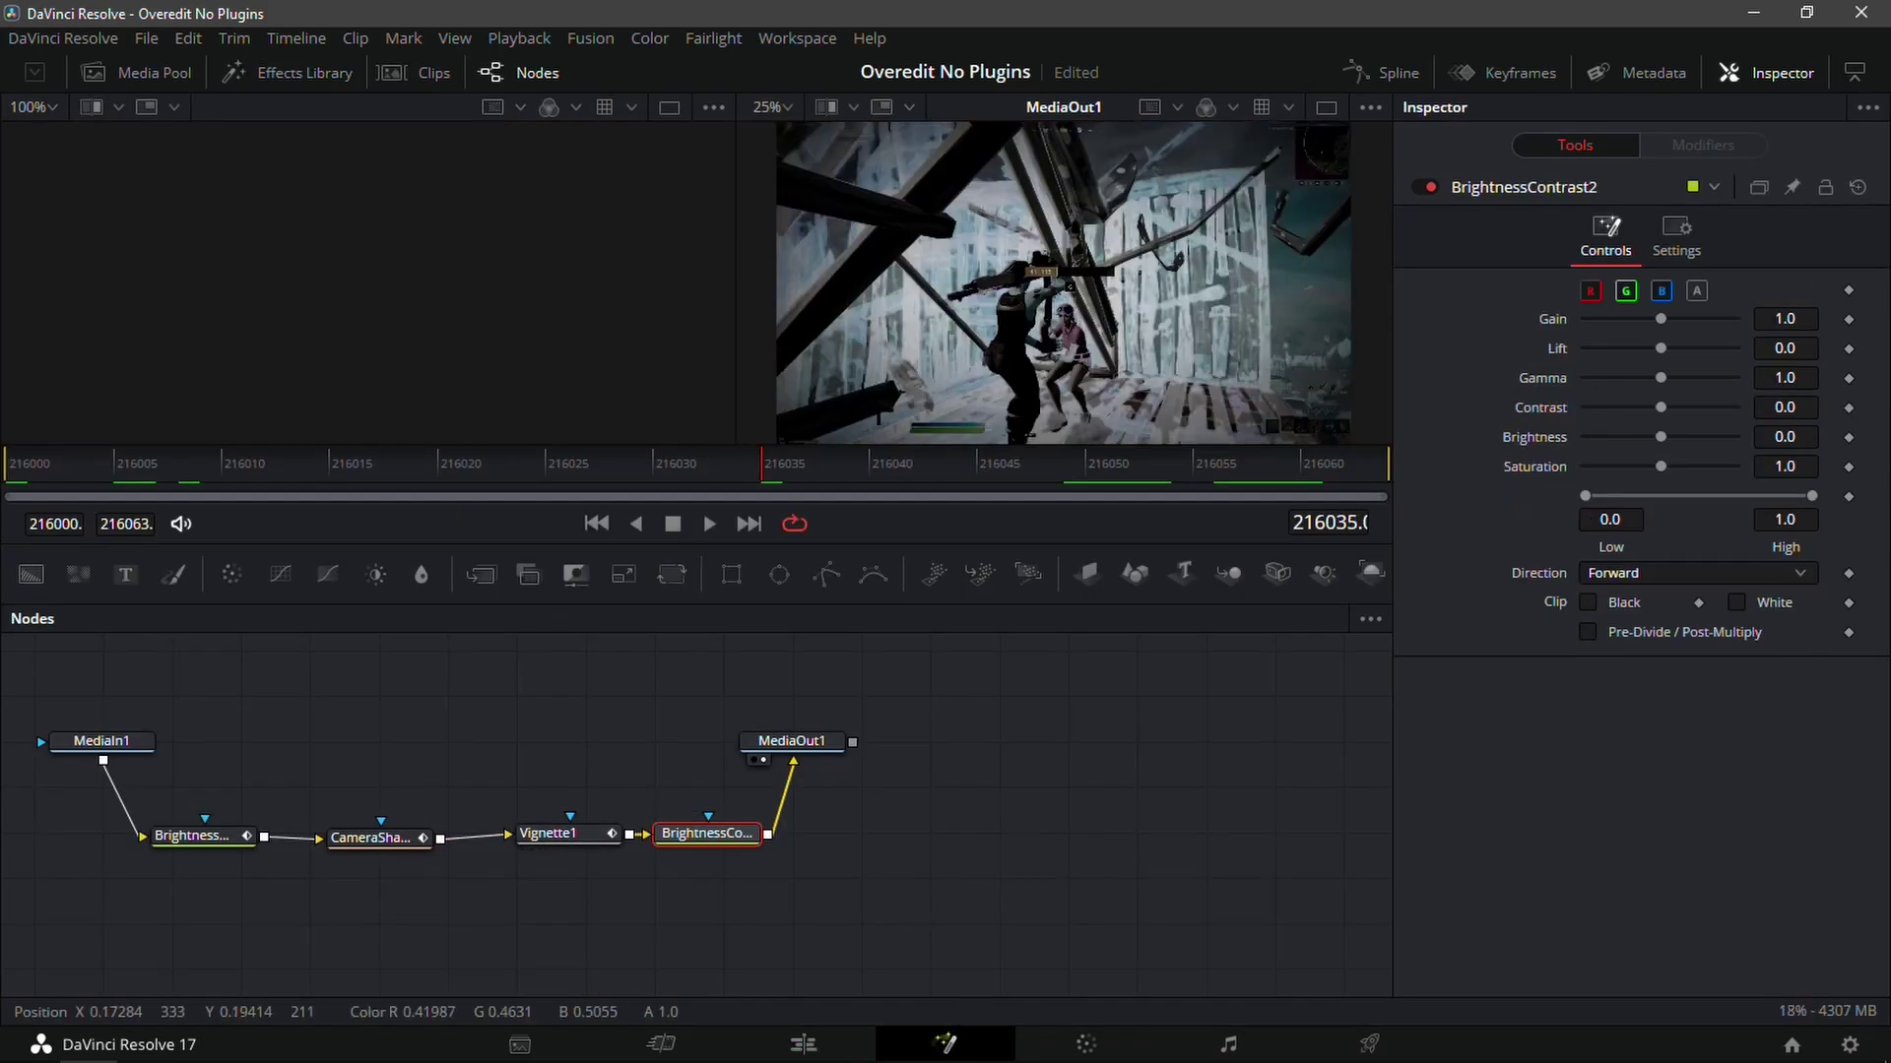
- Key CameraShake1's Overall Strength to 0.28 at frame 216049, then preview the shake from 01:45
left_click(418, 832)
mouse_move(970, 448)
left_mouse_down()
mouse_move(966, 471)
mouse_move(973, 434)
mouse_move(974, 456)
left_mouse_up()
left_click_drag(1024, 468, 1065, 467)
left_click(1794, 407)
type(".28")
key("Tab")
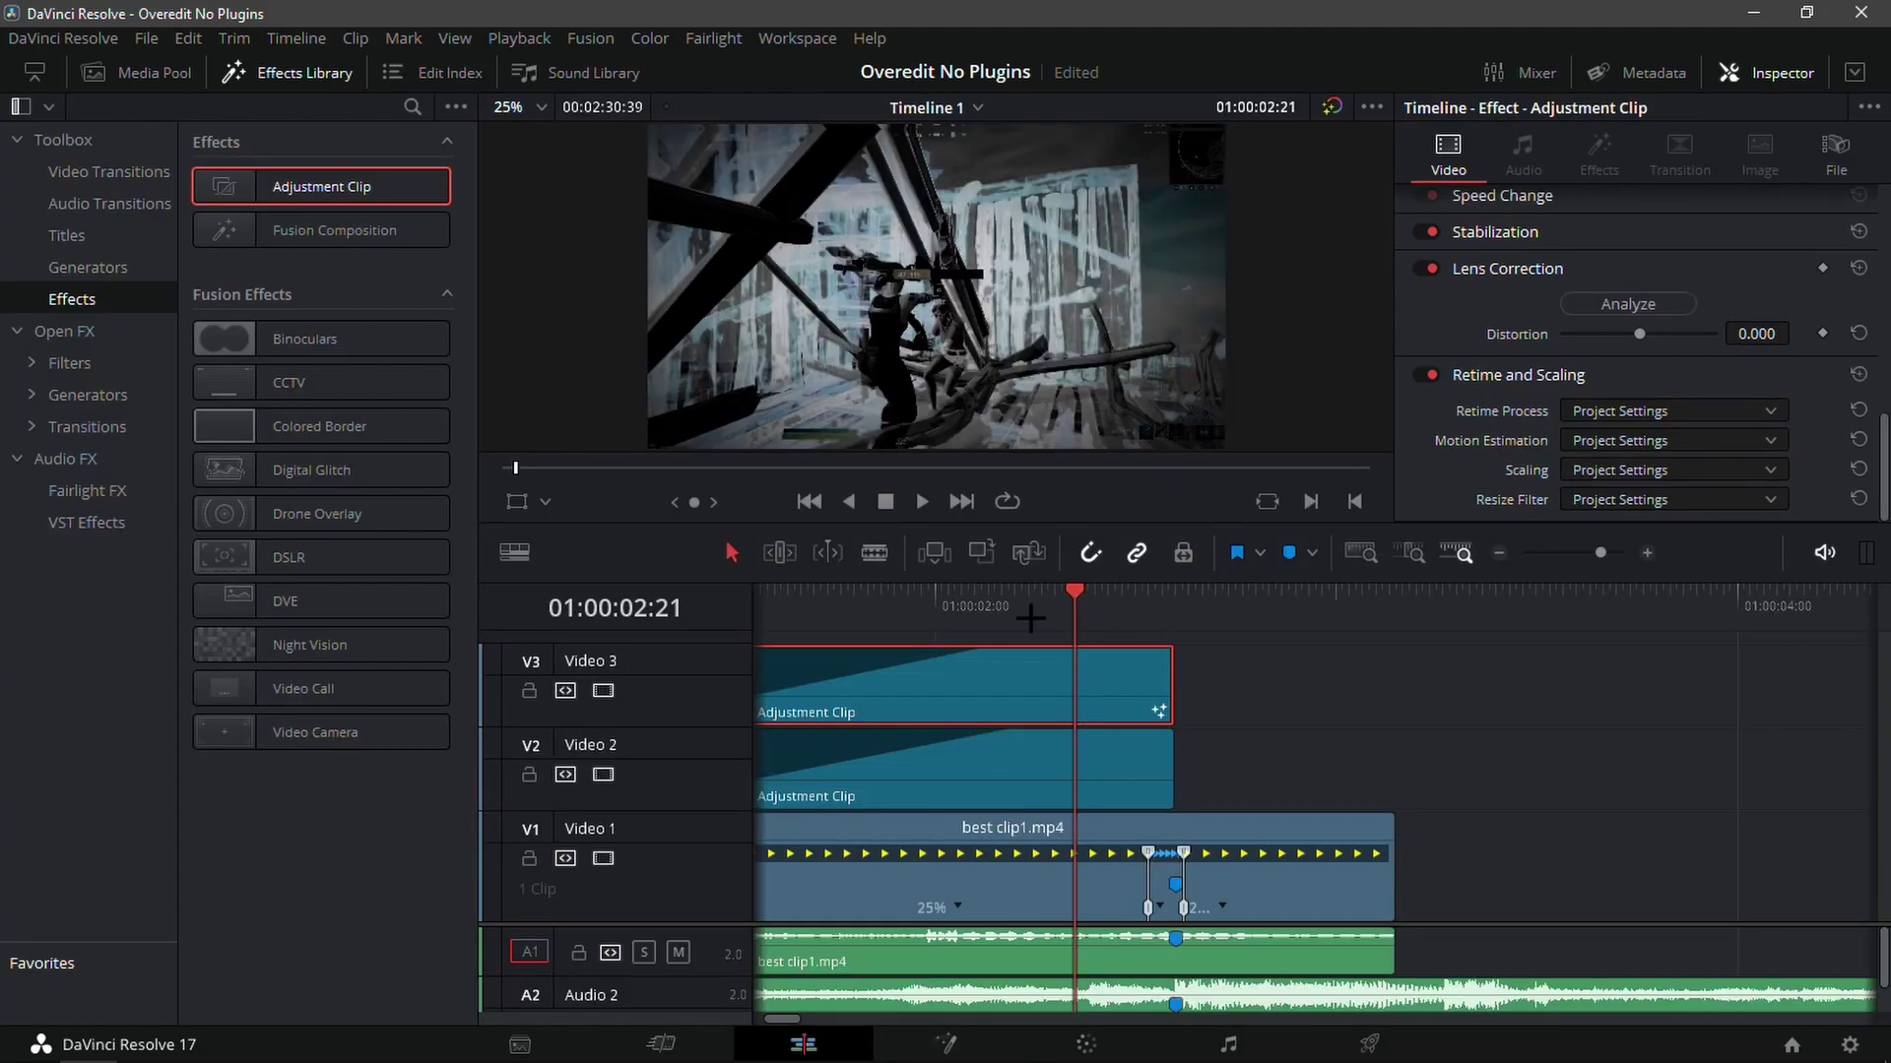
left_click_drag(1030, 619, 833, 623)
key("space")
key("space")
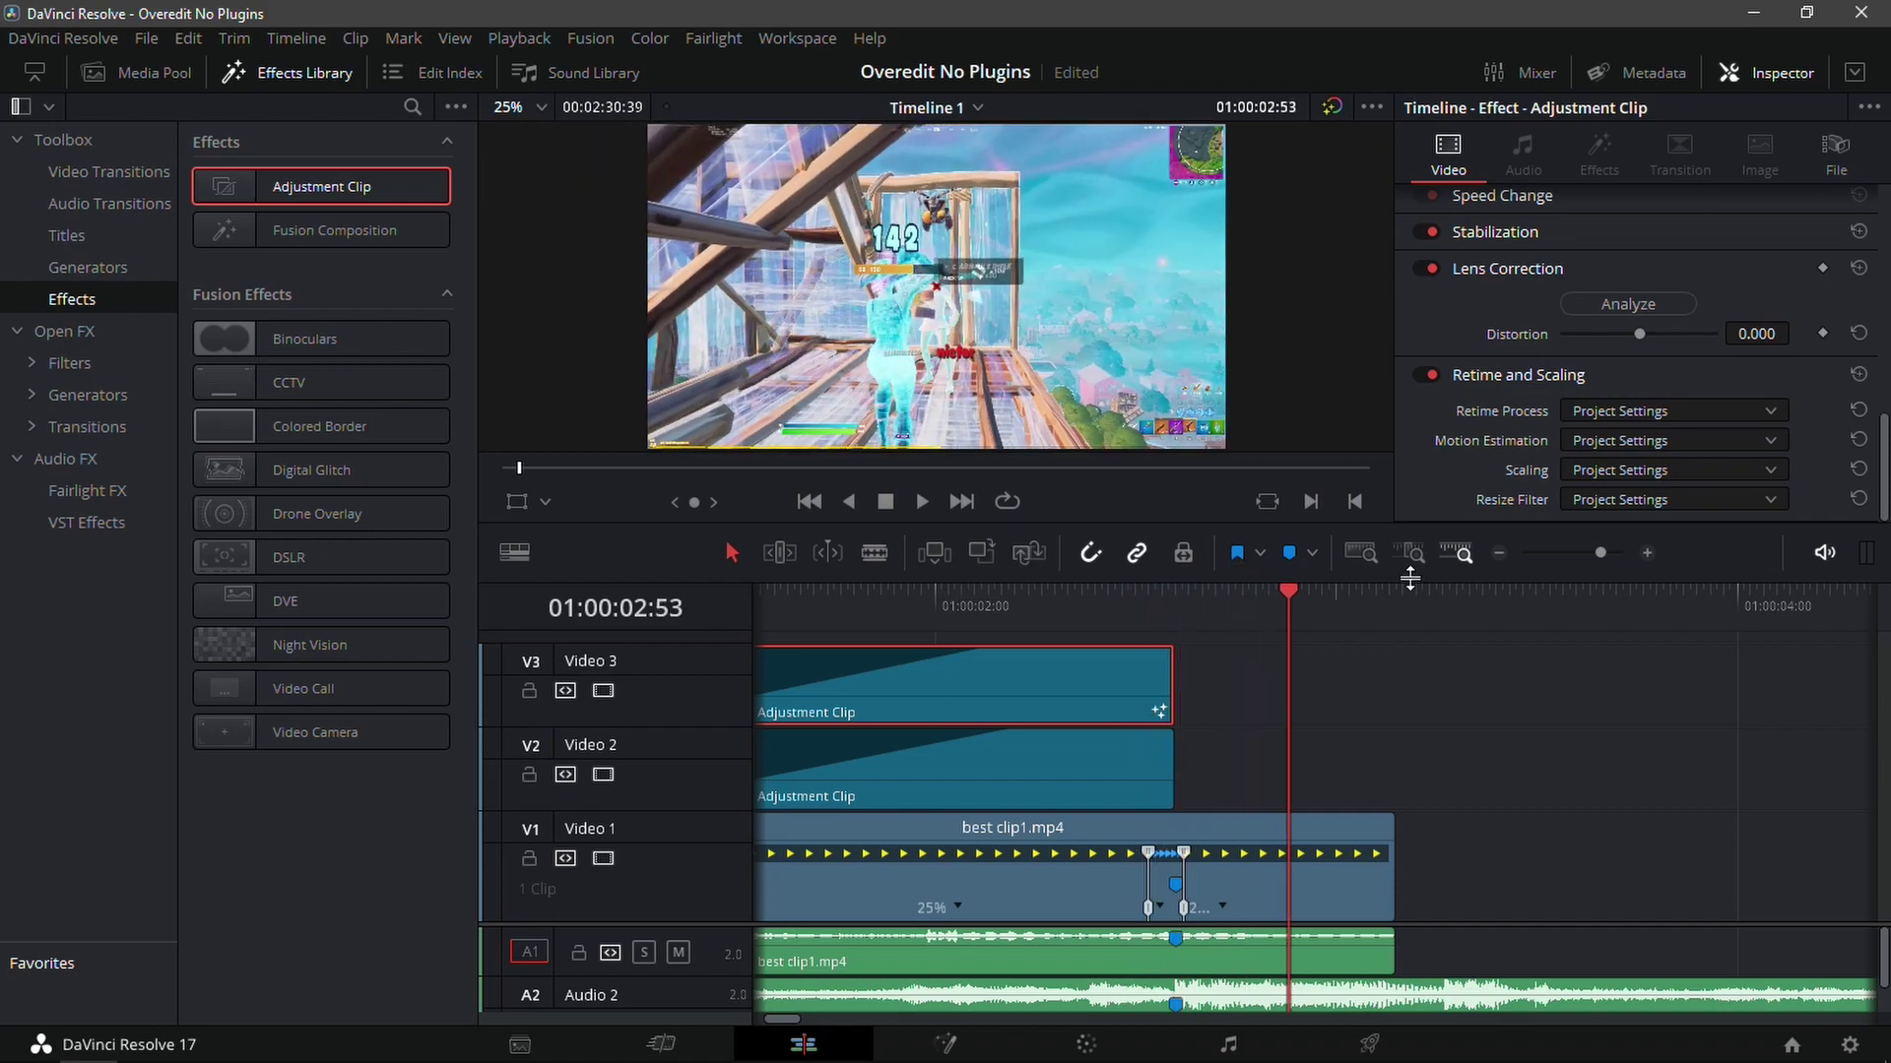
- Zoom the timeline out and drop a new Adjustment Clip on a track above Video 3
left_click(1504, 555)
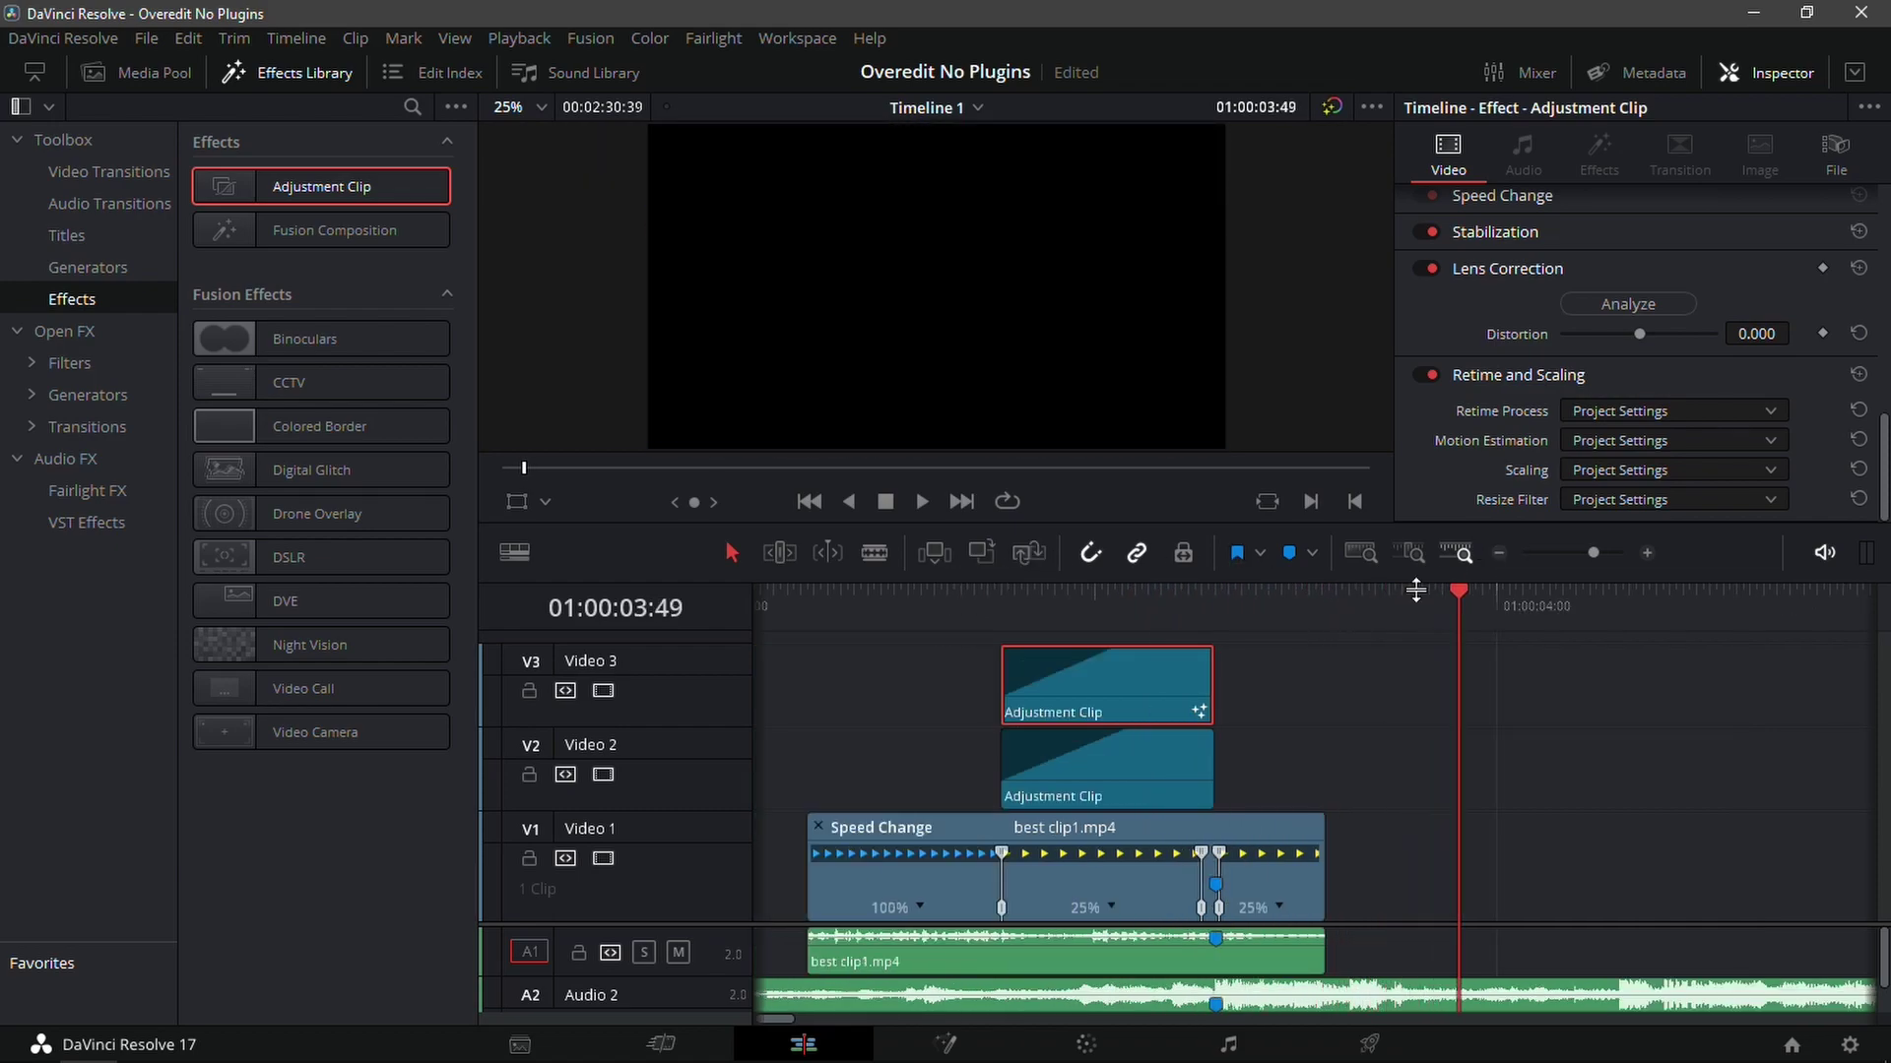
left_click_drag(1379, 594, 1000, 662)
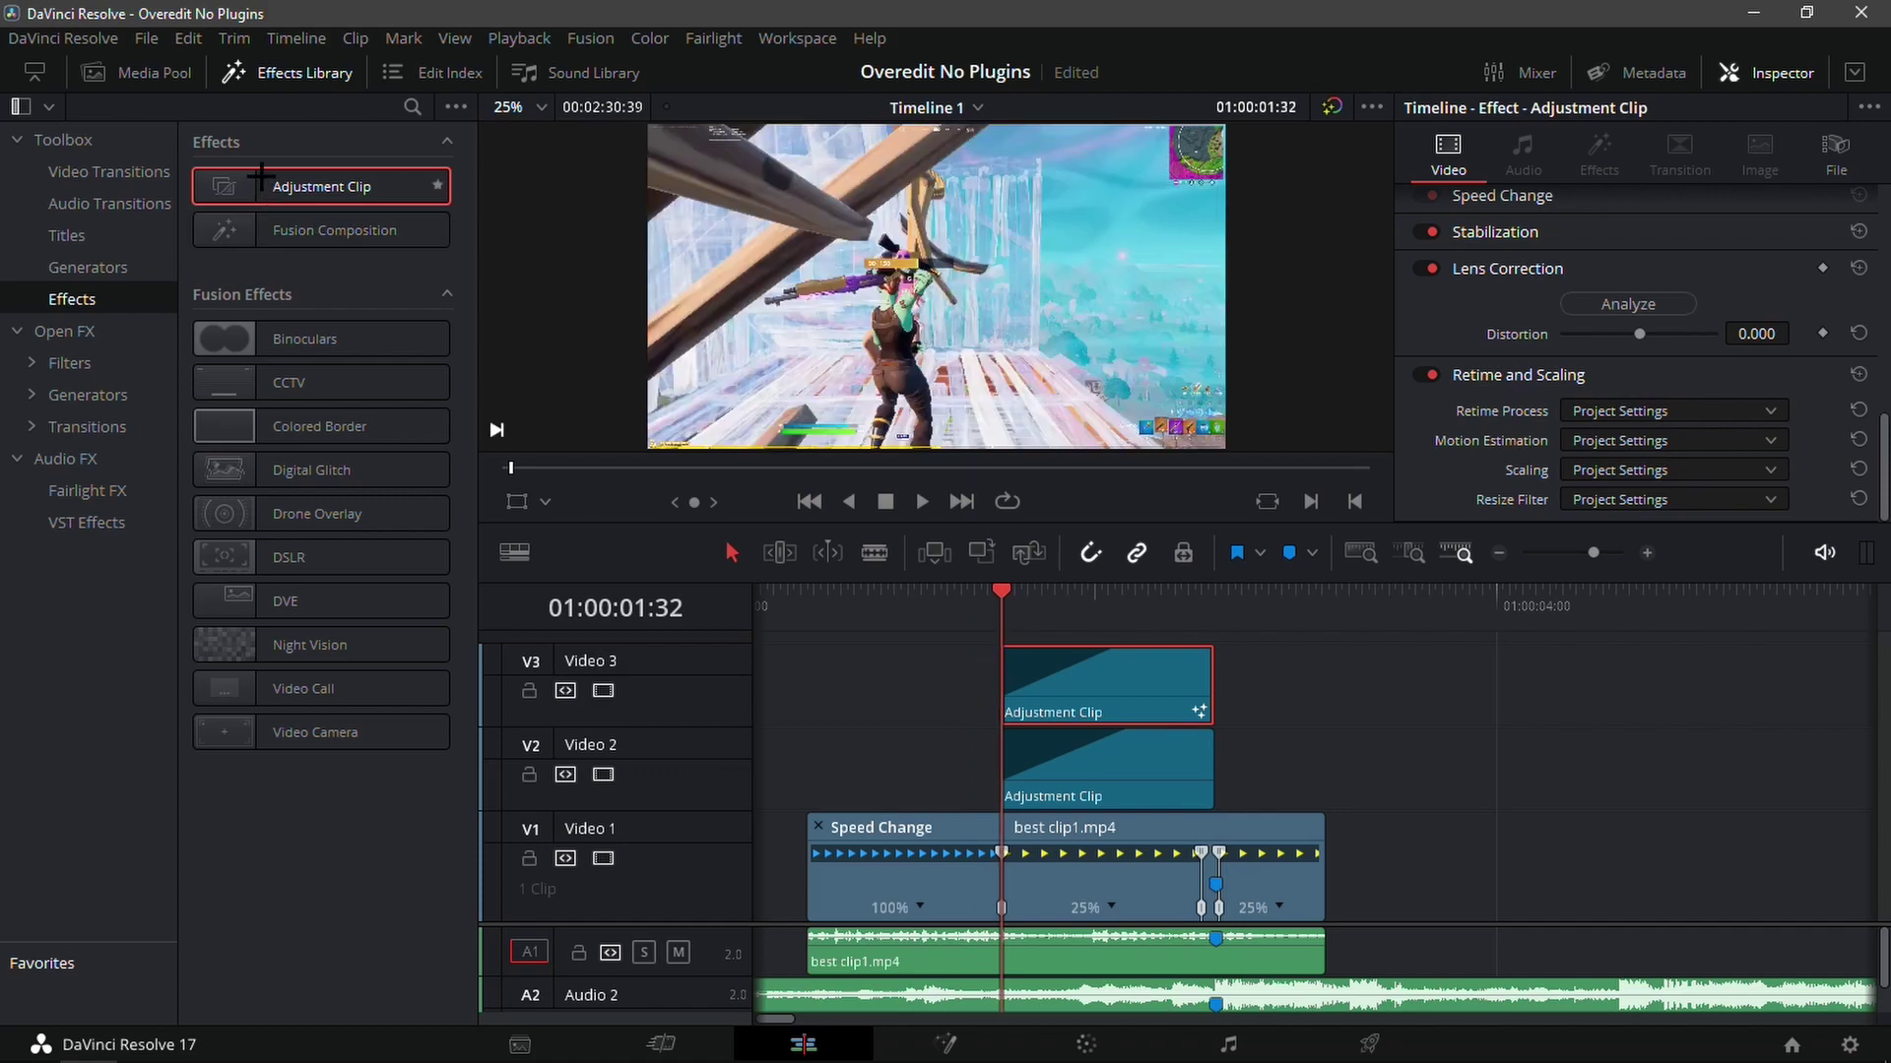
left_click_drag(259, 178, 1196, 614)
scroll(1267, 758, "up", 1)
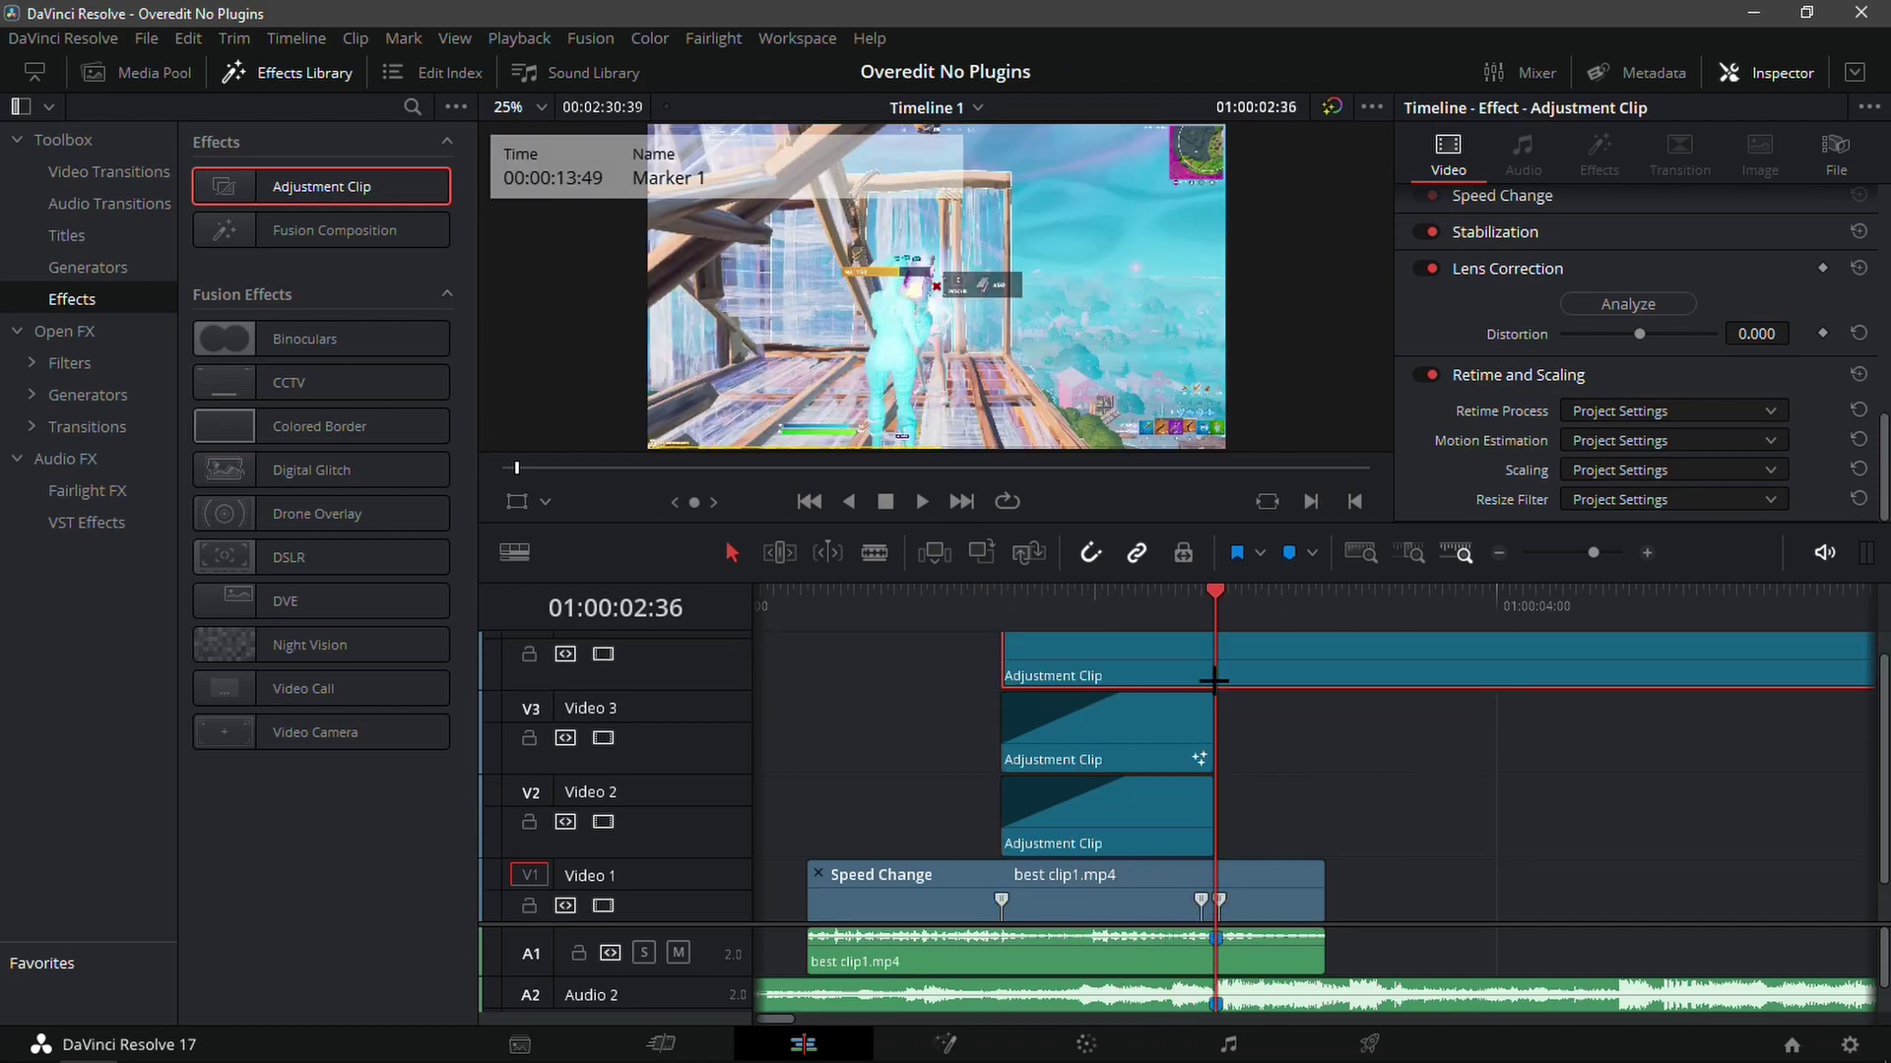
- Split the top adjustment clip at the marker, delete the remainder, and select the trimmed clip
key("ctrl+b")
key("Delete")
left_click_drag(1140, 620, 1007, 666)
left_click(1088, 656)
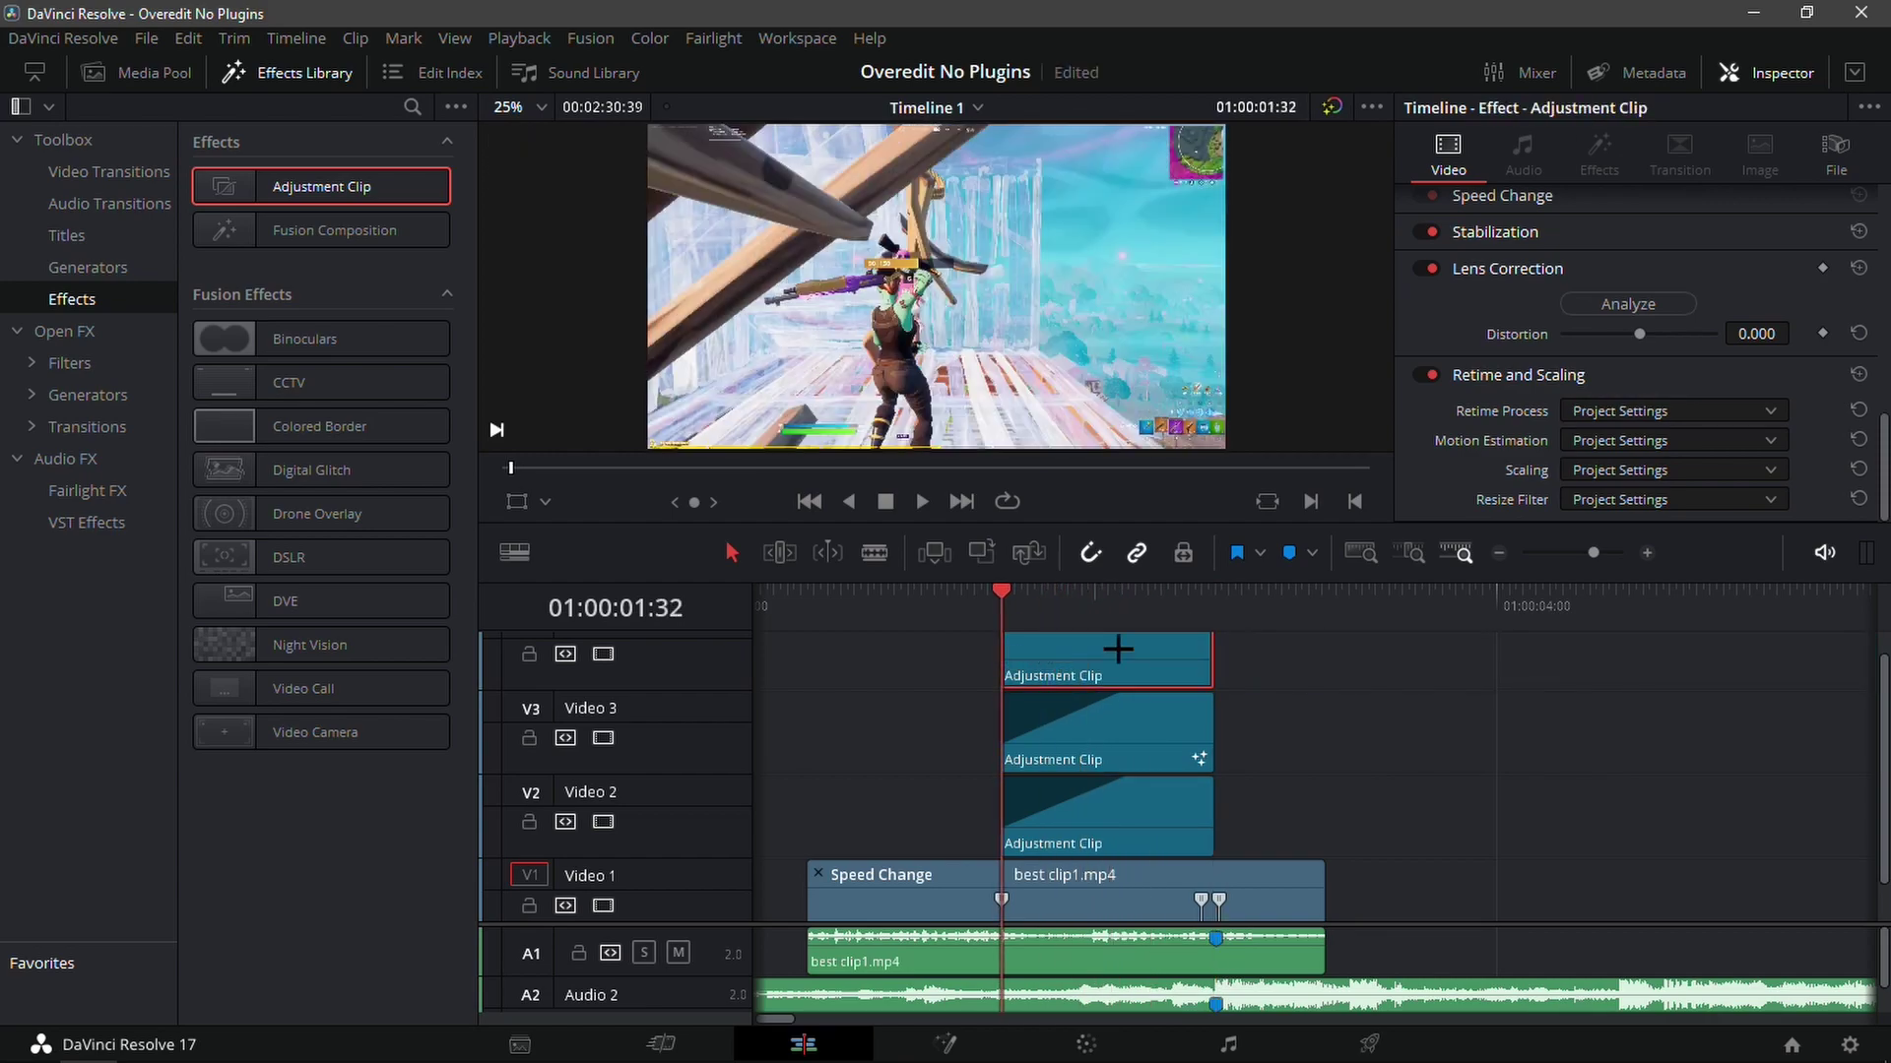
scroll(1525, 512, "up", 10)
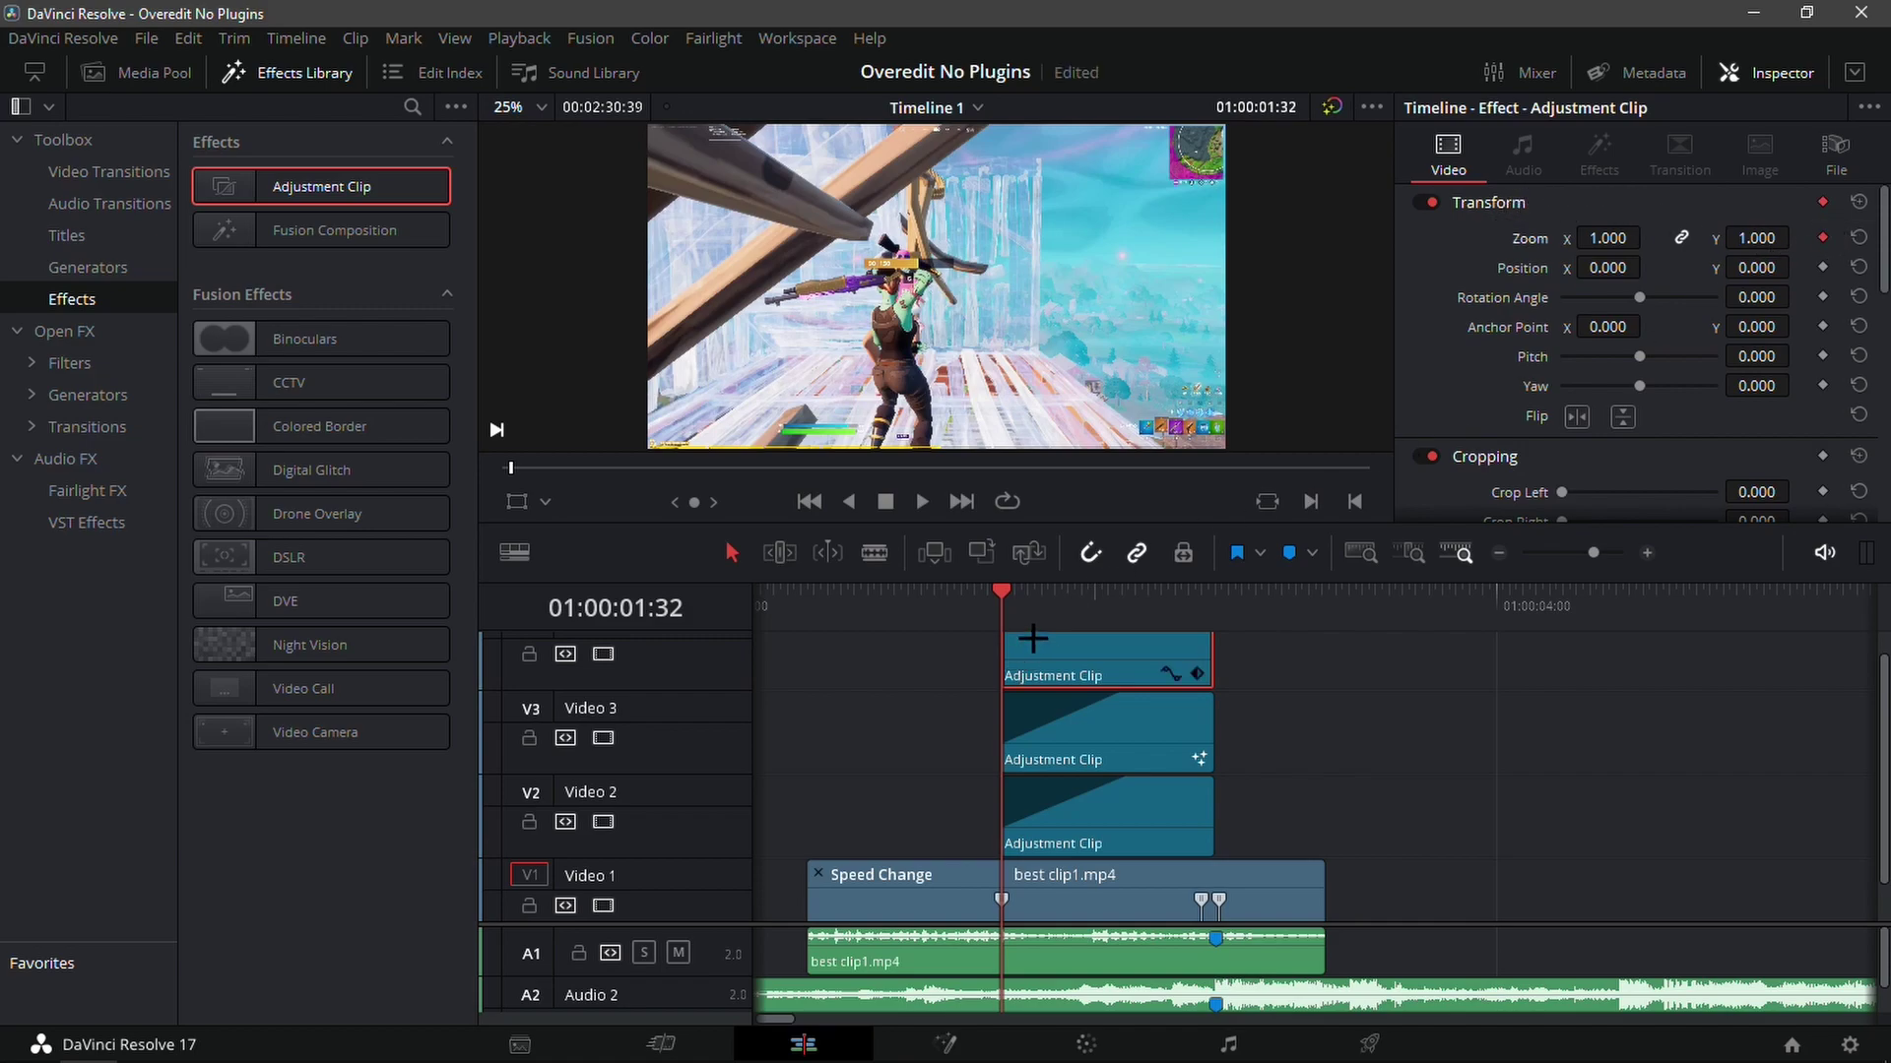
- Set the top clip's Zoom to 1.38 at 01:00:02:12
left_click_drag(1027, 607, 1133, 635)
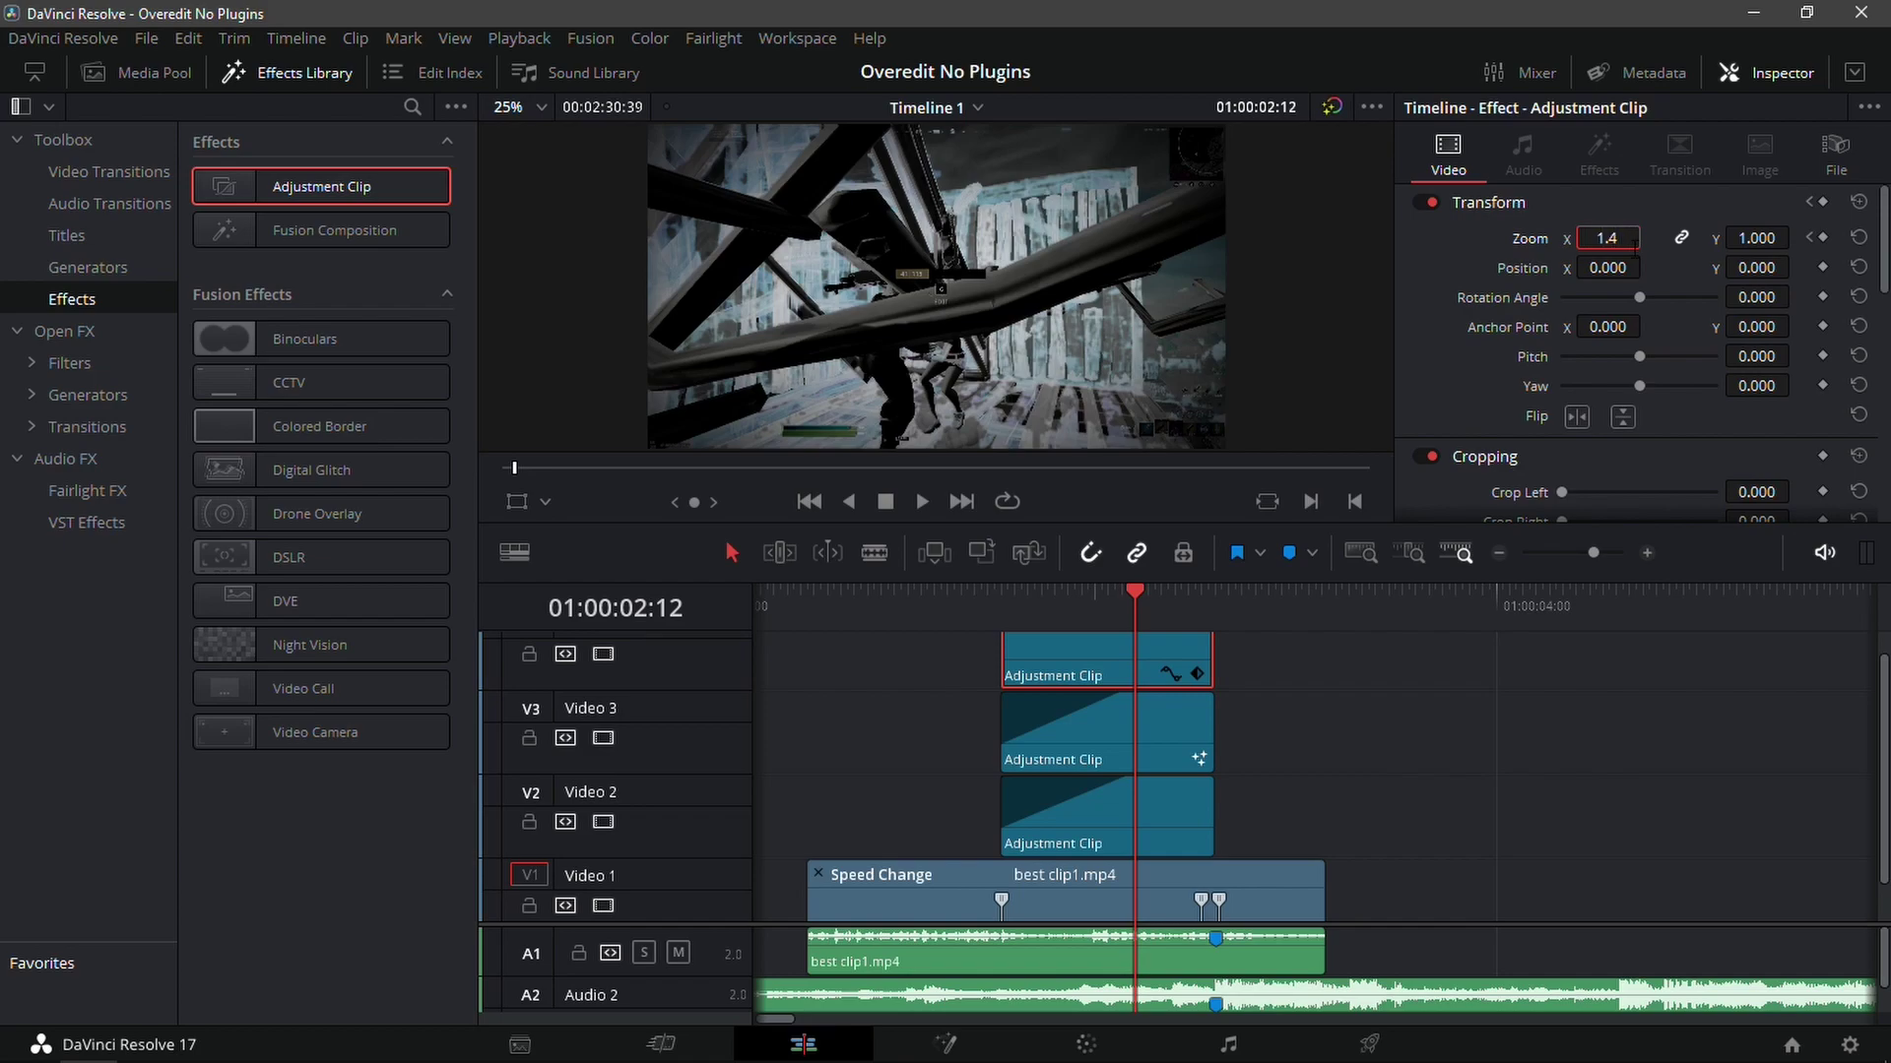
left_click(1635, 248)
type("1.38")
key("Return")
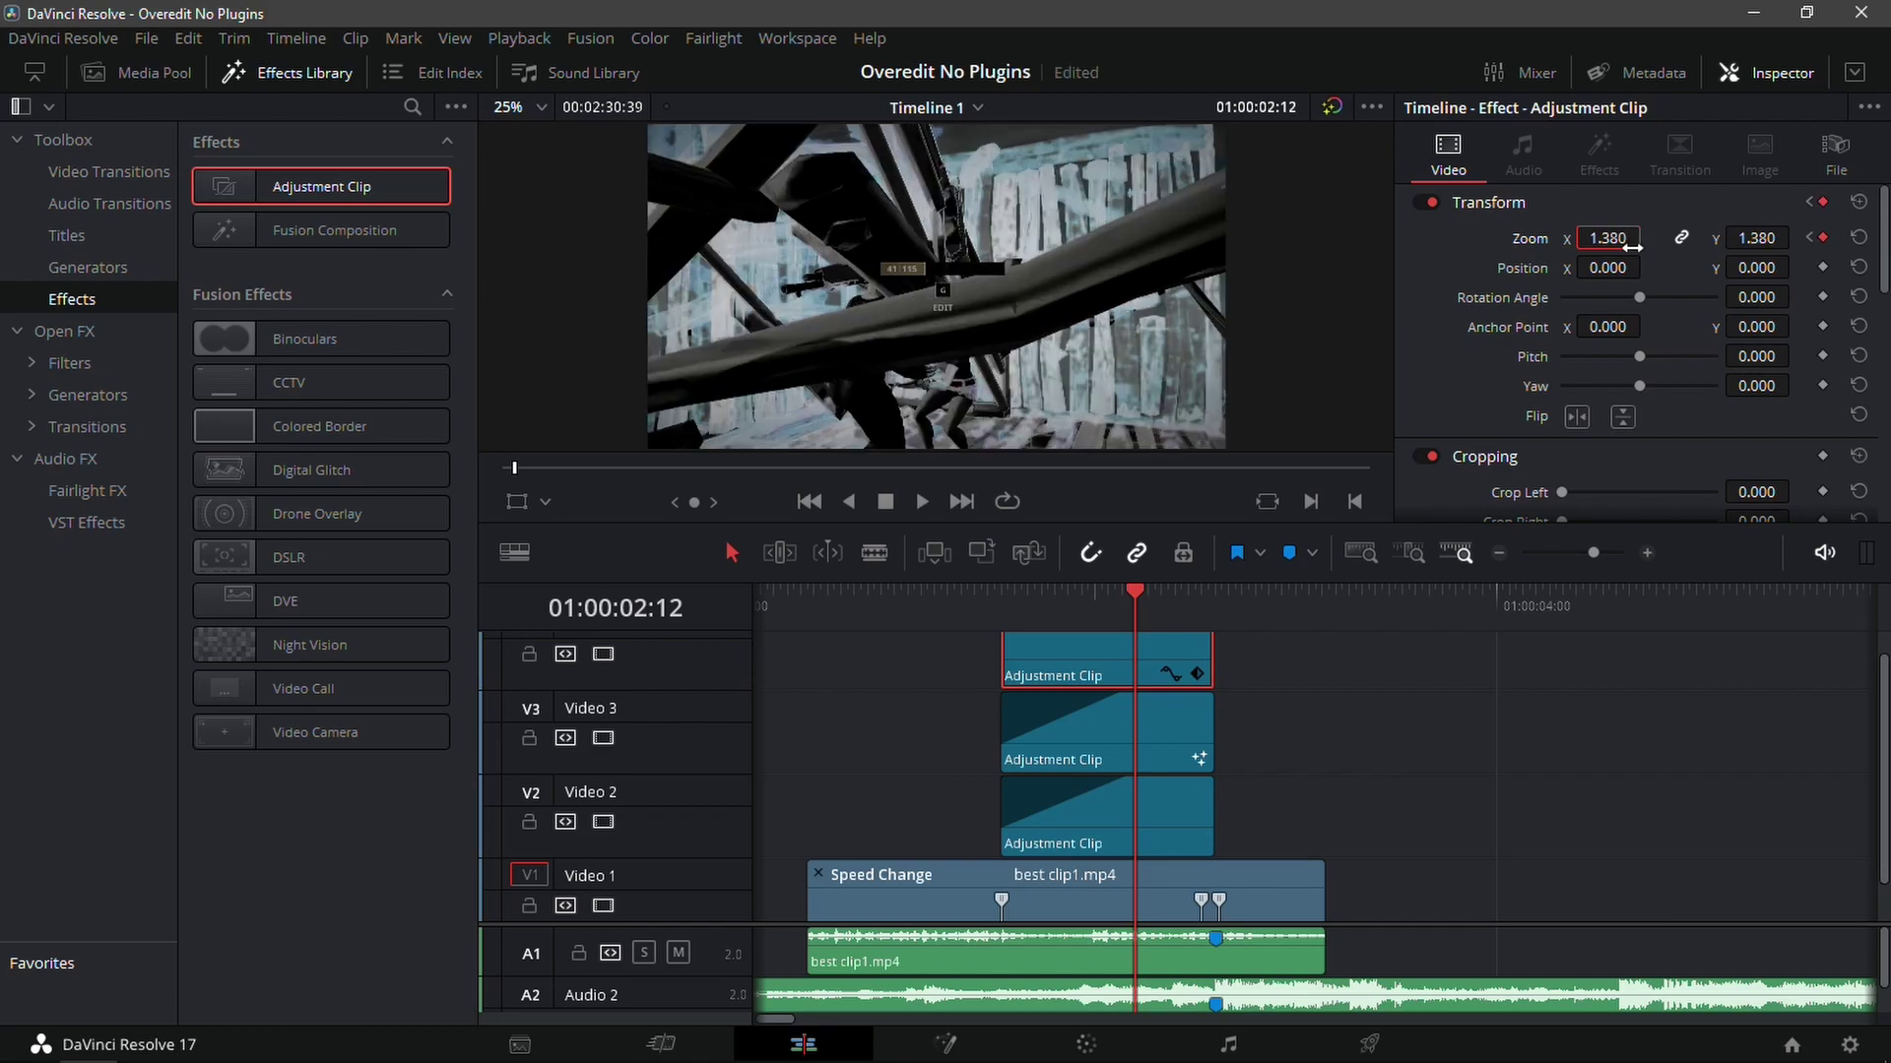
- Set the Zoom to 1.1 one frame before the marker
left_click_drag(1142, 600, 1203, 600)
key("Left")
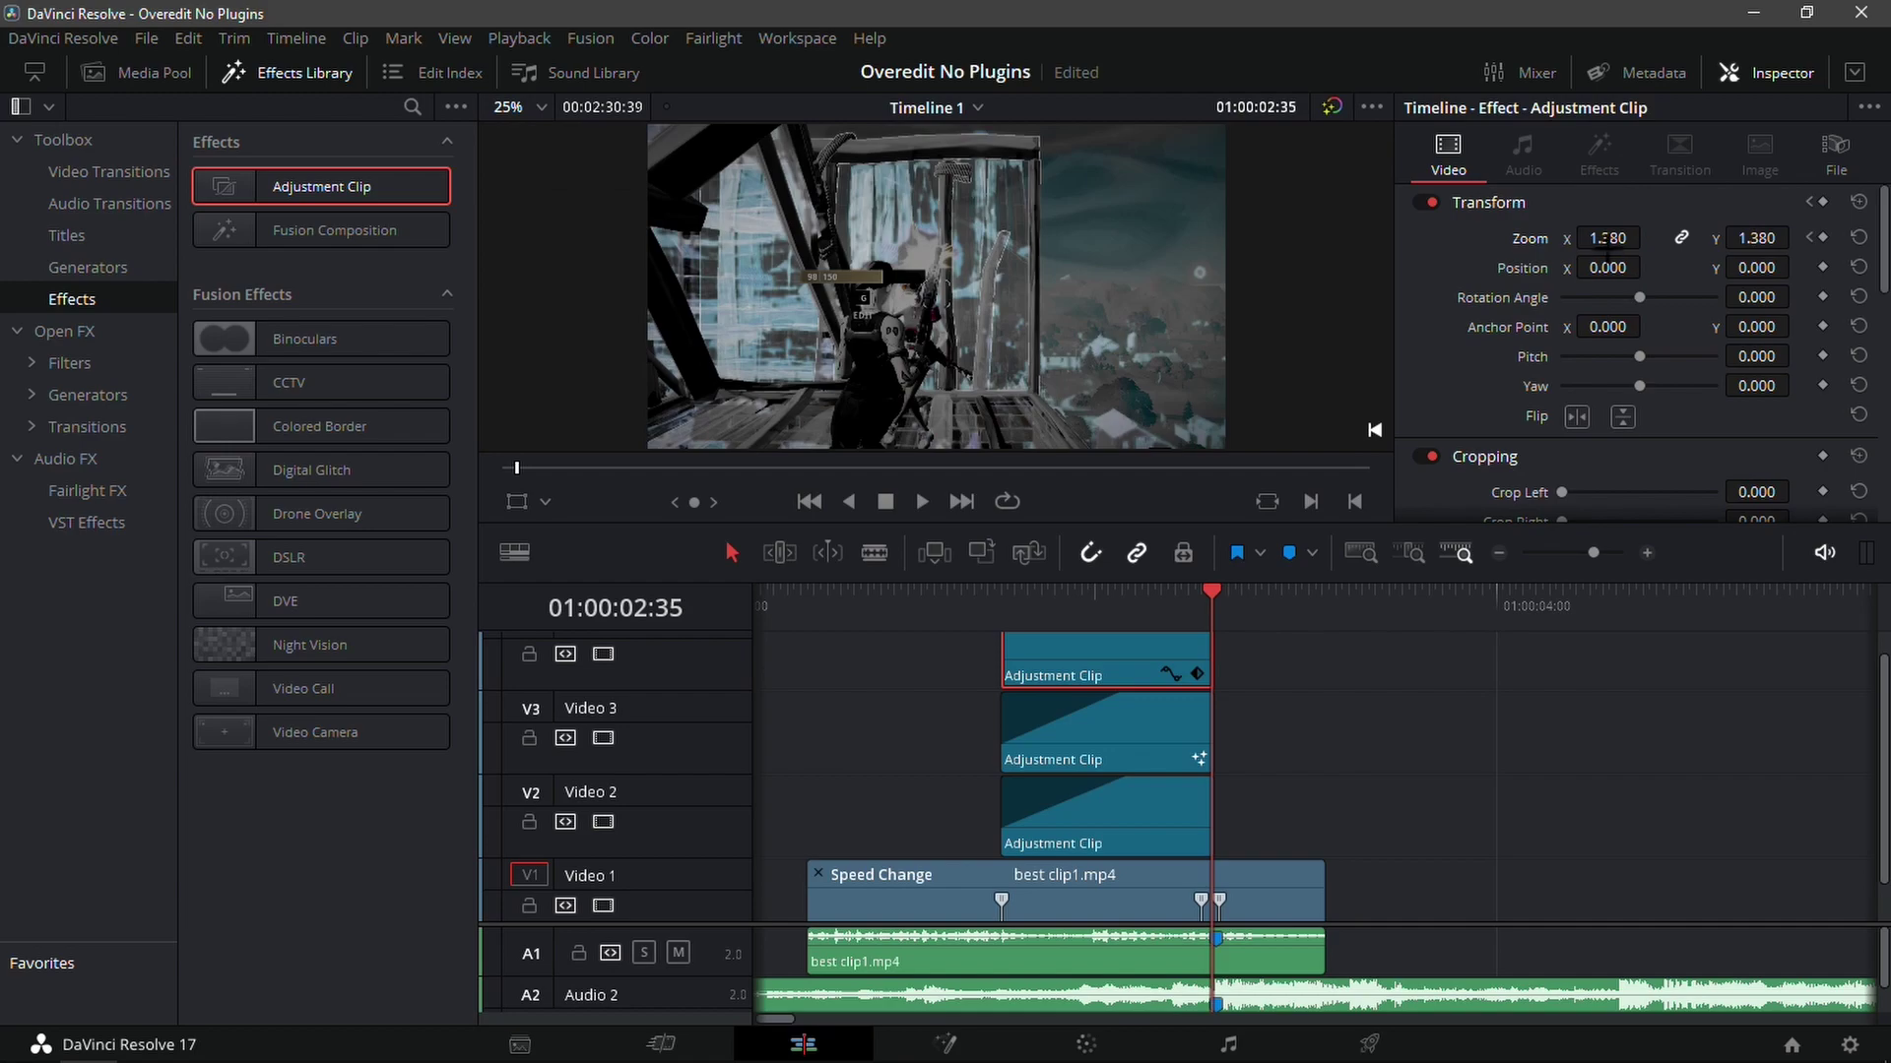
left_click(1611, 240)
type("1.1")
key("Return")
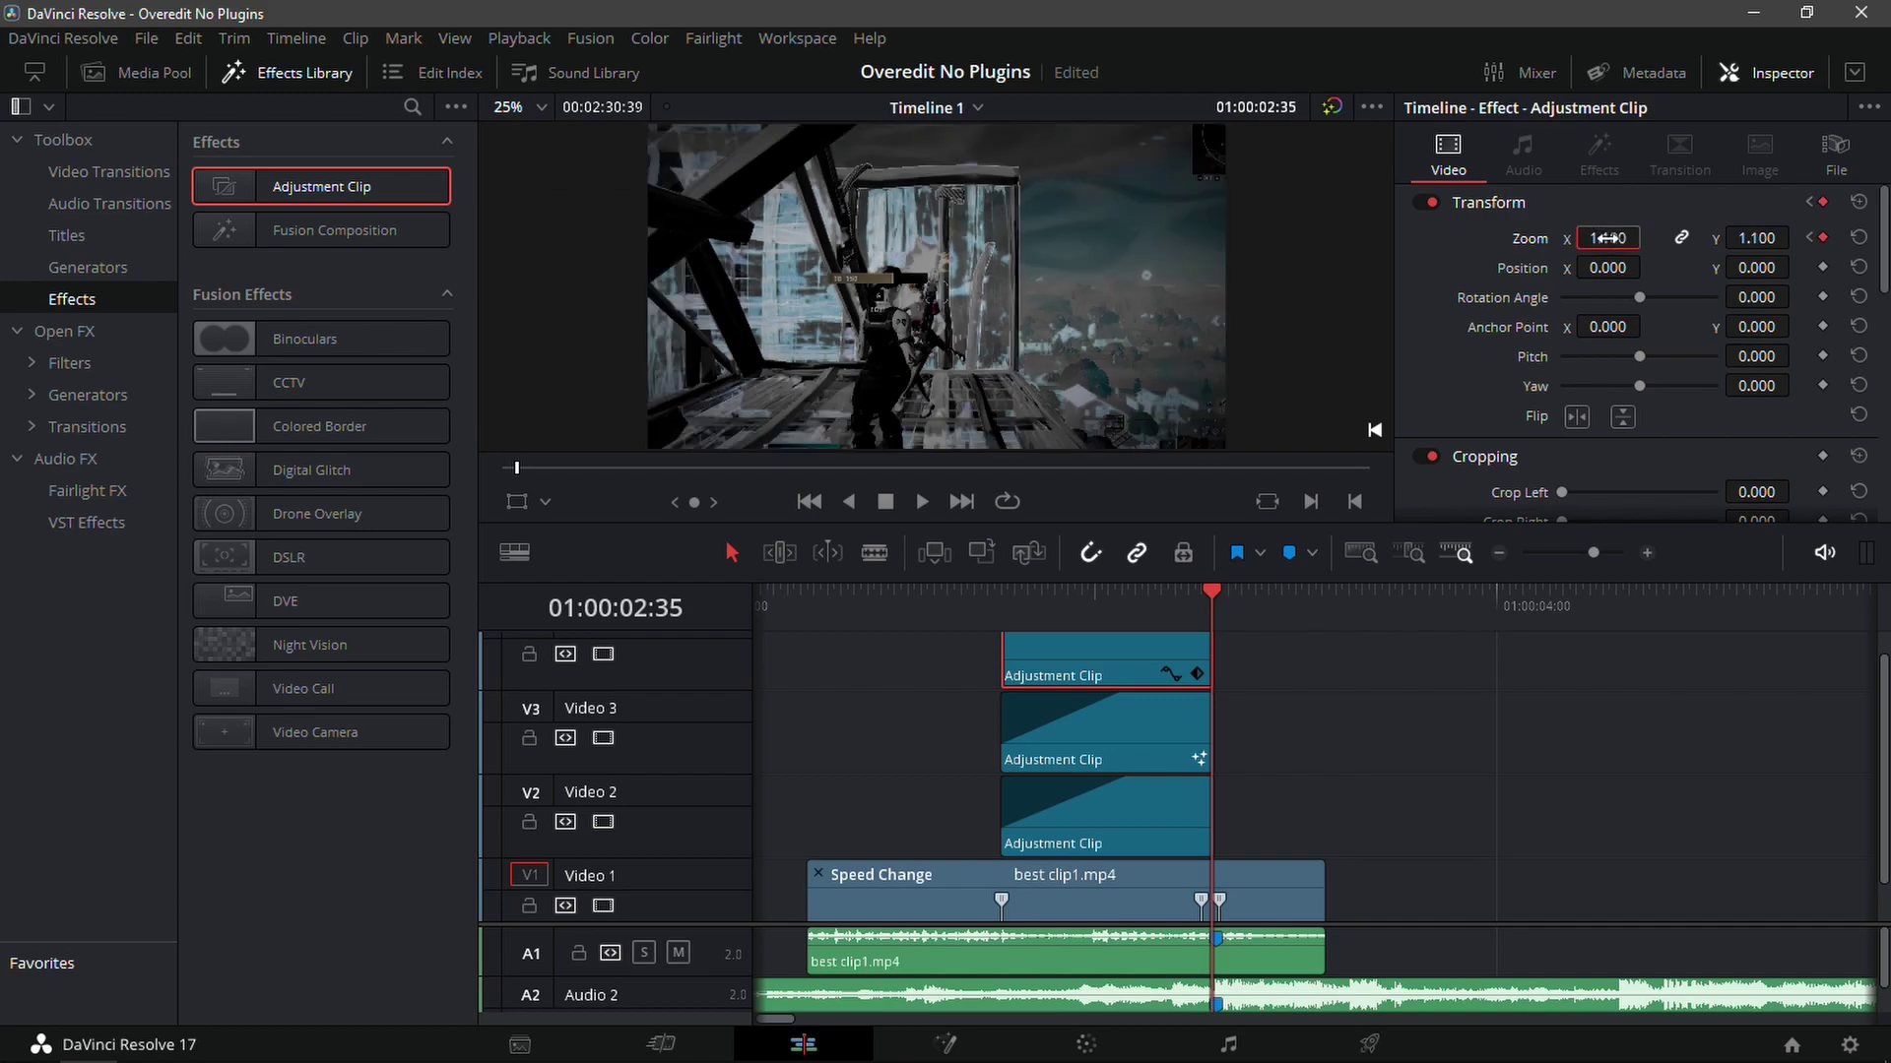
- Play back the zoom punch-in and the finished edit from the clip's start
left_click_drag(973, 618, 967, 619)
key("space")
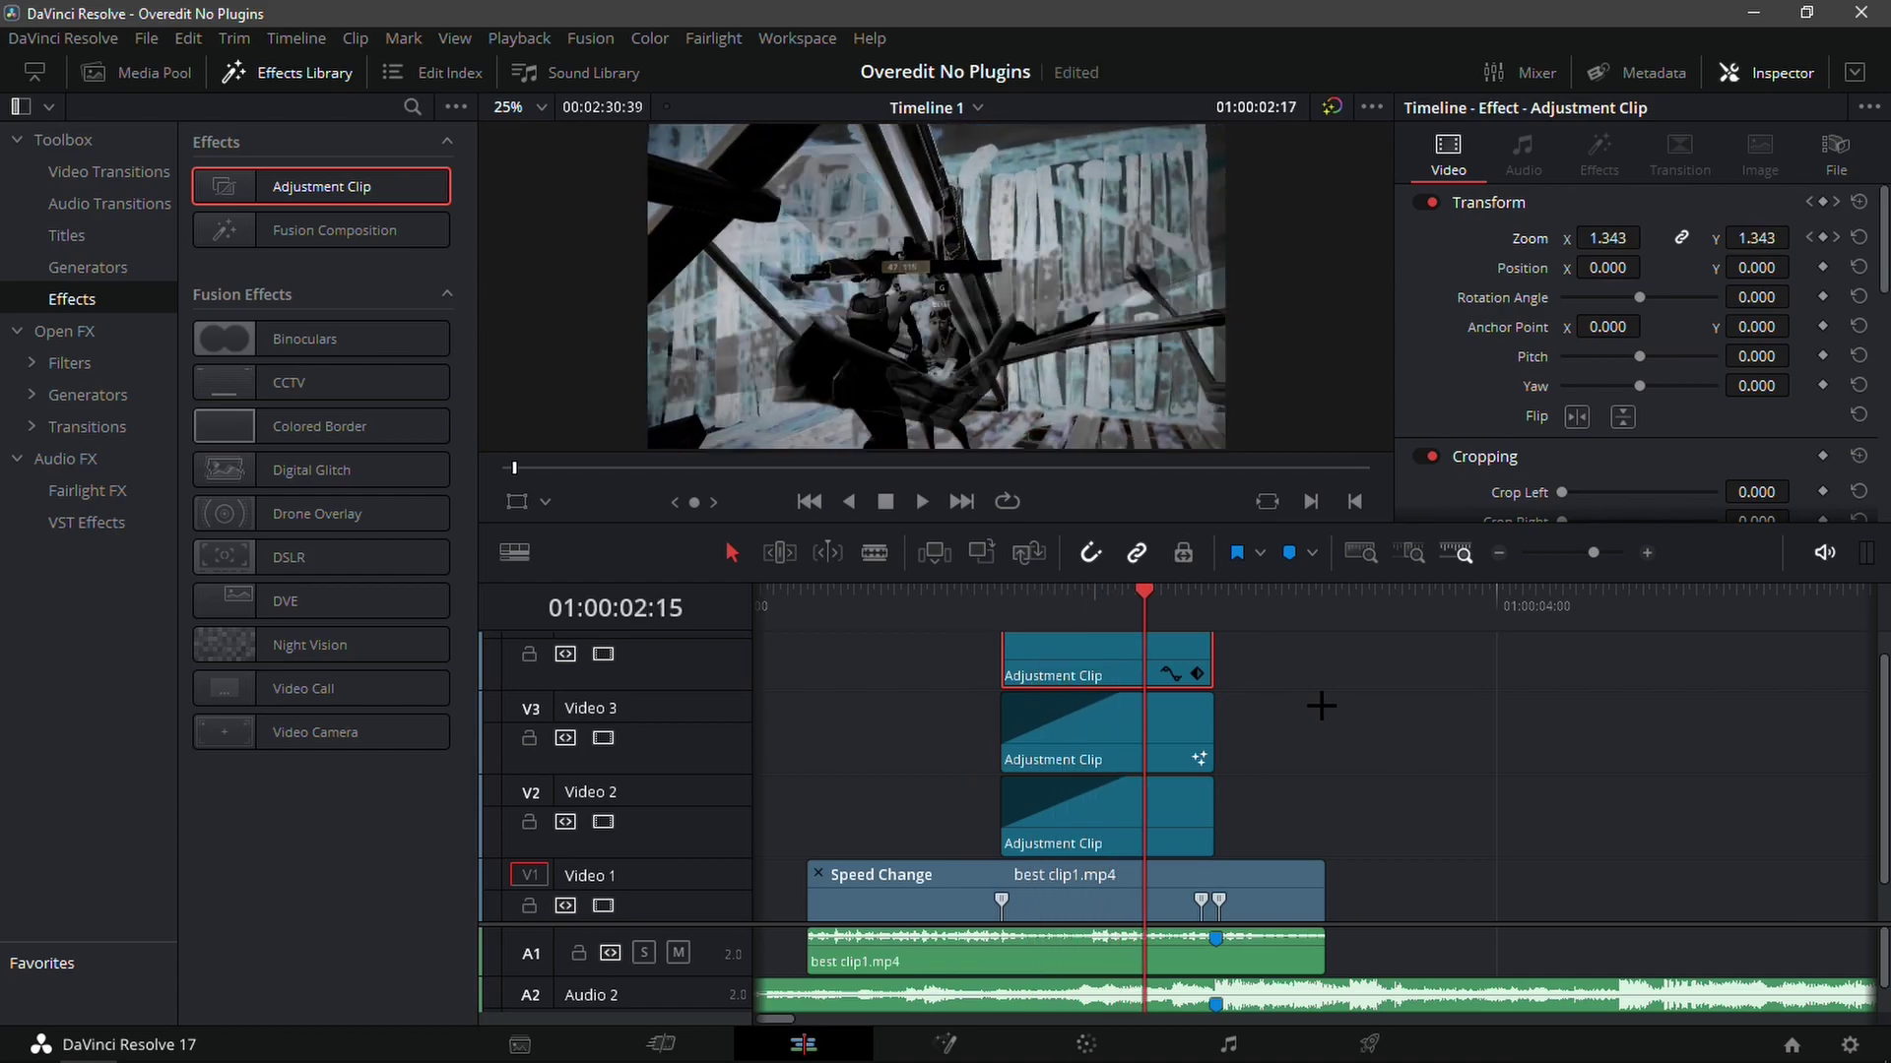
left_click_drag(1283, 615, 905, 686)
key("ctrl+r")
key("space")
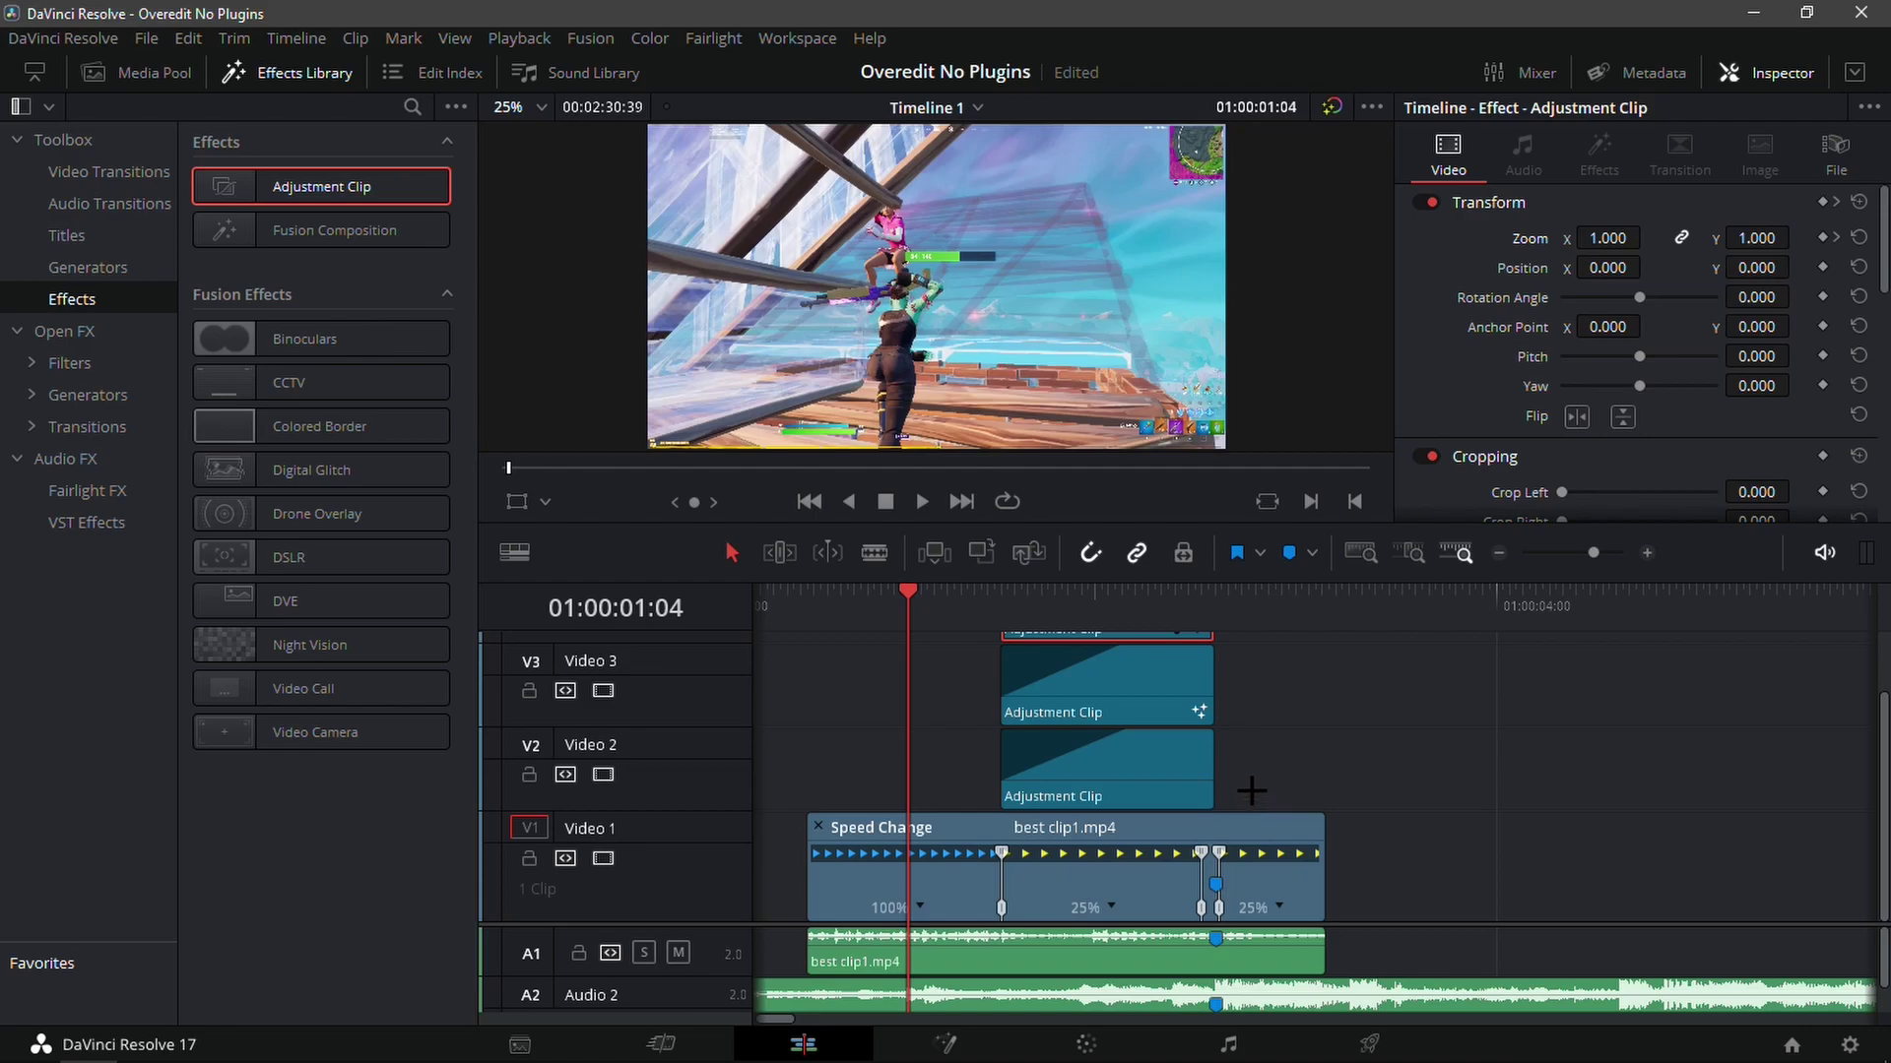
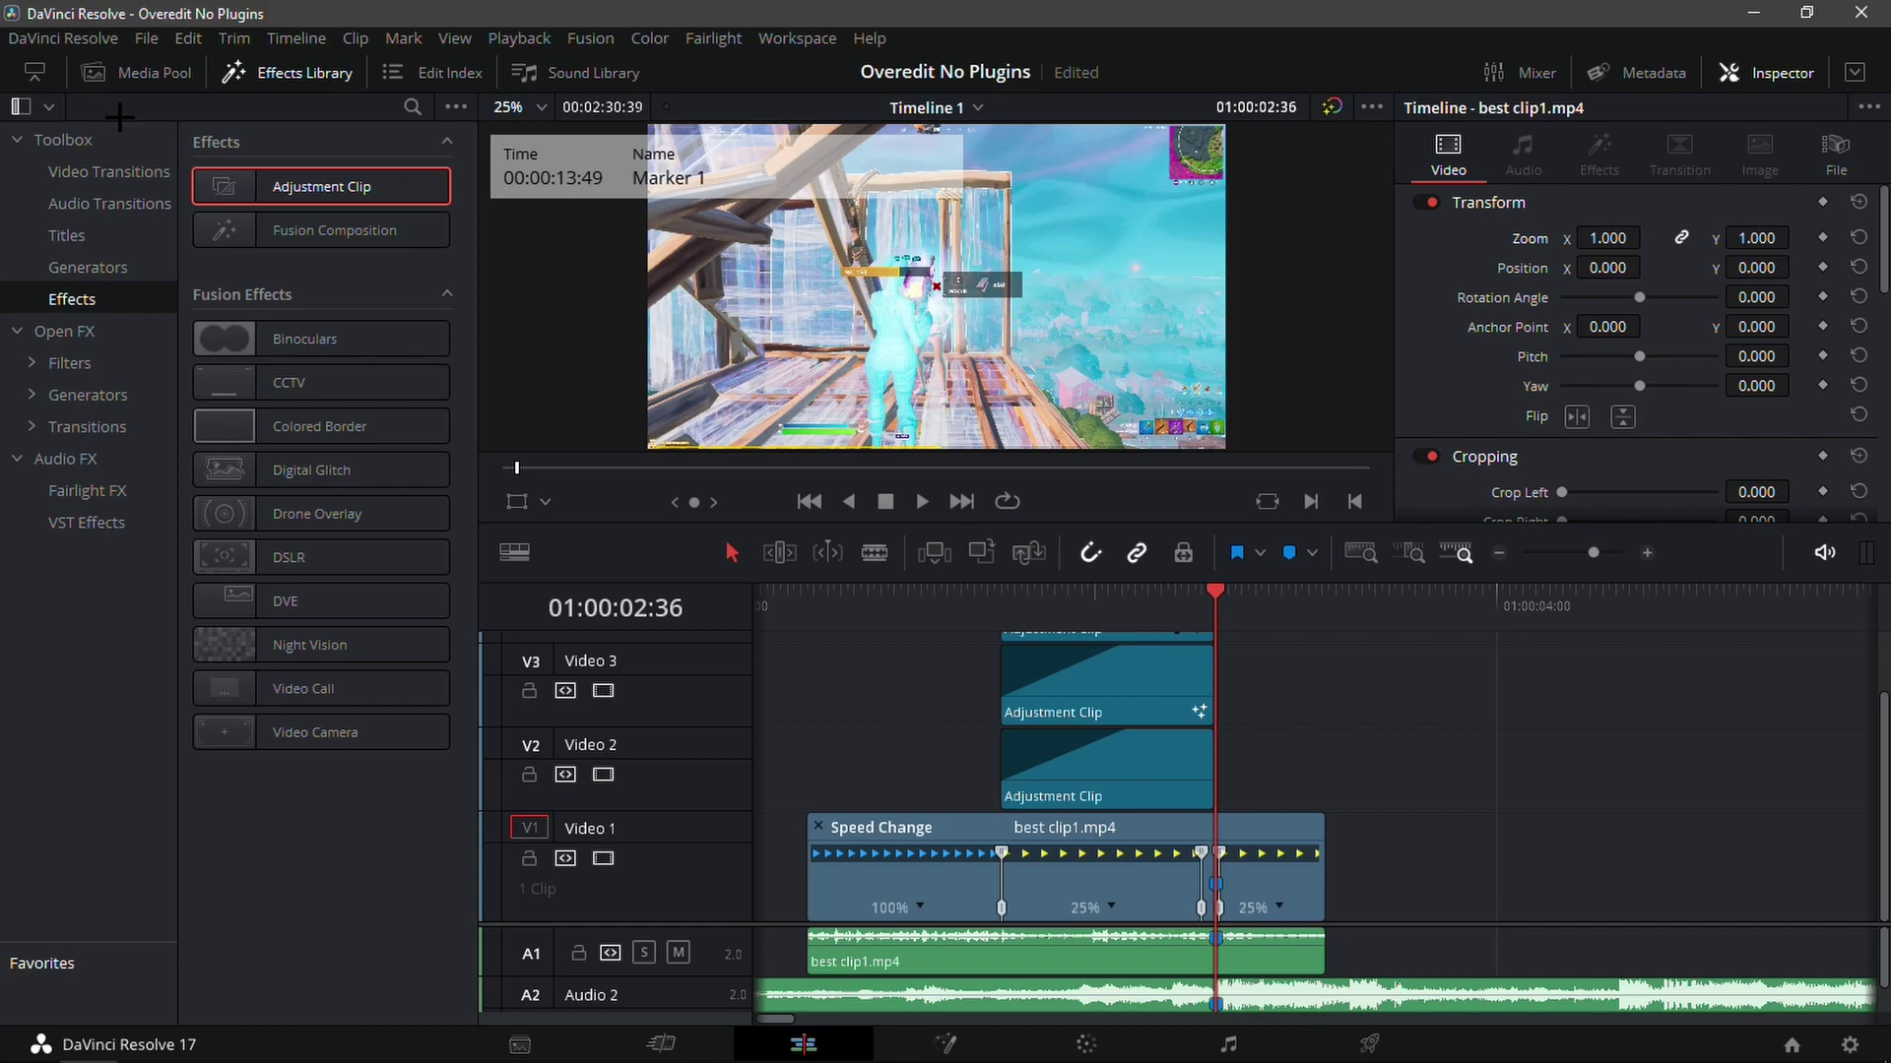
- Drag an Adjustment Clip from the Effects toolbox onto V2, directly after the first adjustment clip
left_click_drag(246, 185, 1223, 784)
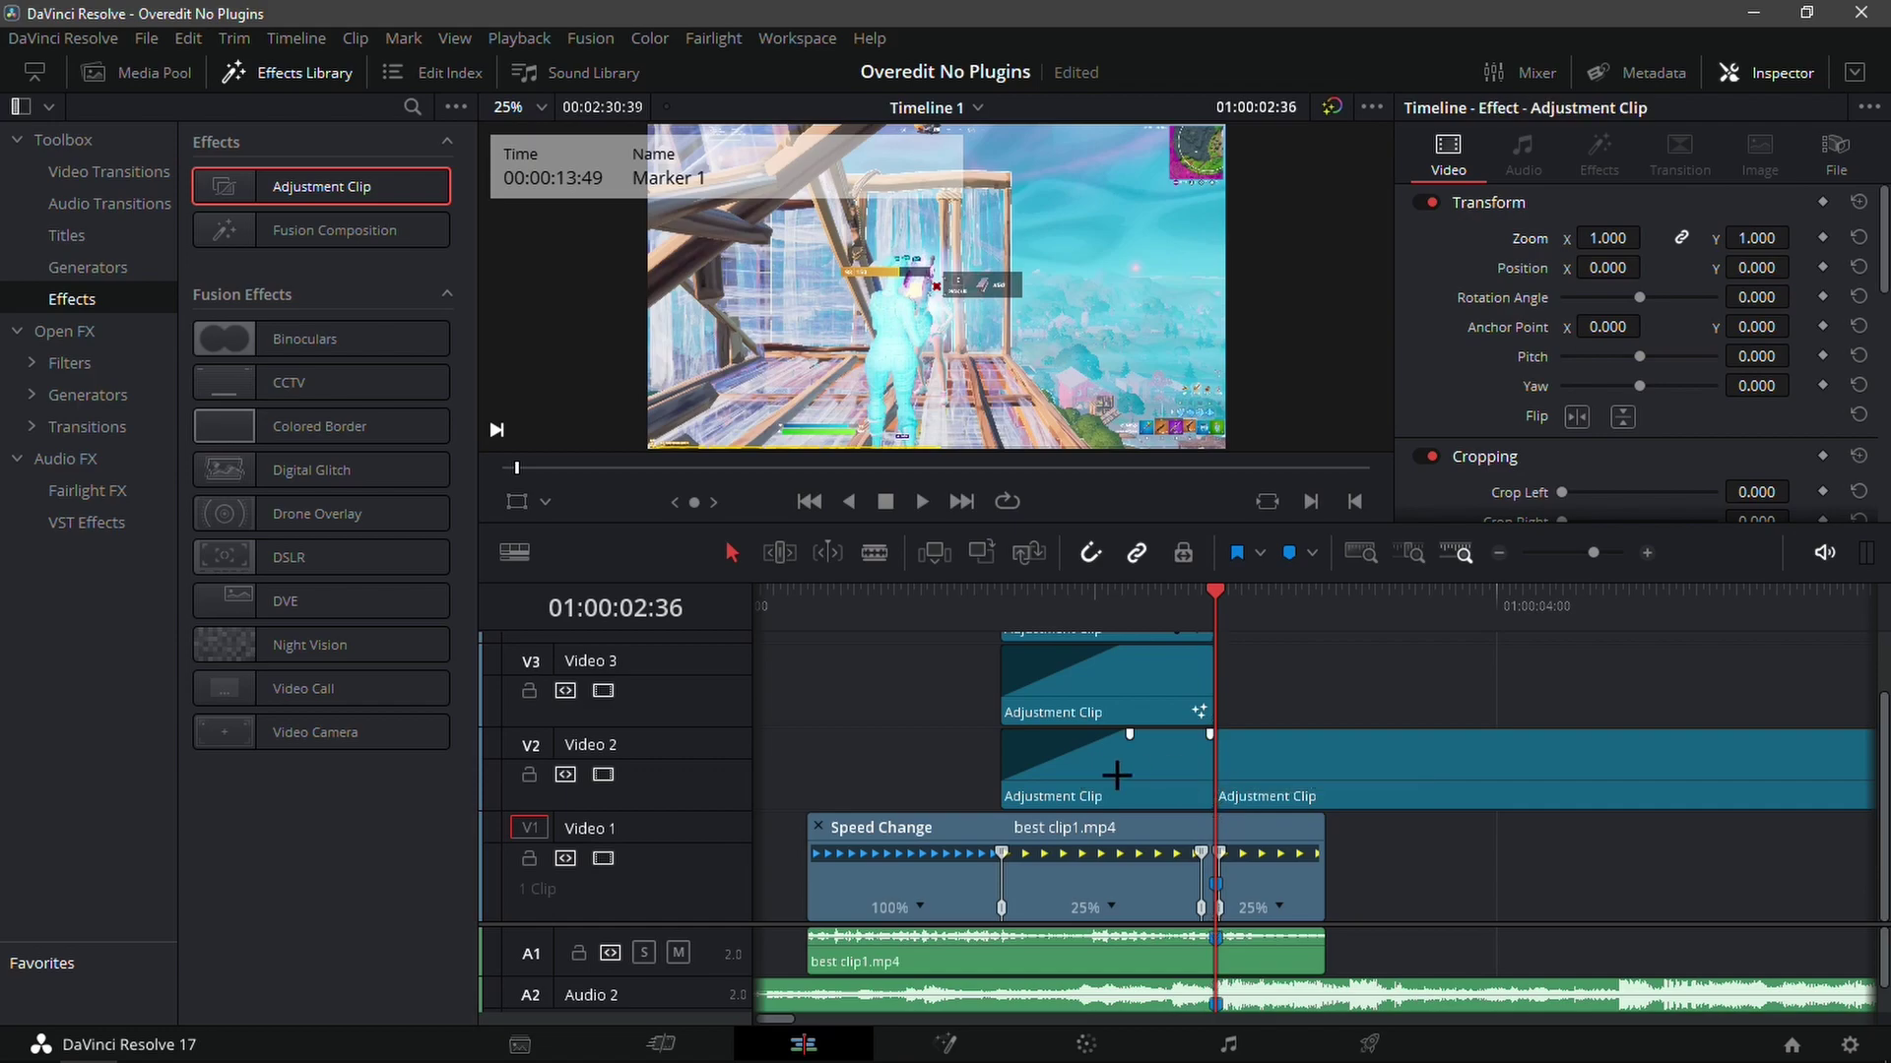
- Blade the new V2 adjustment clip where best clip1.mp4 ends and delete the overhanging piece
left_click(1254, 753)
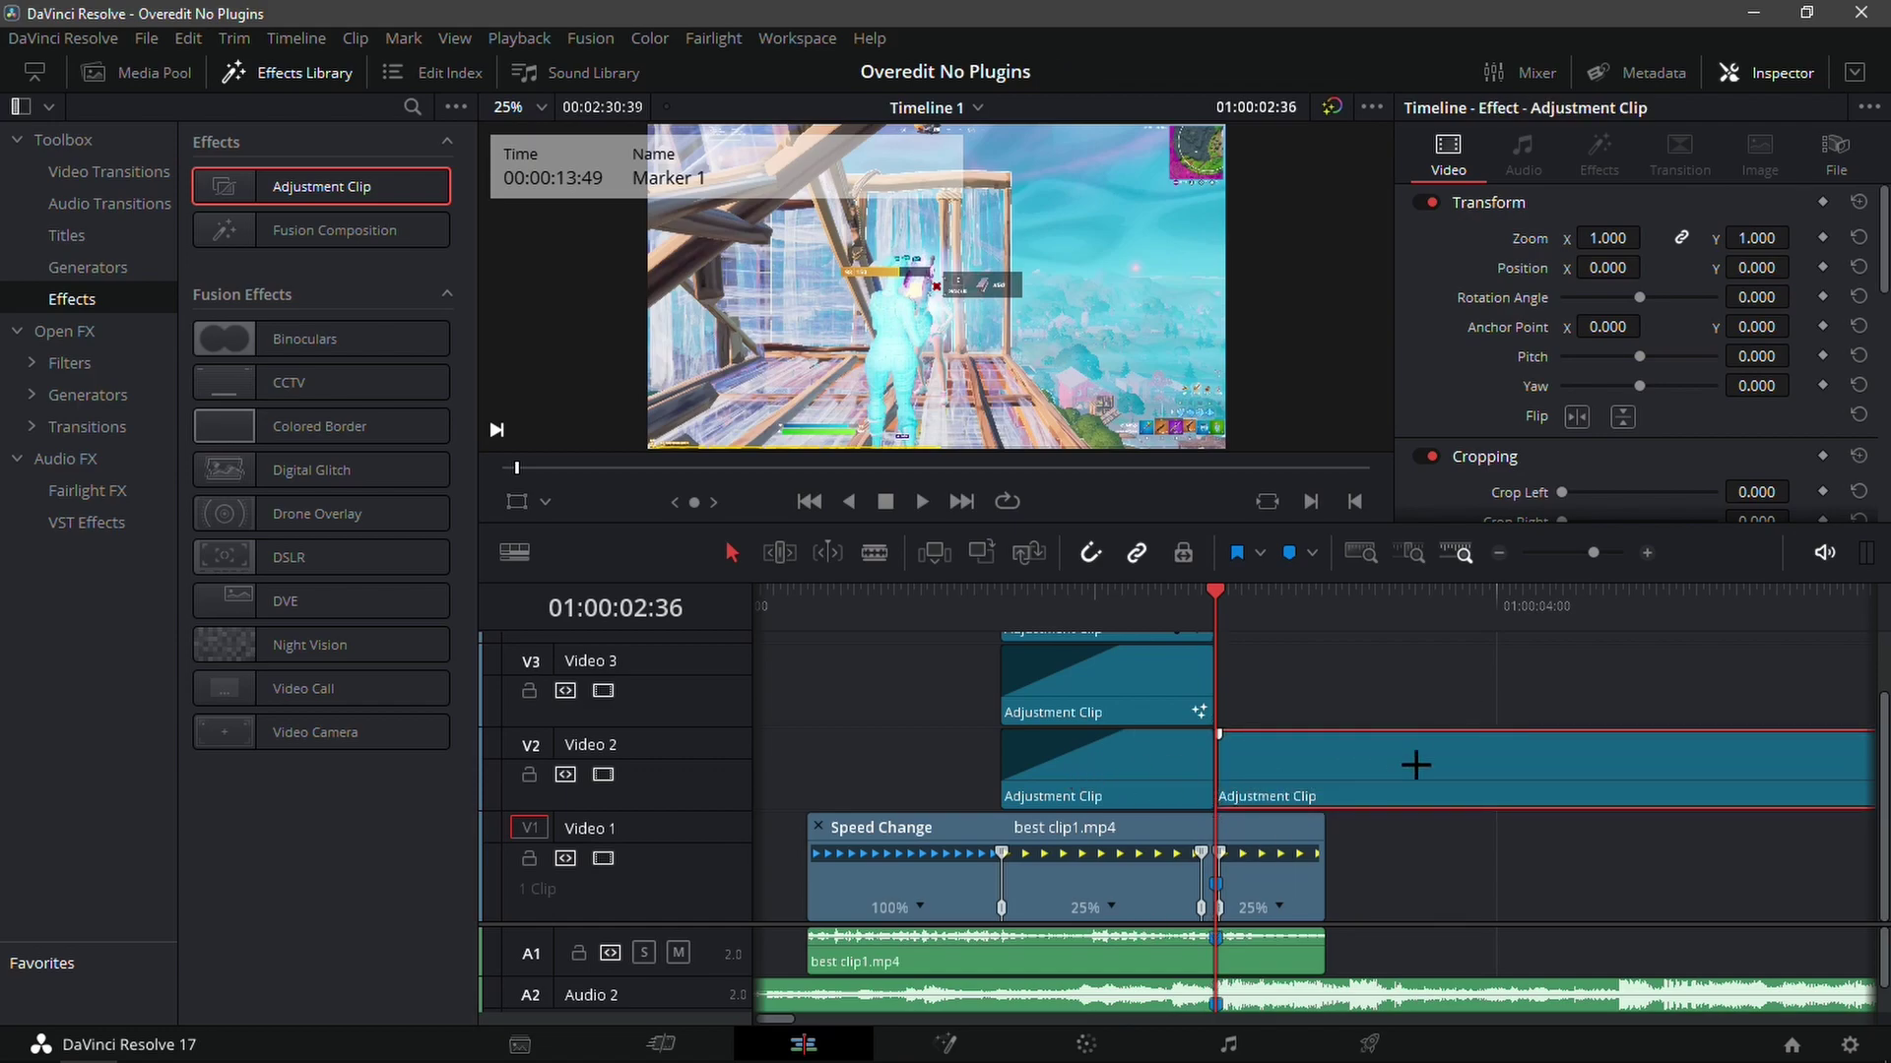
left_click(1326, 596)
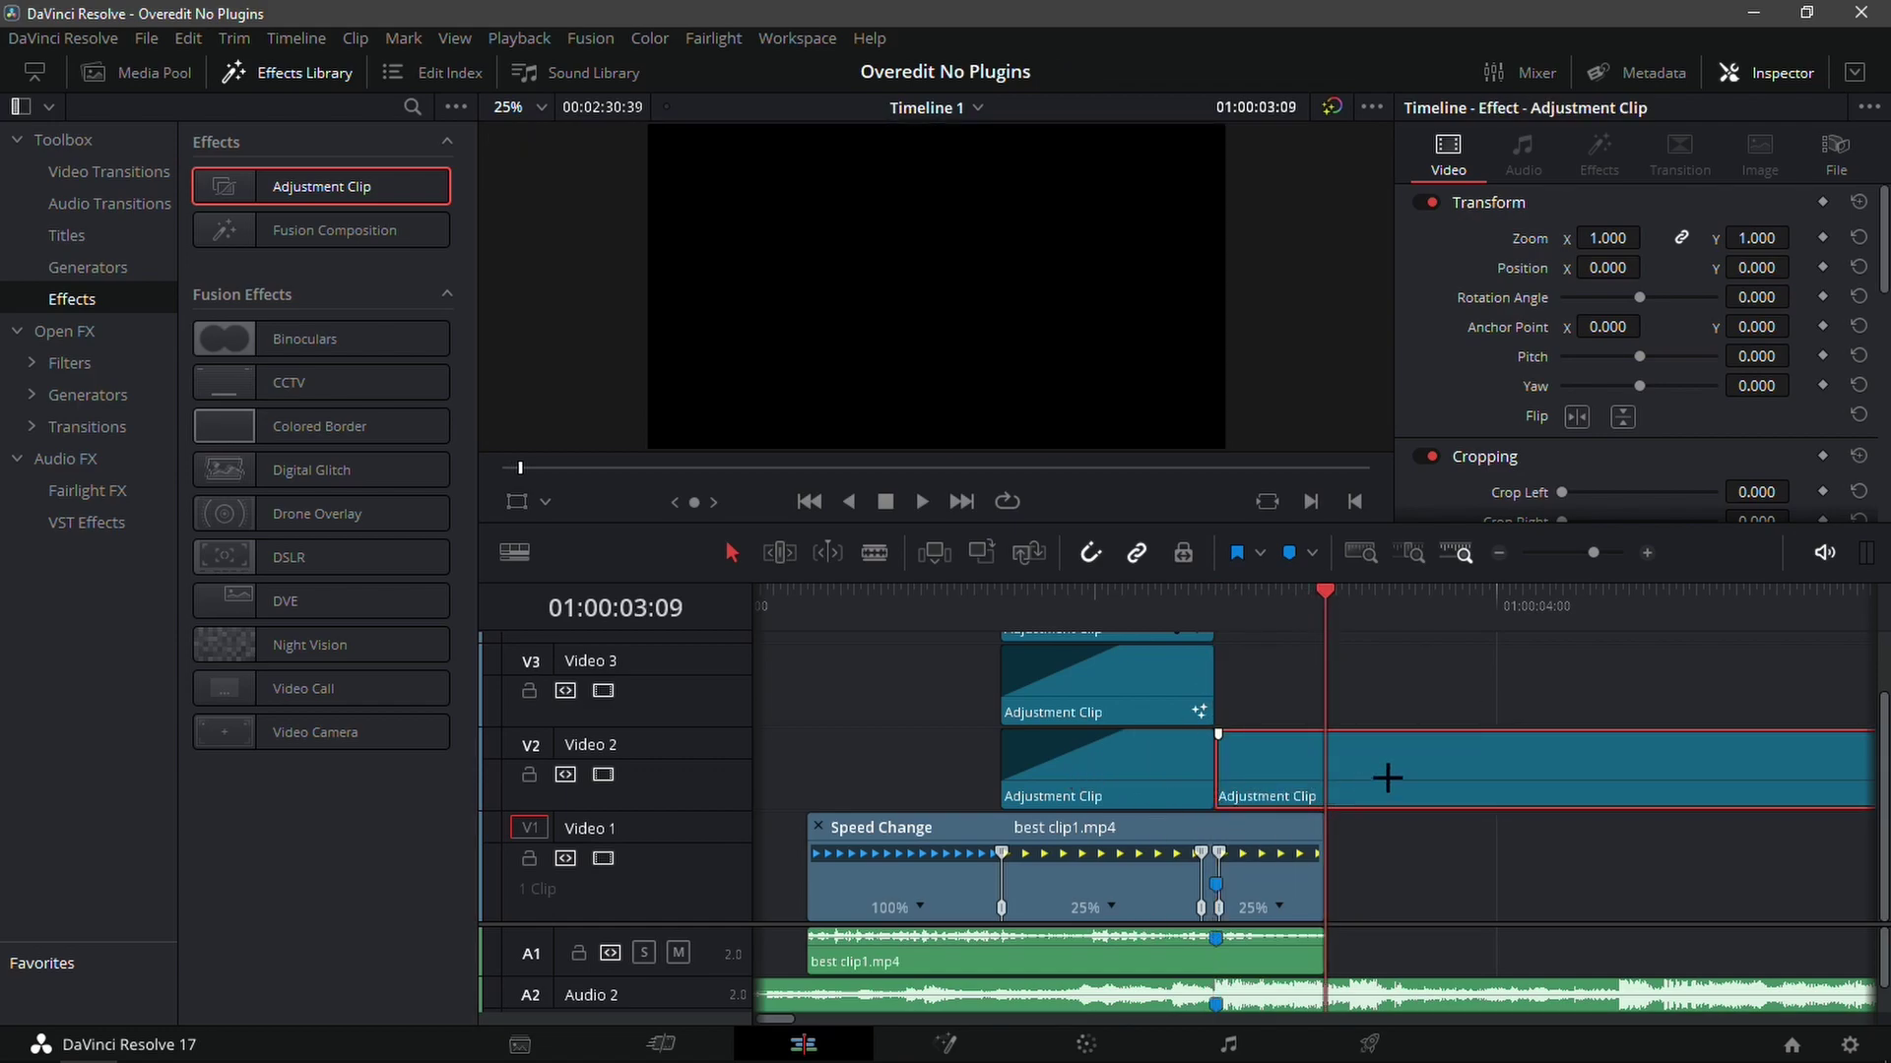
key("ctrl+b")
key("Delete")
left_click_drag(1305, 613, 1245, 646)
left_click(1271, 792)
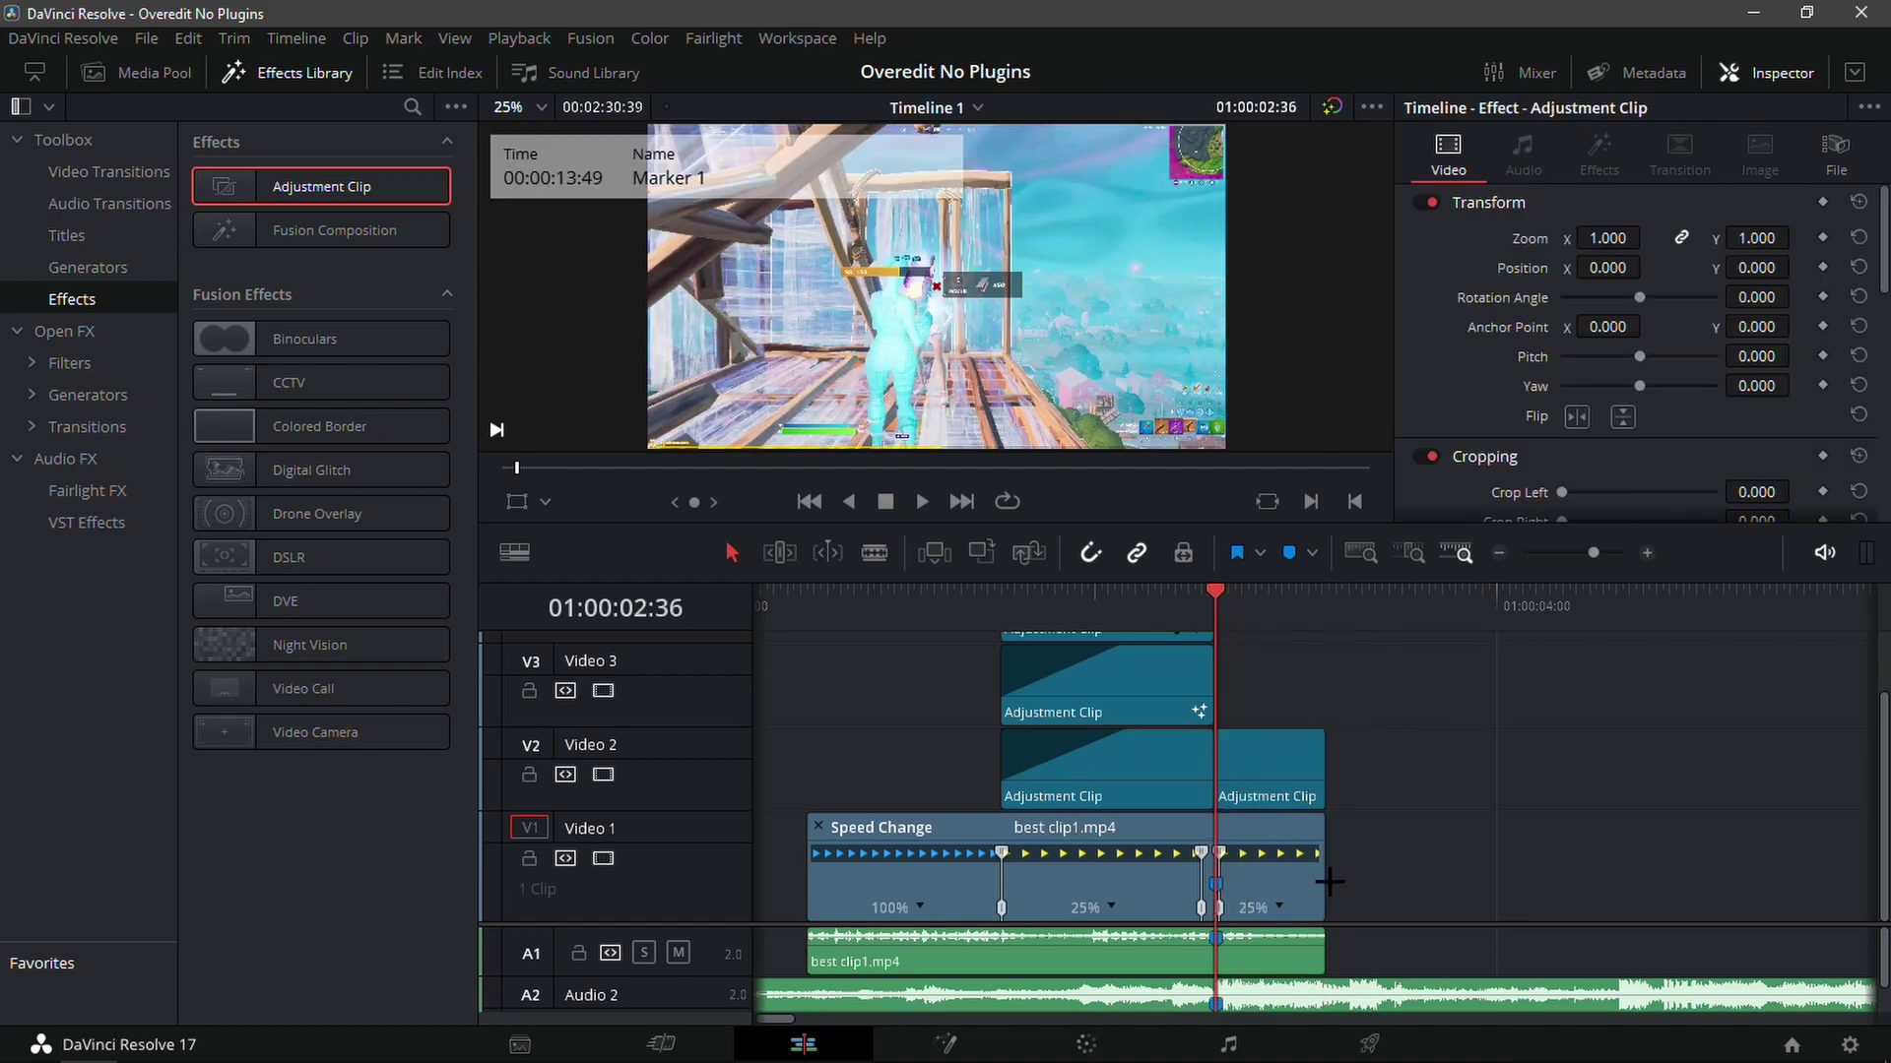
- Import the 'Ovdt impact no plugins.setting' preset into the adjustment clip's Fusion node graph
left_click(945, 1044)
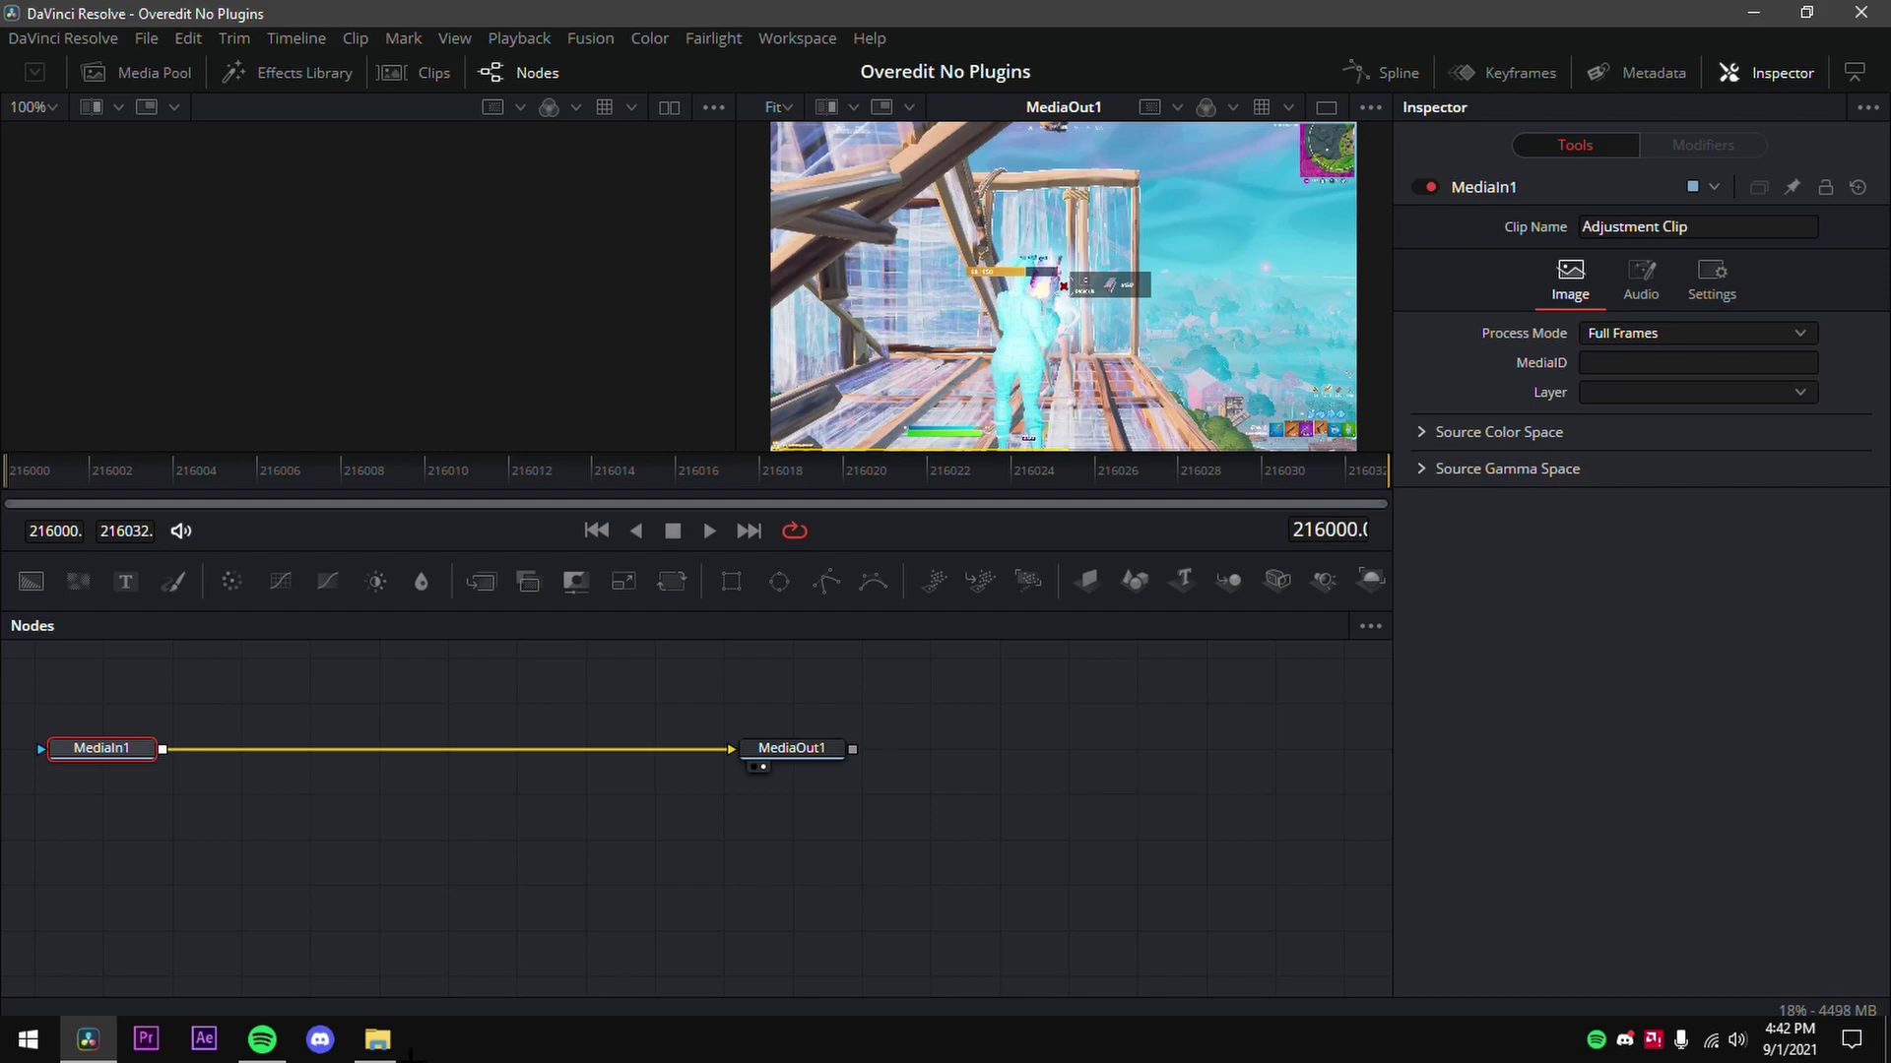
left_click(377, 1038)
left_click_drag(696, 288, 365, 814)
left_click(480, 946)
left_click_drag(686, 825, 549, 825)
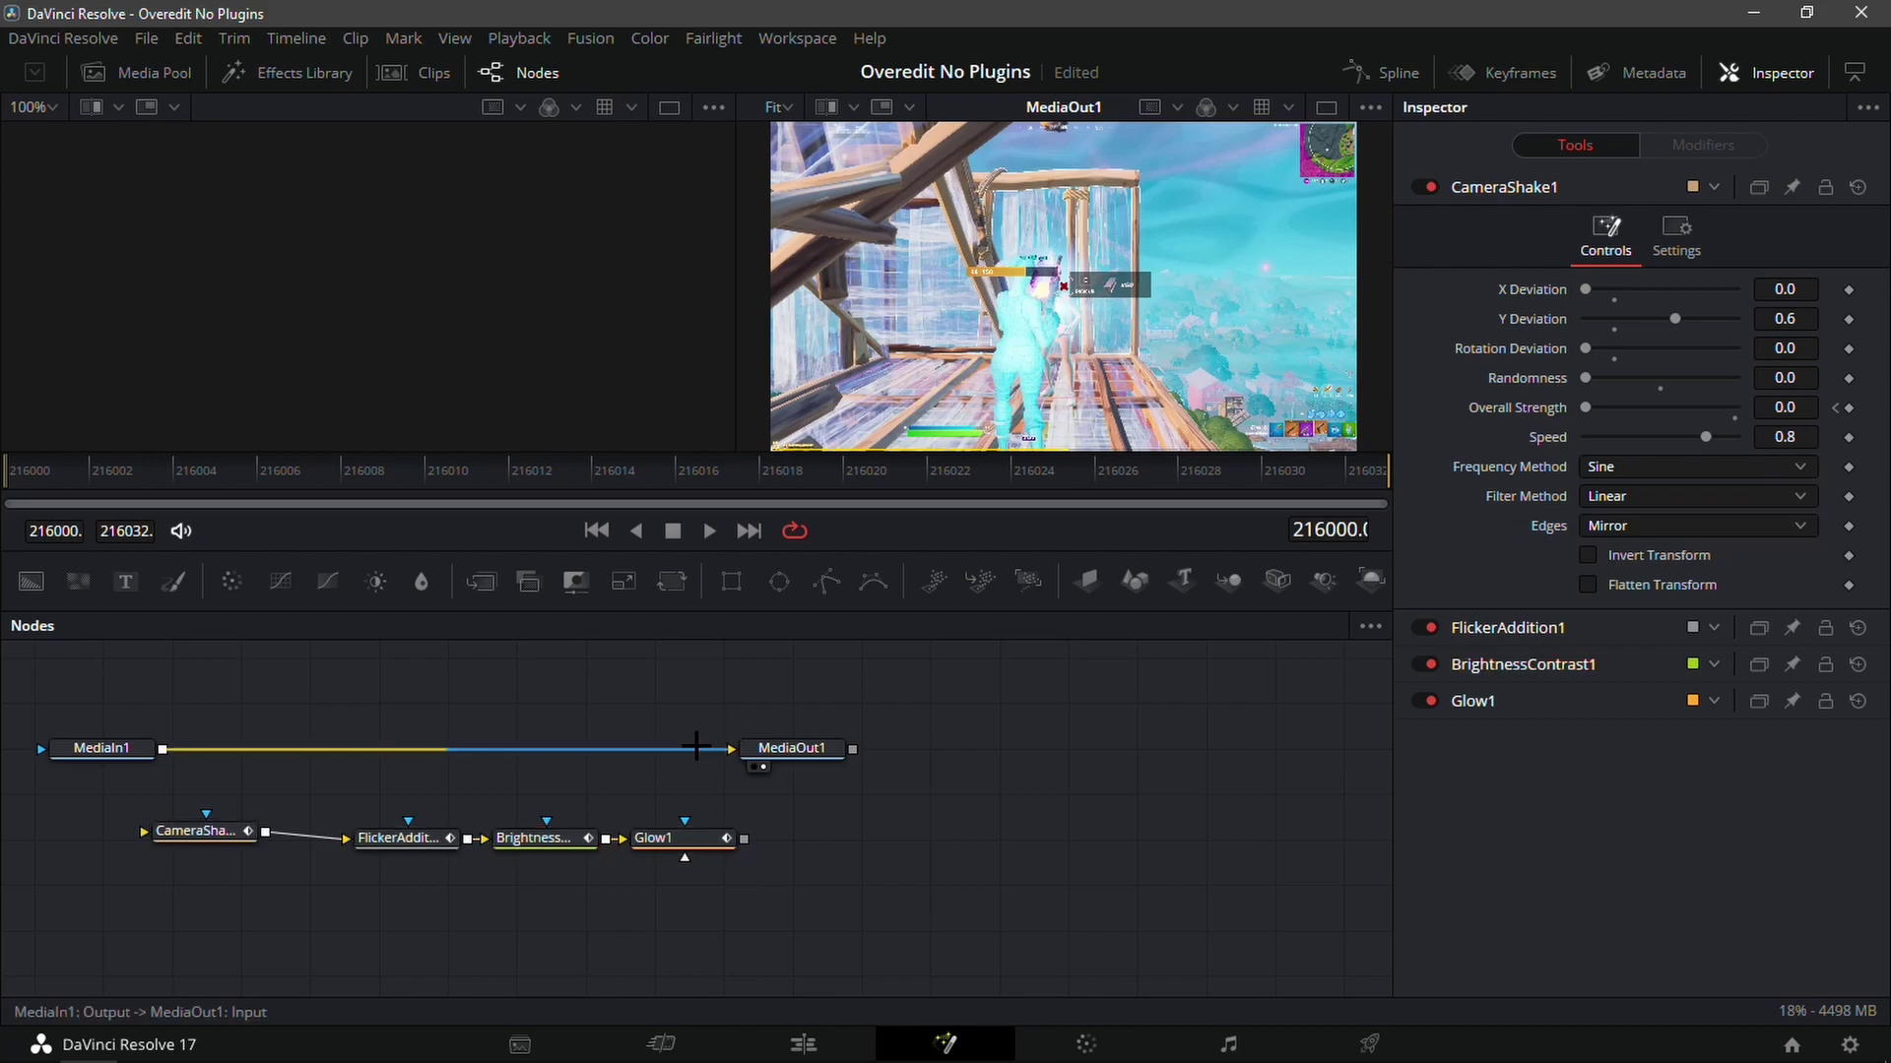
- Rewire the graph so MediaIn1 feeds CameraShake1 and Glow1 outputs to MediaOut1
left_click_drag(696, 748, 260, 849)
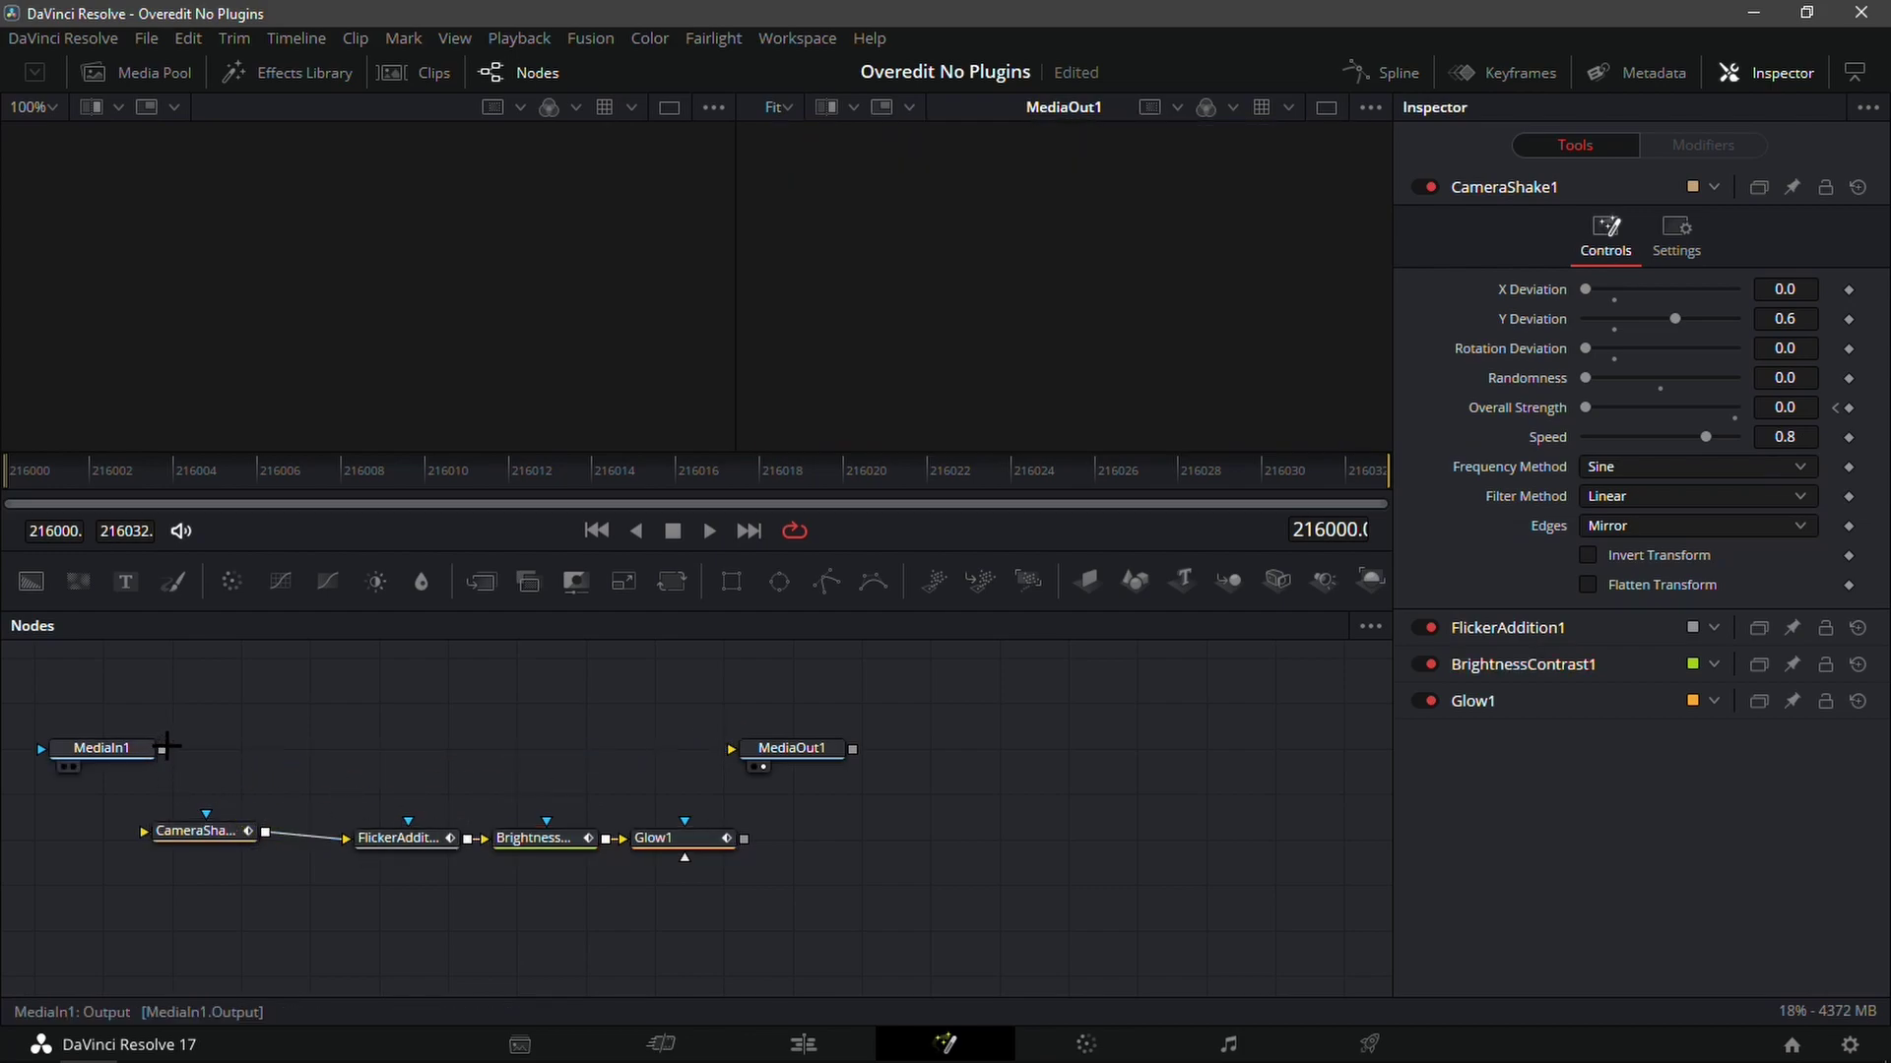
left_click_drag(163, 748, 144, 832)
left_click_drag(759, 835, 731, 749)
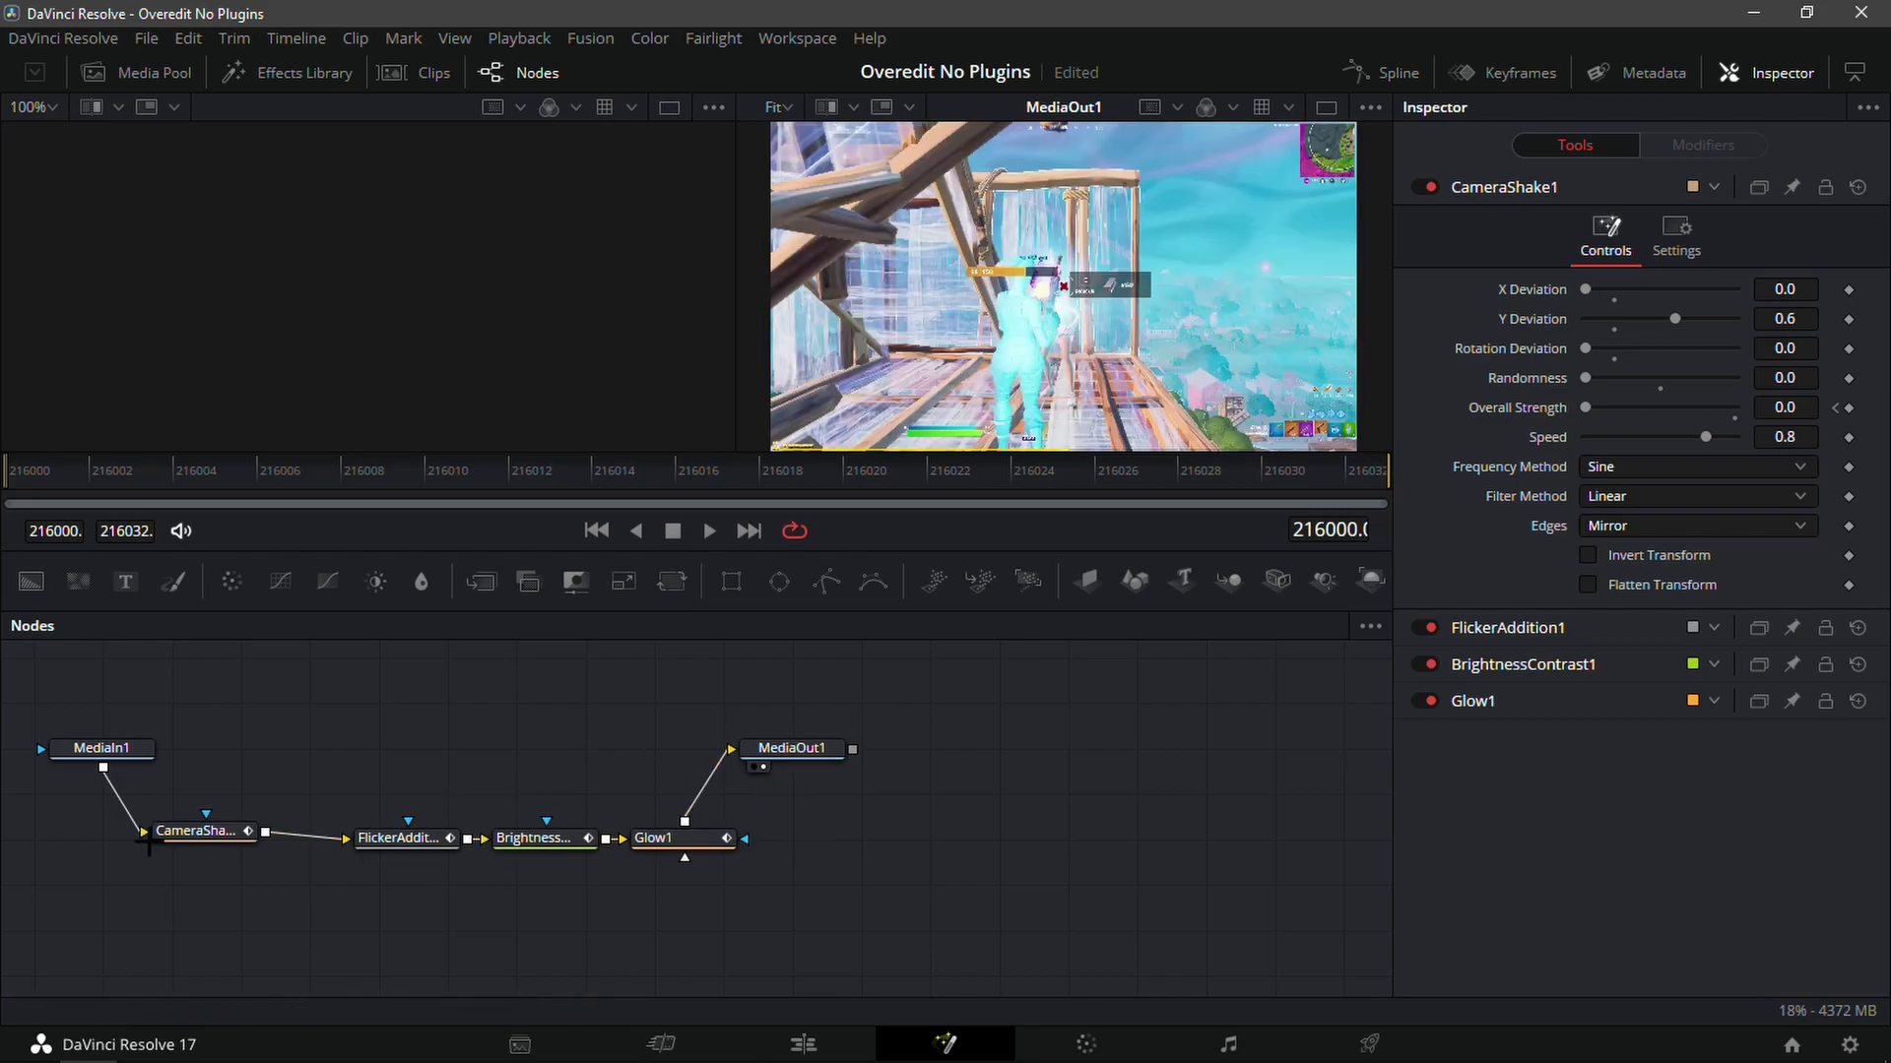
left_click(184, 832)
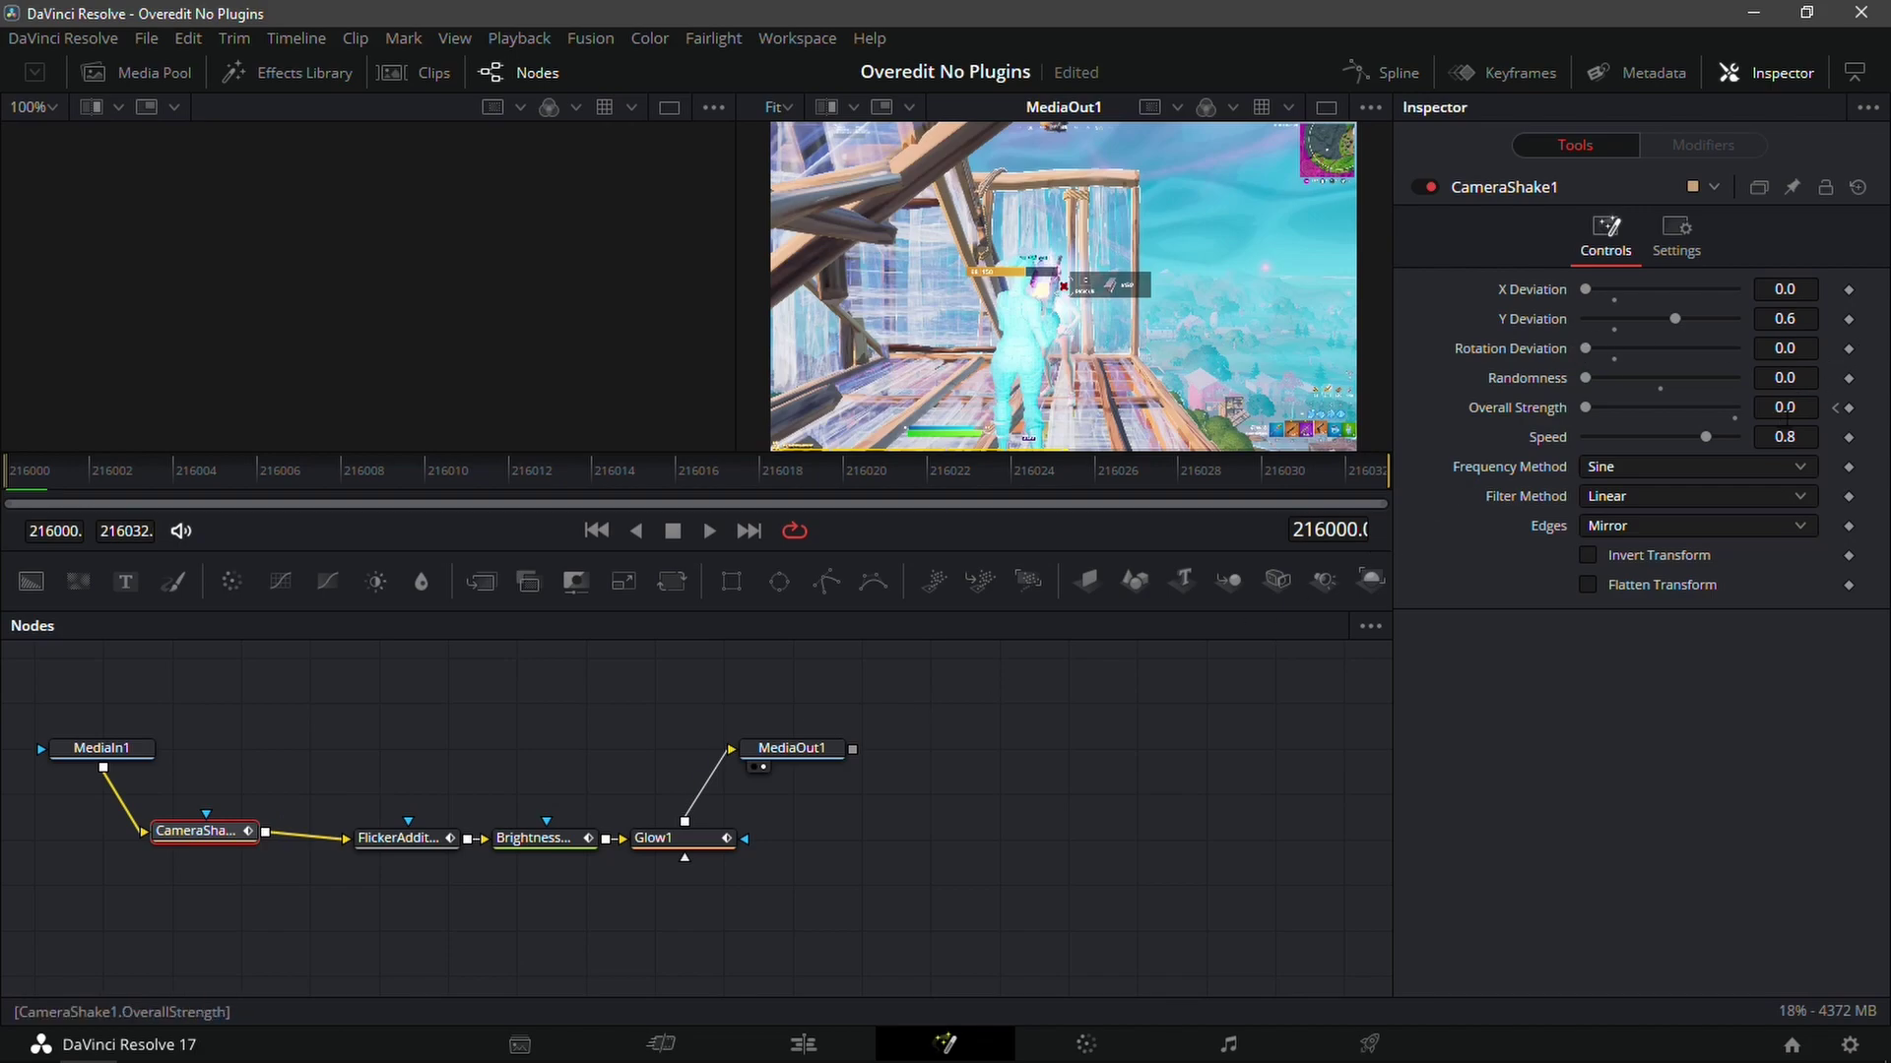
- At frame 216000, set CameraShake1 Overall Strength to 0.9 and FlickerAddition1 Range to 0.2
left_click(1784, 407)
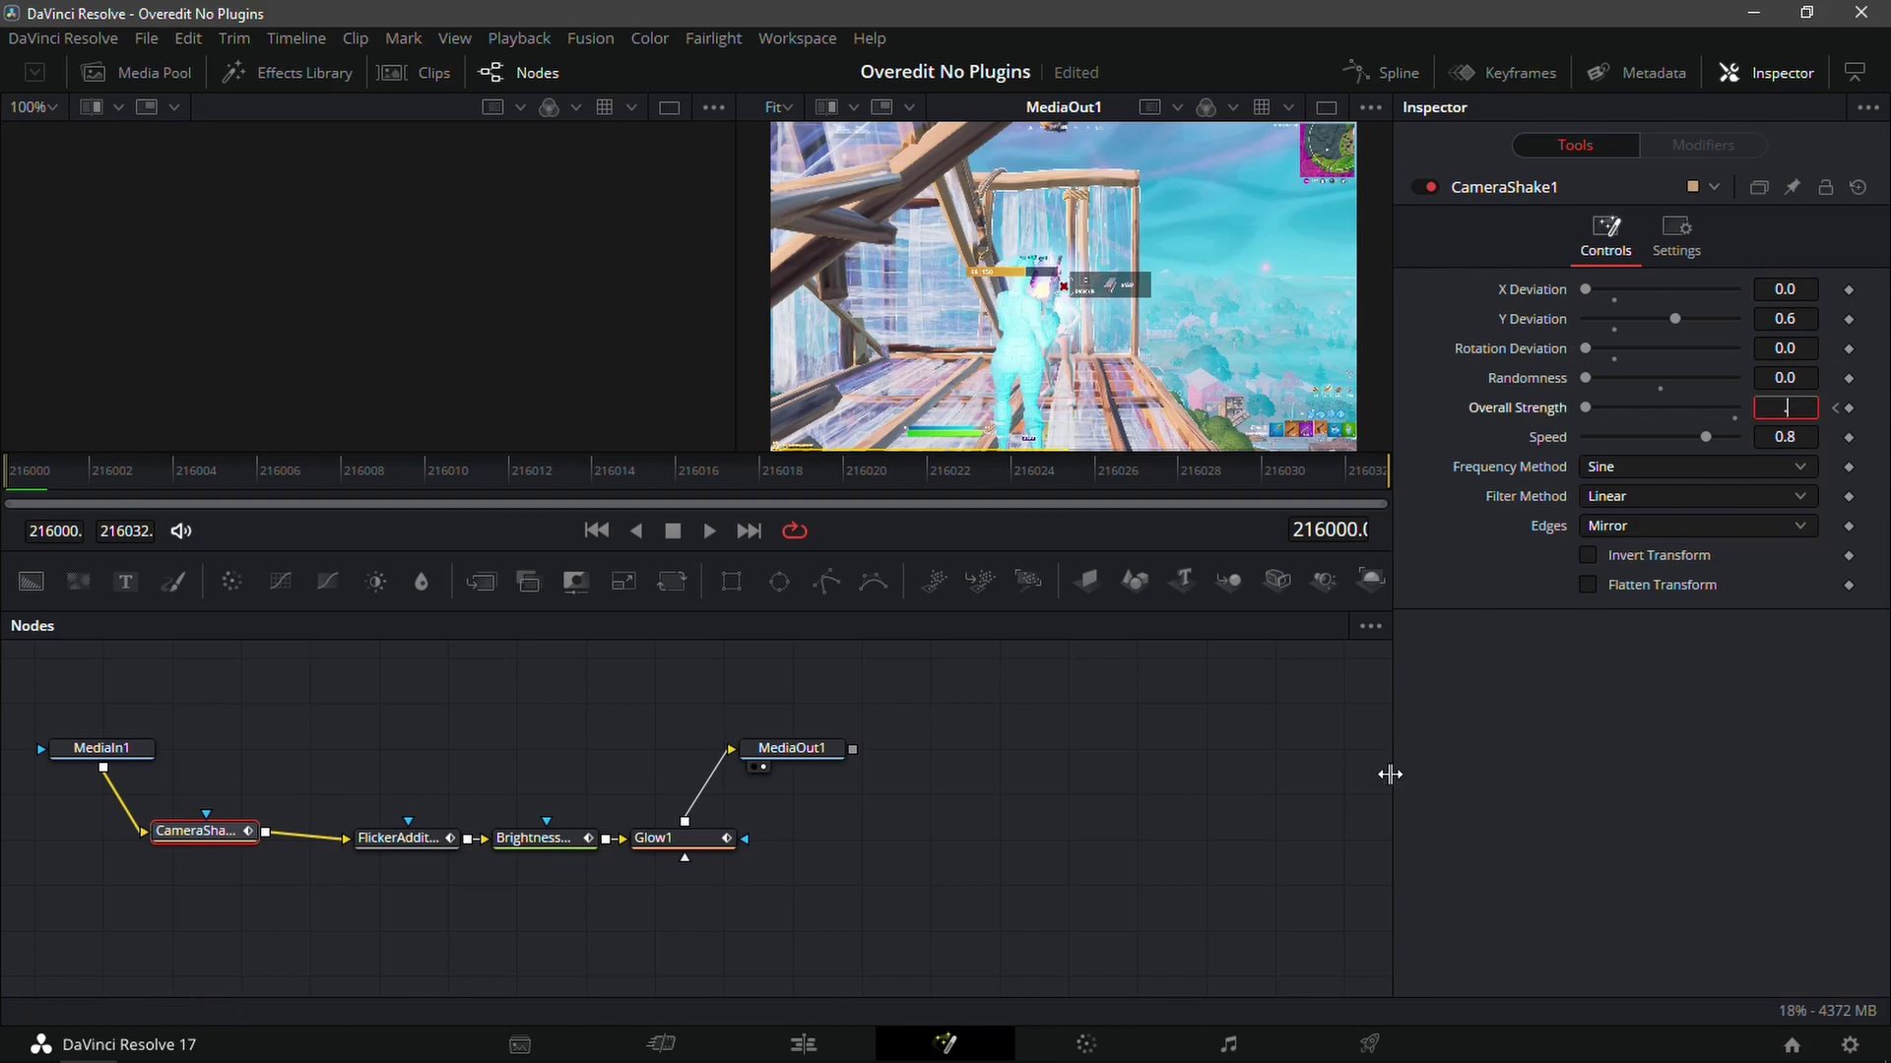
type("0.9")
key("Tab")
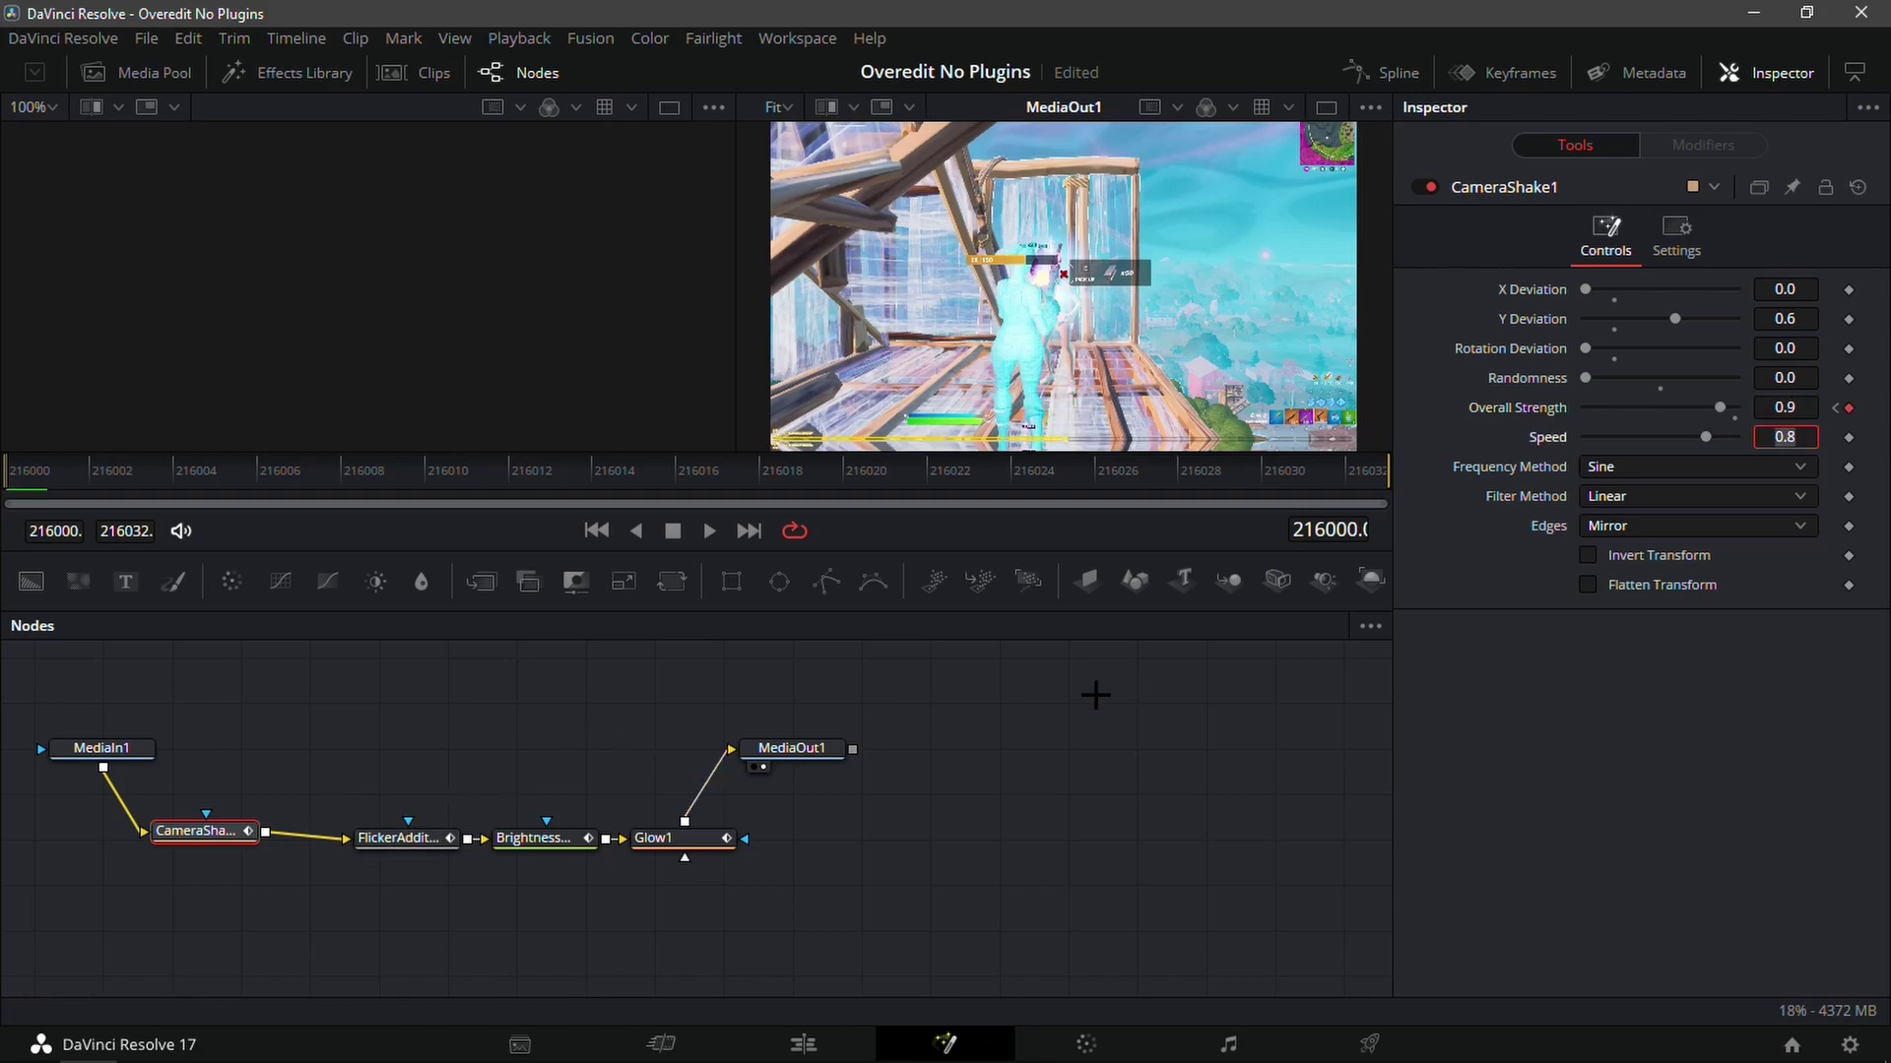
left_click(423, 838)
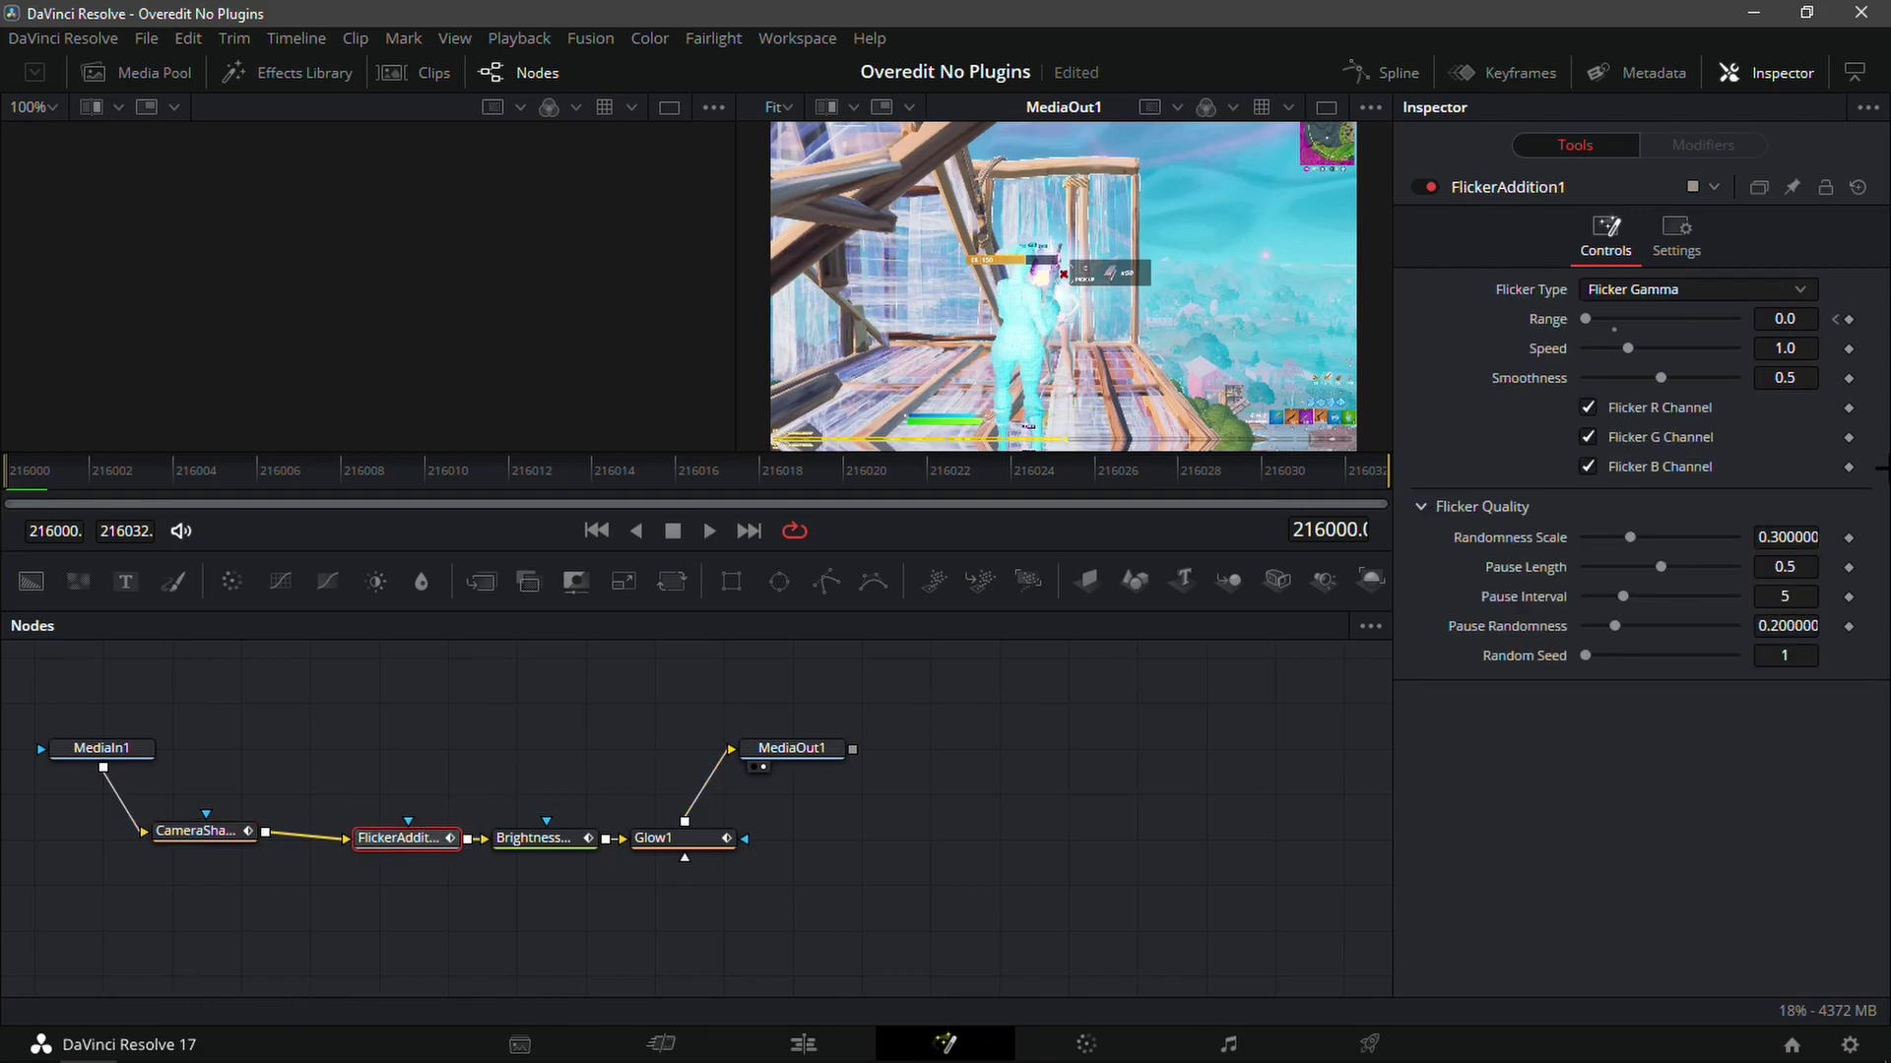
left_click(1810, 318)
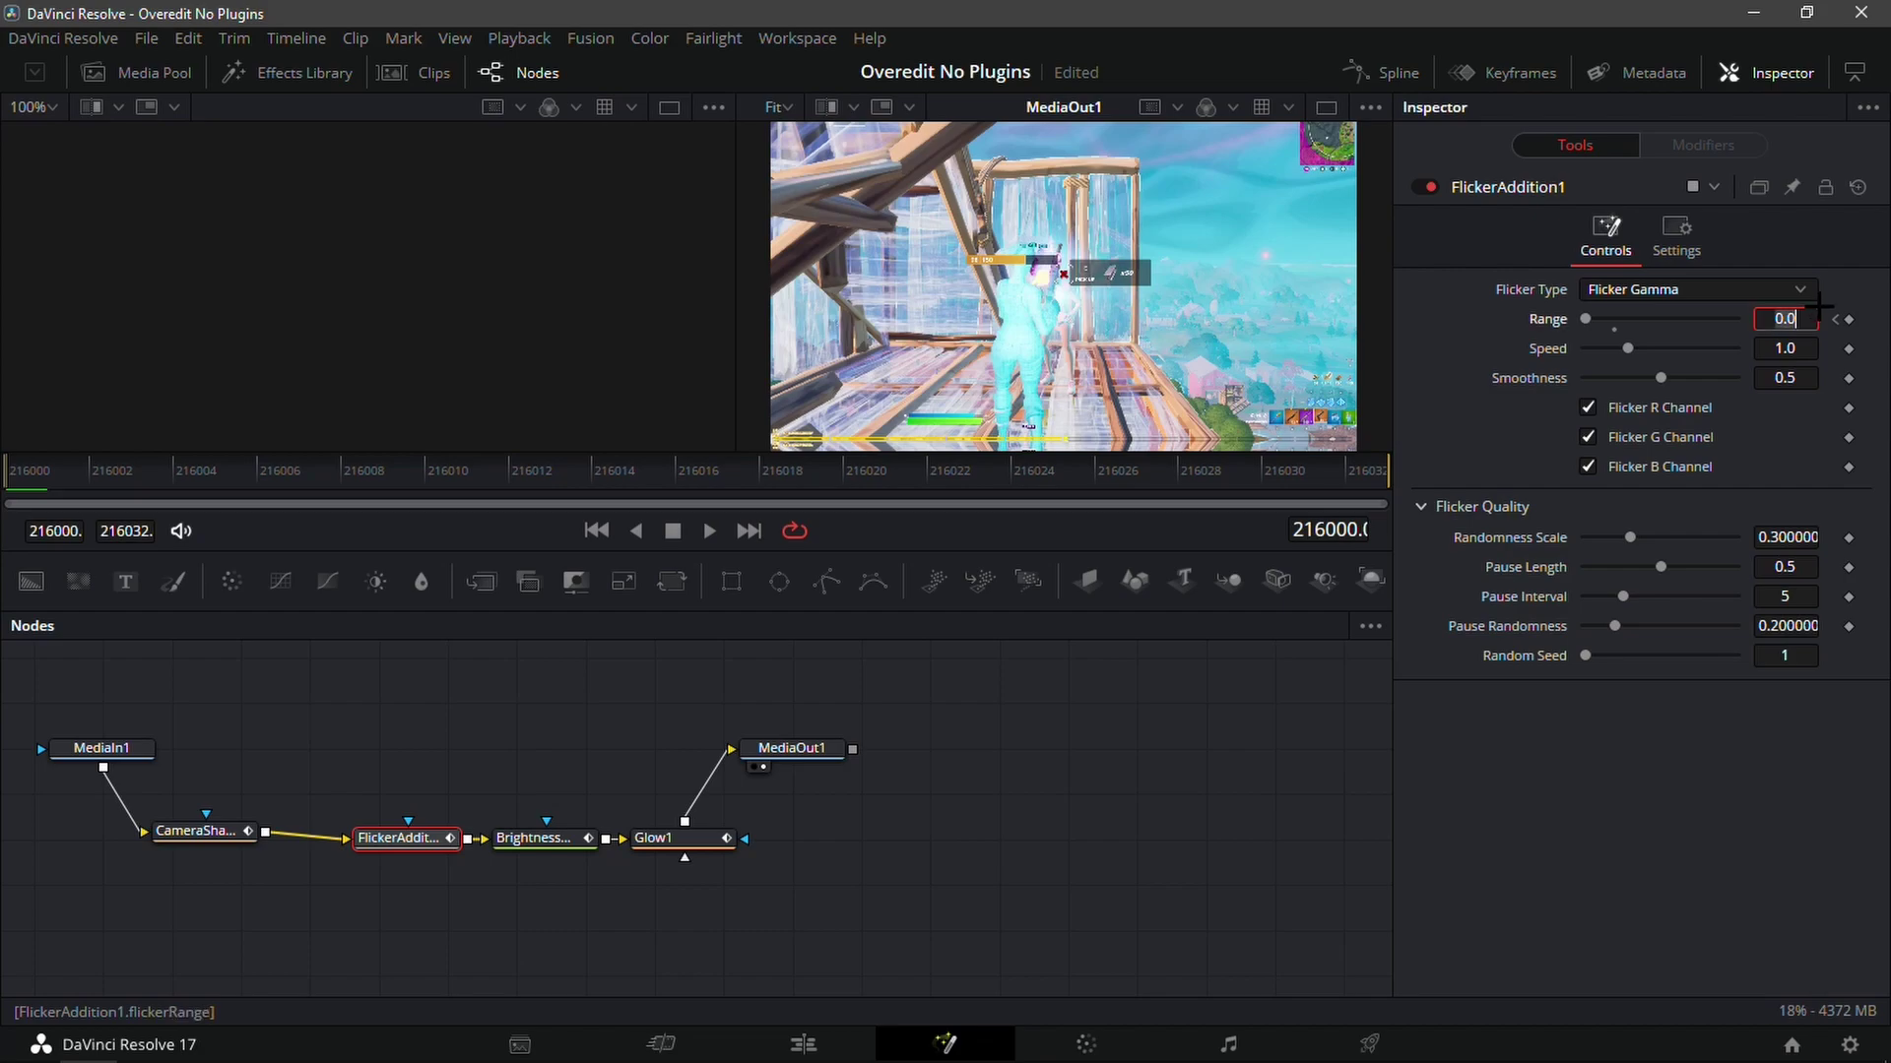
type("0.2")
key("Tab")
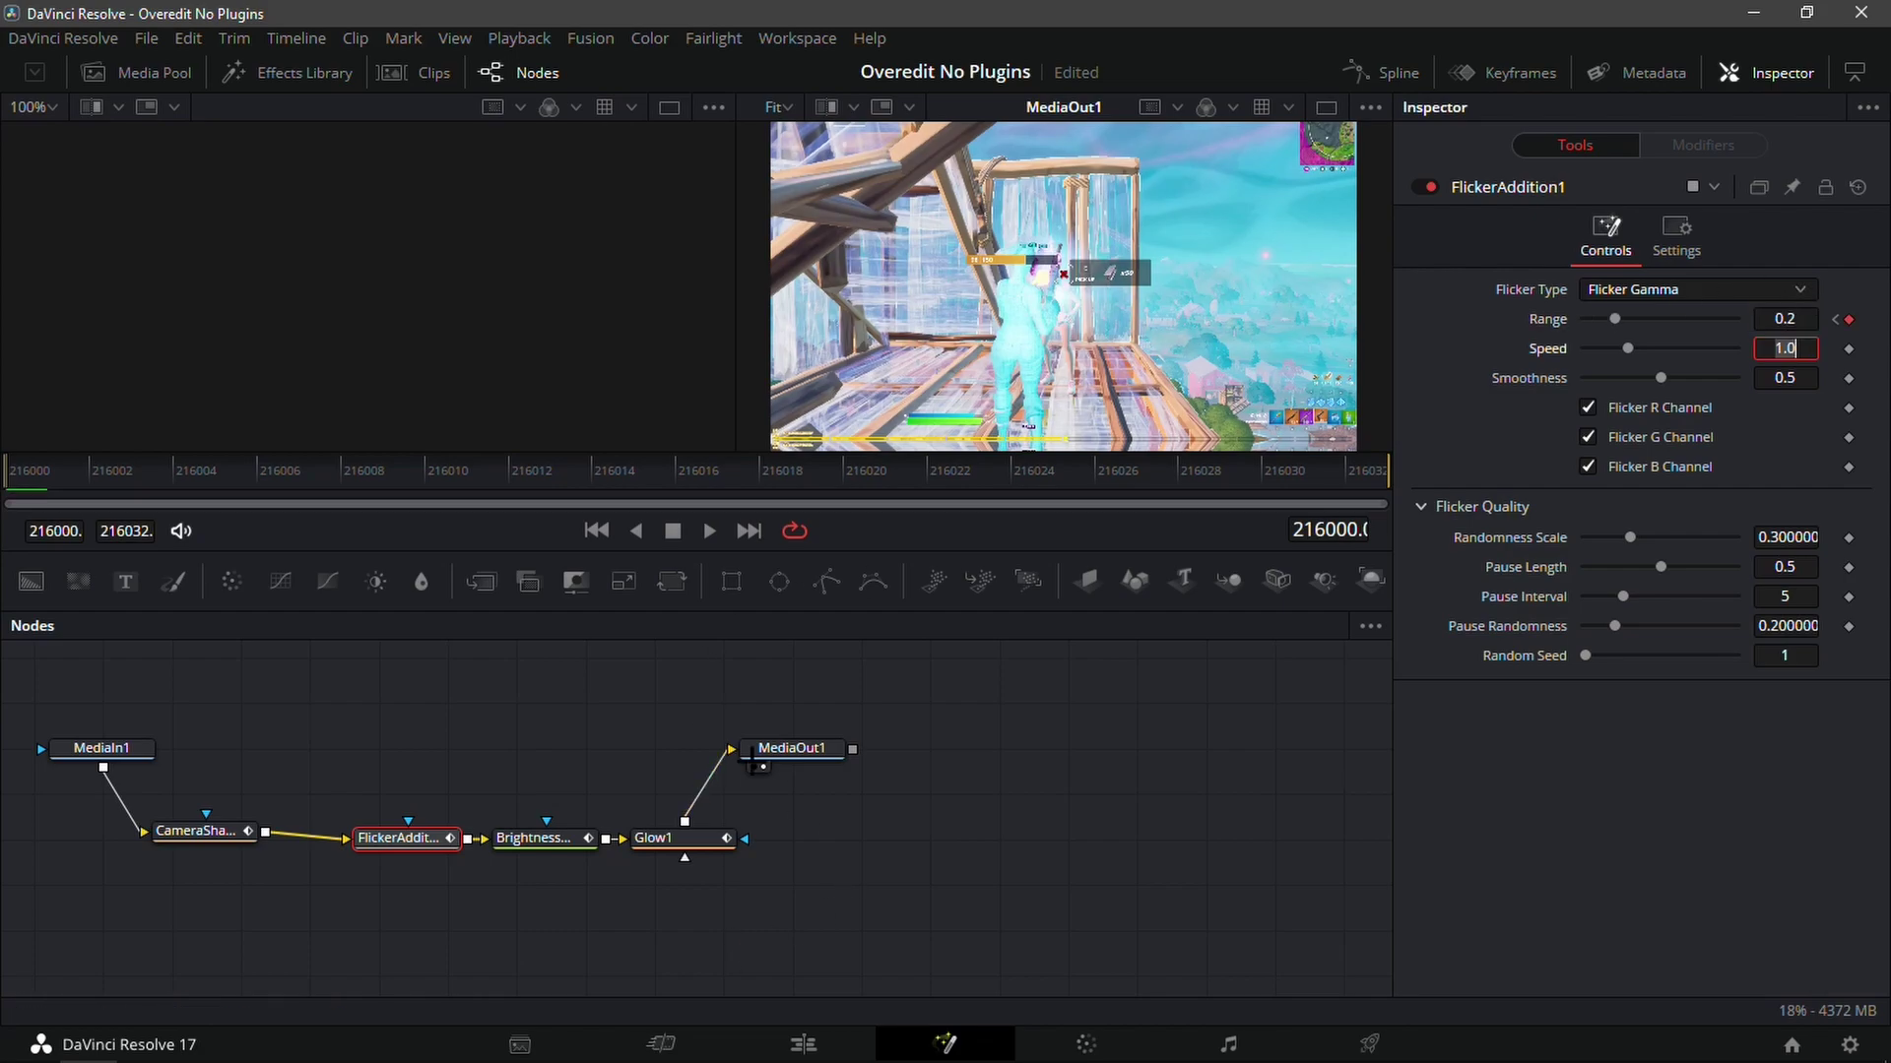
- Keyframe the FlickerAddition1 Range down to 0 at frame 216020
left_click_drag(691, 472, 866, 473)
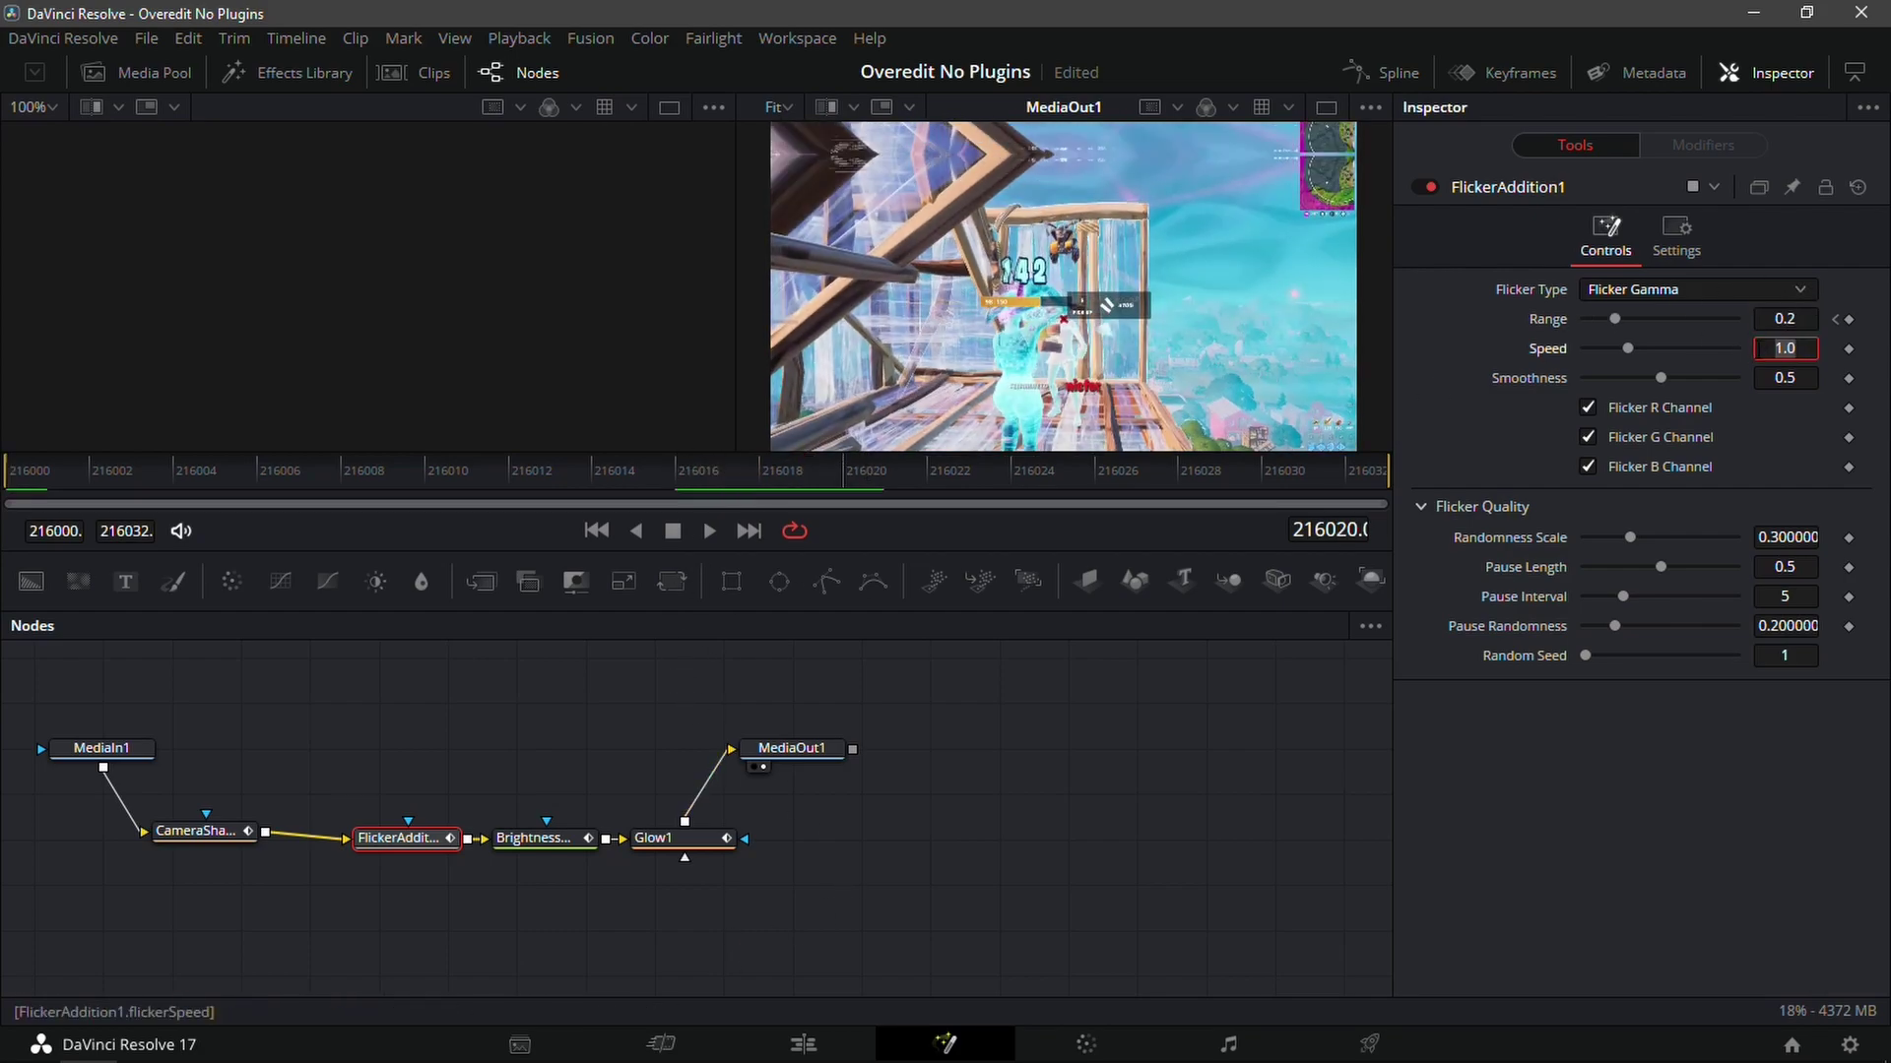
double_click(1812, 318)
type("0")
key("Tab")
mouse_move(35, 455)
left_mouse_down()
mouse_move(9, 439)
mouse_move(9, 455)
left_mouse_up()
left_click(8, 475)
- Keyframe CameraShake1 Overall Strength down to 0 at frame 216016 and scrub to preview
left_click(197, 831)
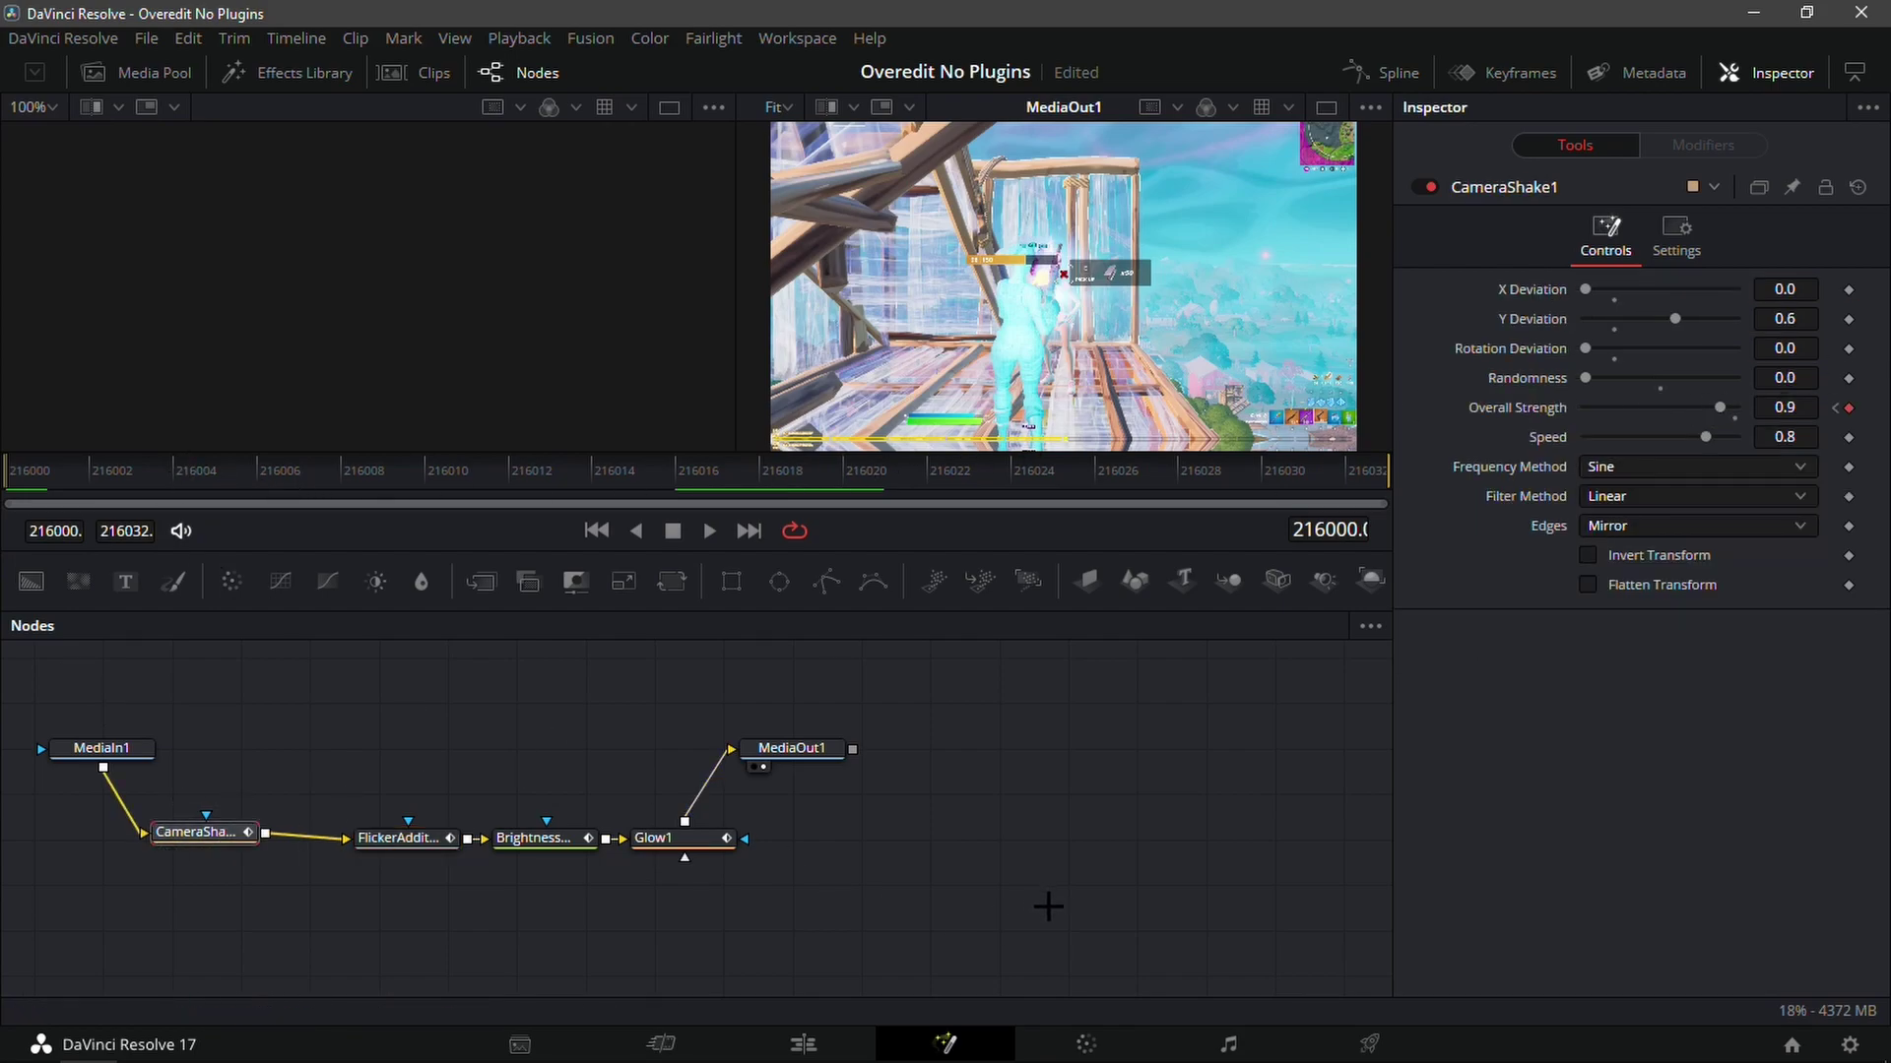
left_click(988, 878)
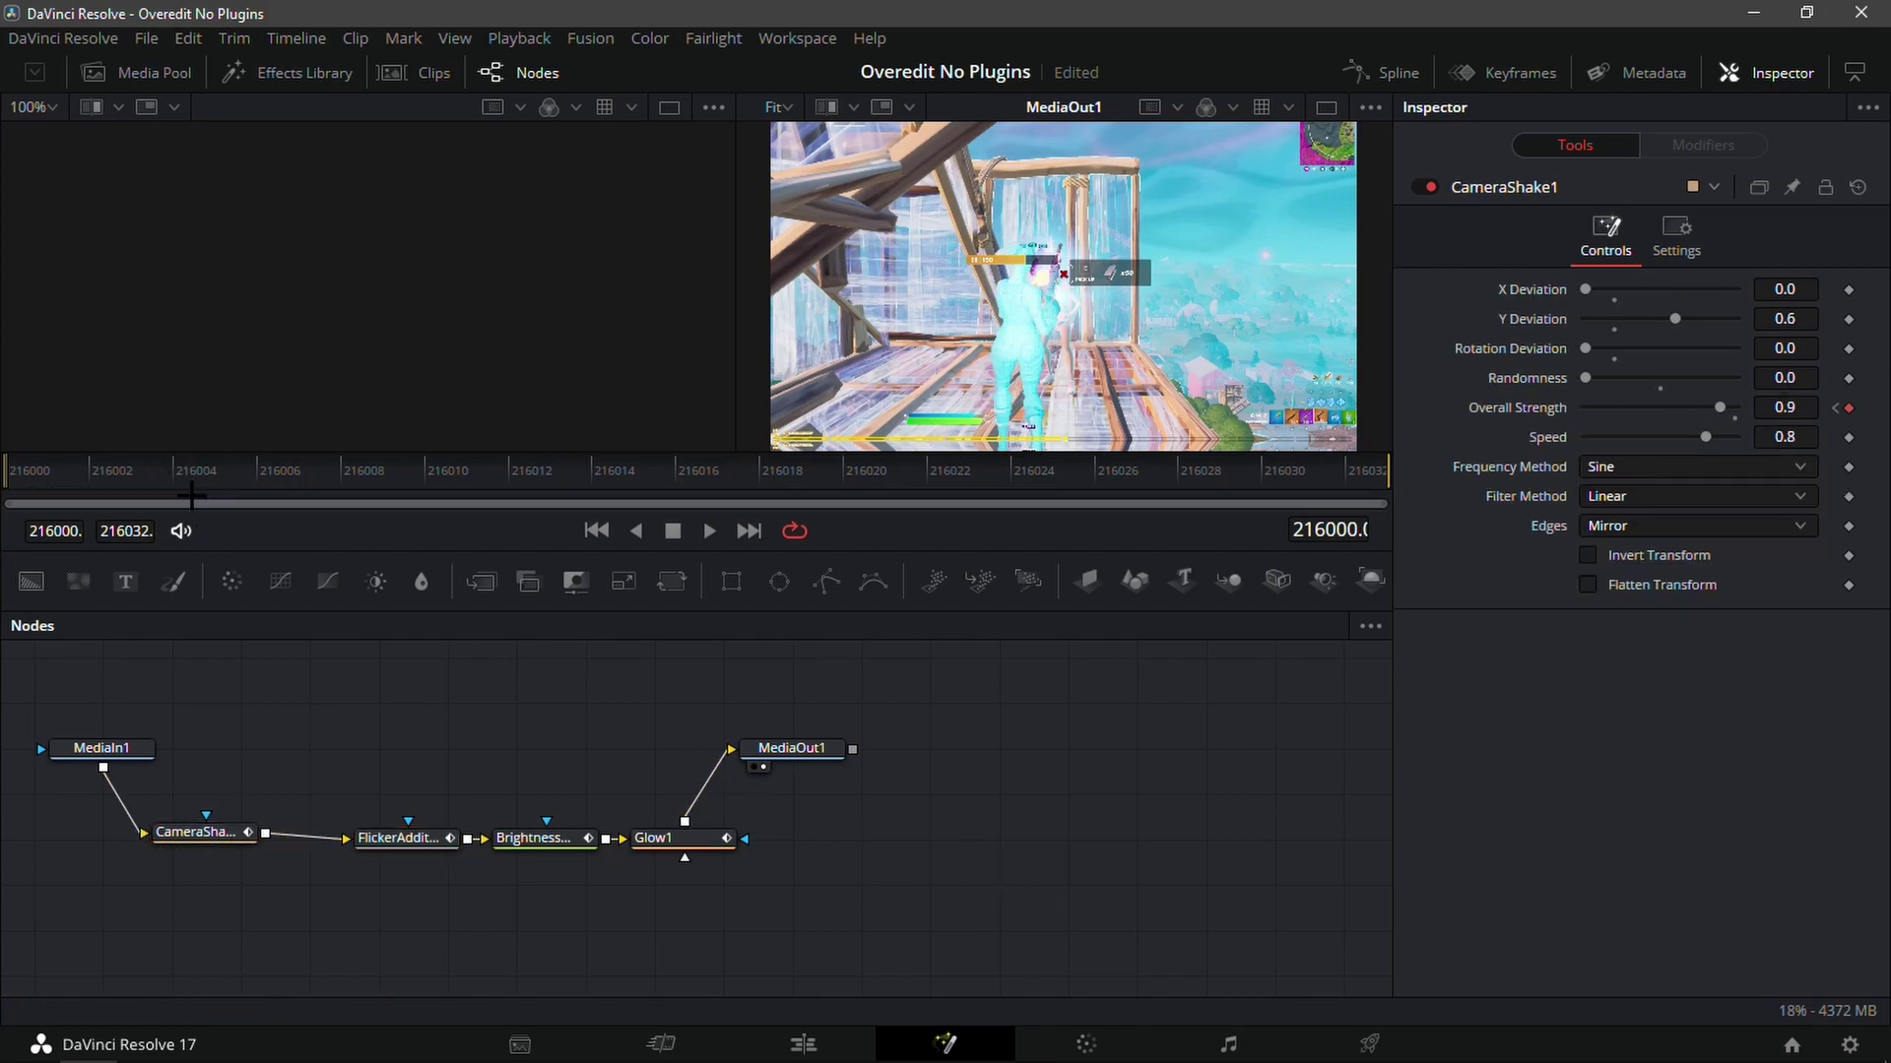
left_click_drag(35, 471, 709, 471)
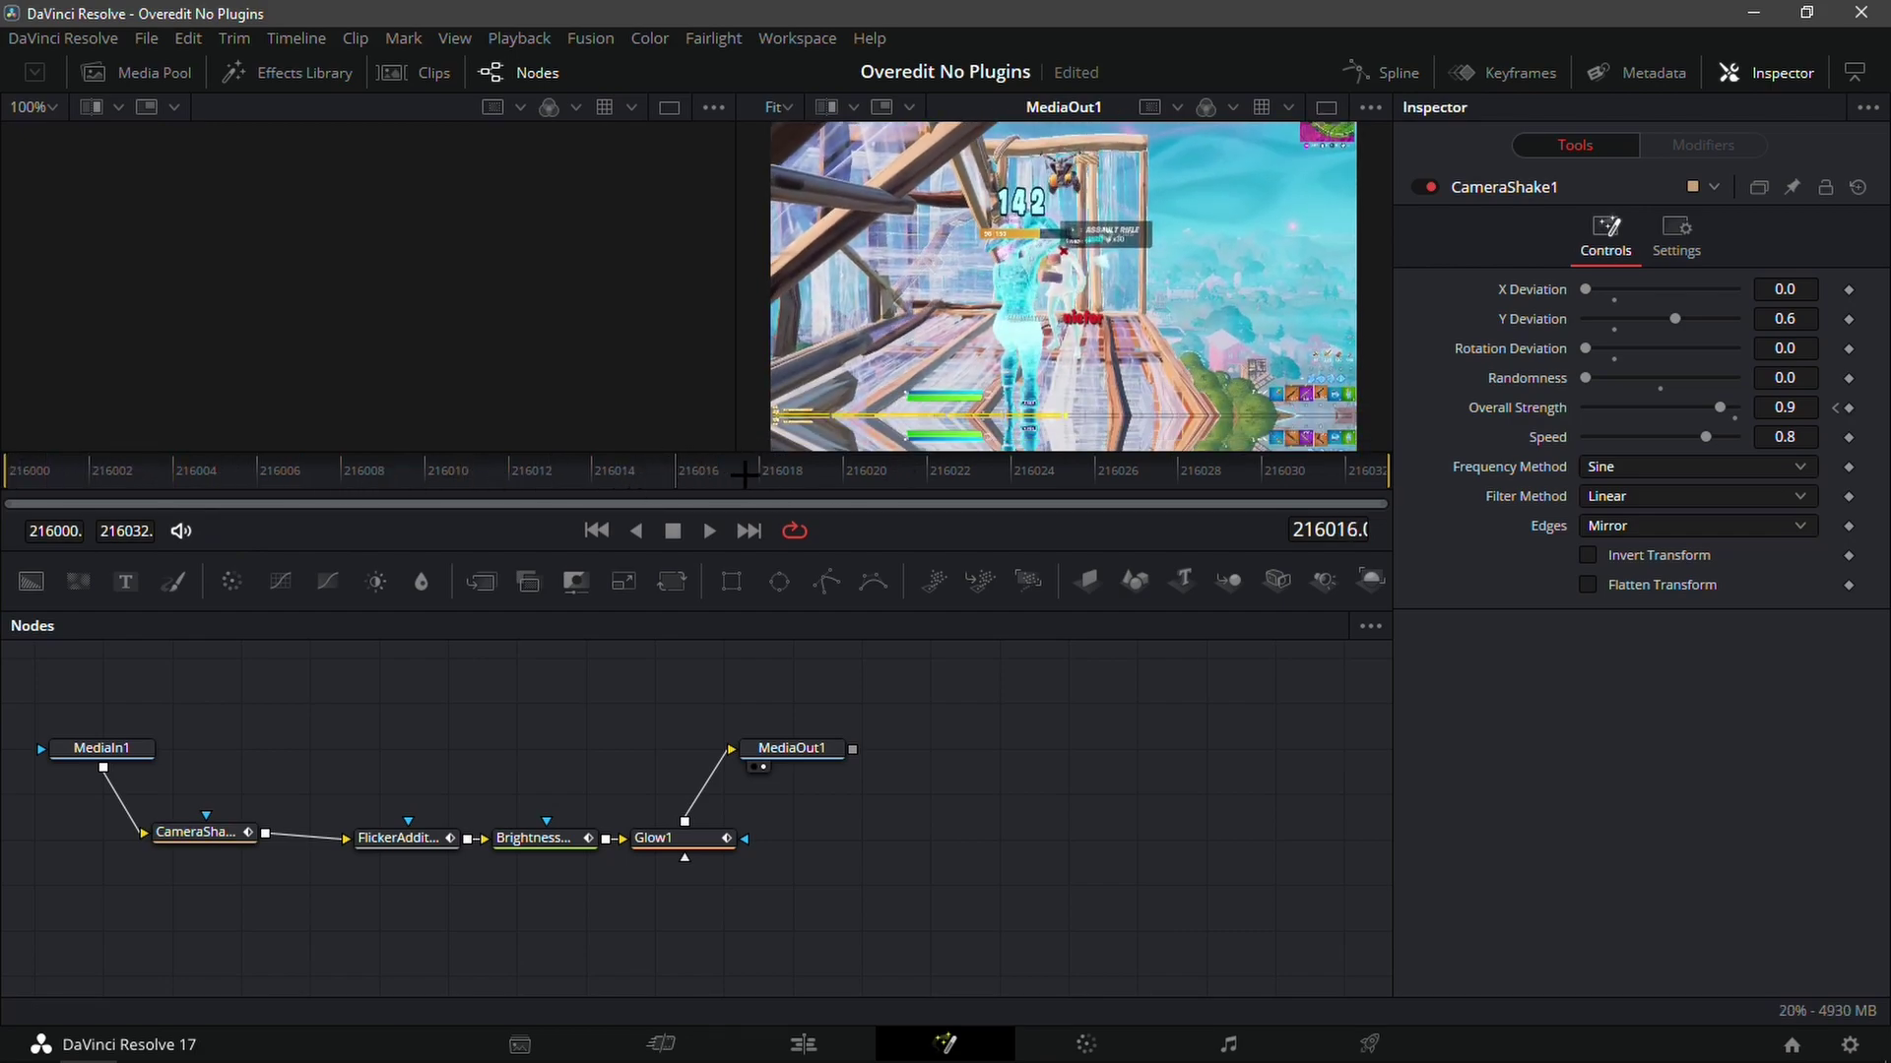
left_click(1784, 408)
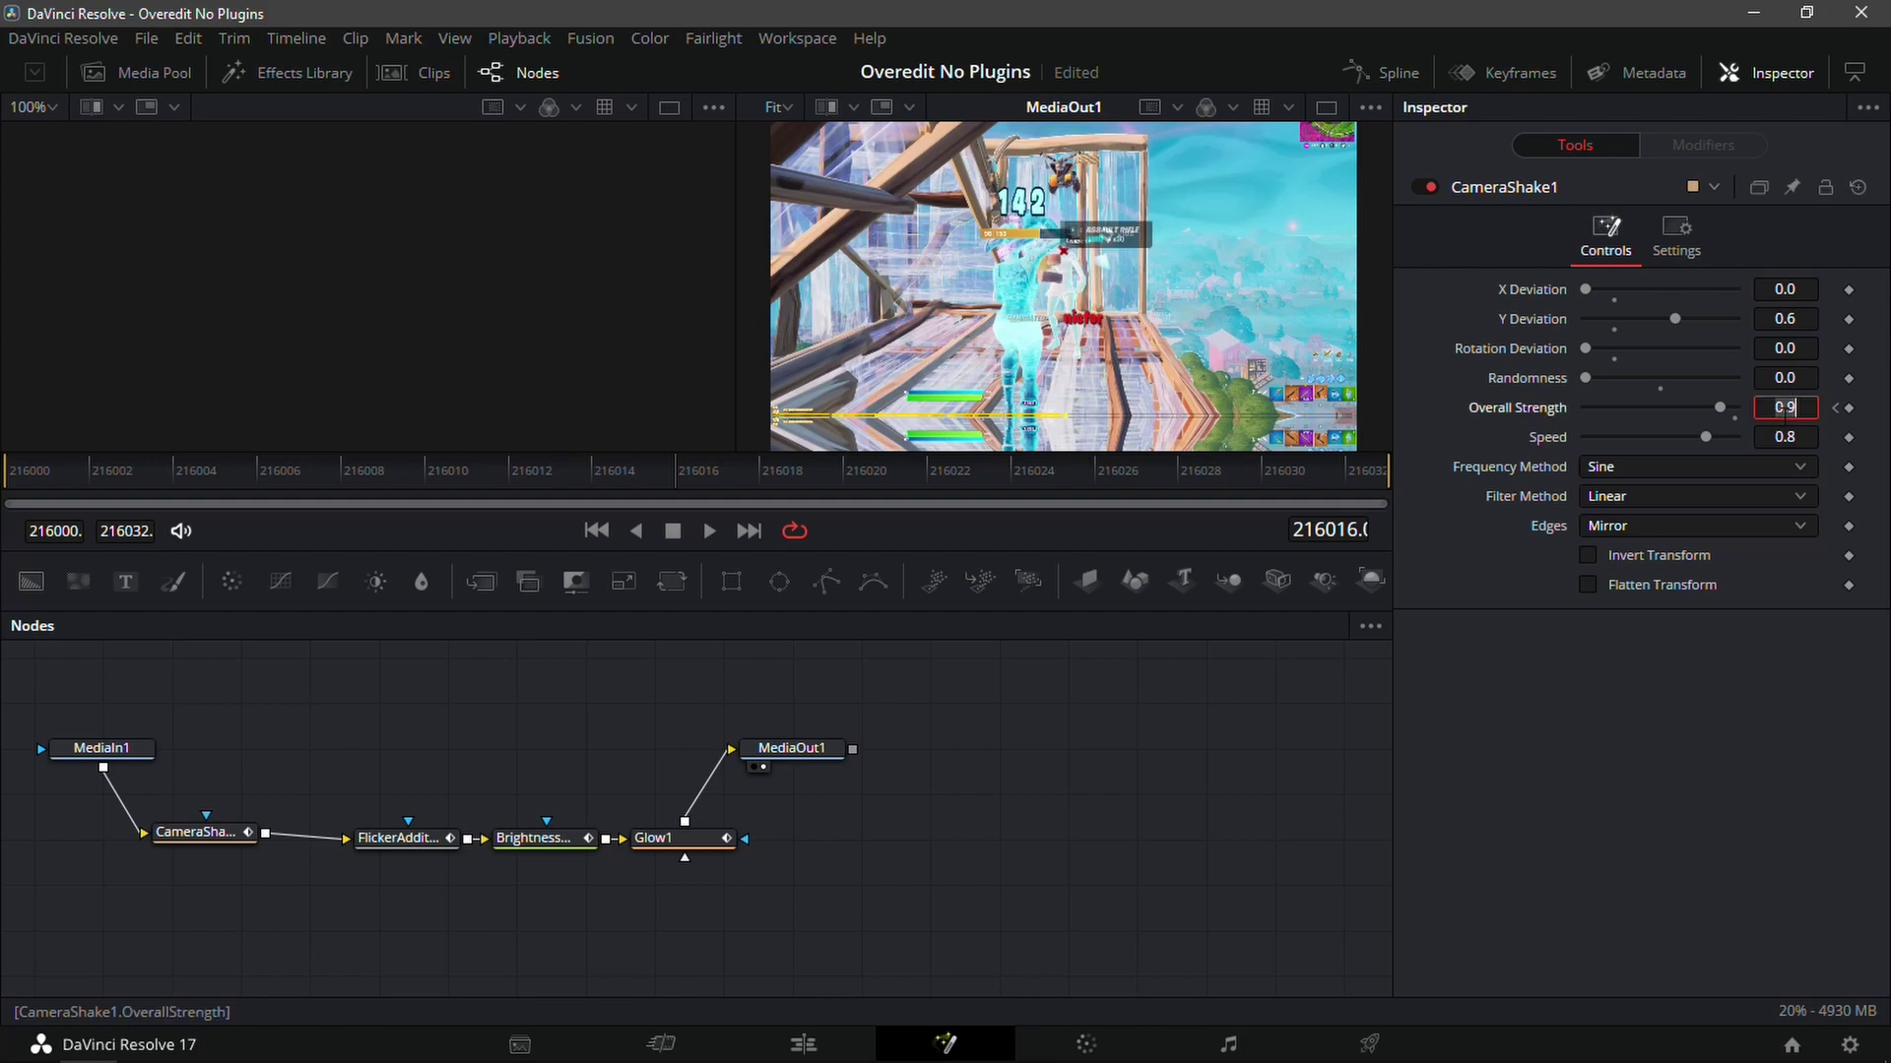
type("0")
key("Tab")
left_click_drag(42, 464, 1, 657)
left_click_drag(534, 838, 540, 837)
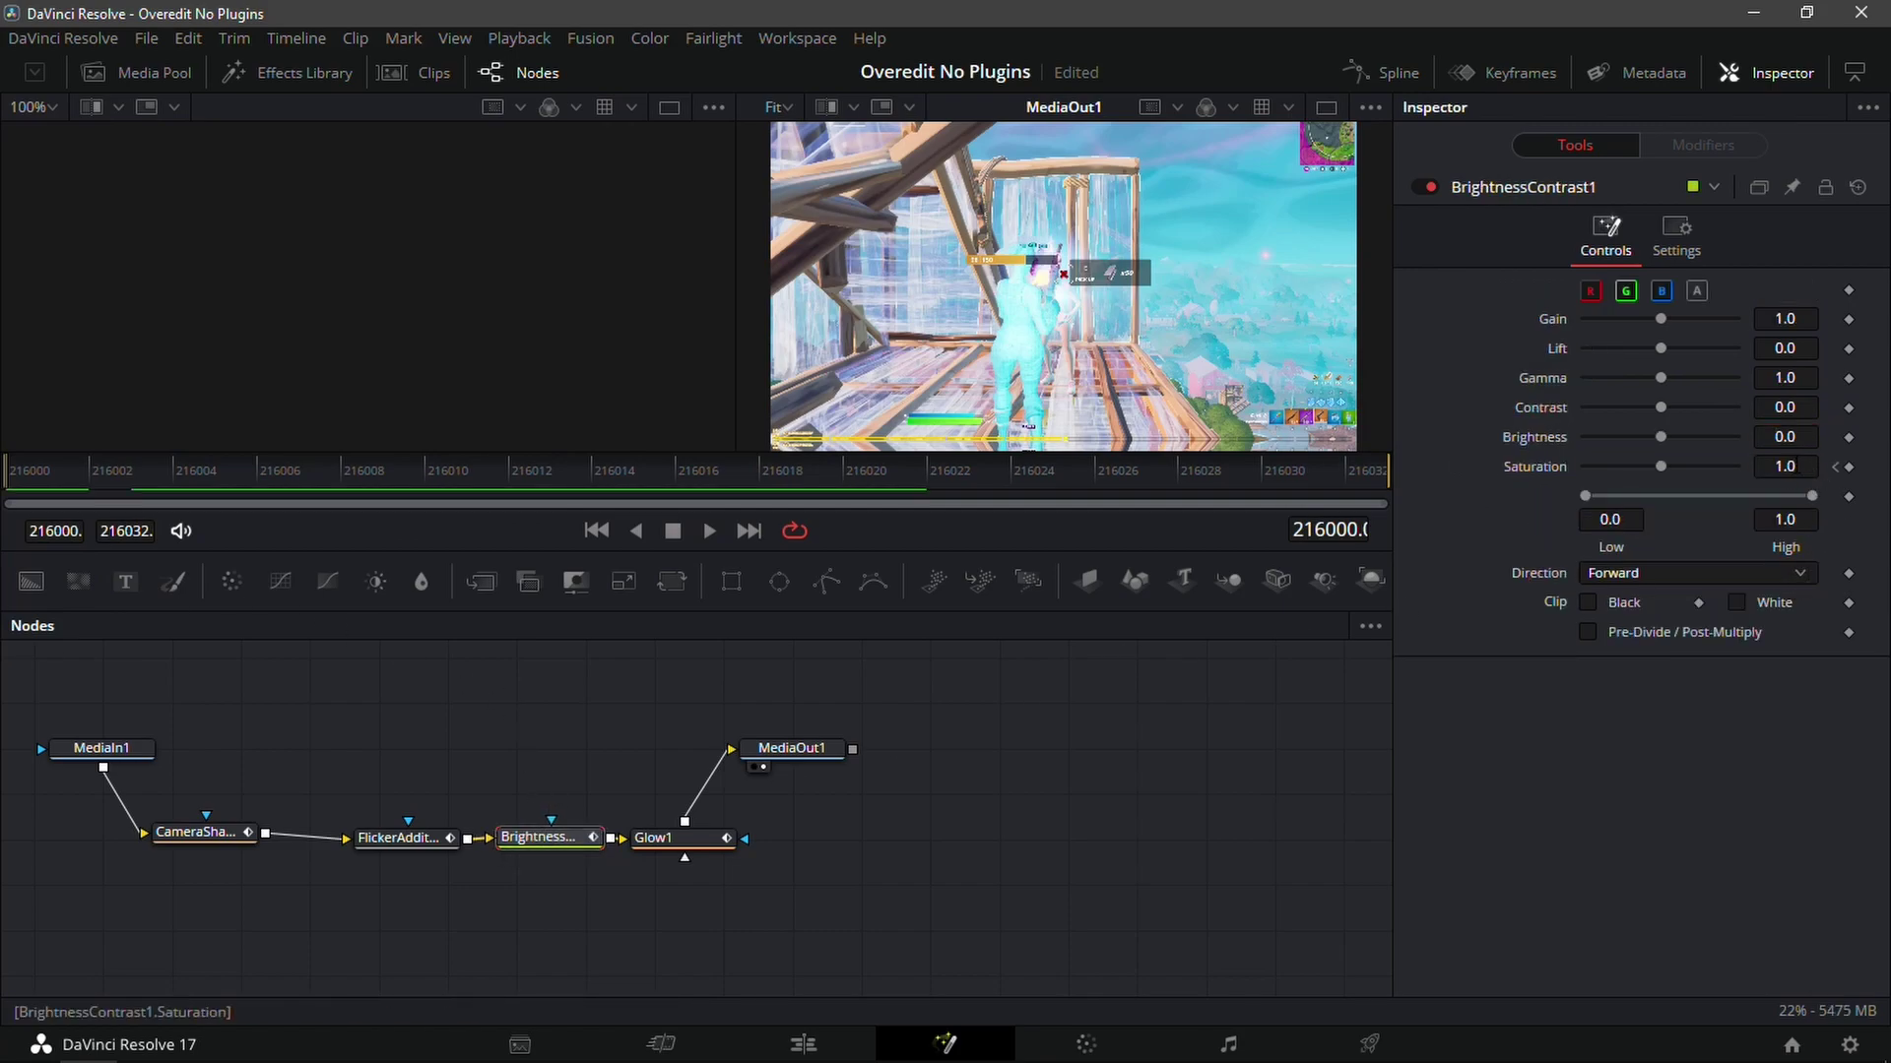
- Keyframe BrightnessContrast1 Saturation from 0 at the first frame to 1 at frame 216032
left_click_drag(1801, 464, 1011, 450)
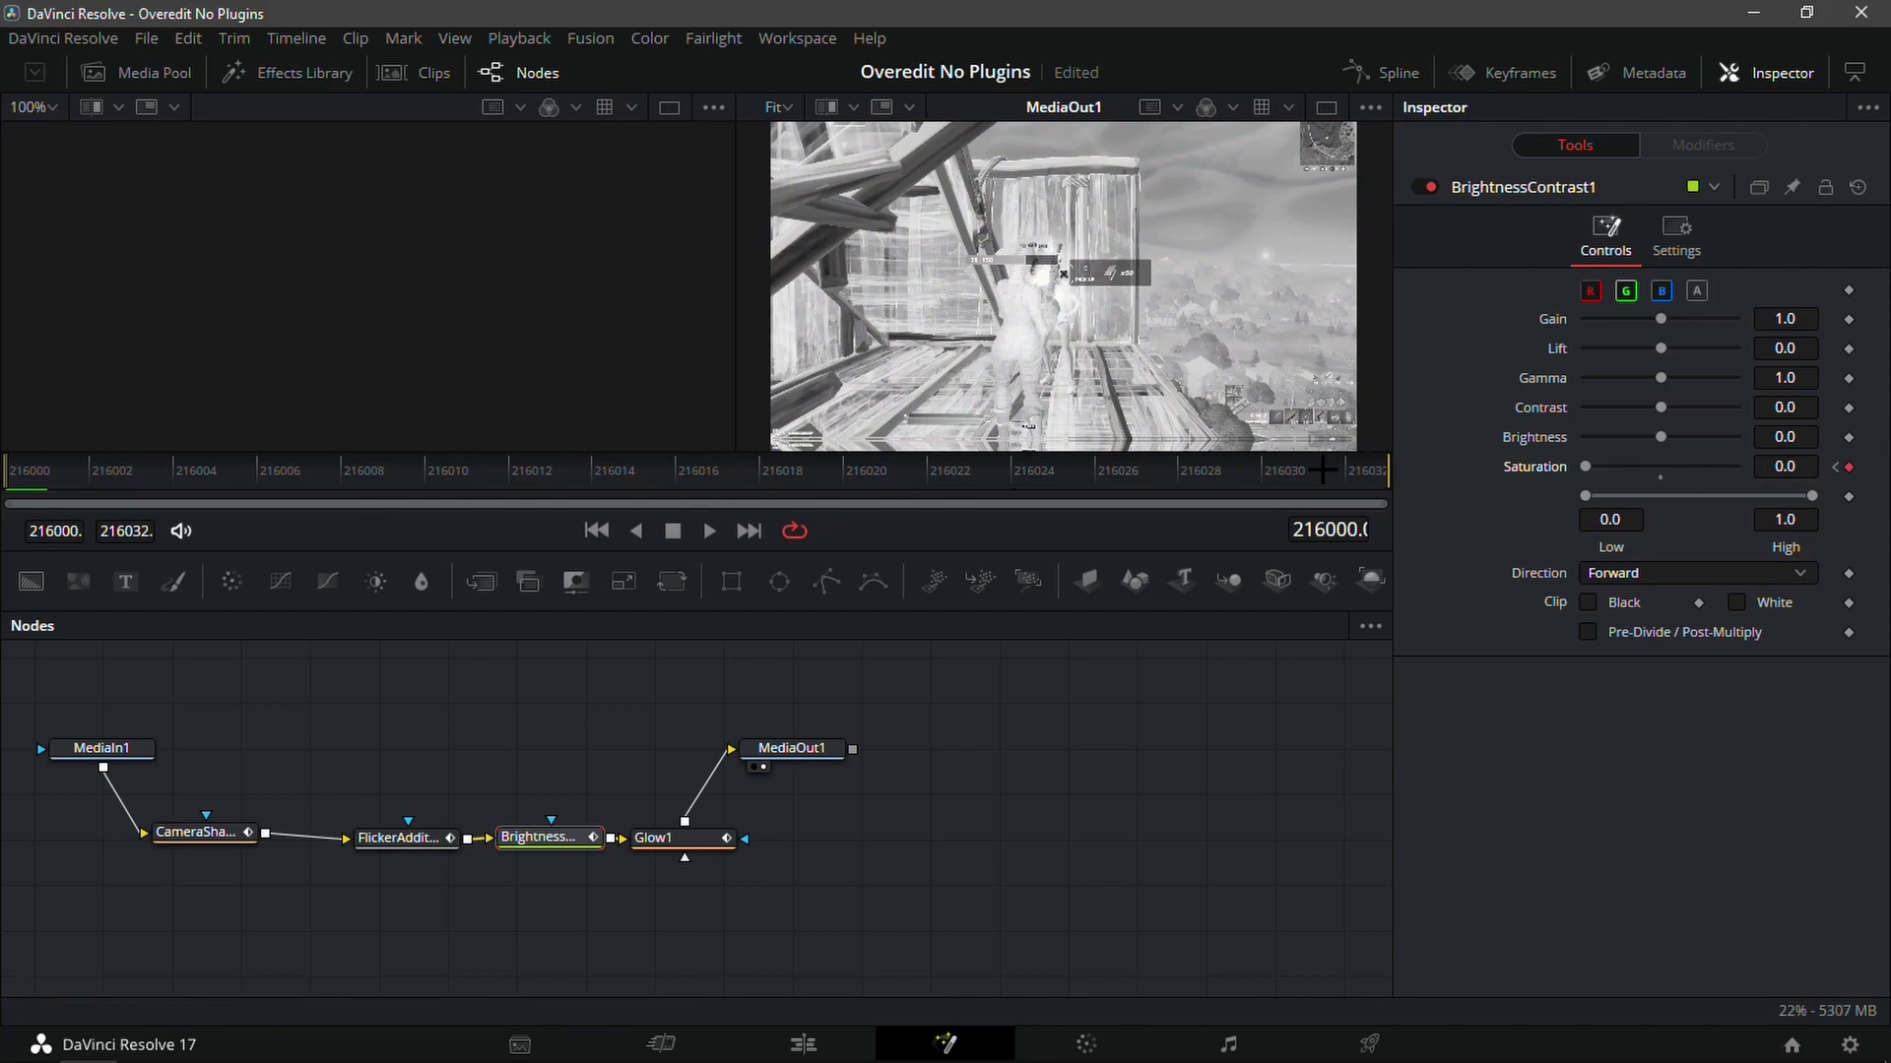
left_click_drag(1324, 470, 1443, 458)
left_click(1812, 460)
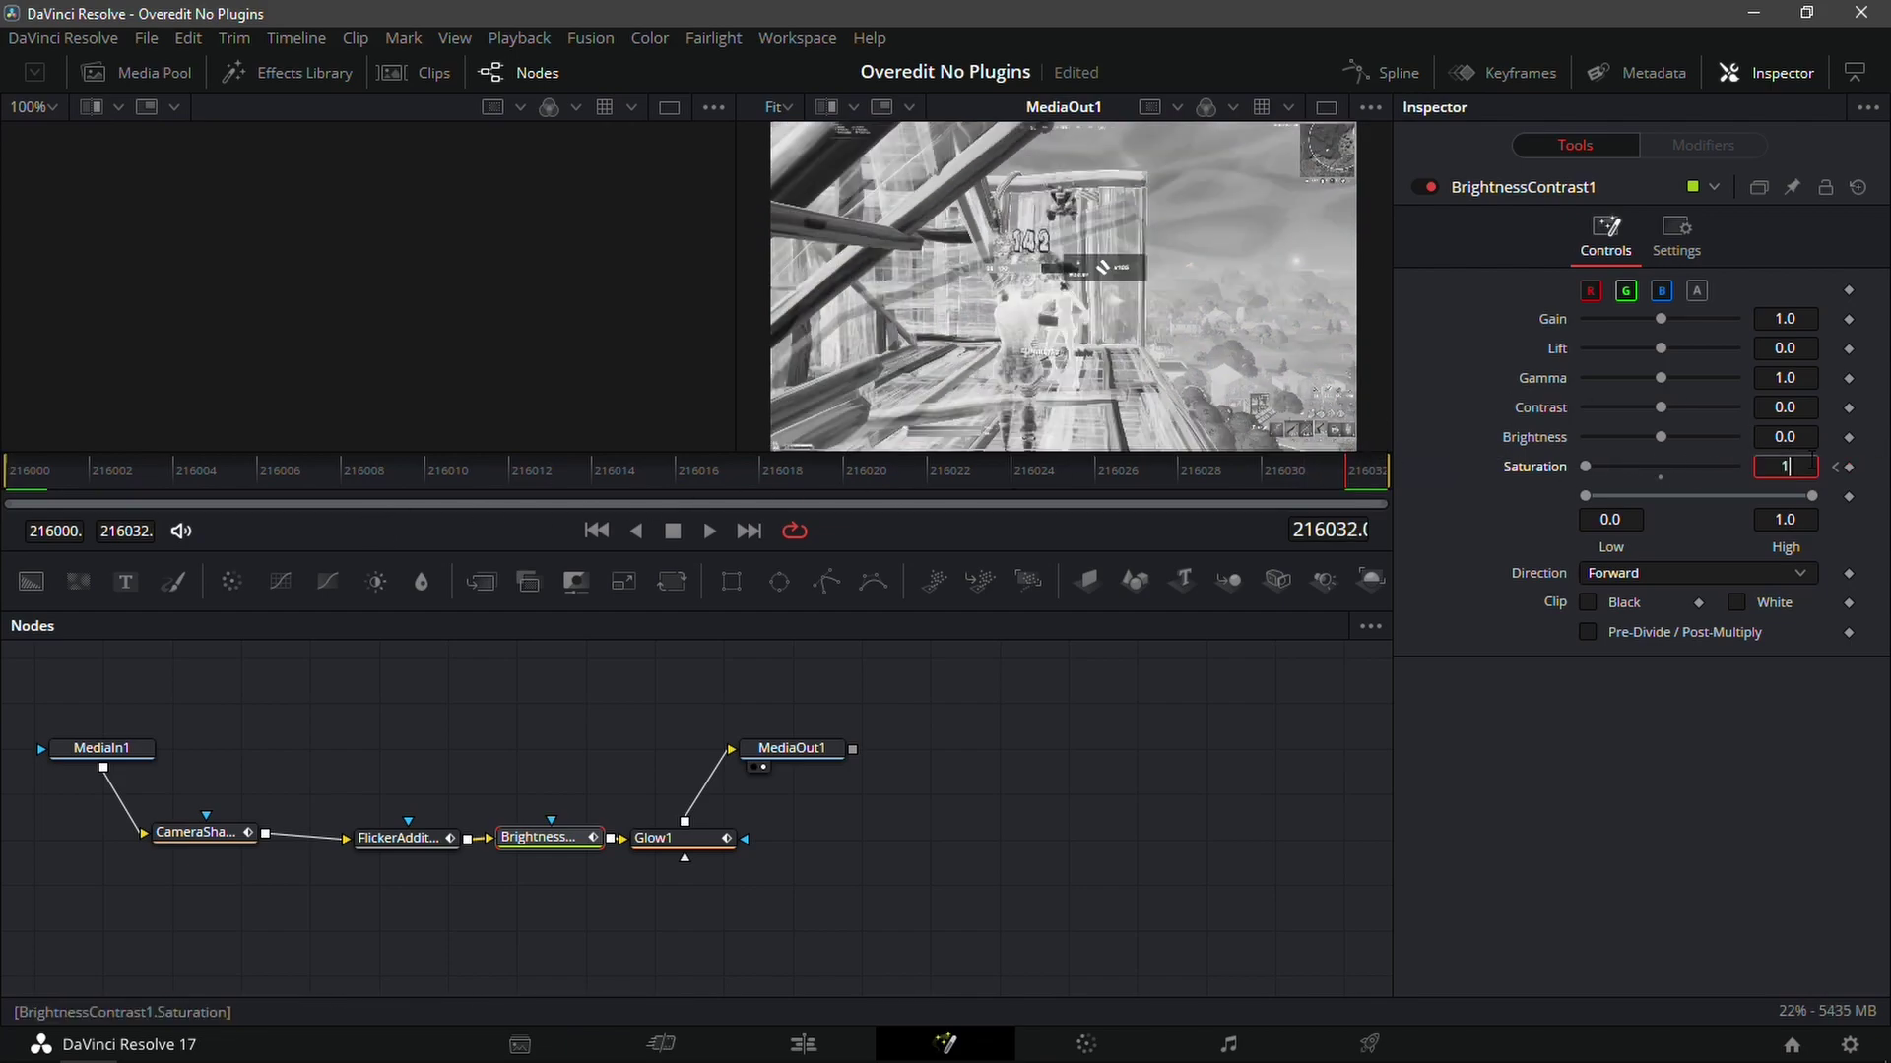
type("1")
key("Tab")
left_click(36, 473)
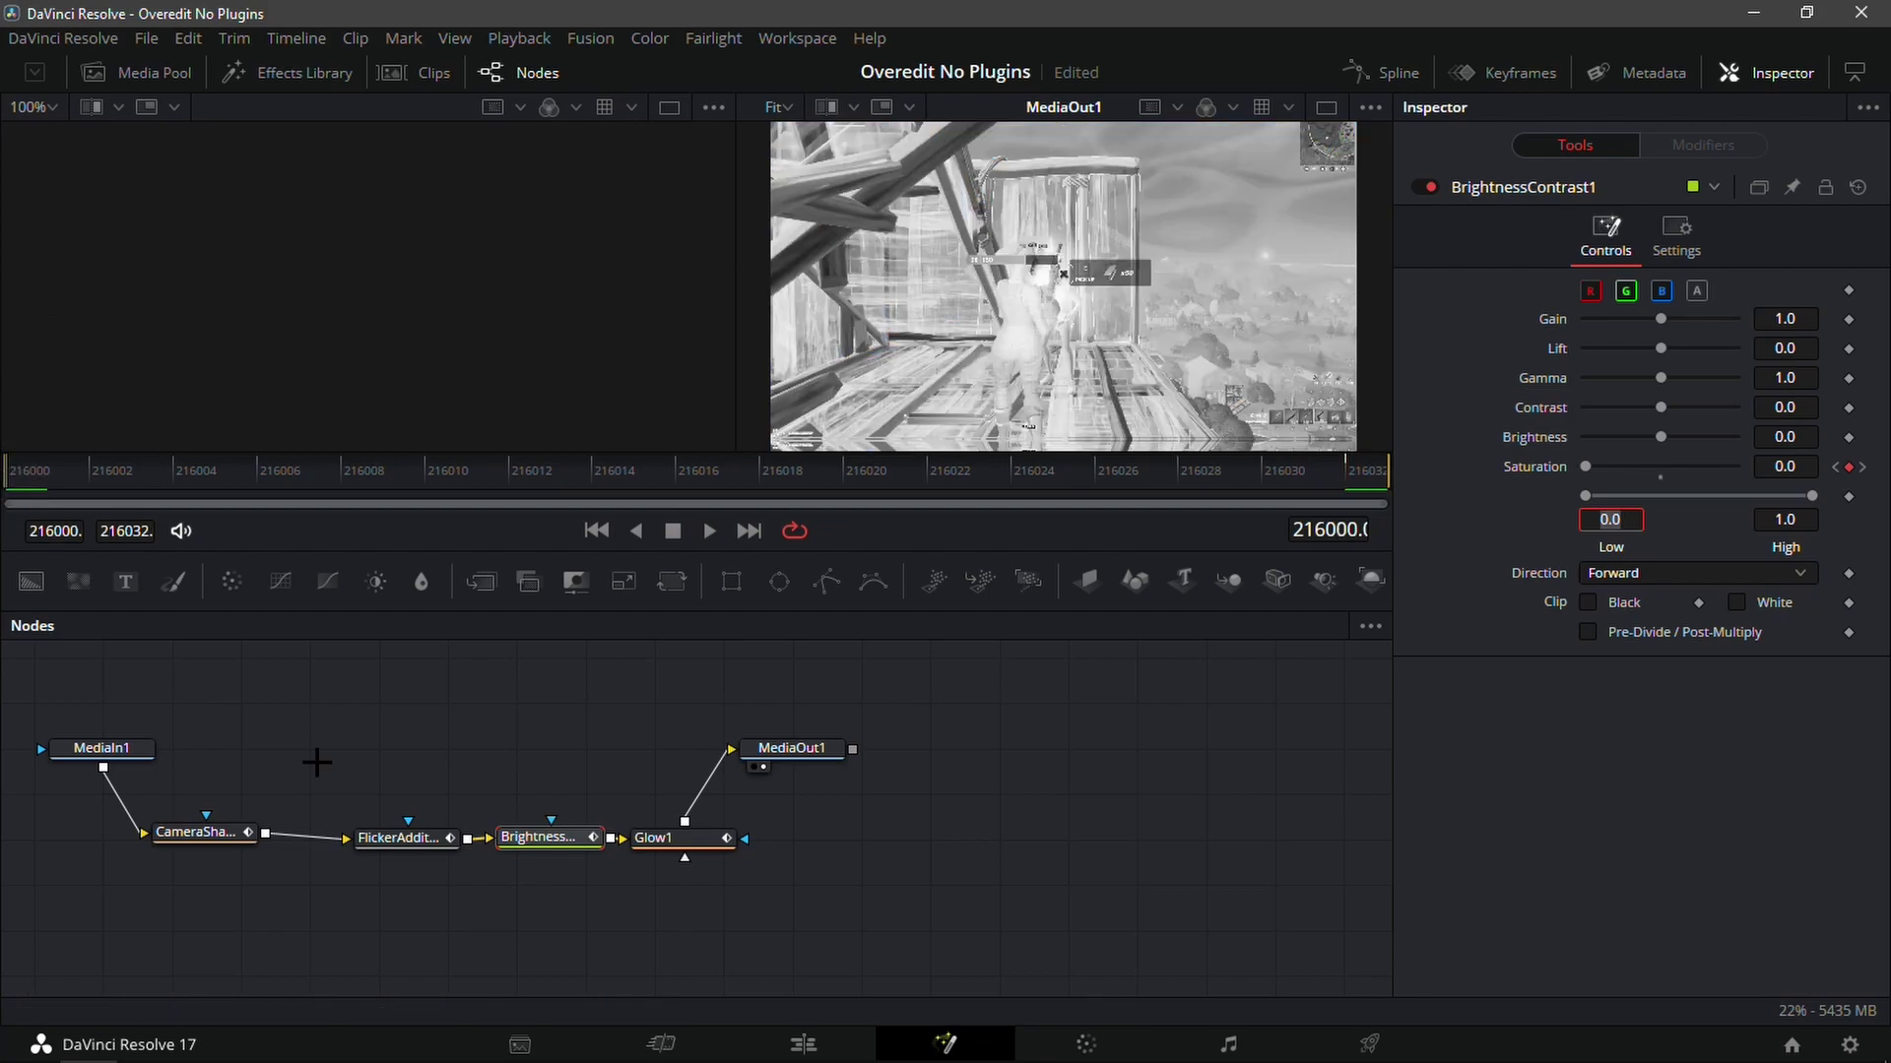
- Set Glow1's Glow to 0.345 at the first frame
left_click(679, 837)
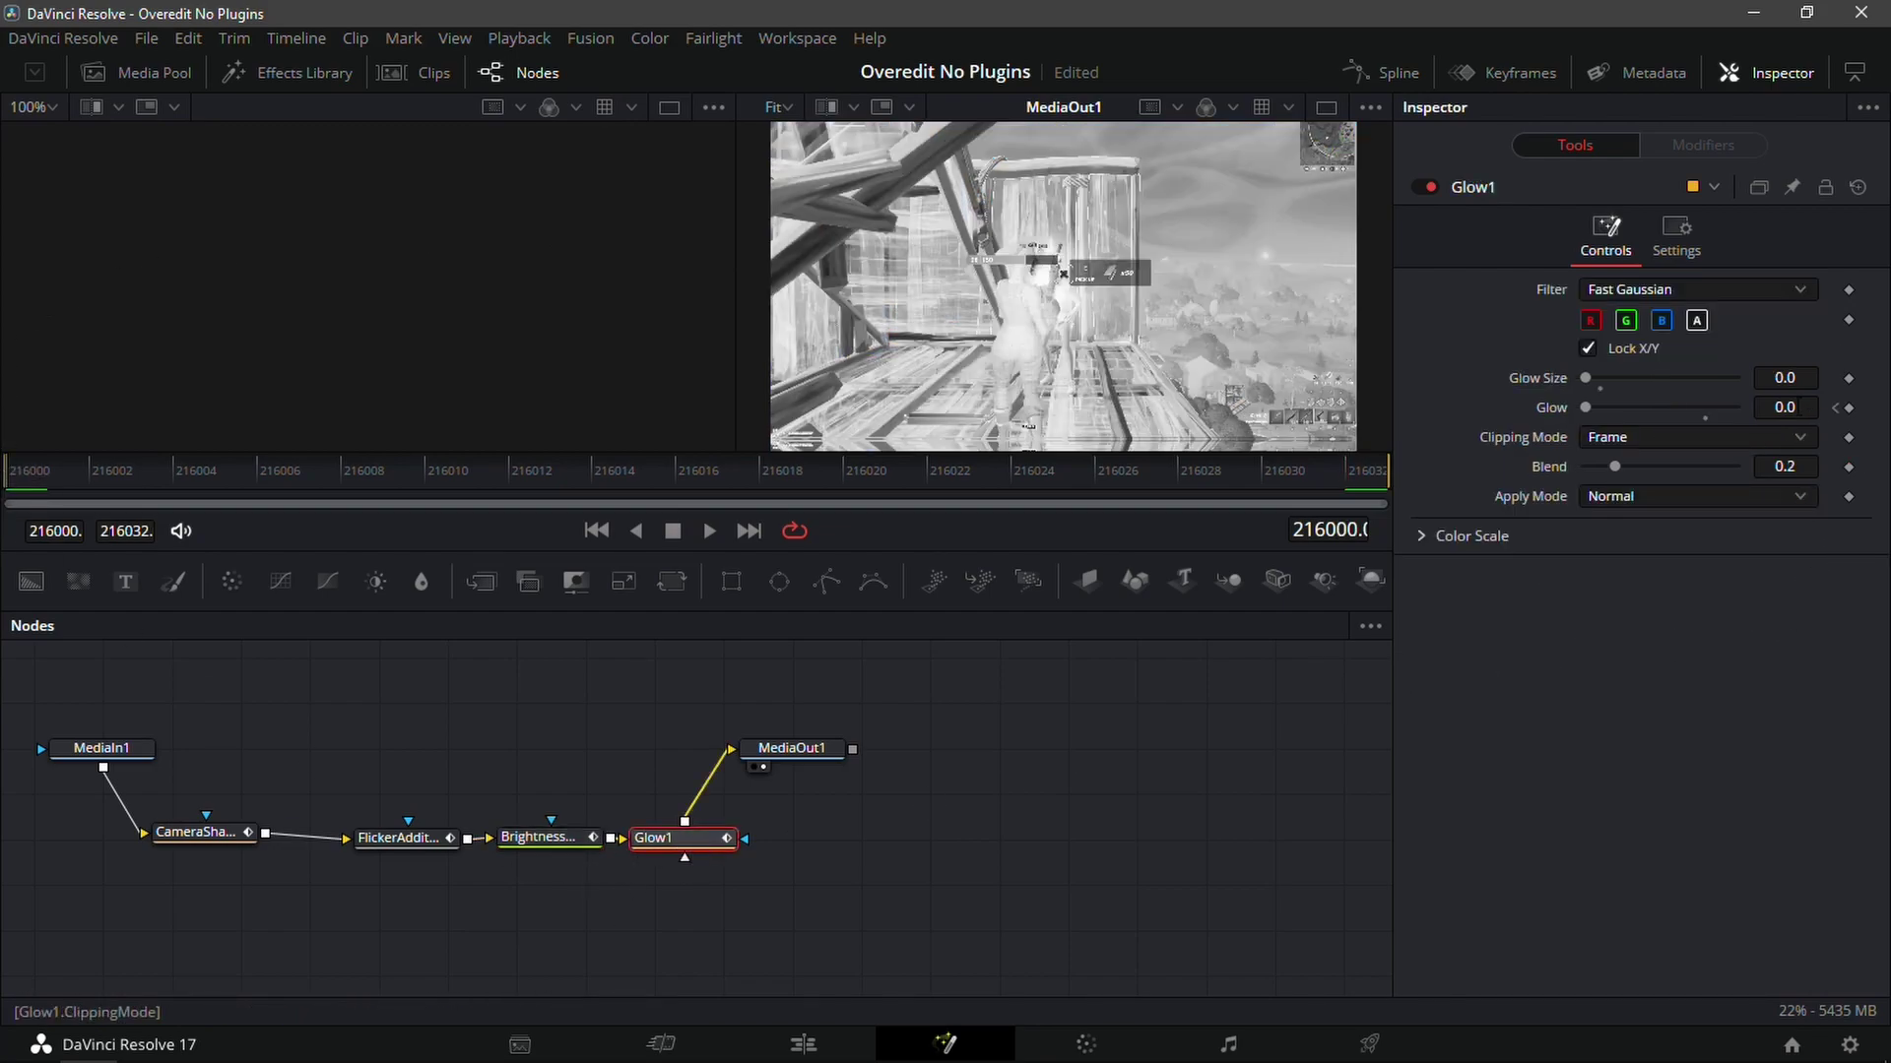
left_click(1790, 407)
type("0.189")
key("Return")
mouse_move(1613, 407)
left_mouse_down()
mouse_move(1658, 407)
mouse_move(1640, 407)
left_mouse_up()
left_click_drag(1790, 407, 1781, 407)
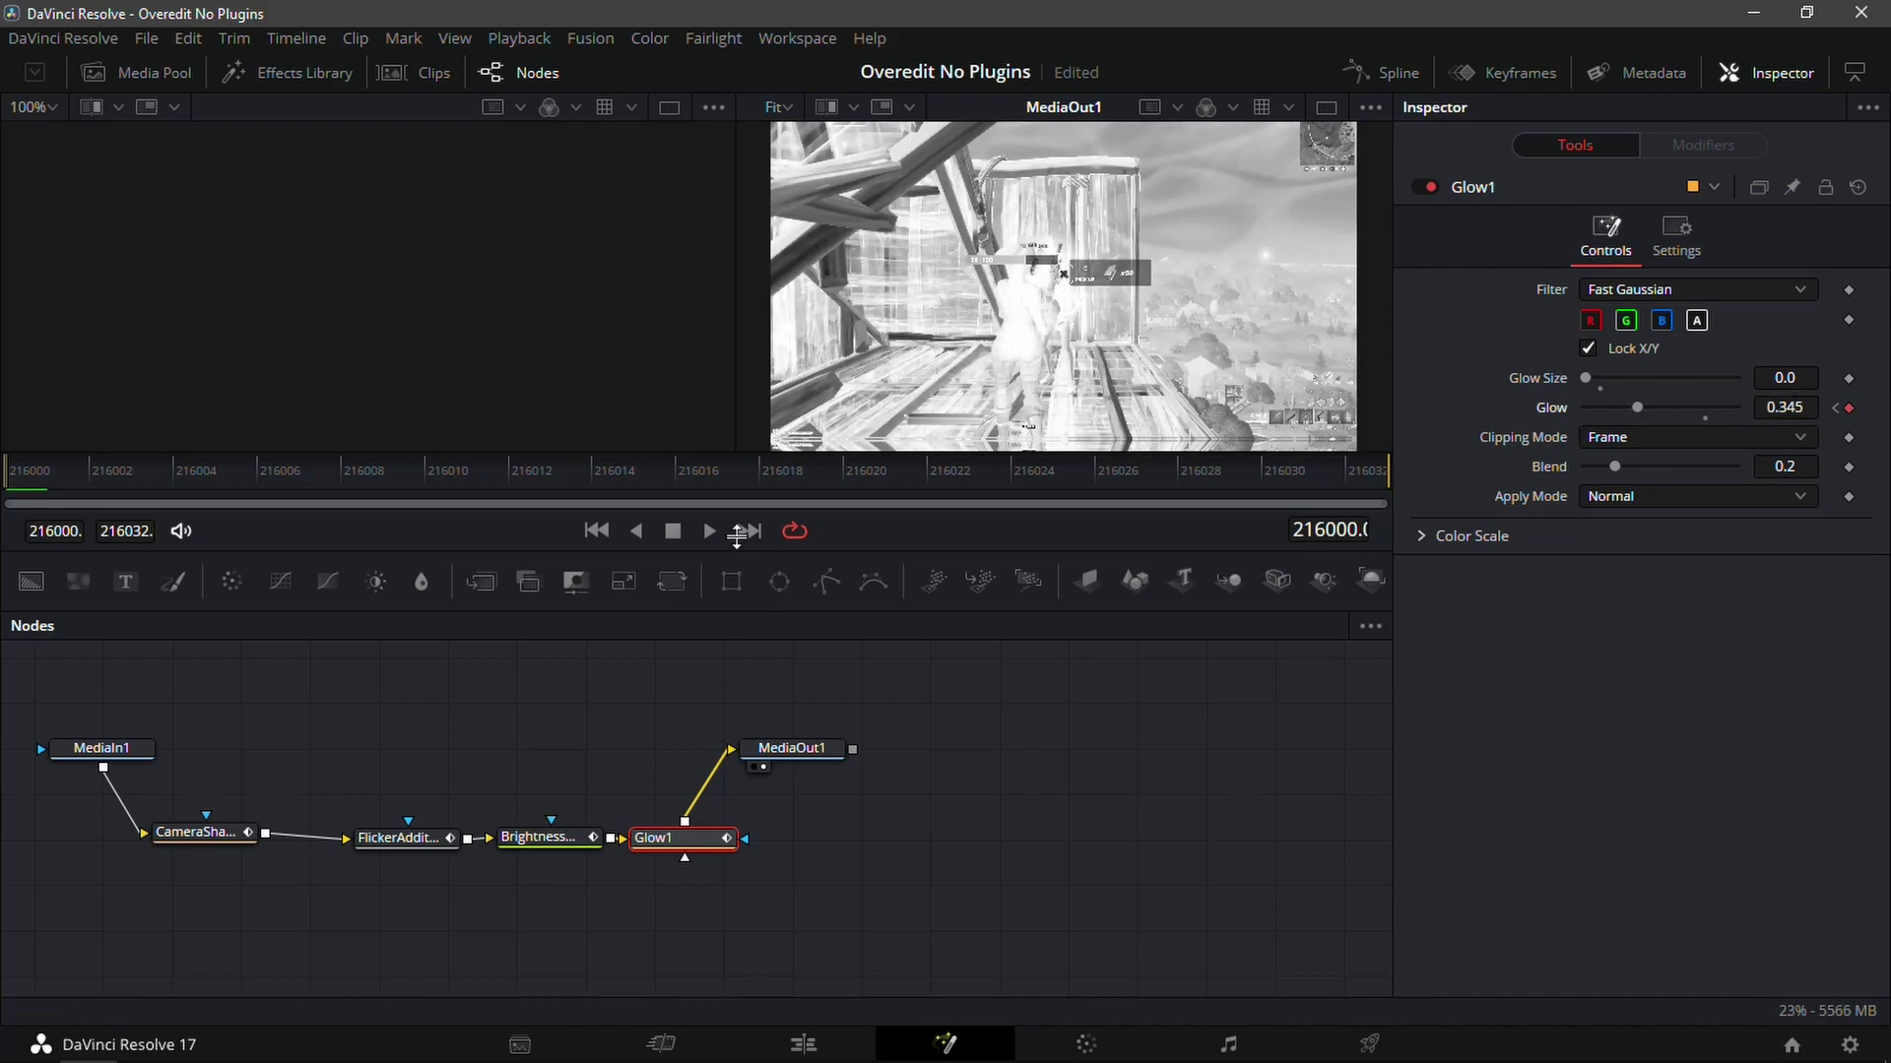
left_click(749, 531)
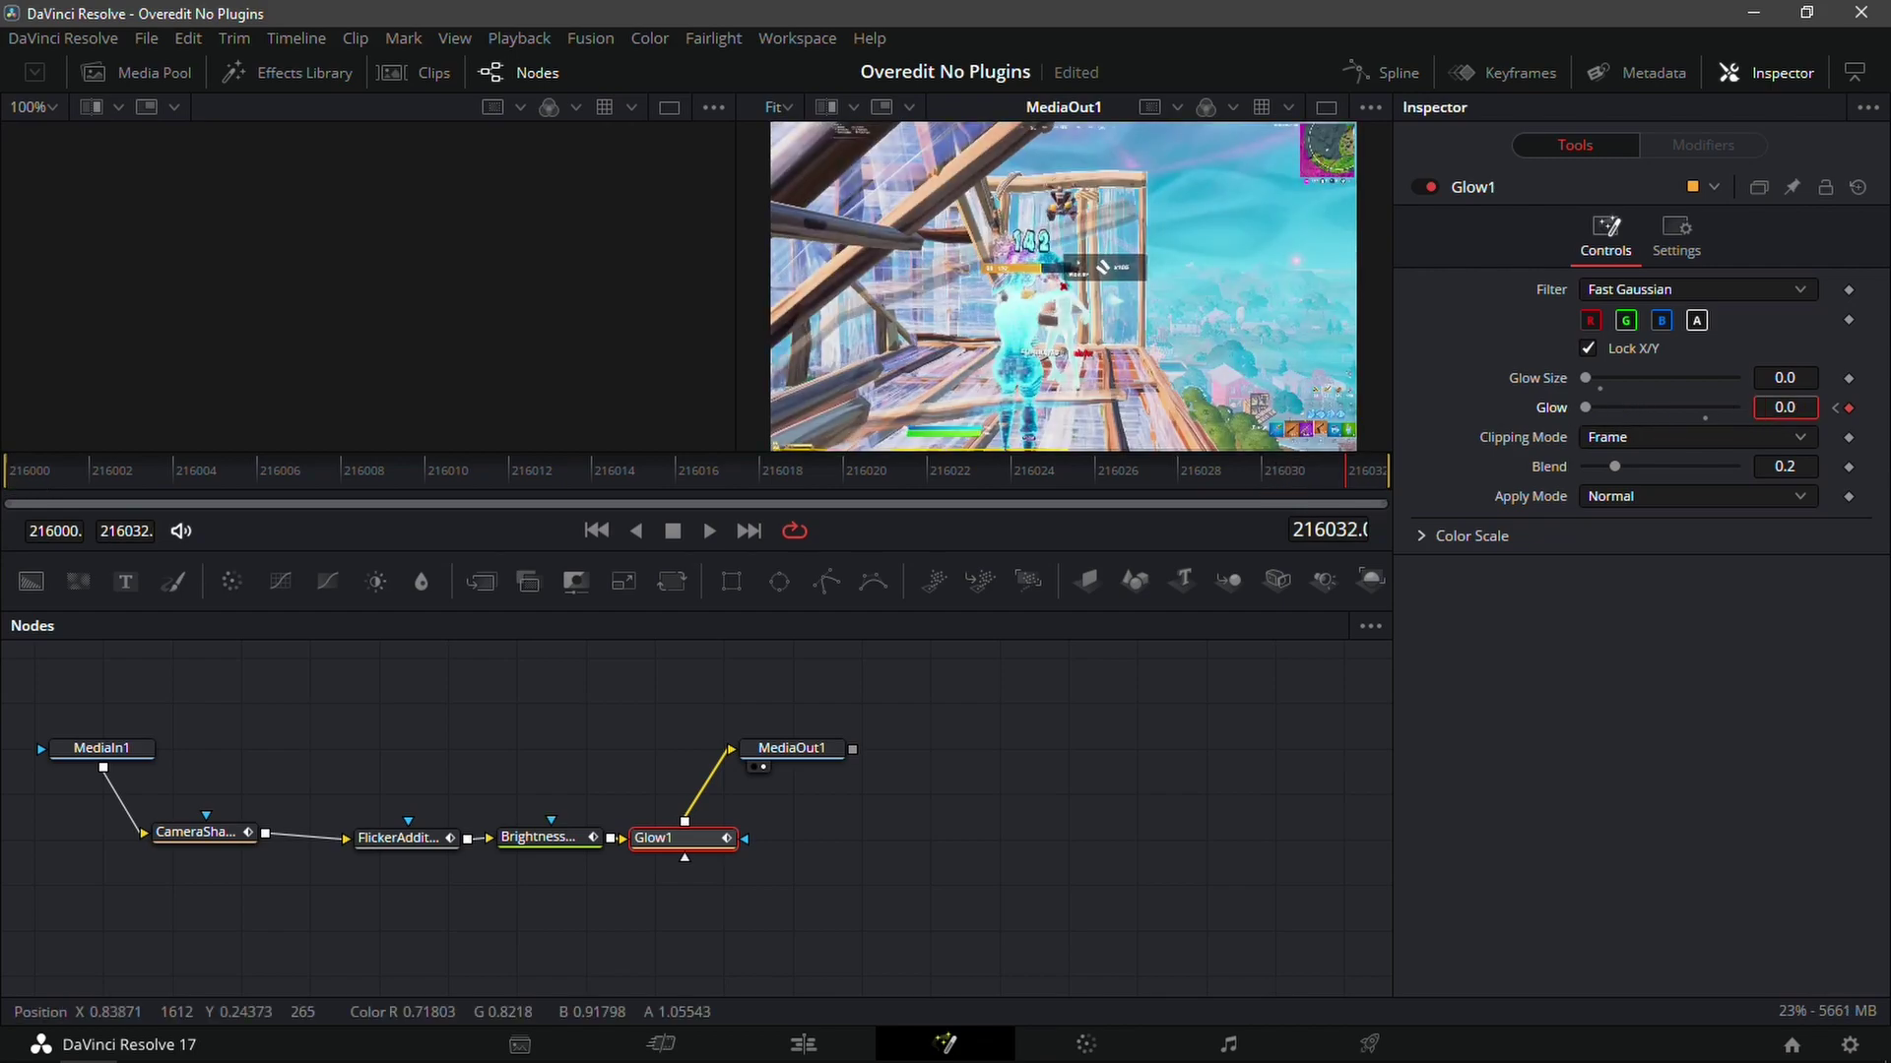
- Back on the Edit page, play the impact effect from just before the marker
left_click(804, 1044)
left_click_drag(1326, 600, 1184, 640)
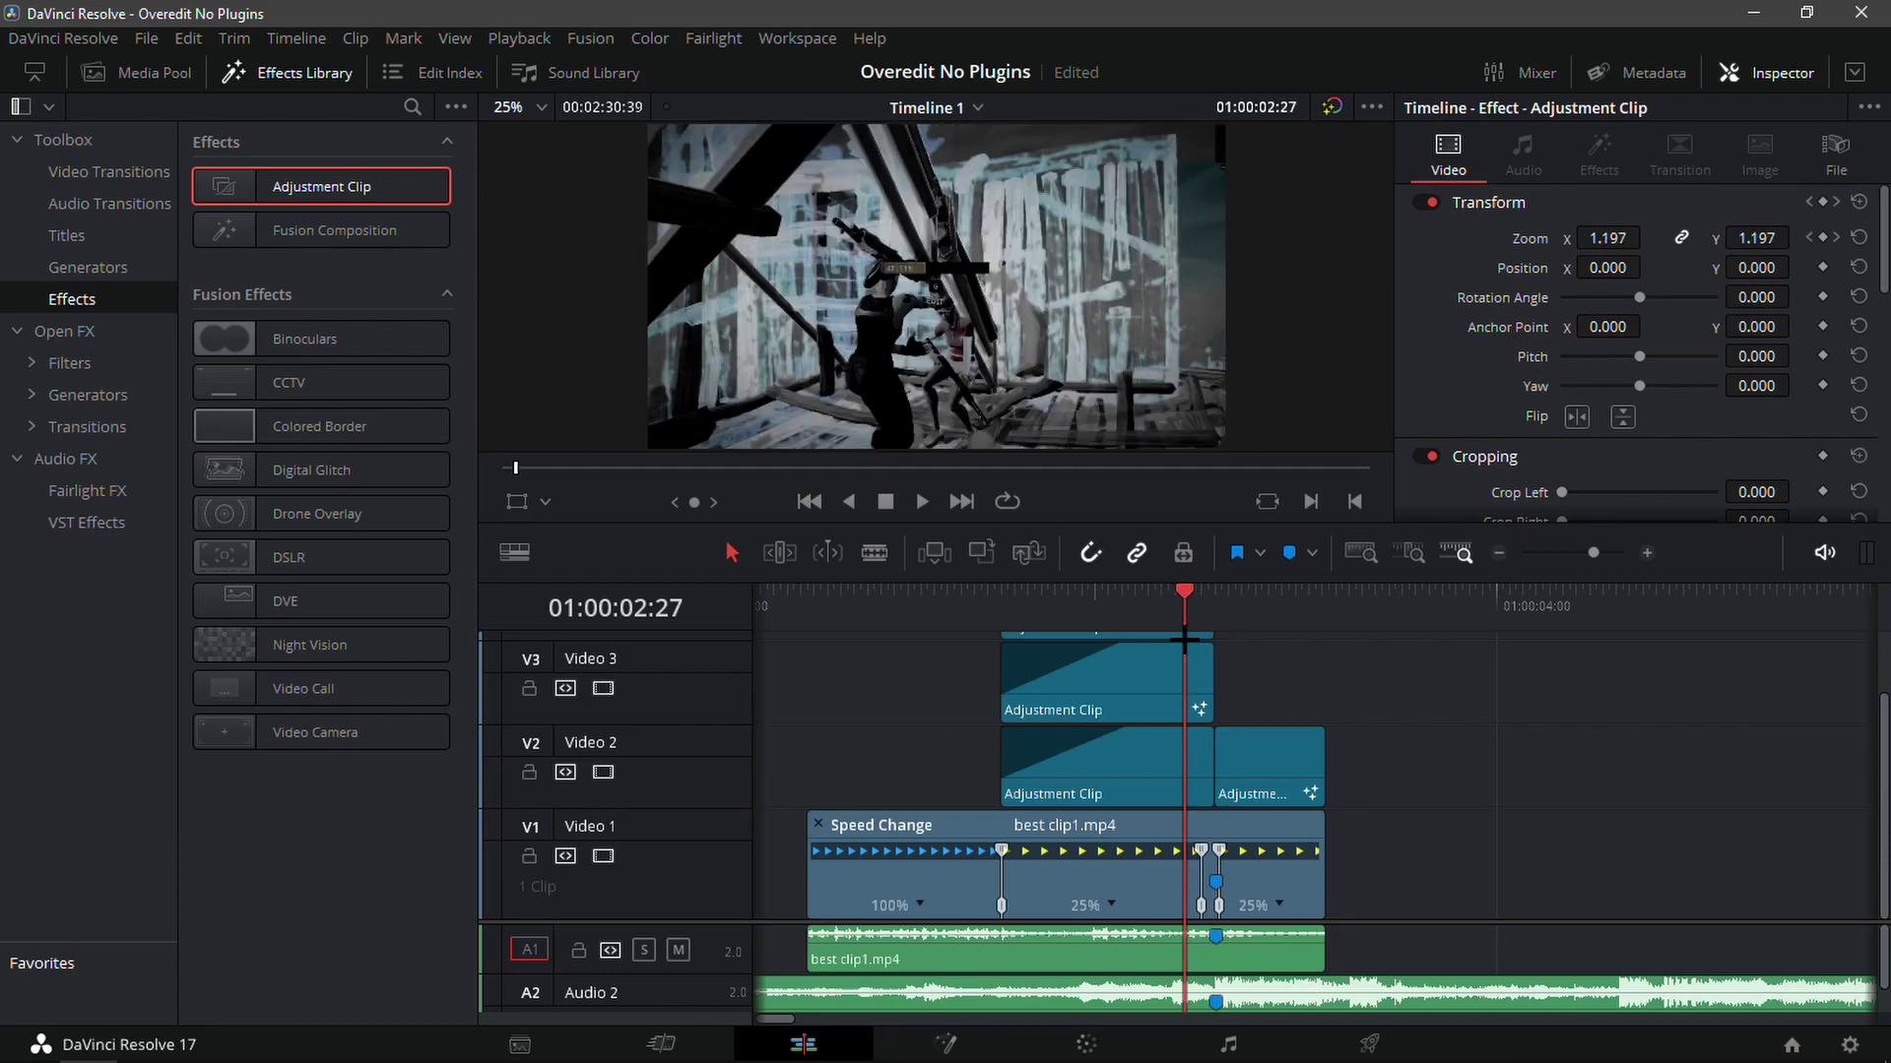
key("space")
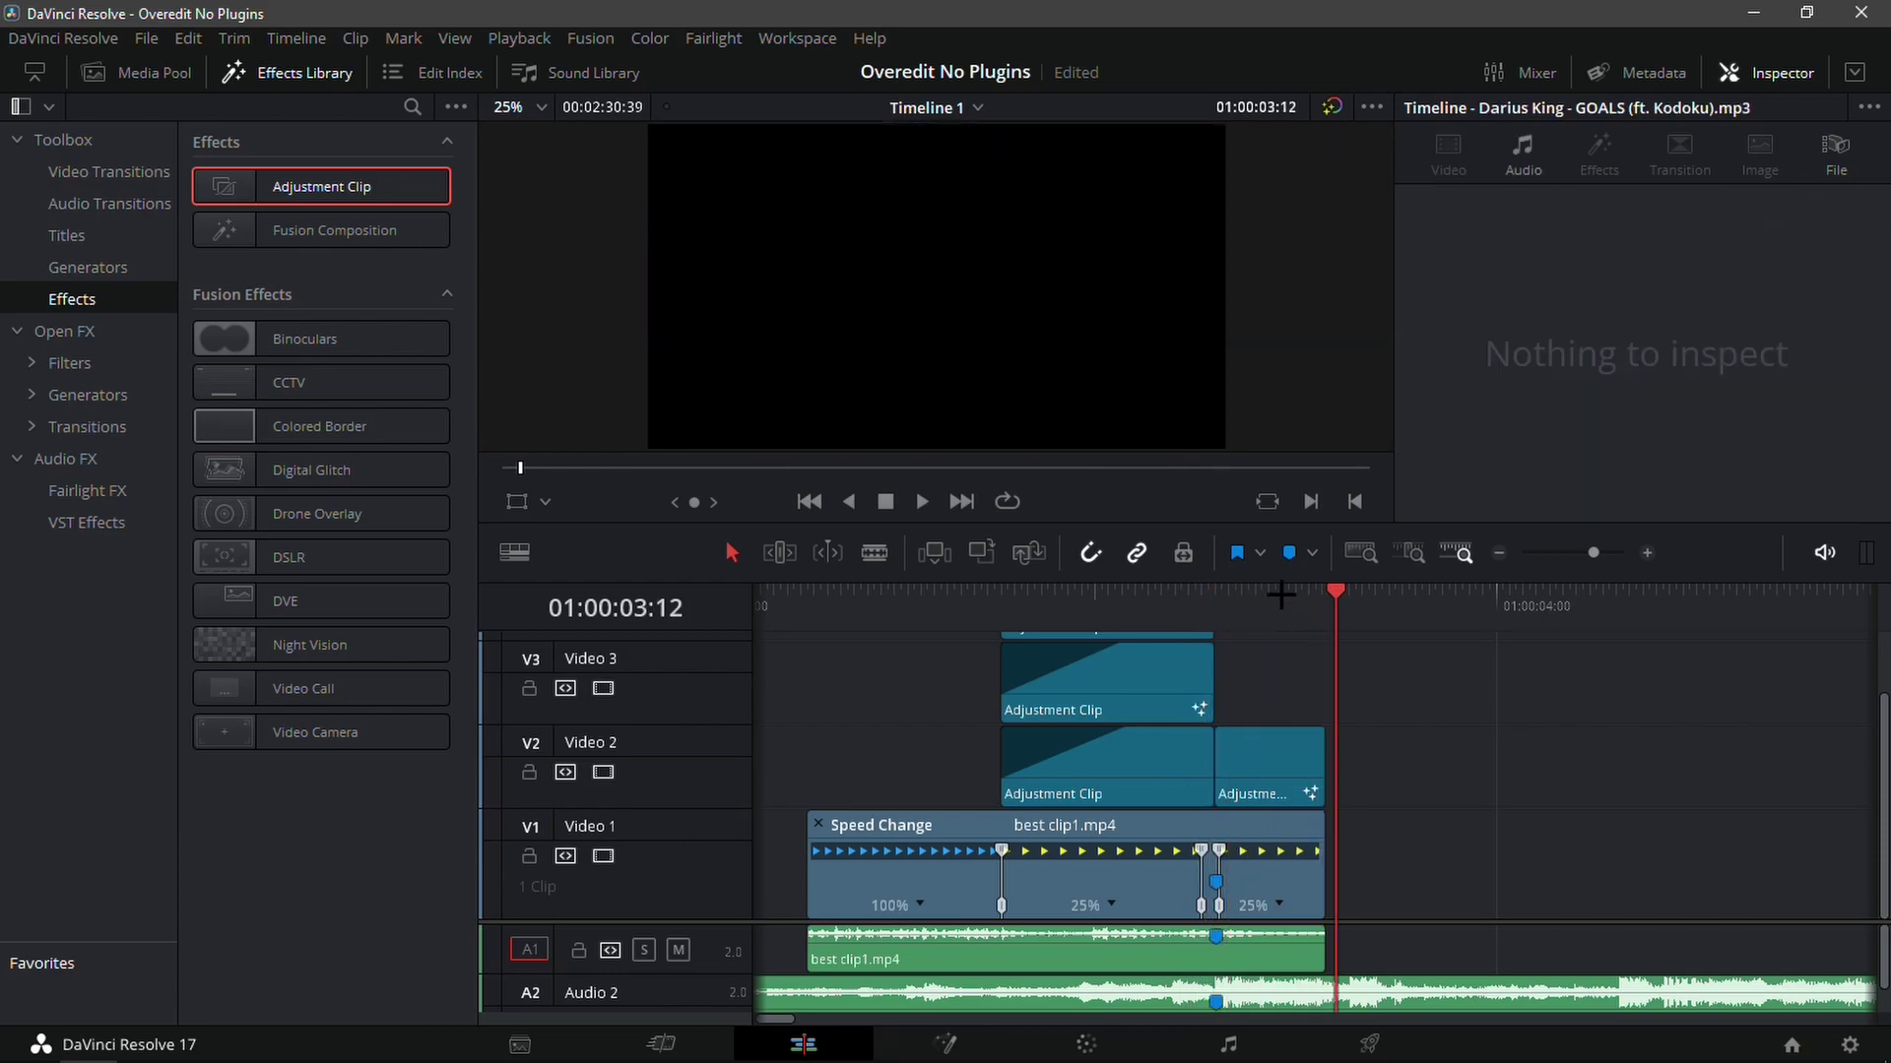
left_click_drag(1281, 595, 1219, 647)
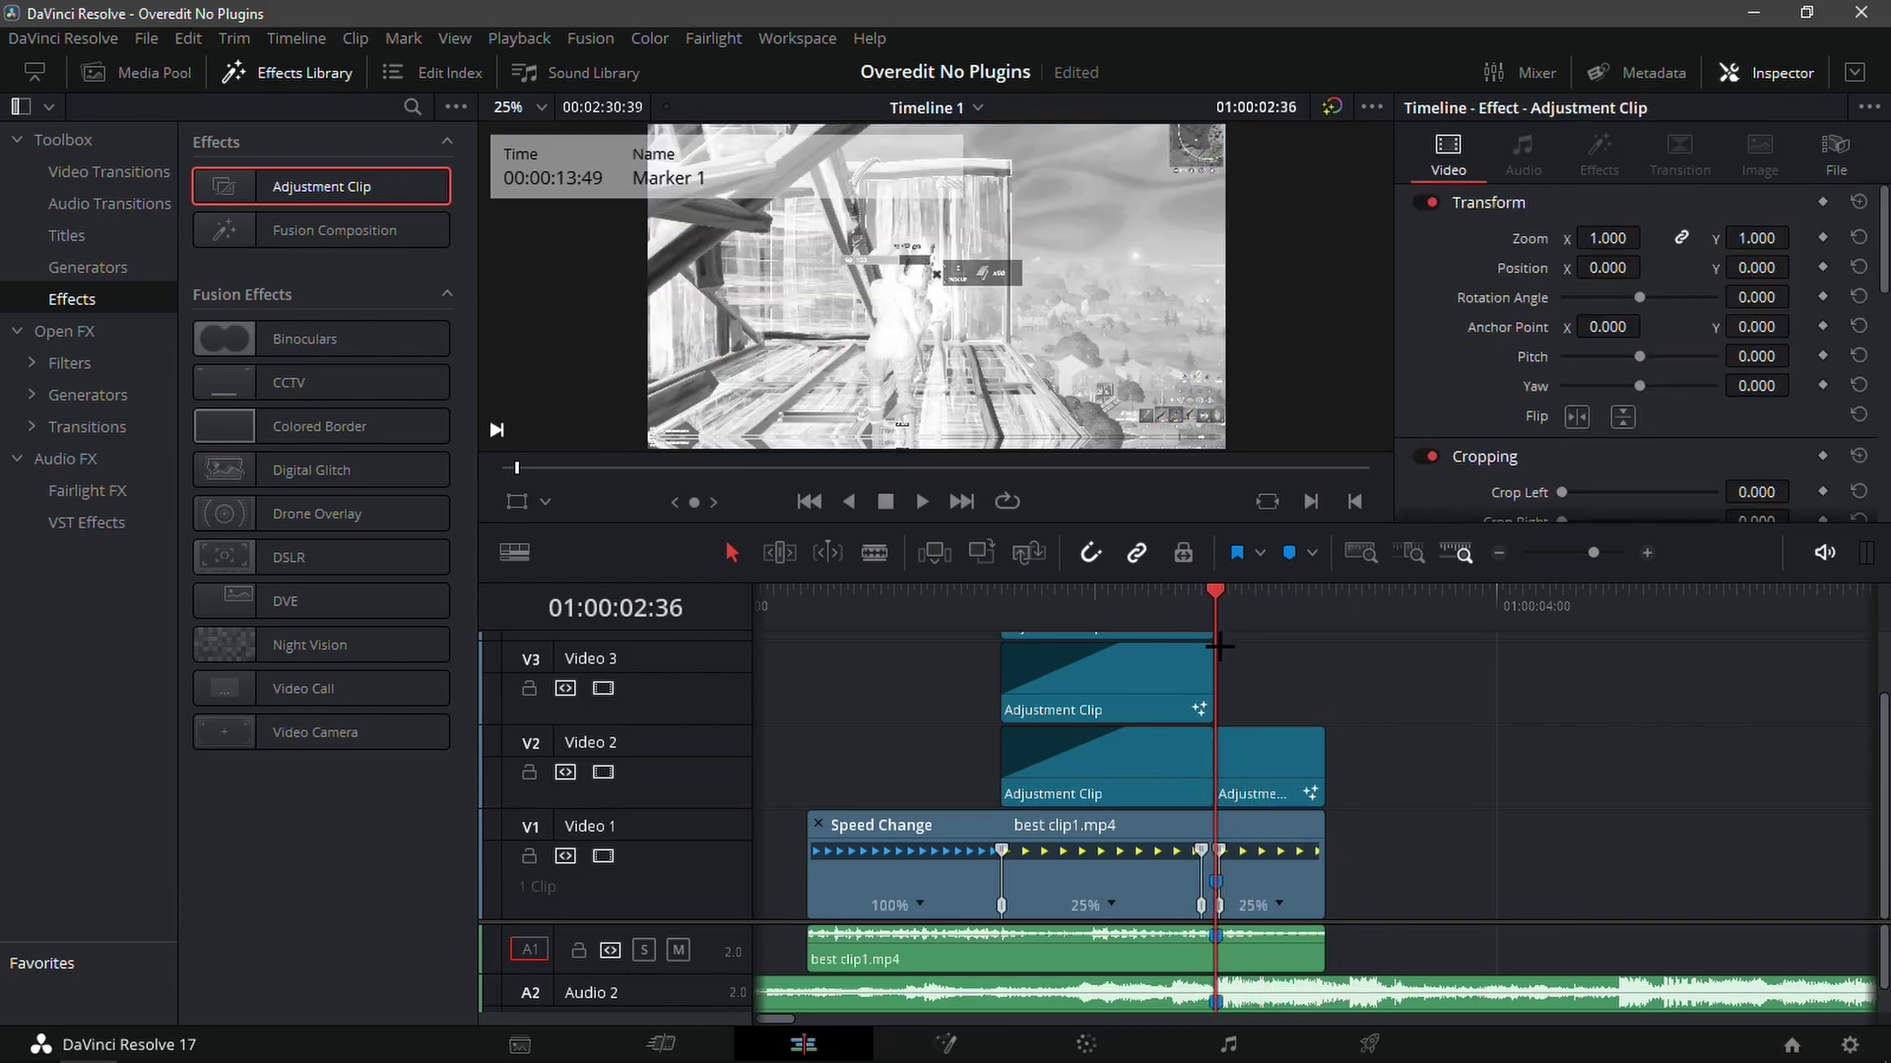
- Extend the V2 adjustment clip, best clip1.mp4 and its A1 audio one second further, then play it back
key("shift+Right")
key("shift+Left")
key("shift+Right")
left_click_drag(1342, 772, 1320, 916)
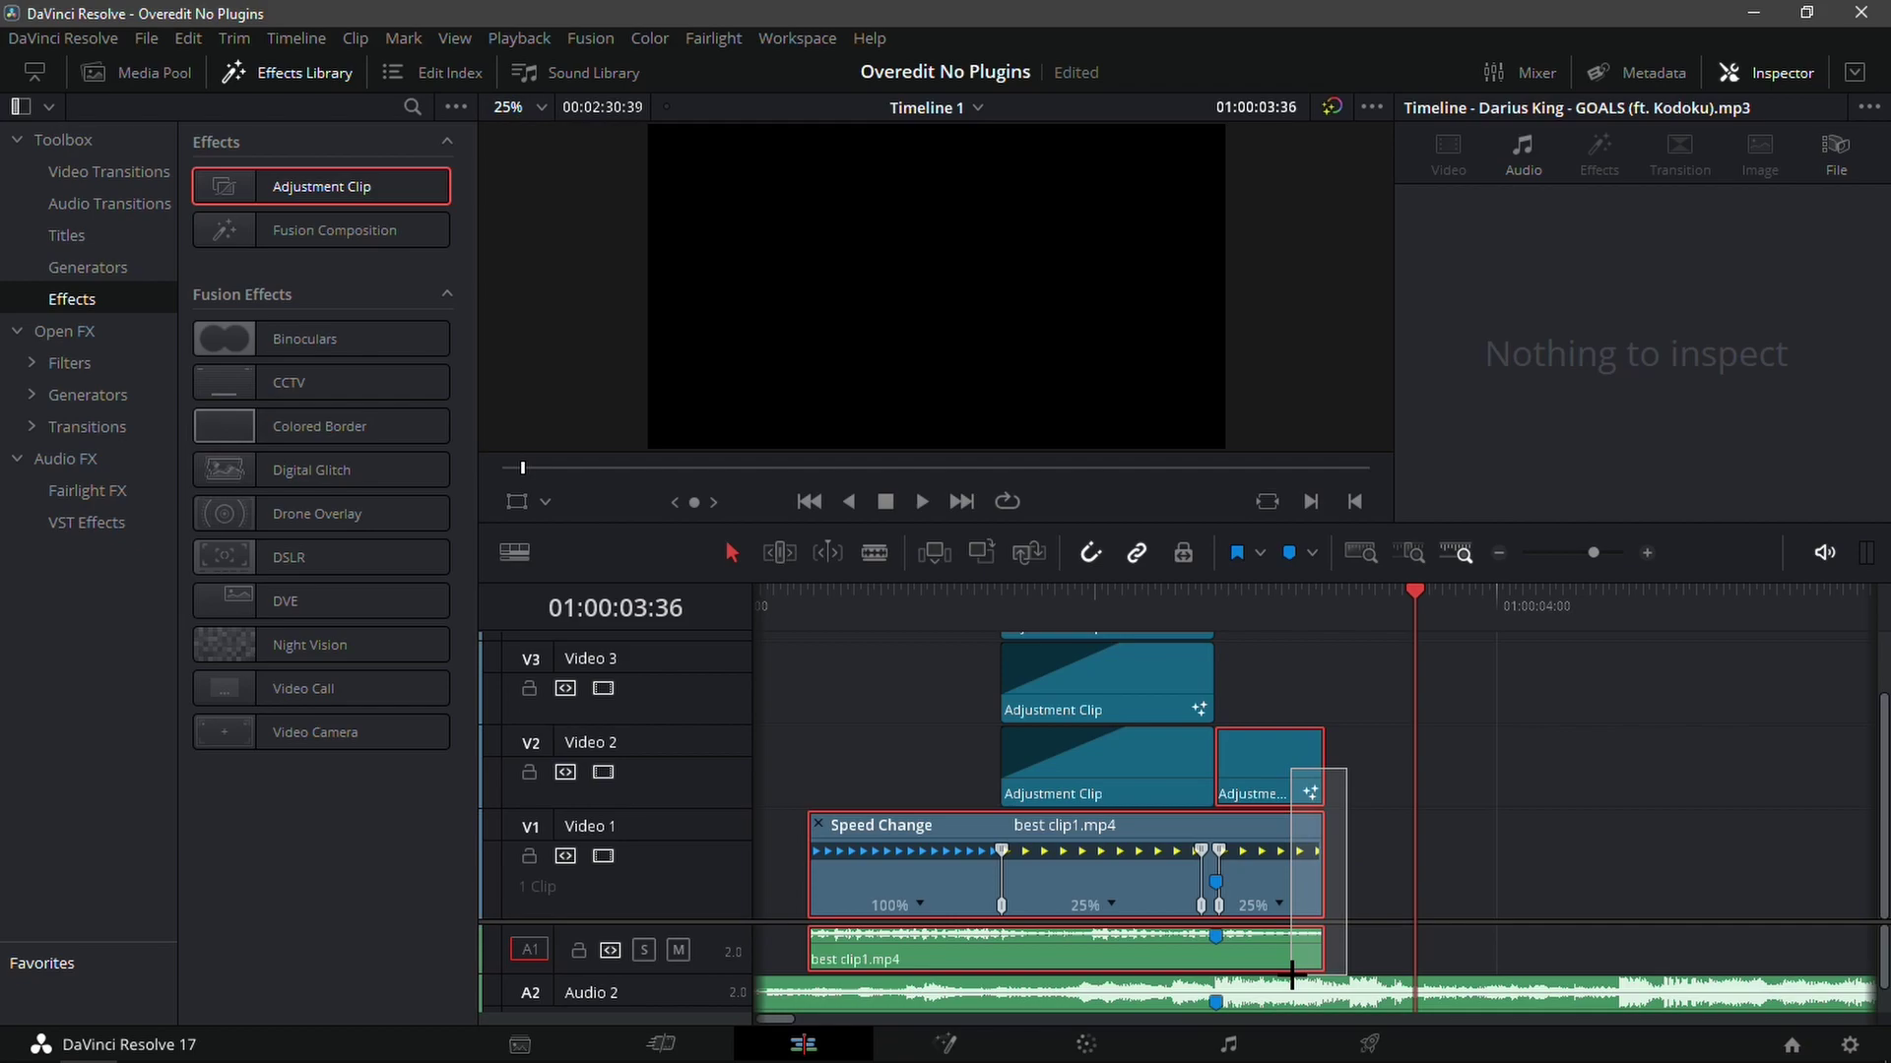
left_click_drag(1319, 772, 1410, 756)
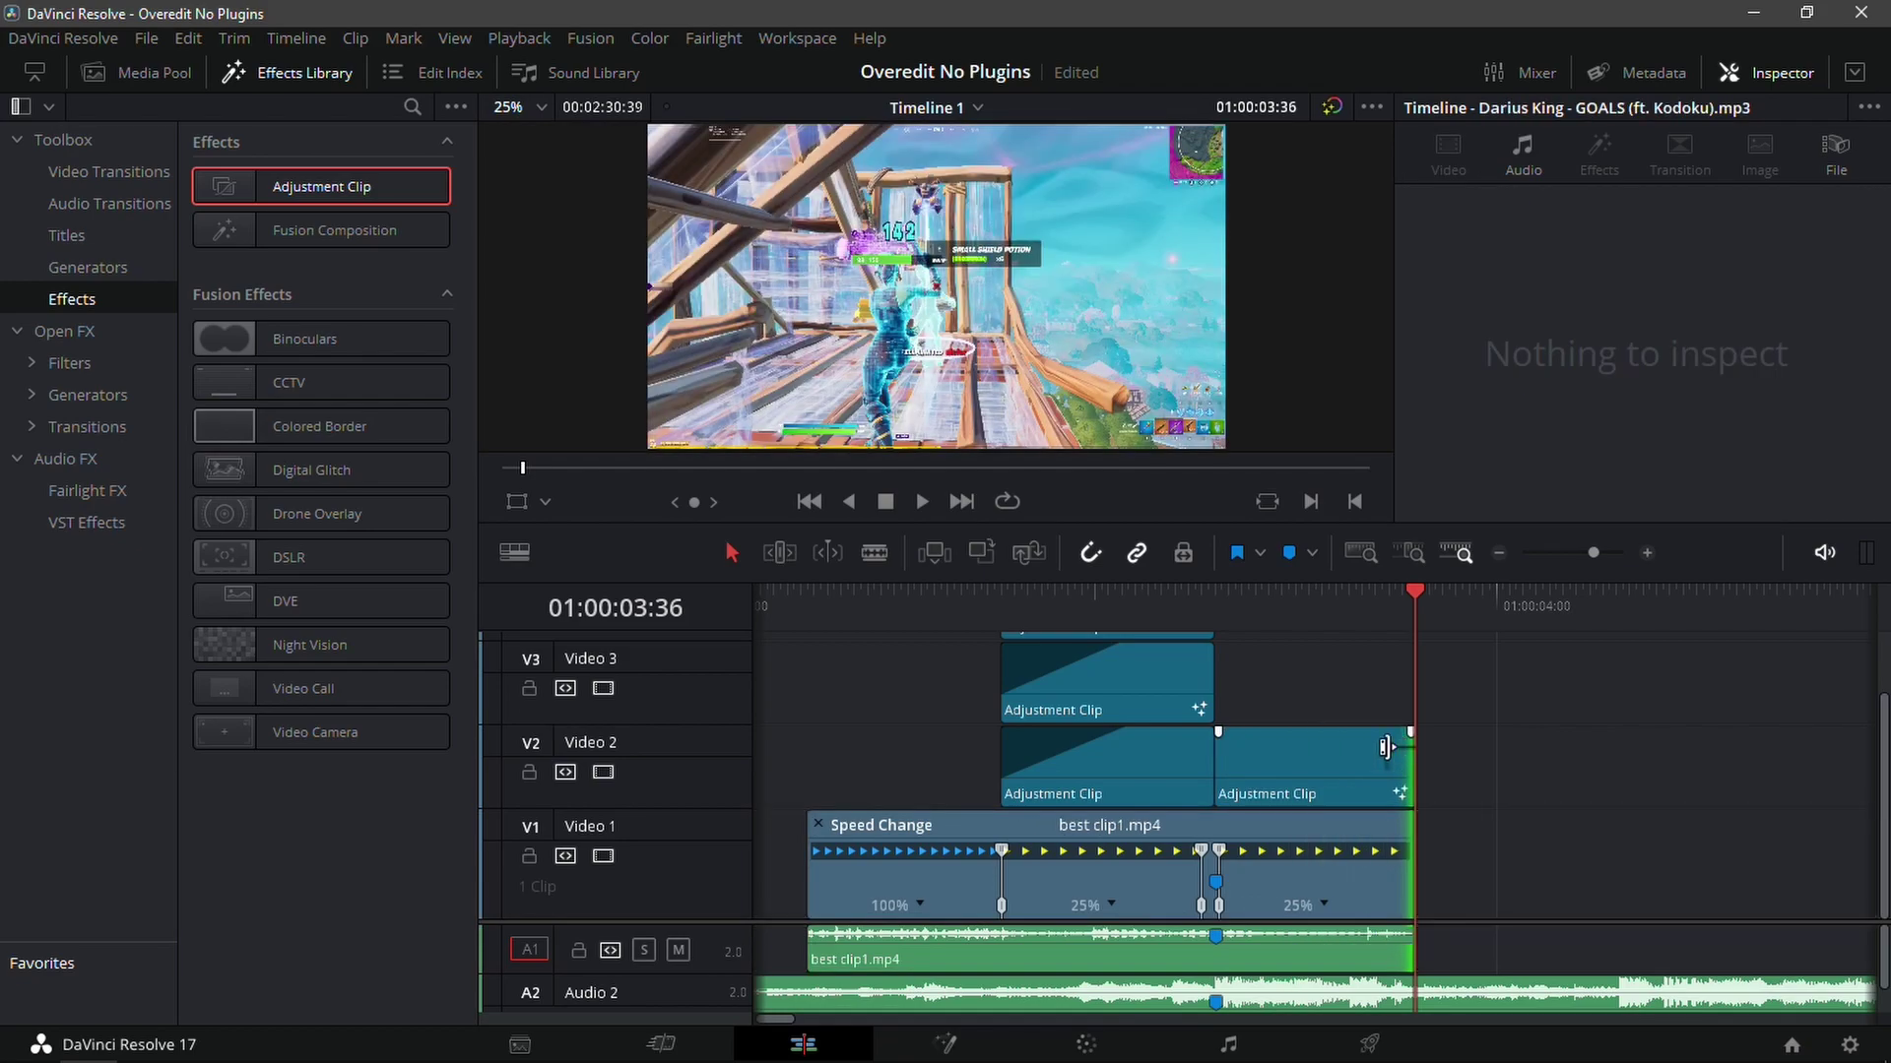
left_click_drag(1377, 603, 1140, 680)
key("space")
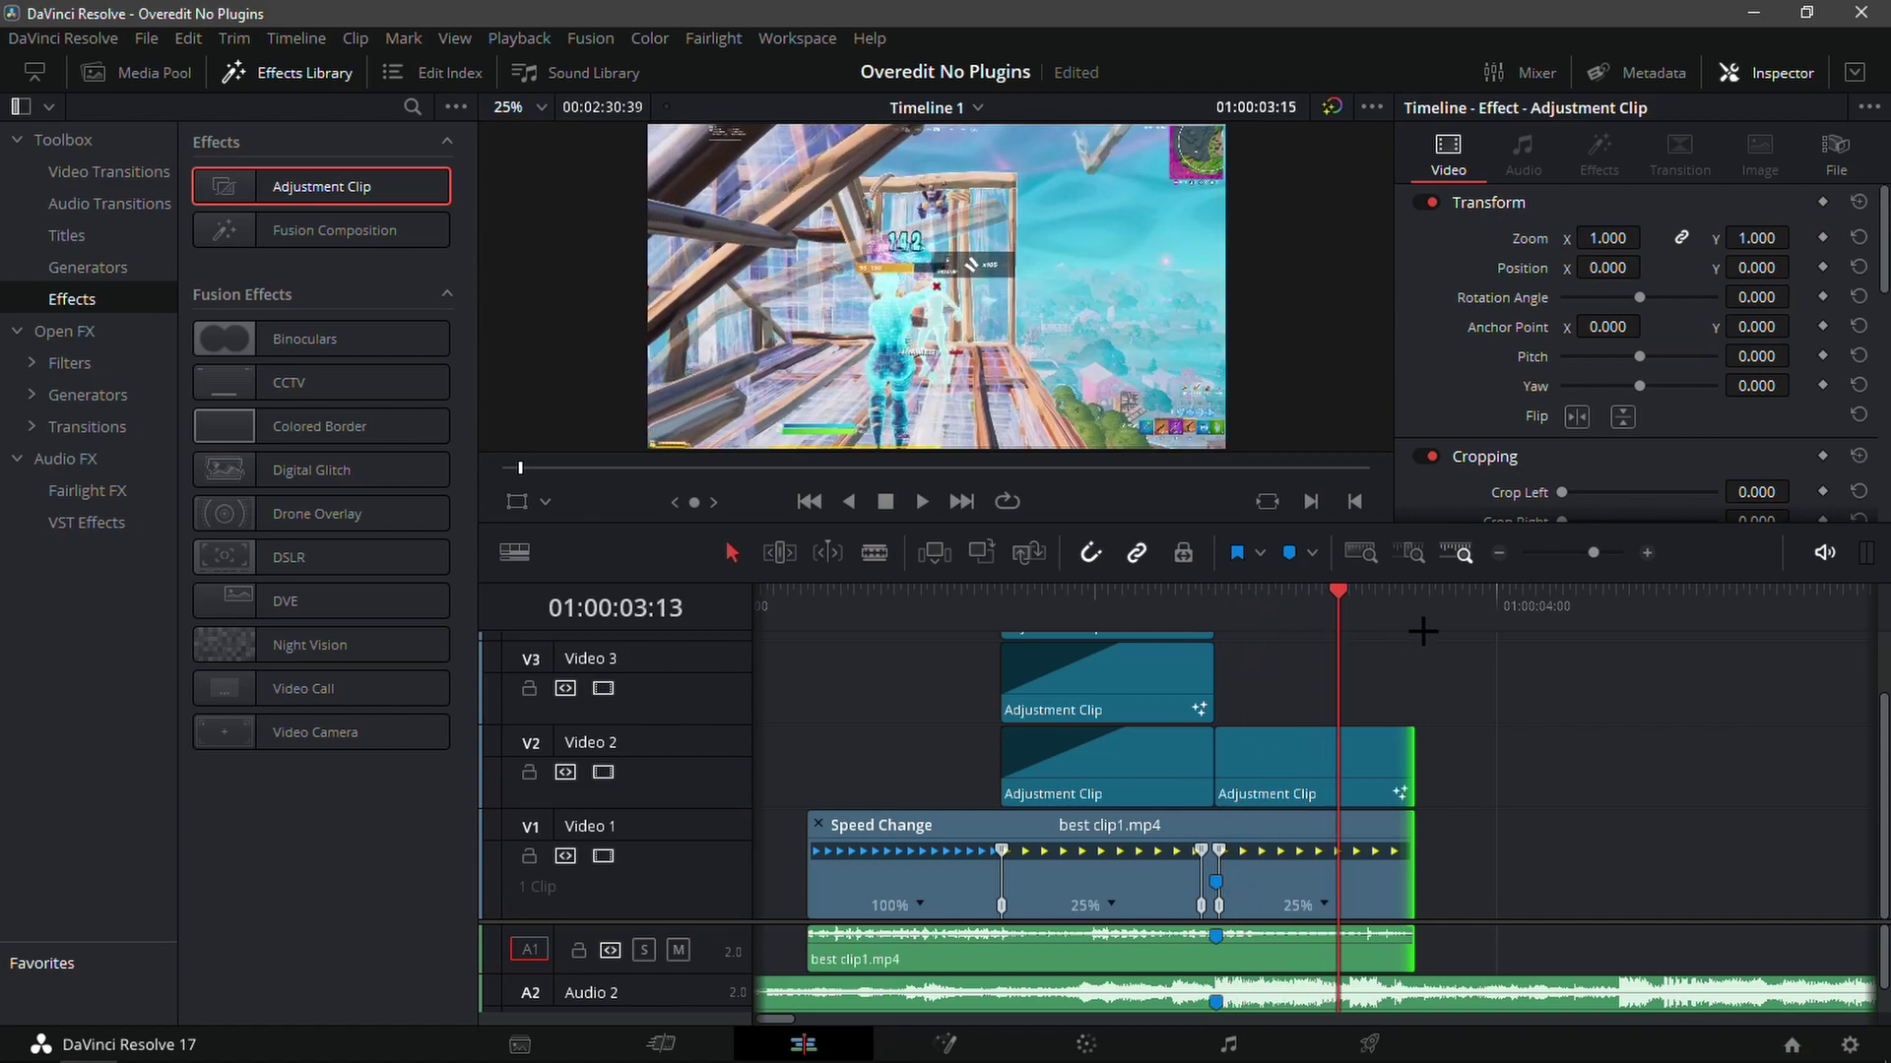
left_click(1609, 698)
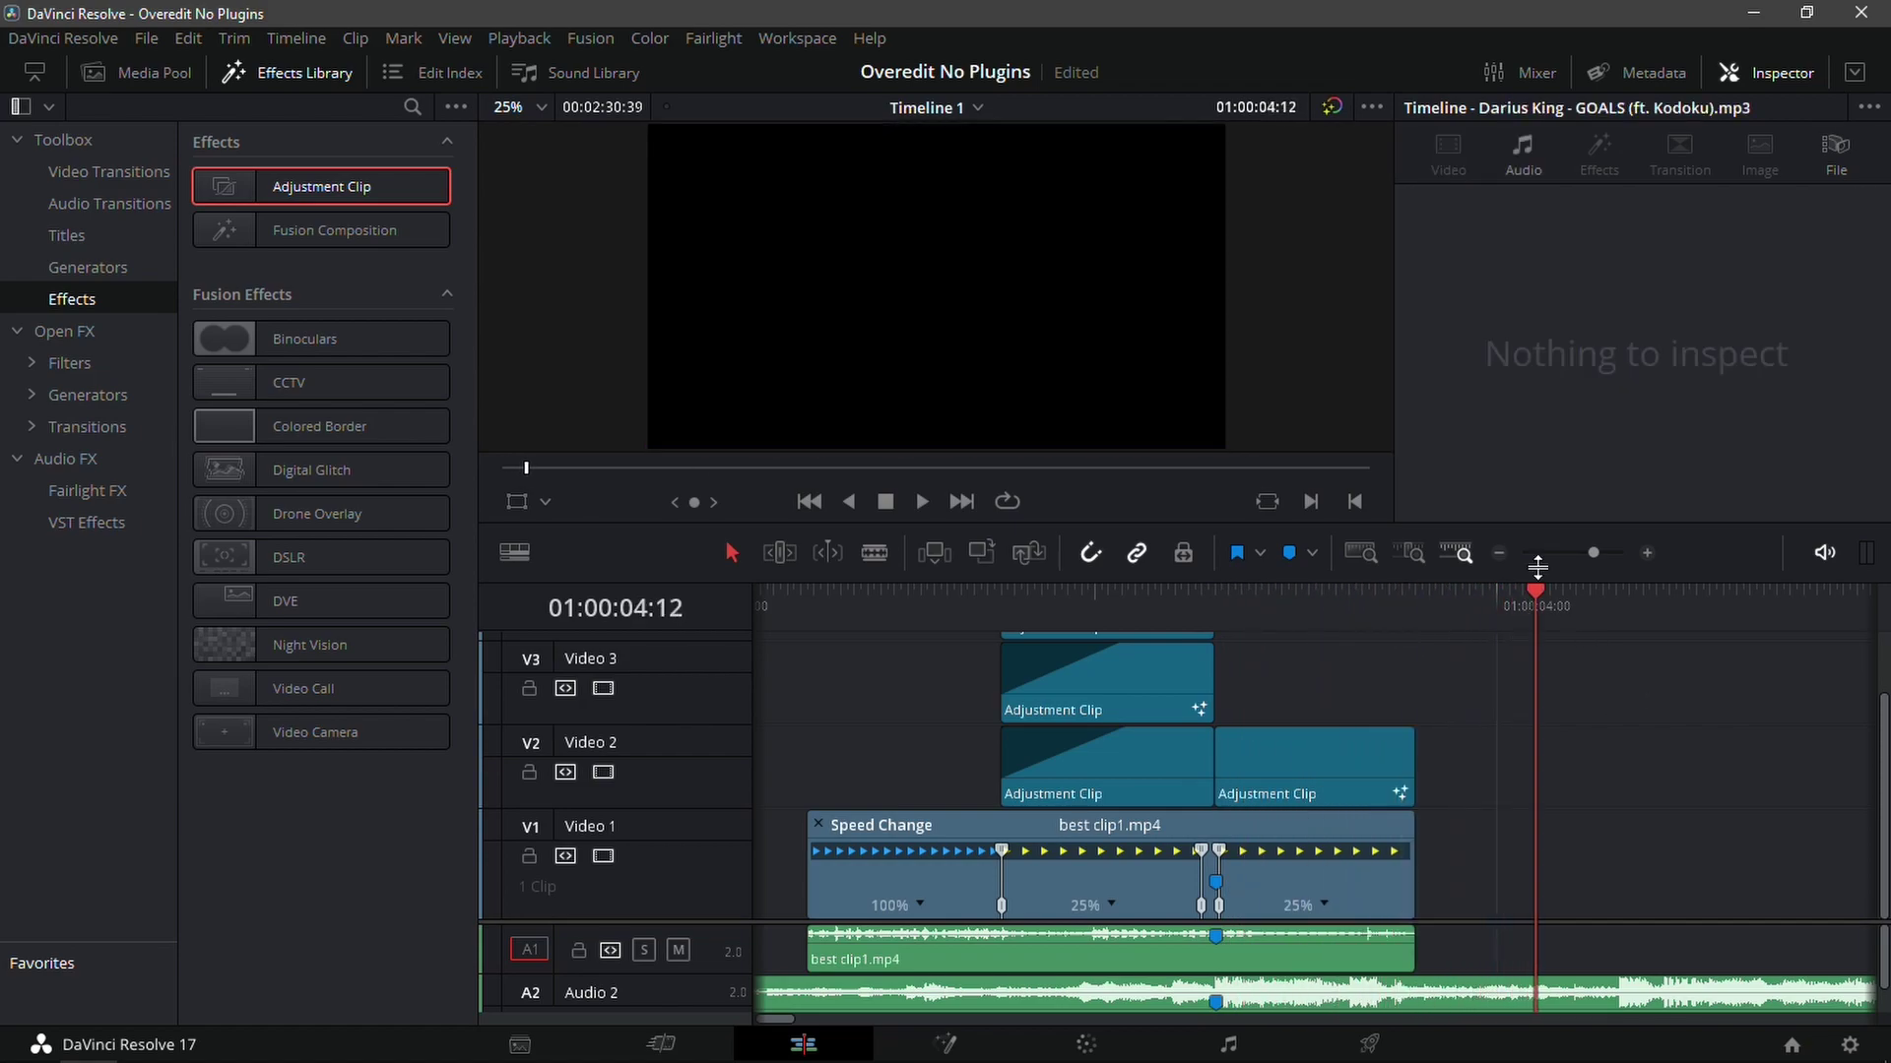
key("space")
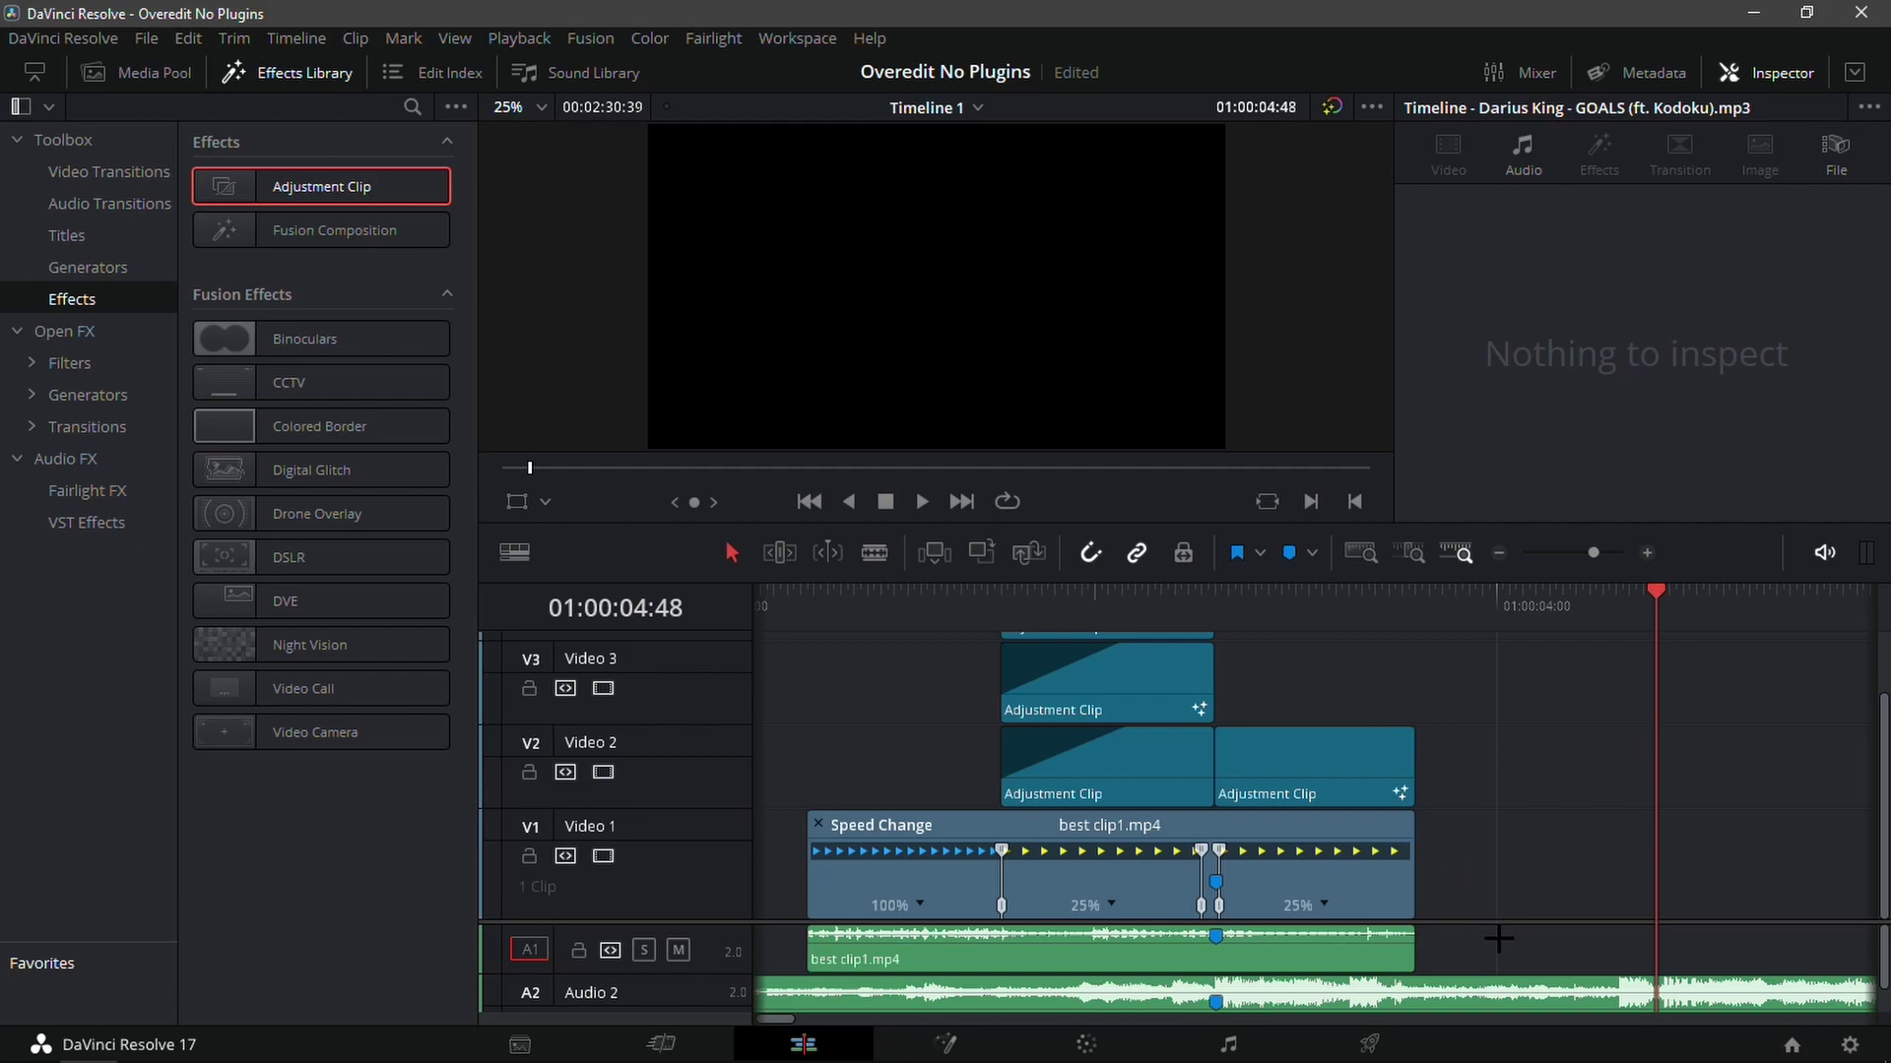
- Enlarge the track area and drop an Adjustment Clip onto a new Video 5 track at the start
left_click_drag(1501, 924, 1435, 992)
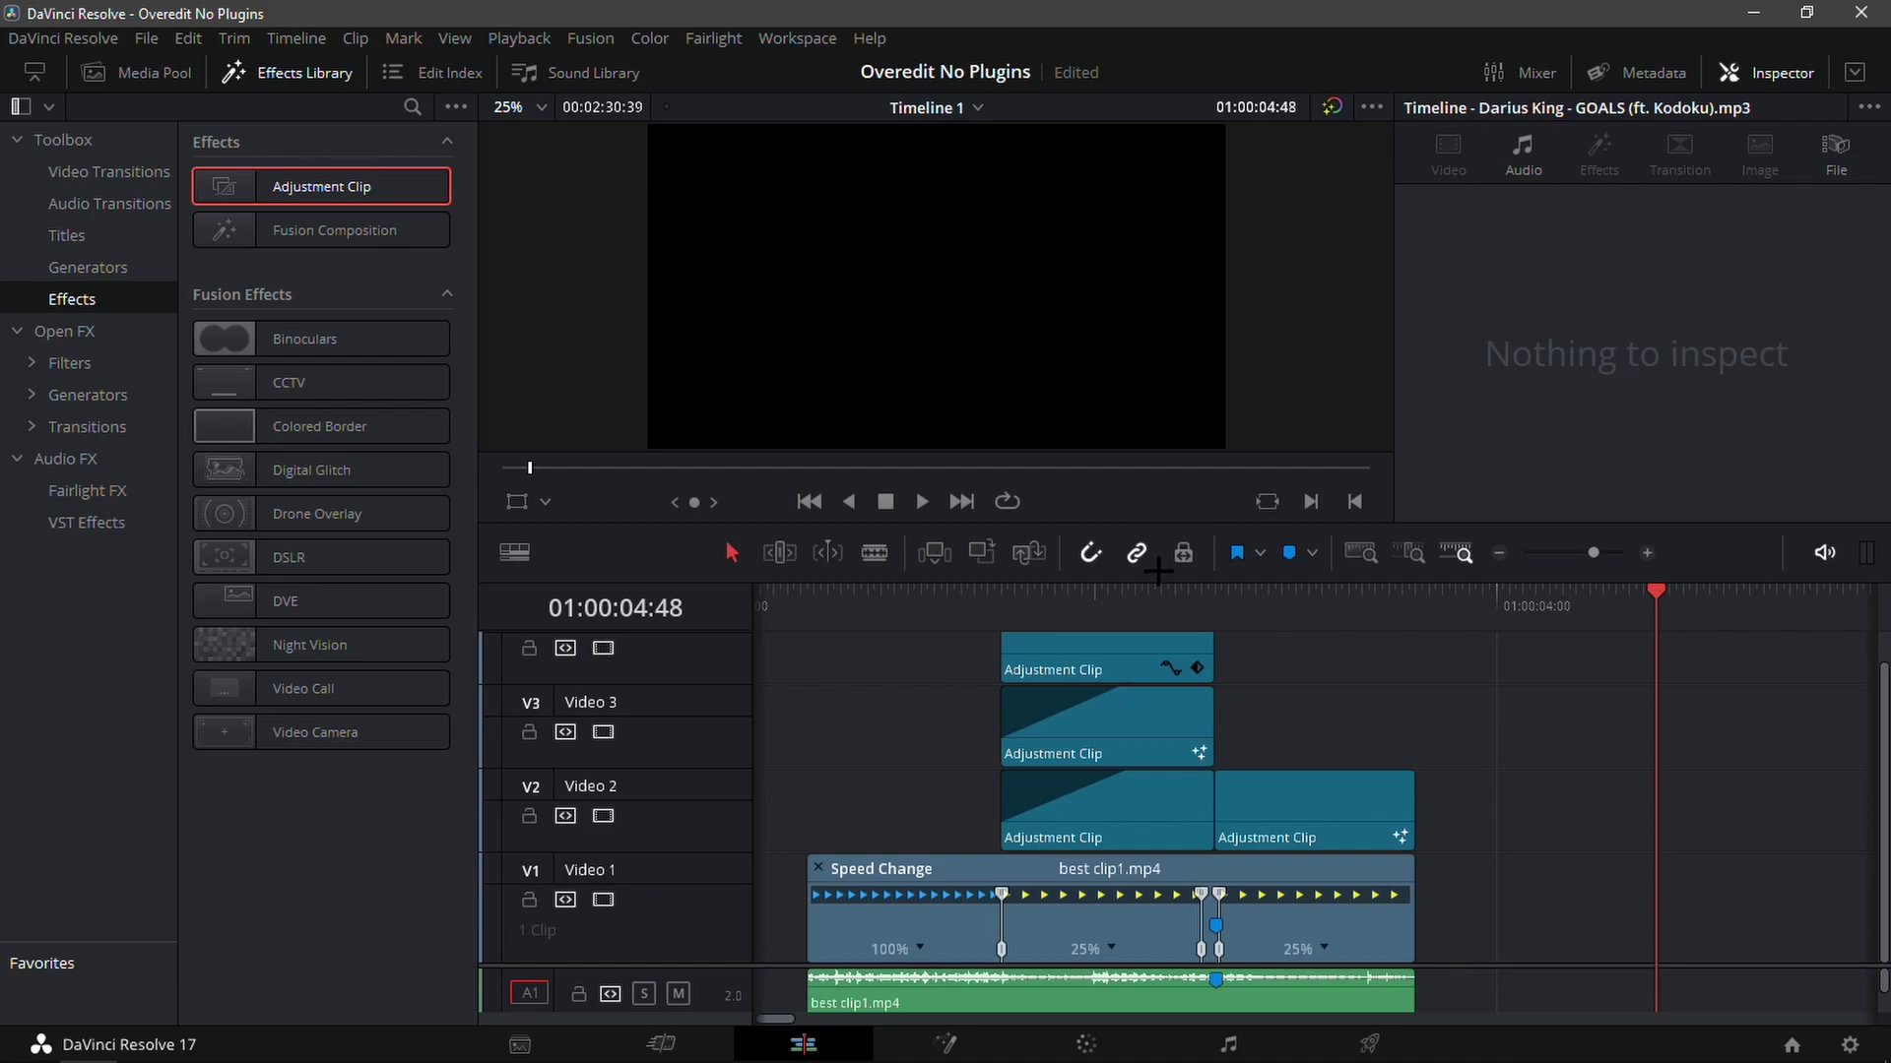
left_click_drag(1130, 583, 1103, 397)
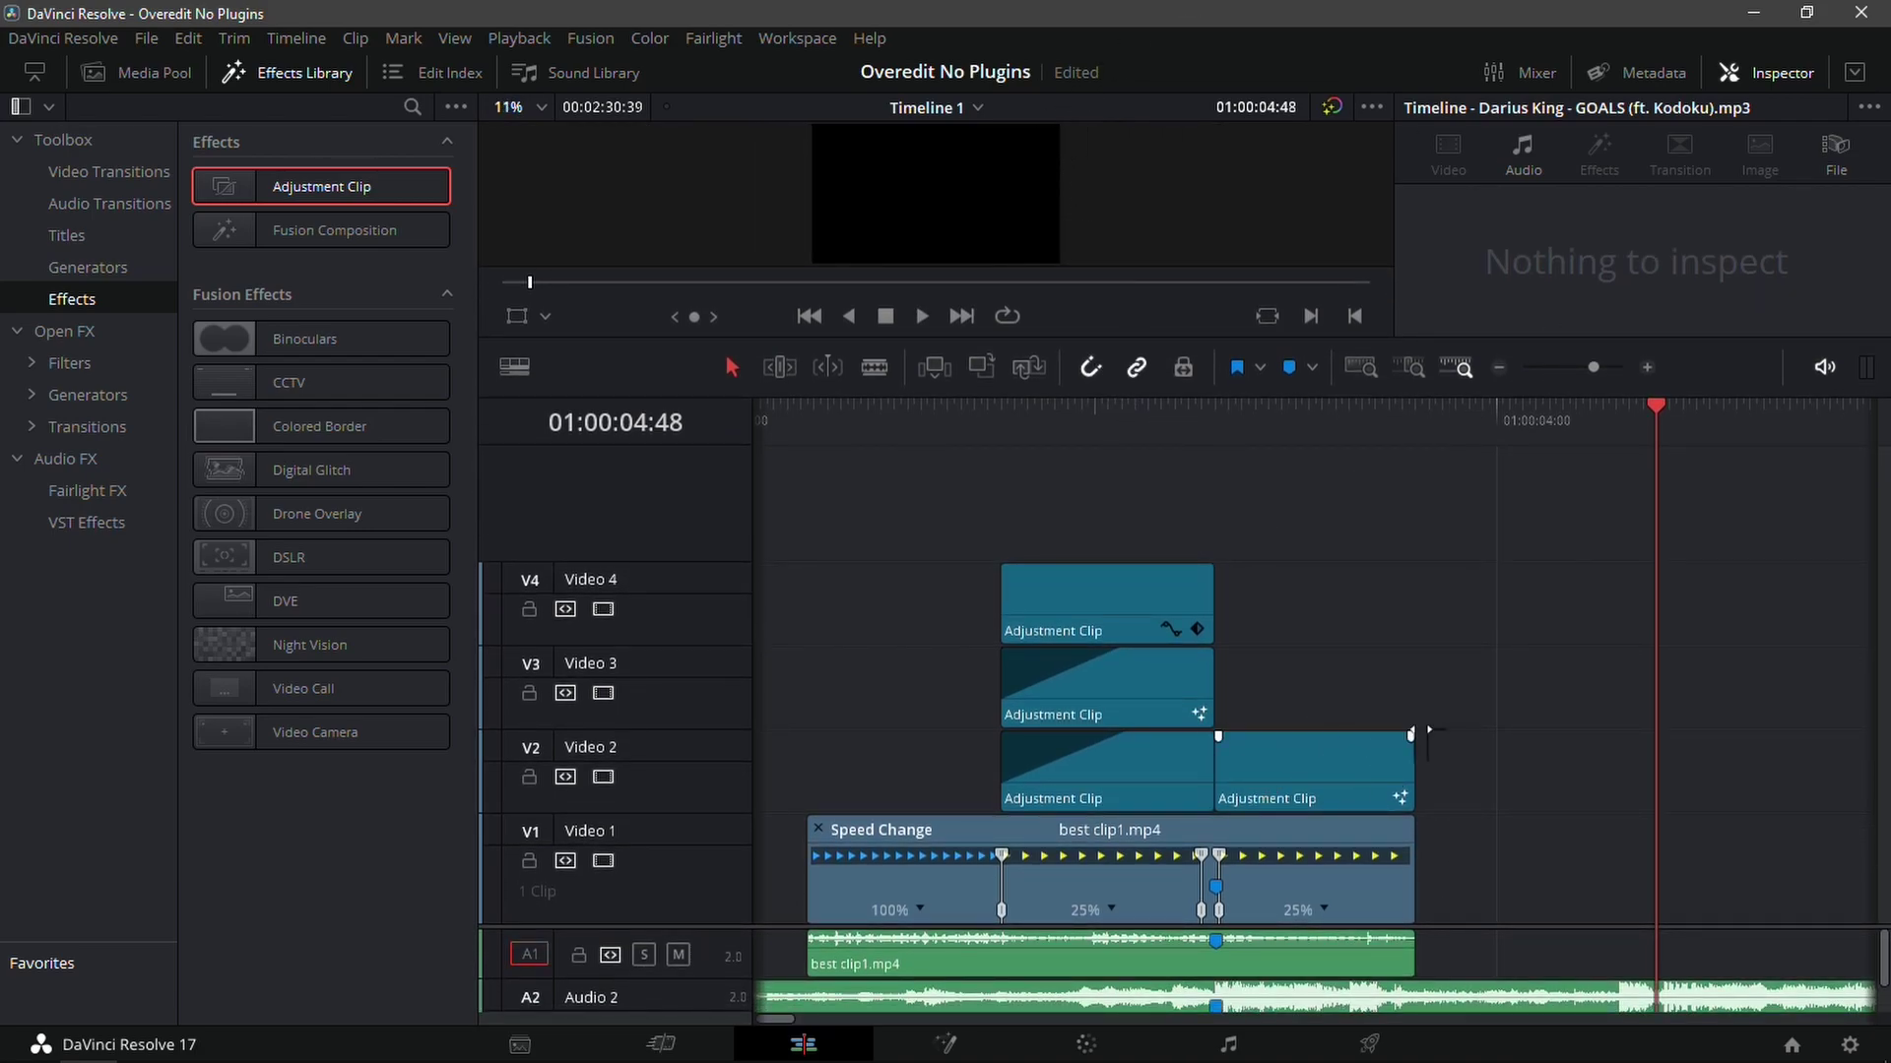
left_click_drag(296, 186, 899, 494)
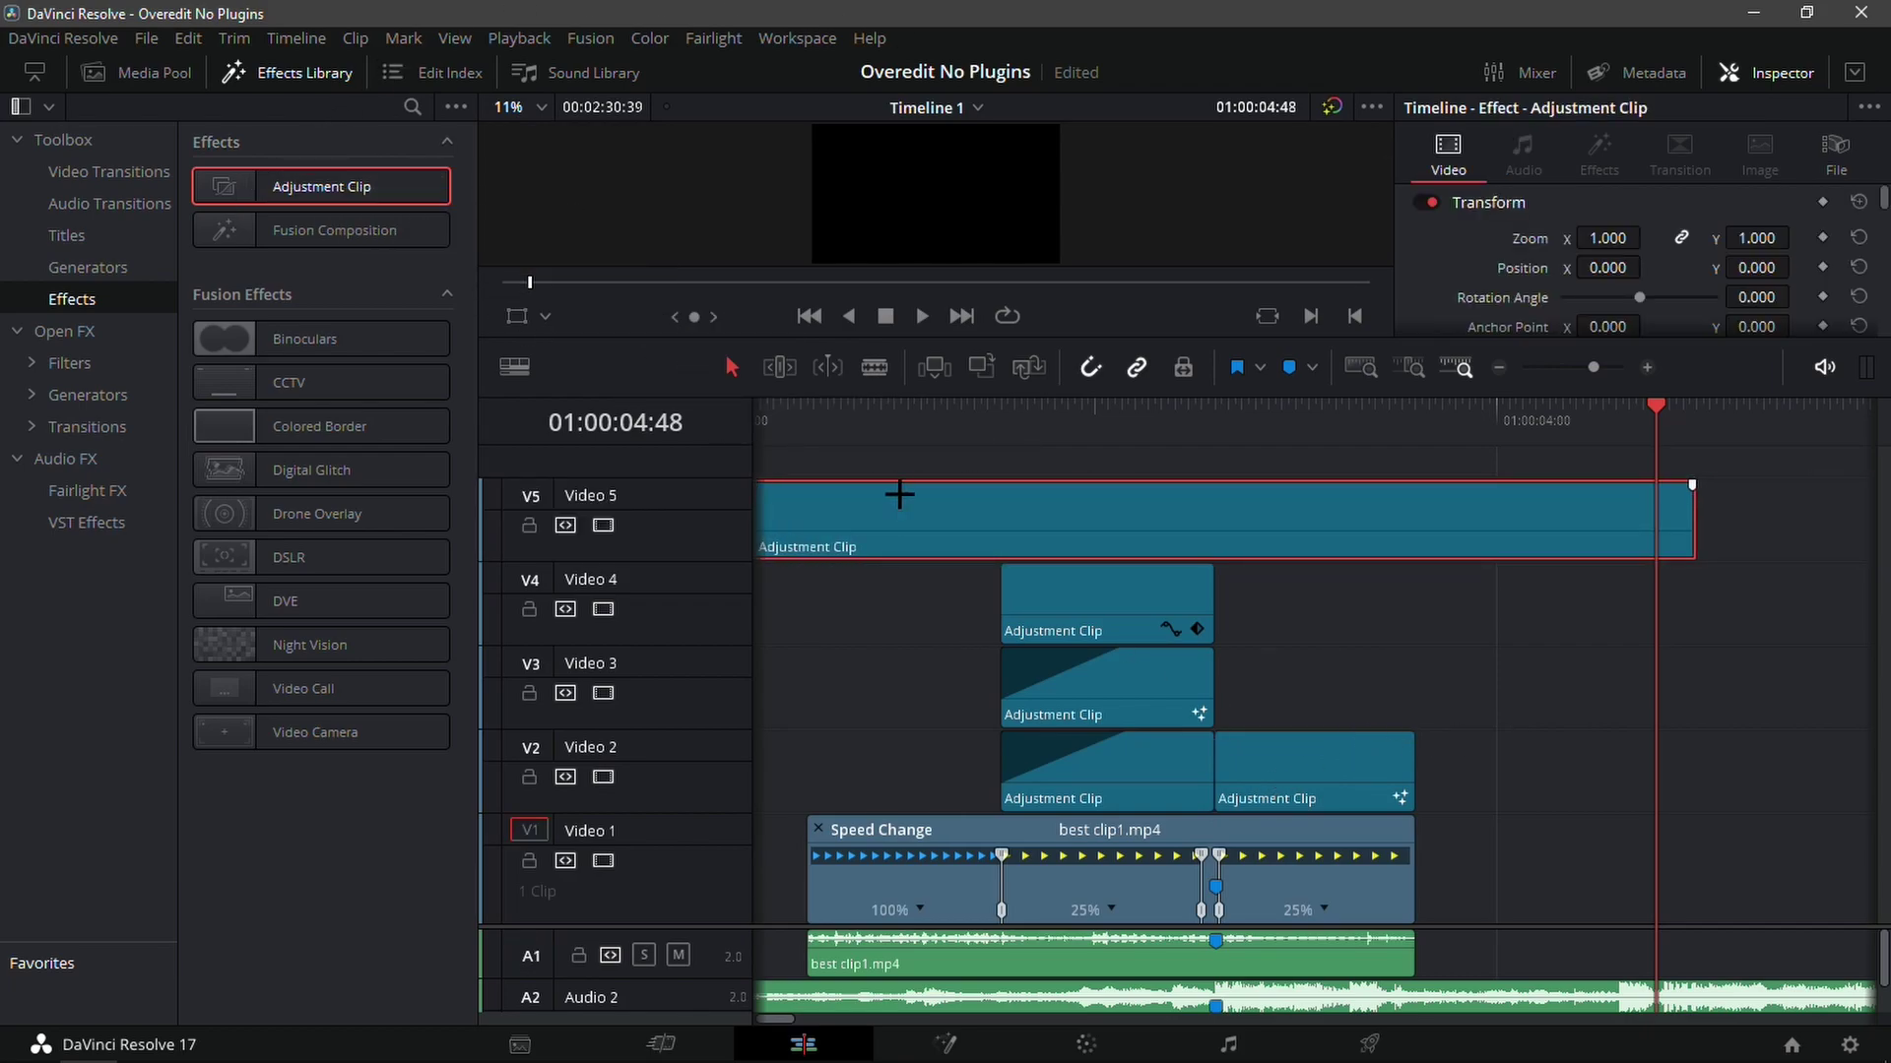
left_click_drag(1576, 418, 988, 631)
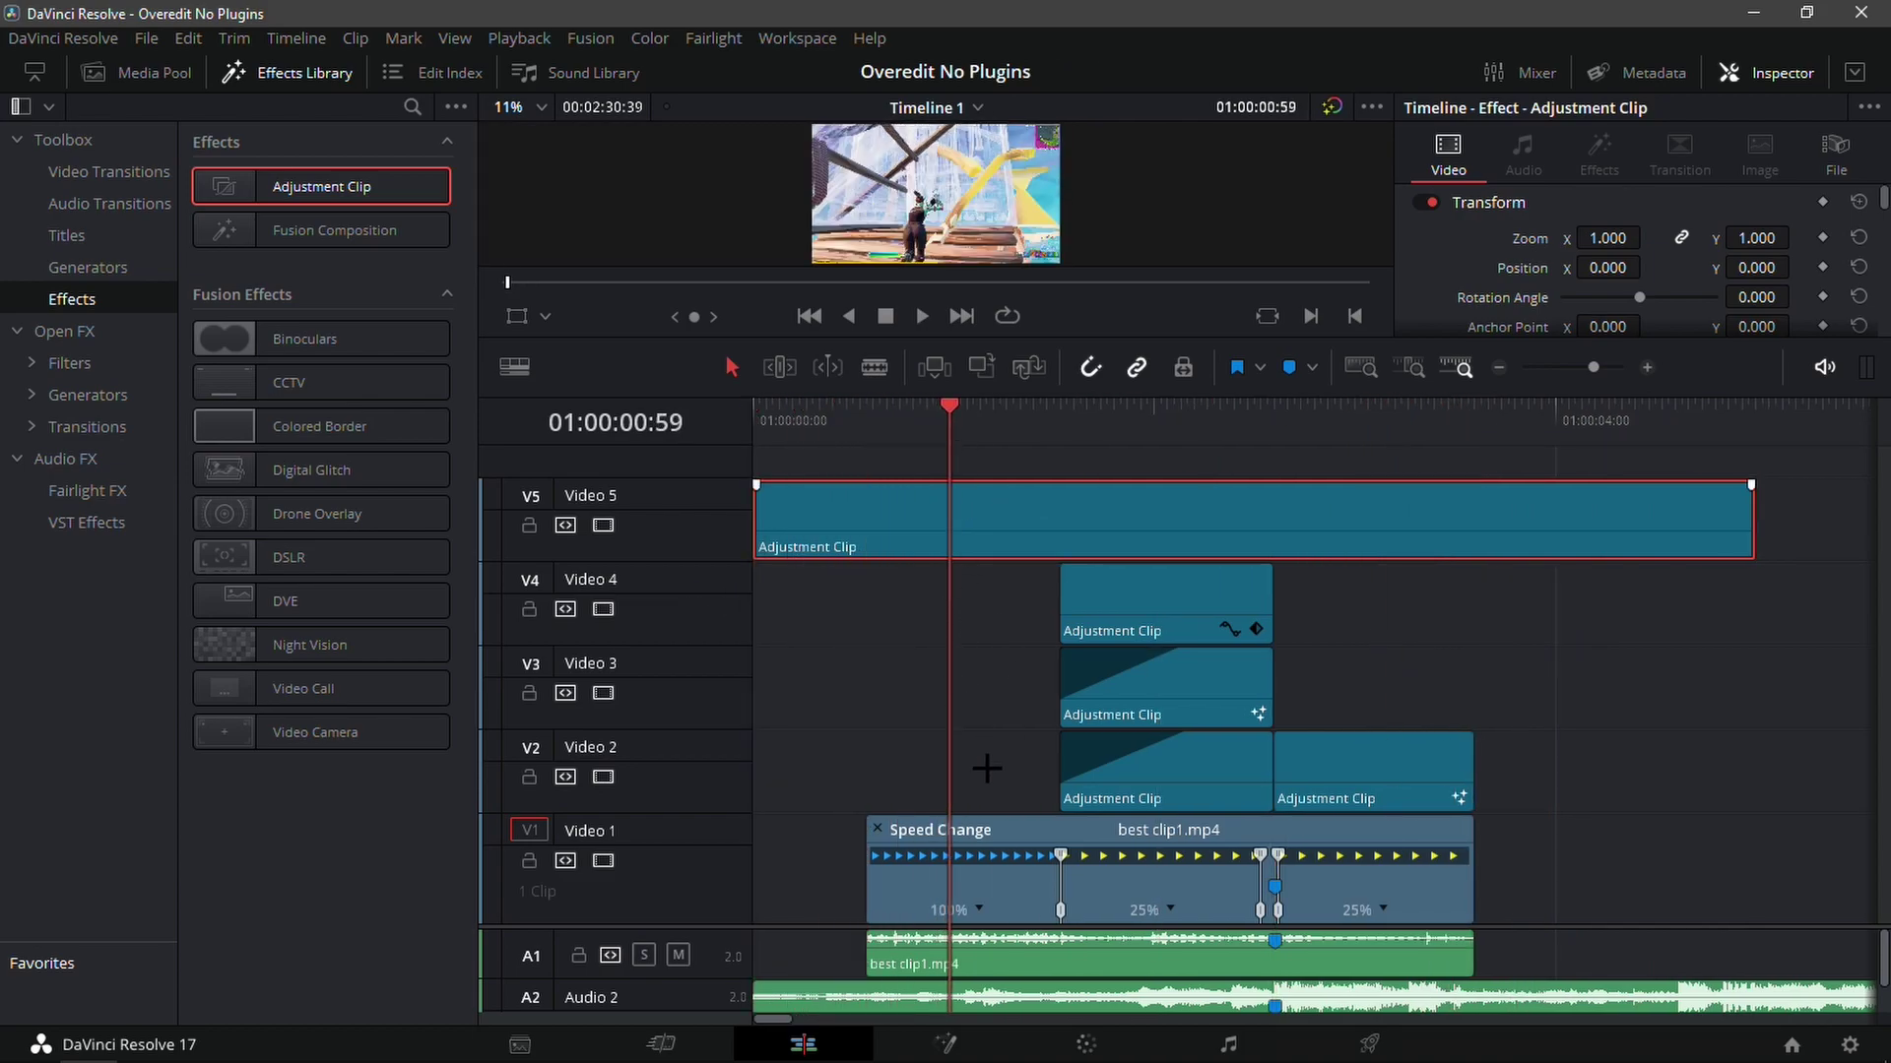
- On the Color page, give the Video 5 adjustment clip Hue 51.50 and Saturation 60
left_click(1086, 1043)
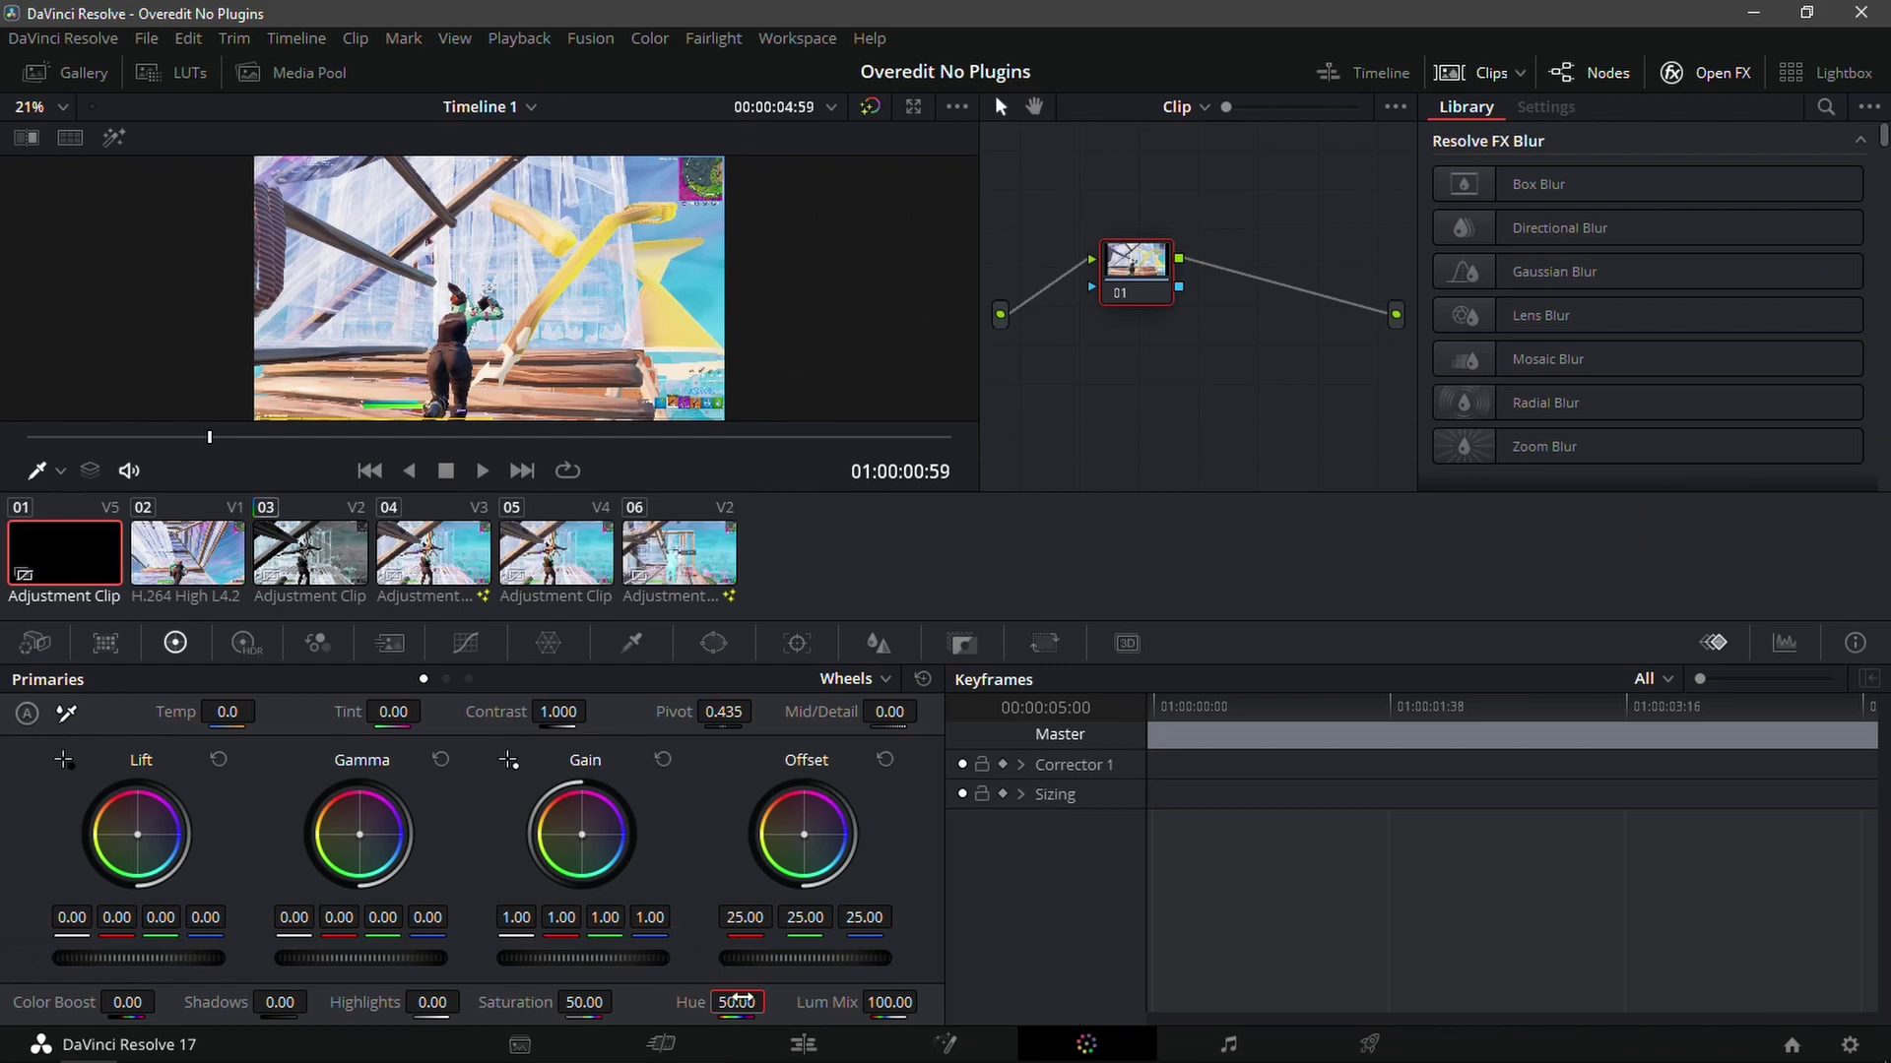
double_click(744, 1000)
key("BackSpace")
type("51.5")
key("Return")
left_click(610, 992)
type("60")
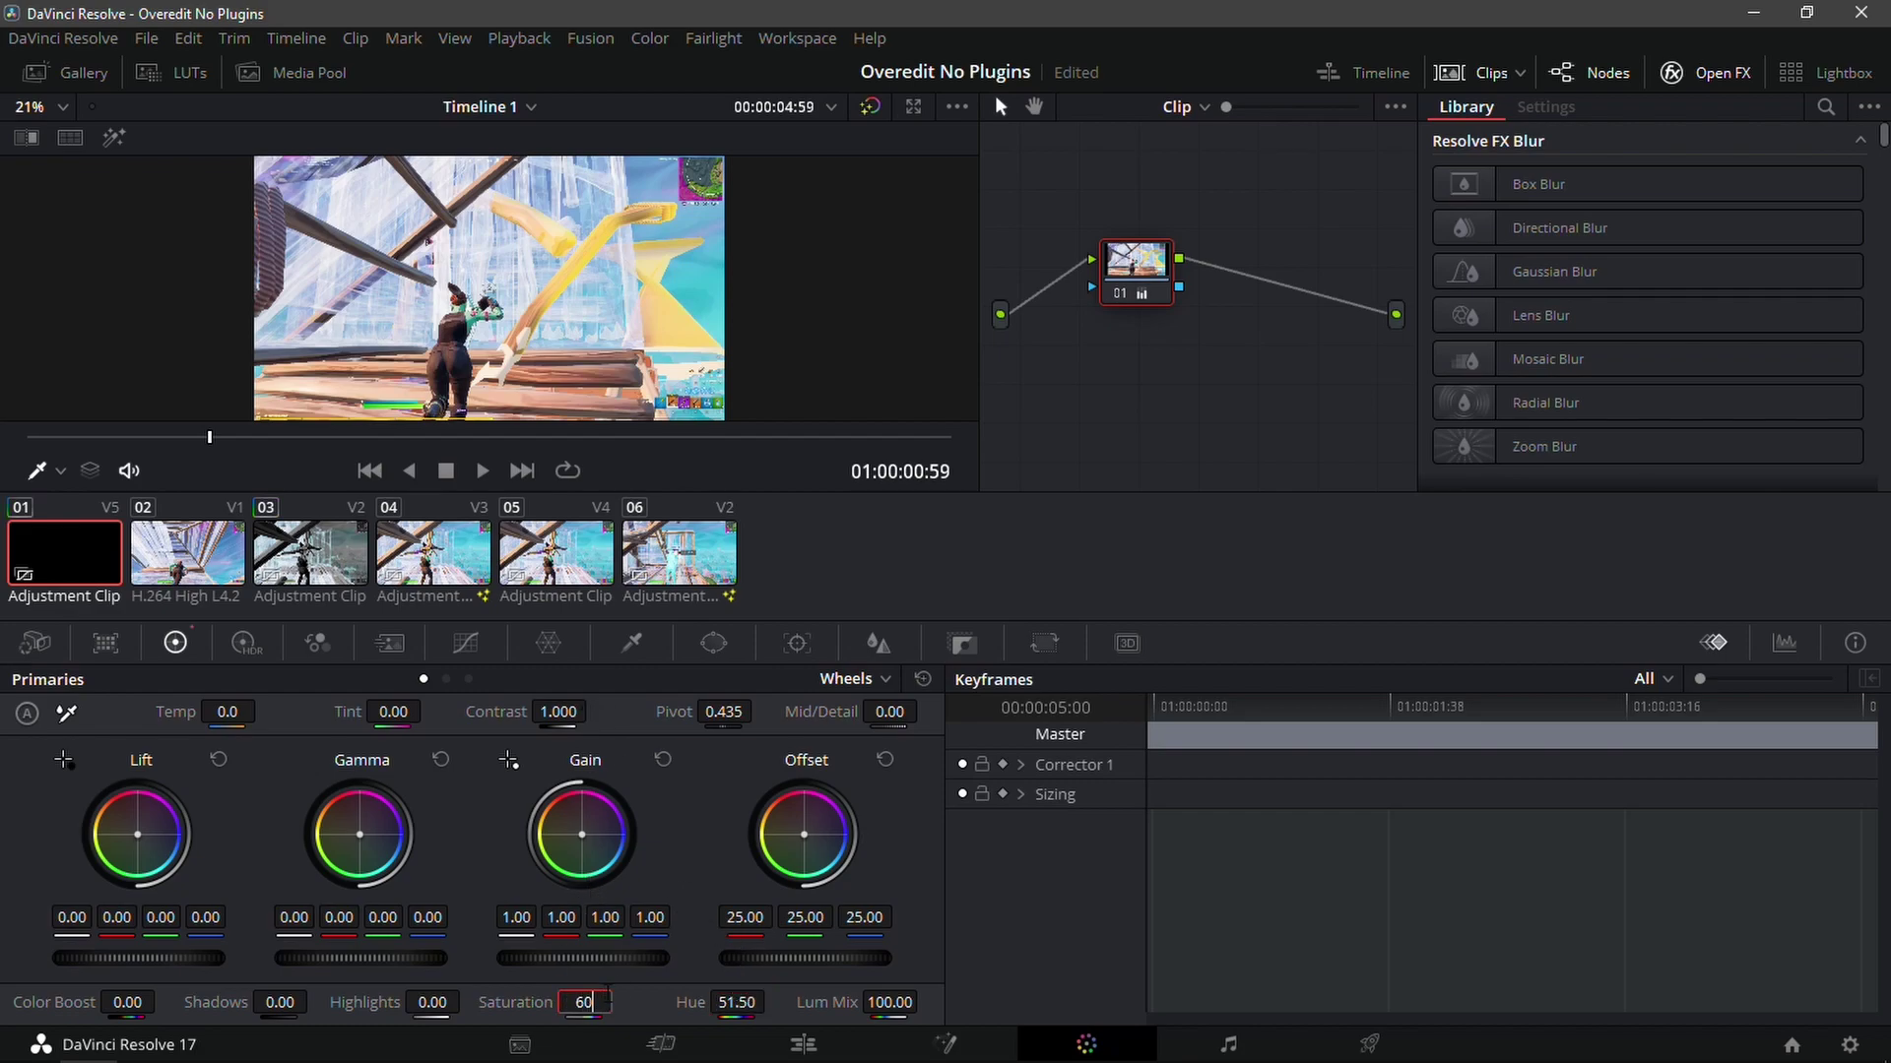
left_click(770, 1032)
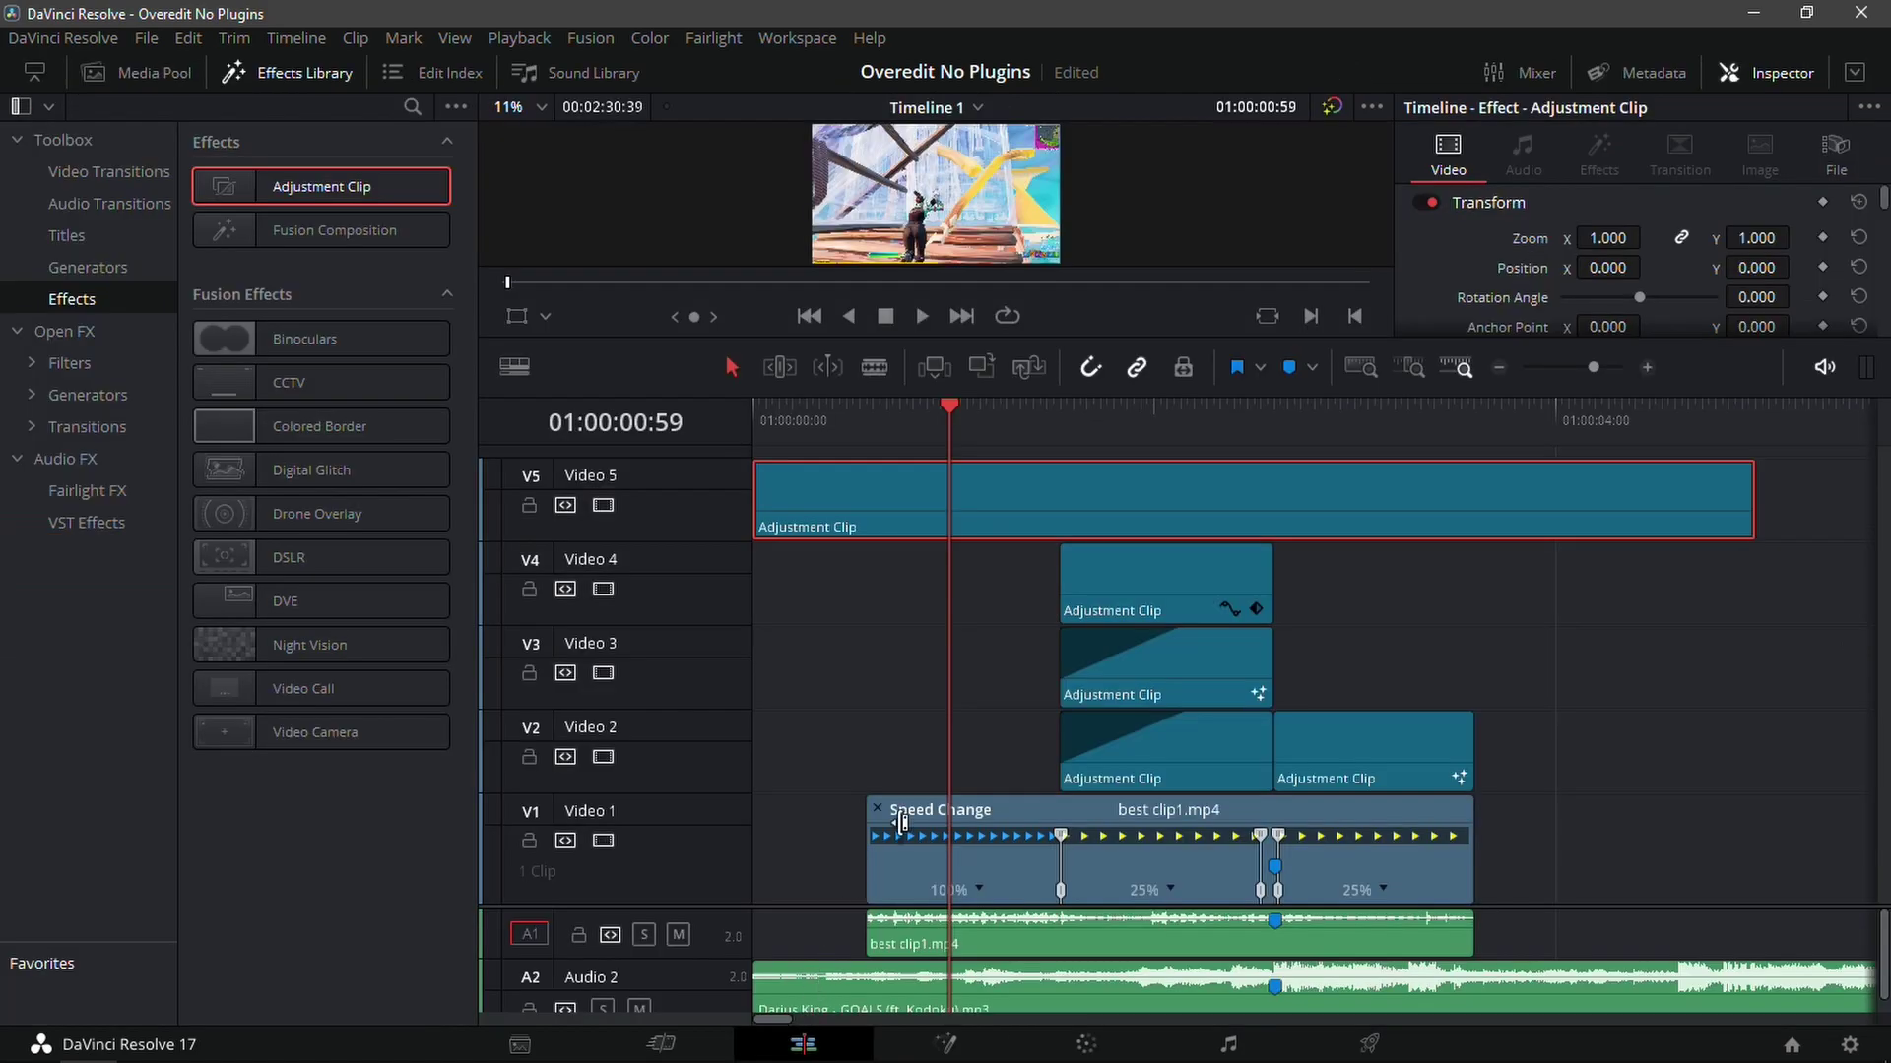
- Enlarge the viewer and play back the stacked effects
left_click_drag(1004, 395, 1052, 582)
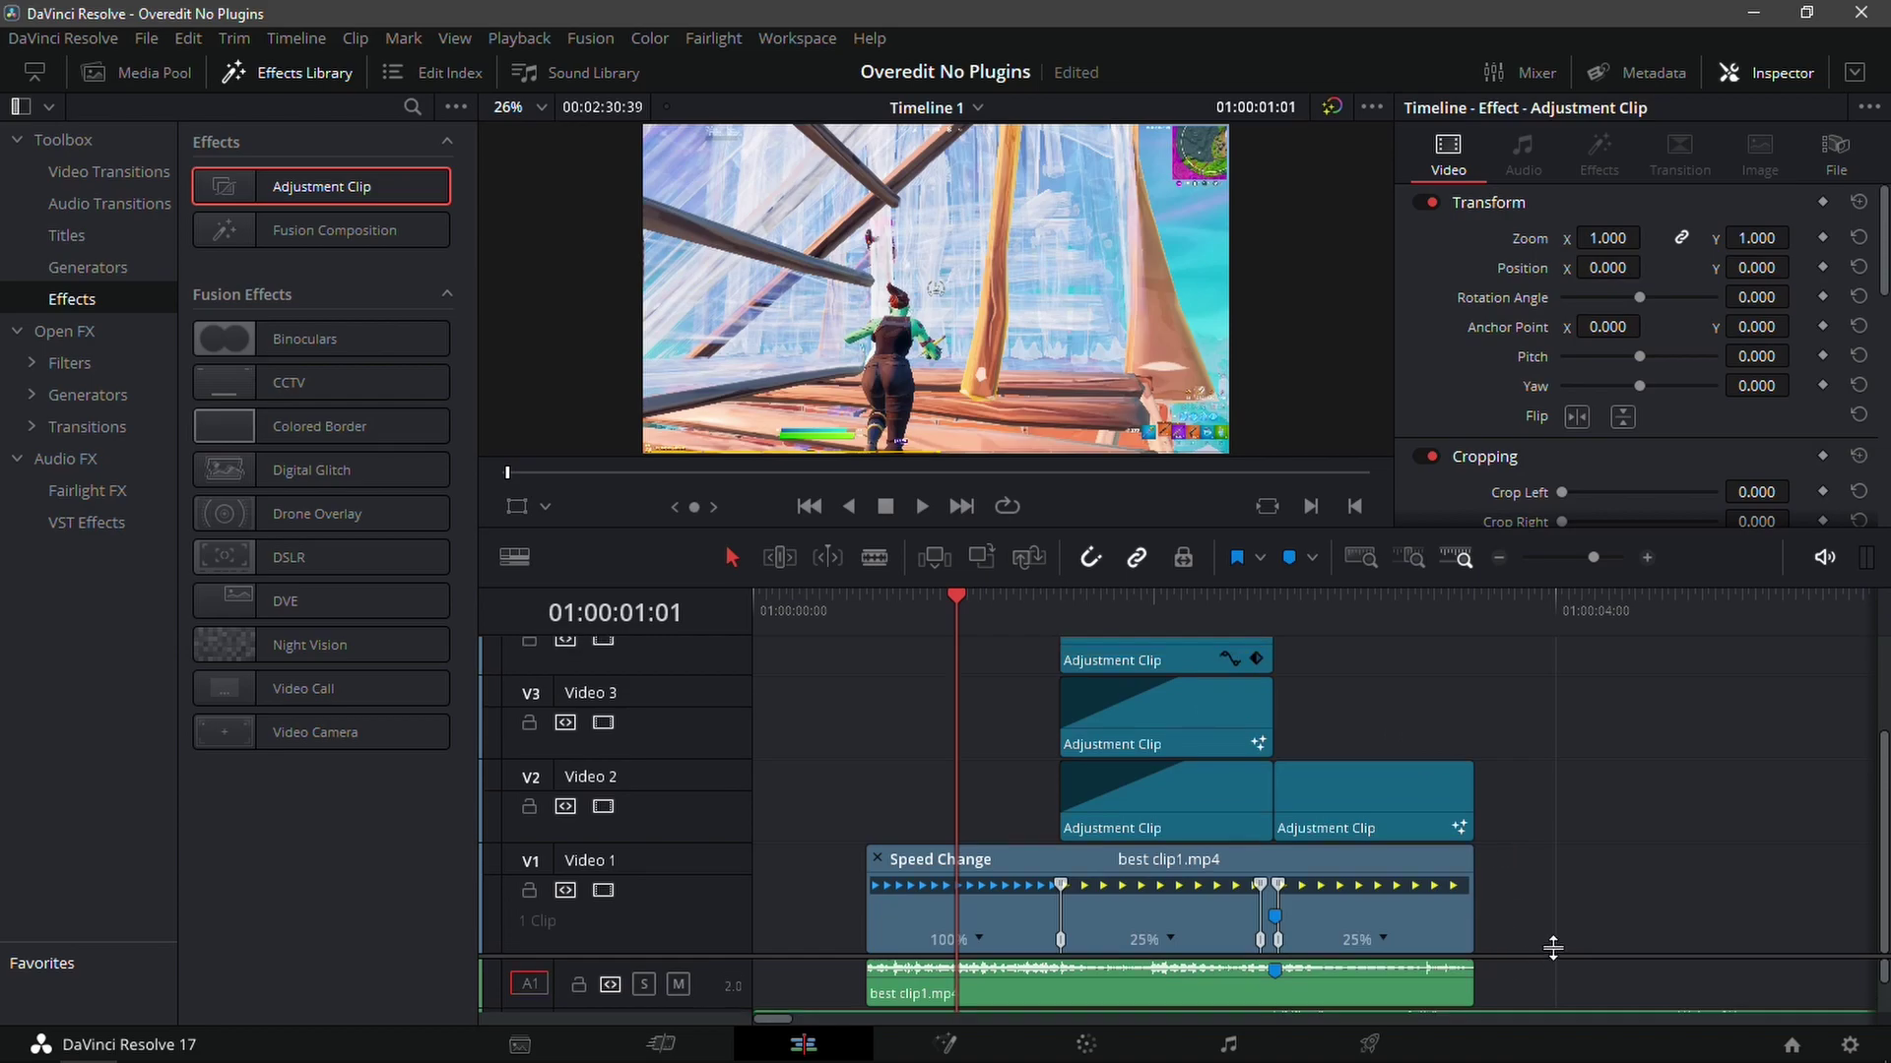
scroll(1539, 942, "up", 1)
key("Right")
key("space")
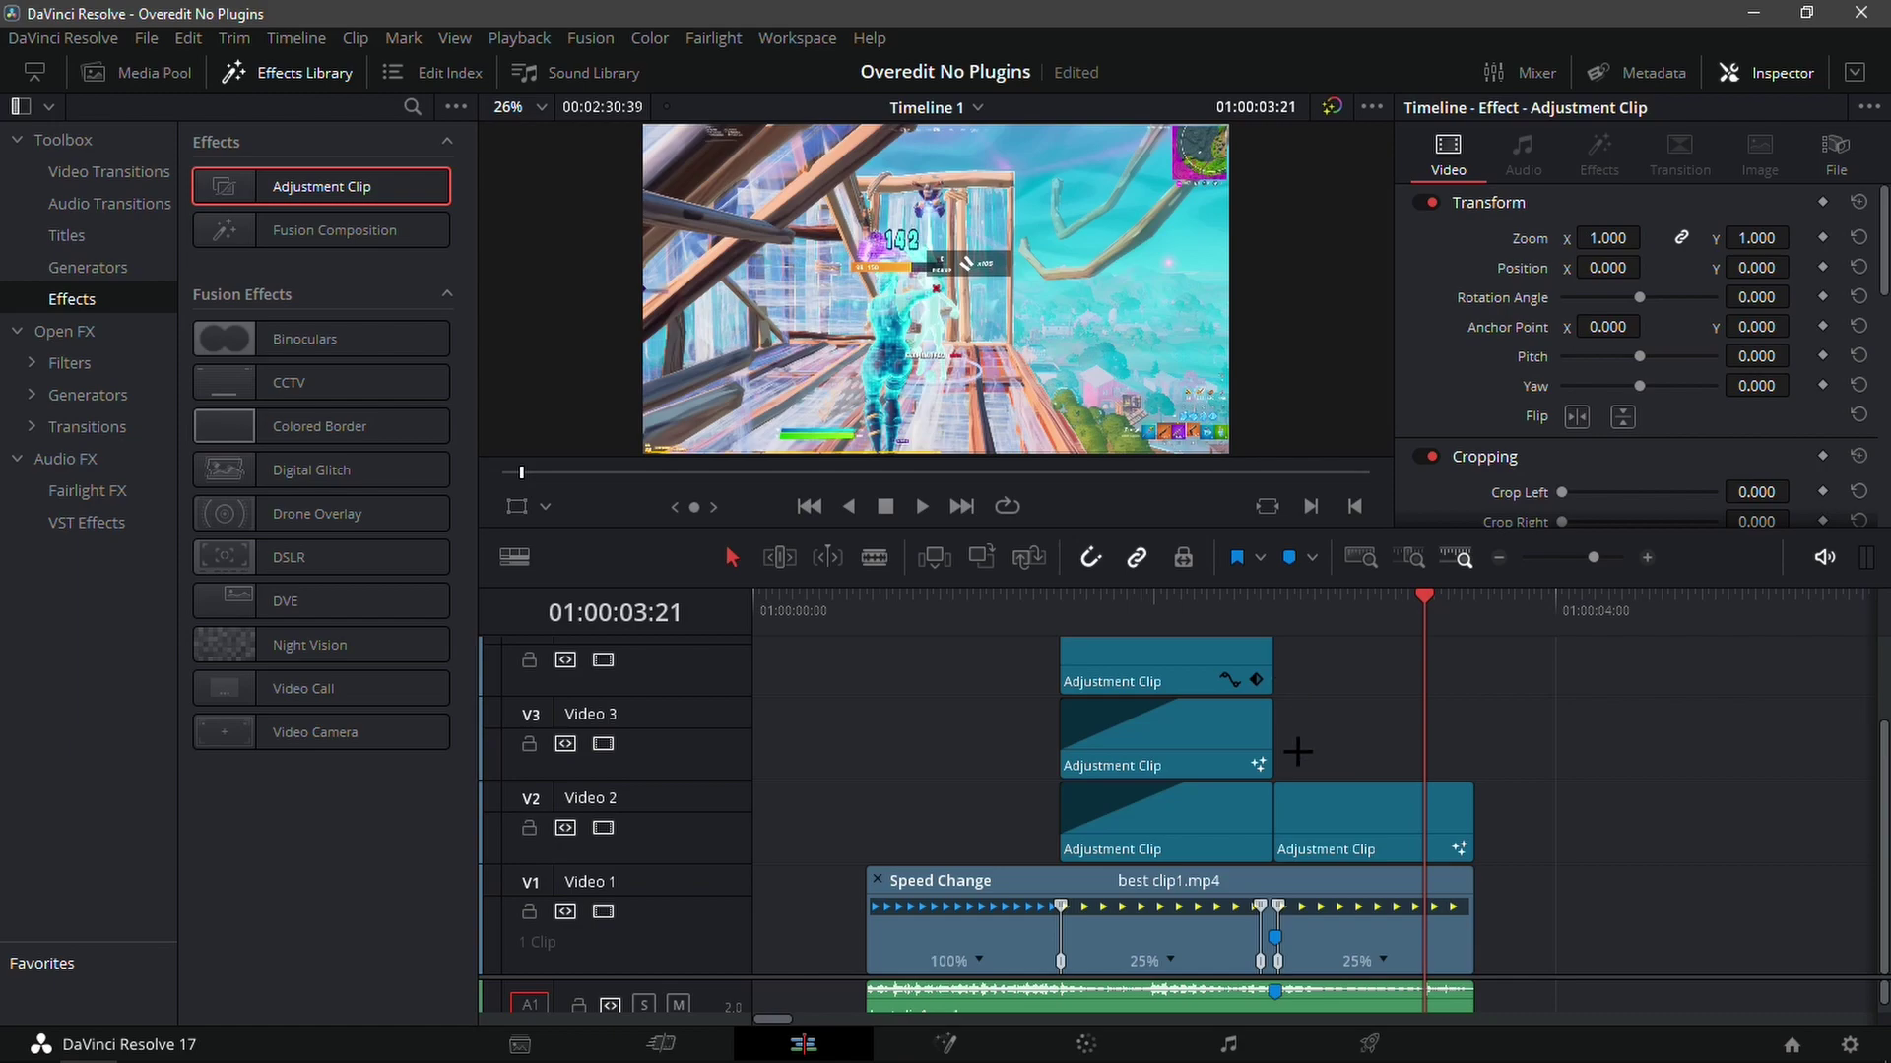
- Select best clip1.mp4's own audio on A1 to remove it, replay, and return to 01:00:02:24
left_click(1309, 995)
mouse_move(1462, 591)
left_mouse_down()
mouse_move(1224, 659)
mouse_move(966, 659)
mouse_move(901, 694)
left_mouse_up()
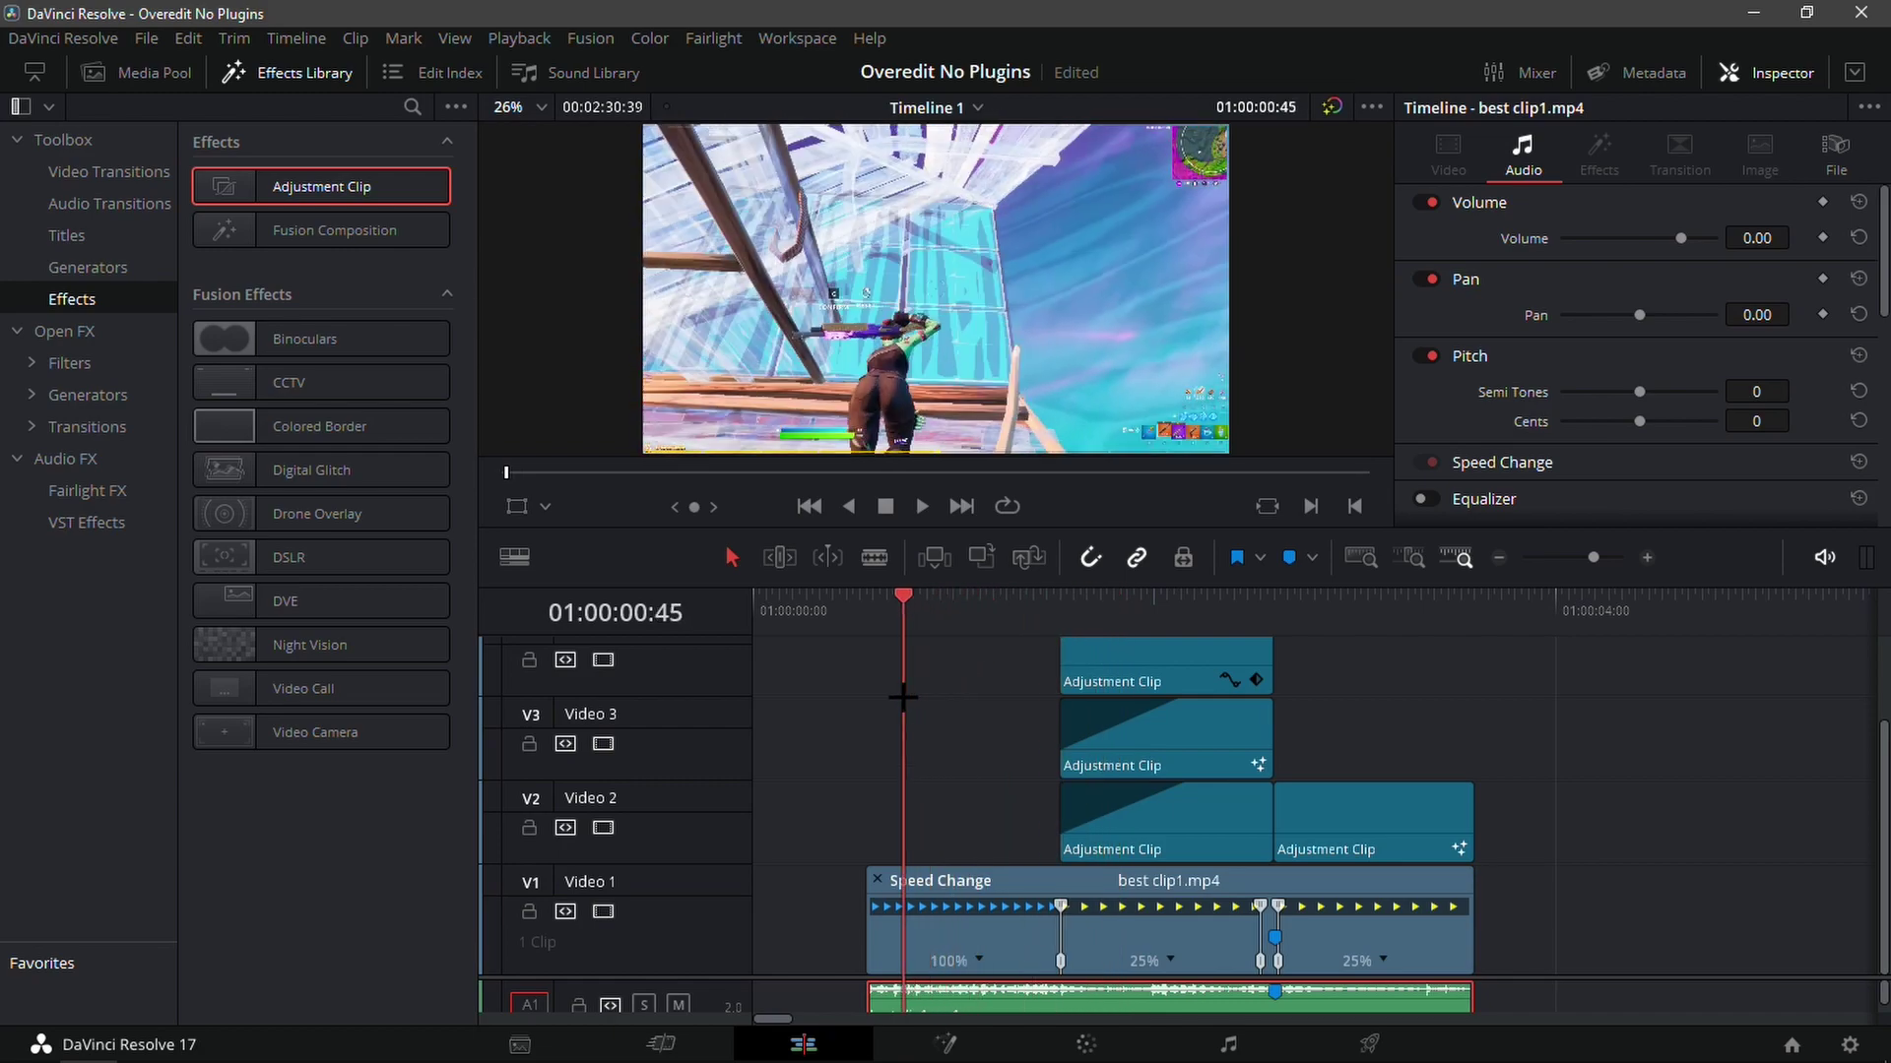
left_click(959, 767)
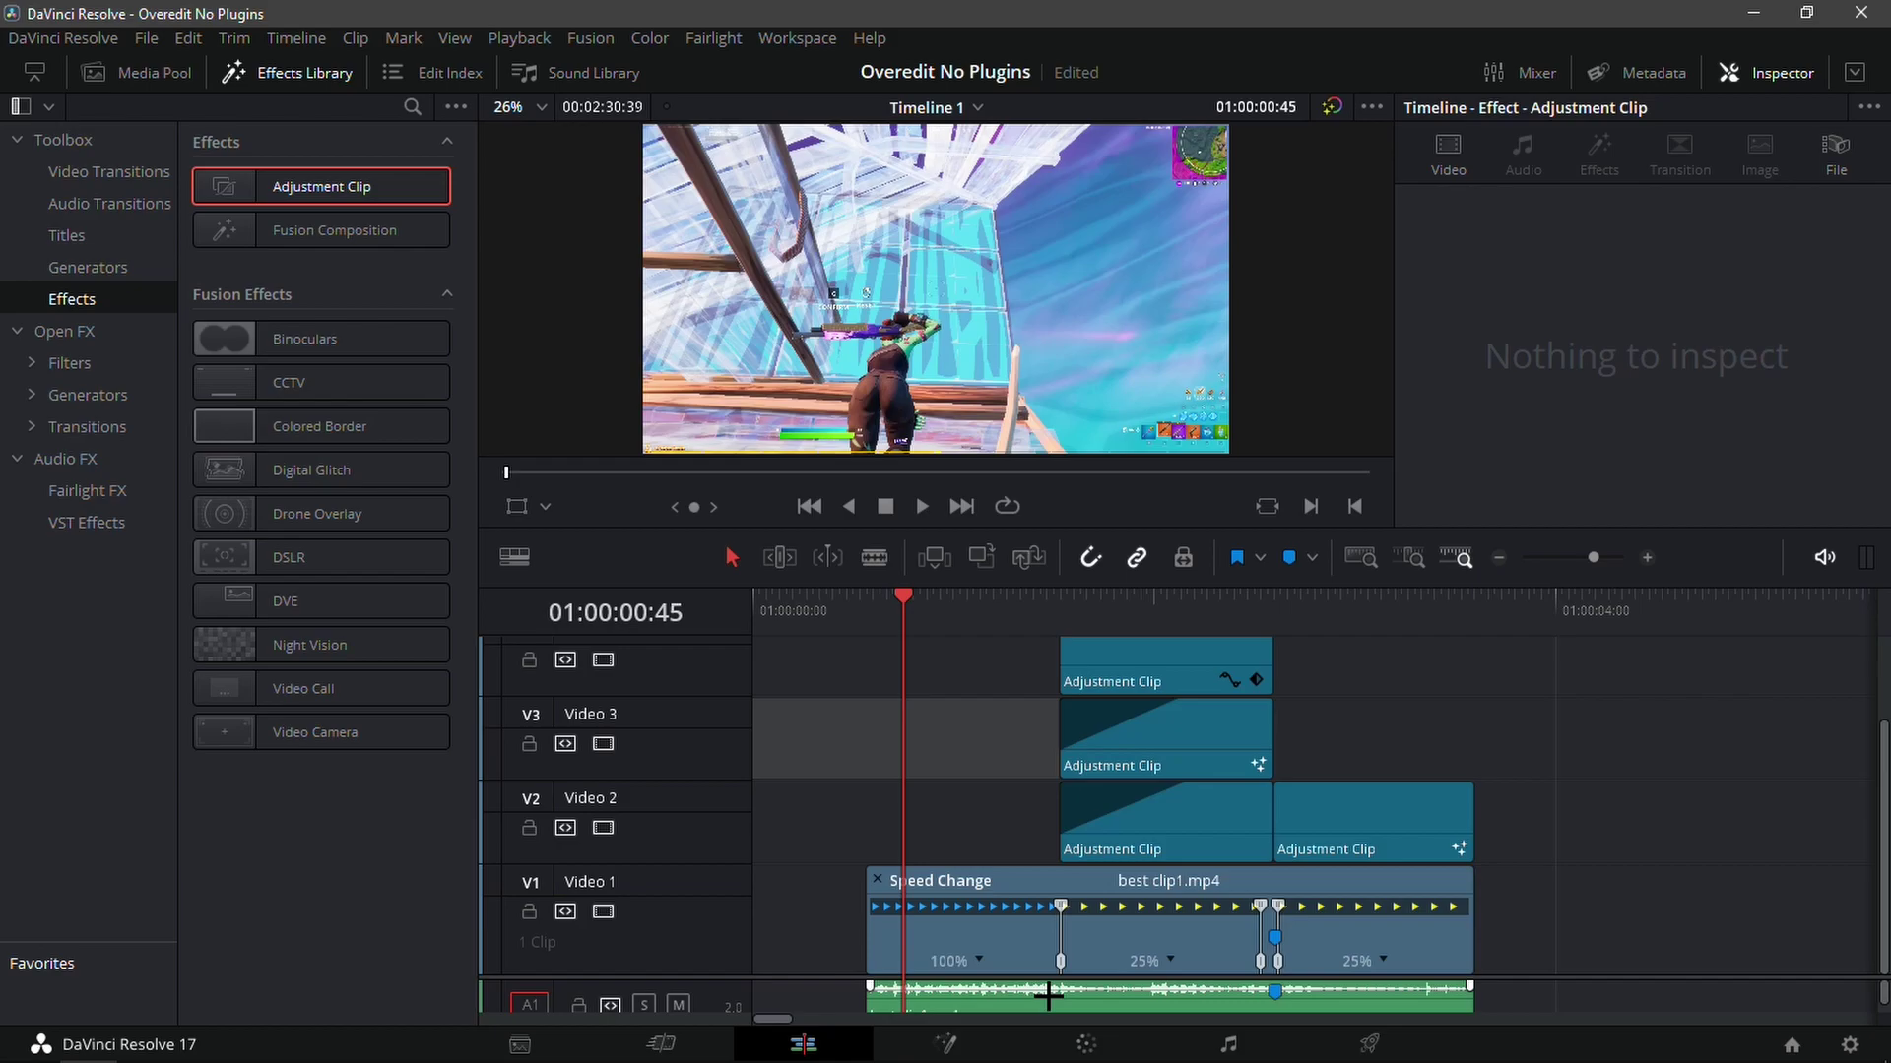
key("space")
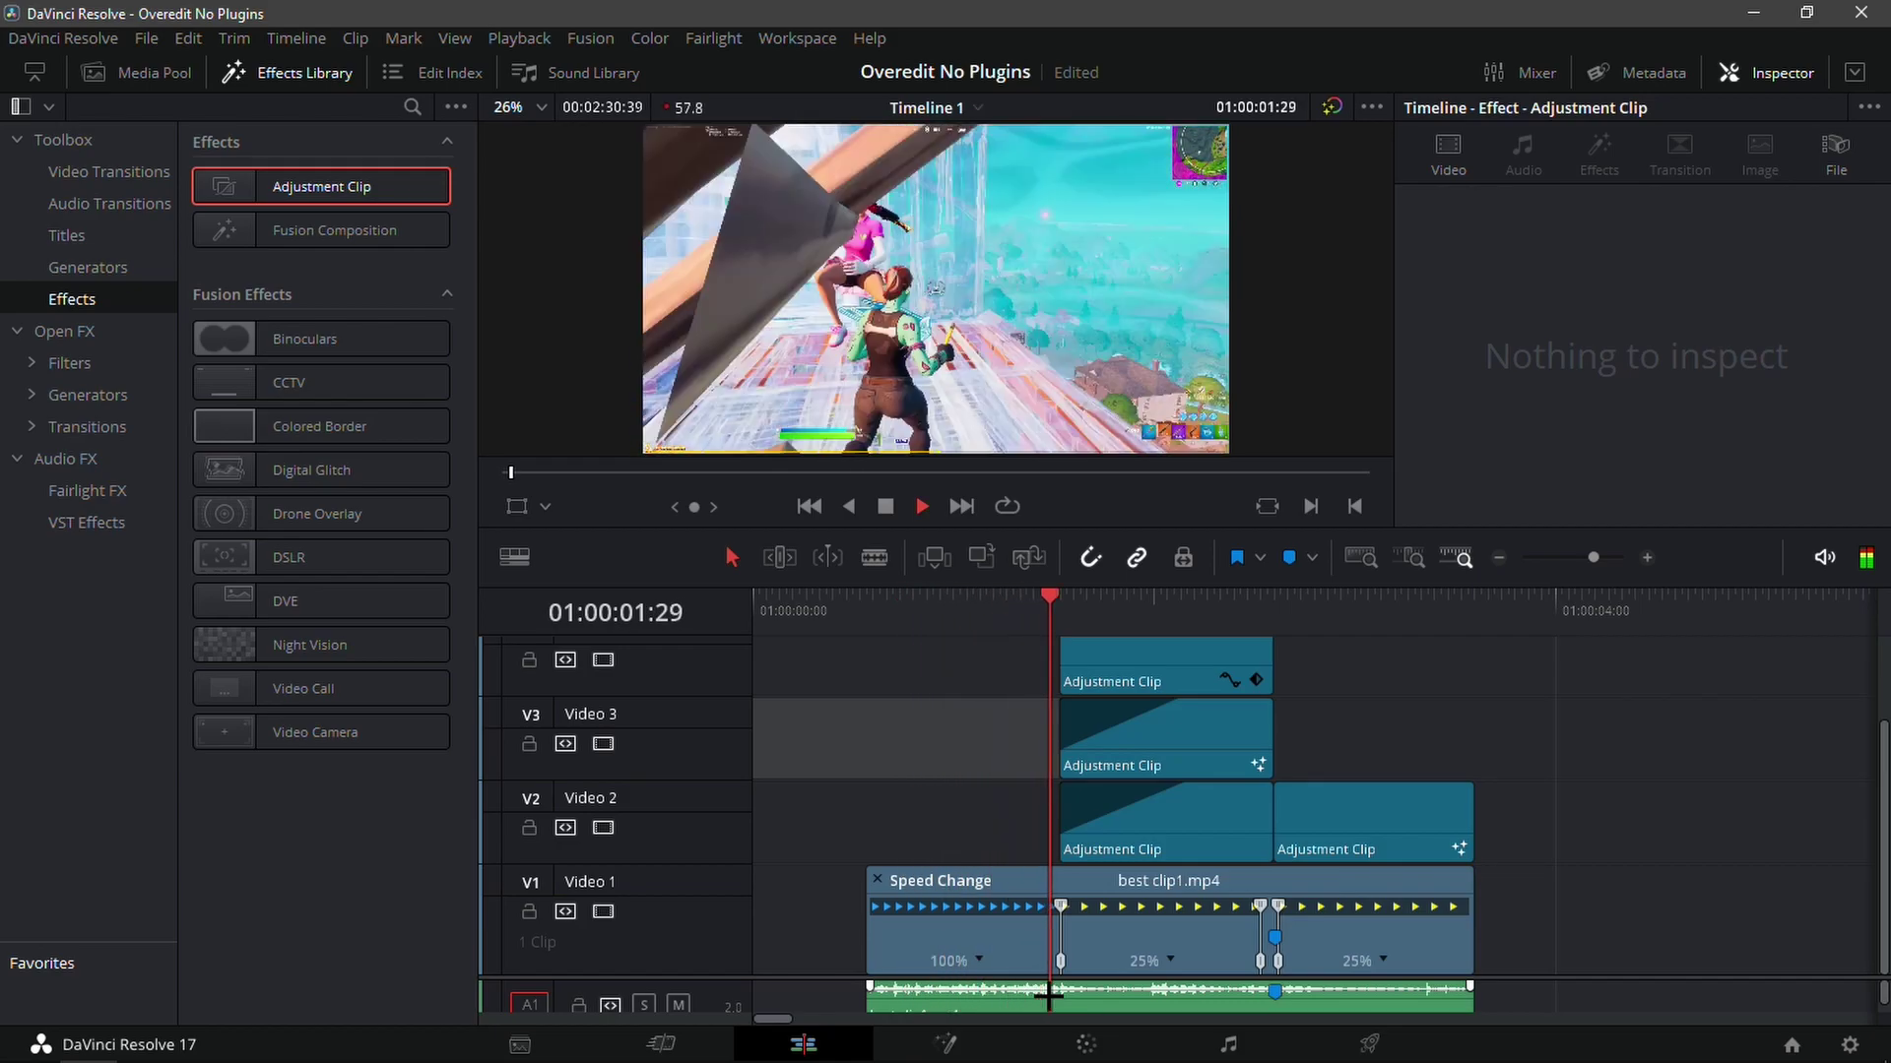
key("space")
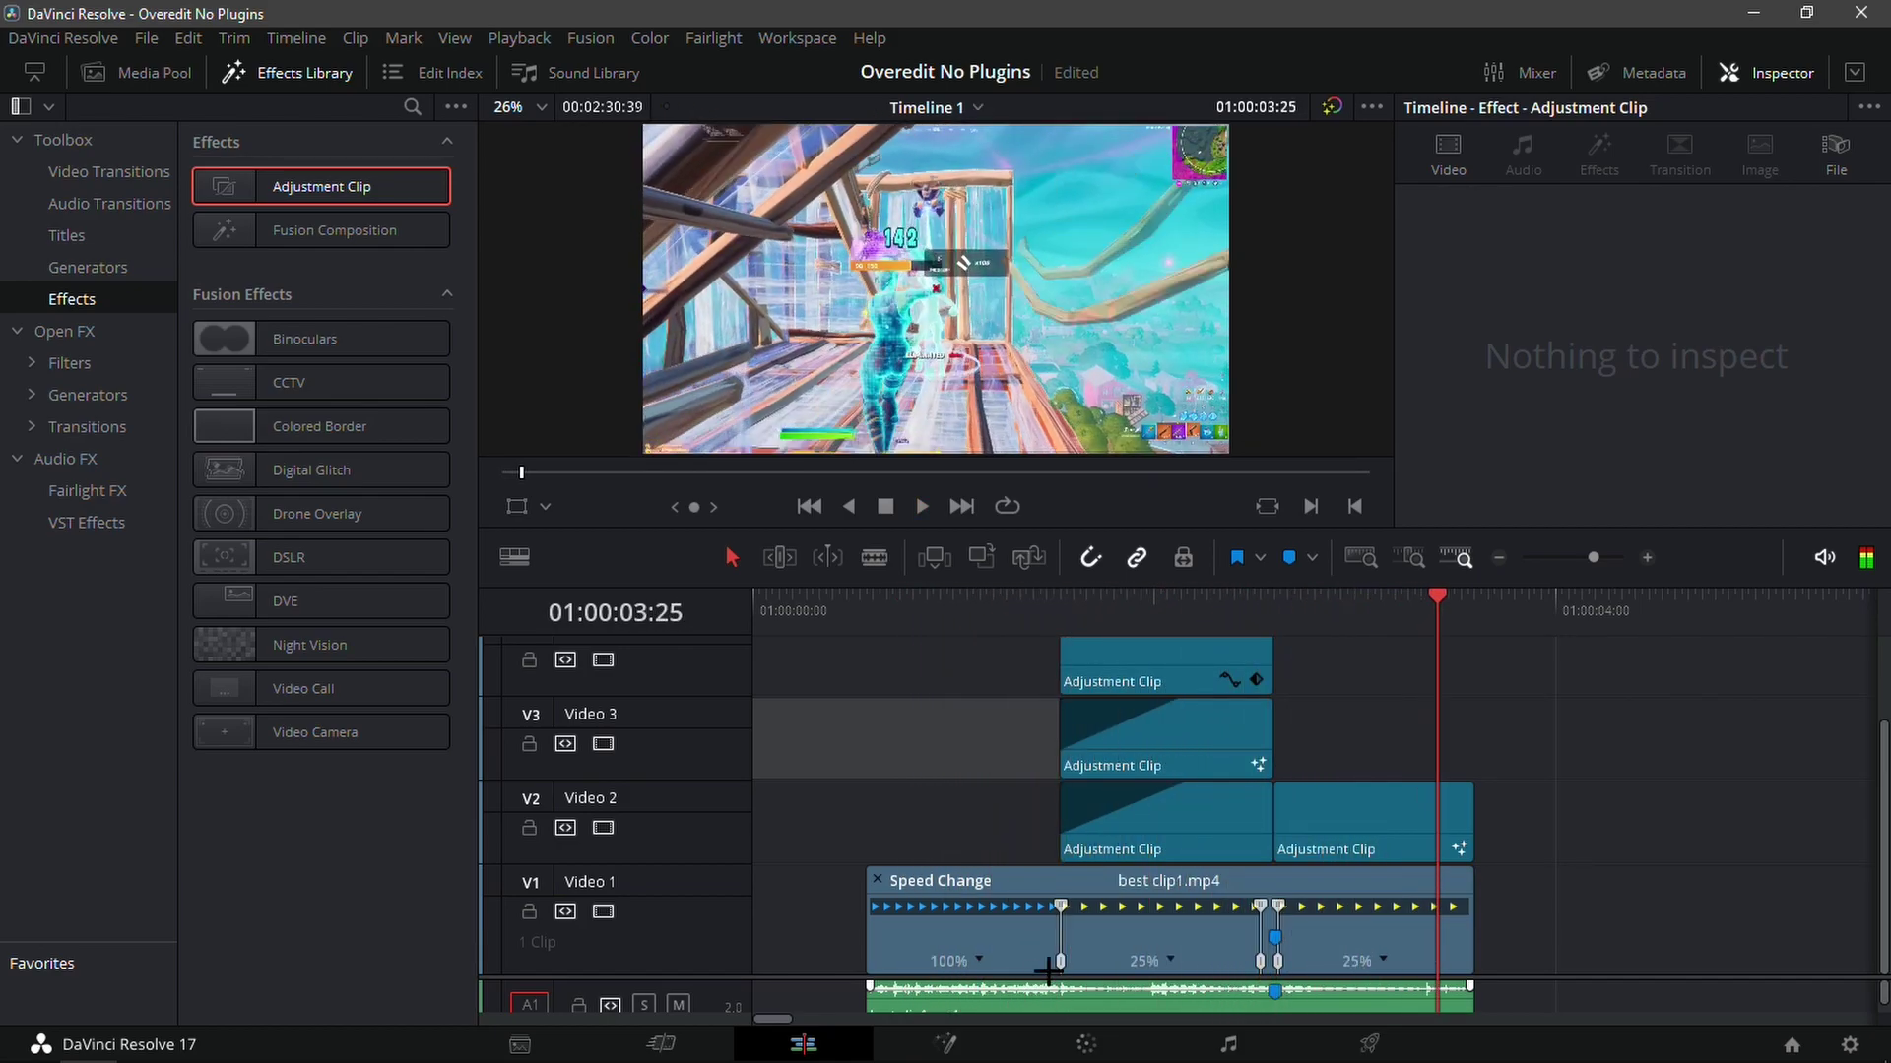
left_click(1148, 980)
left_click(1350, 764)
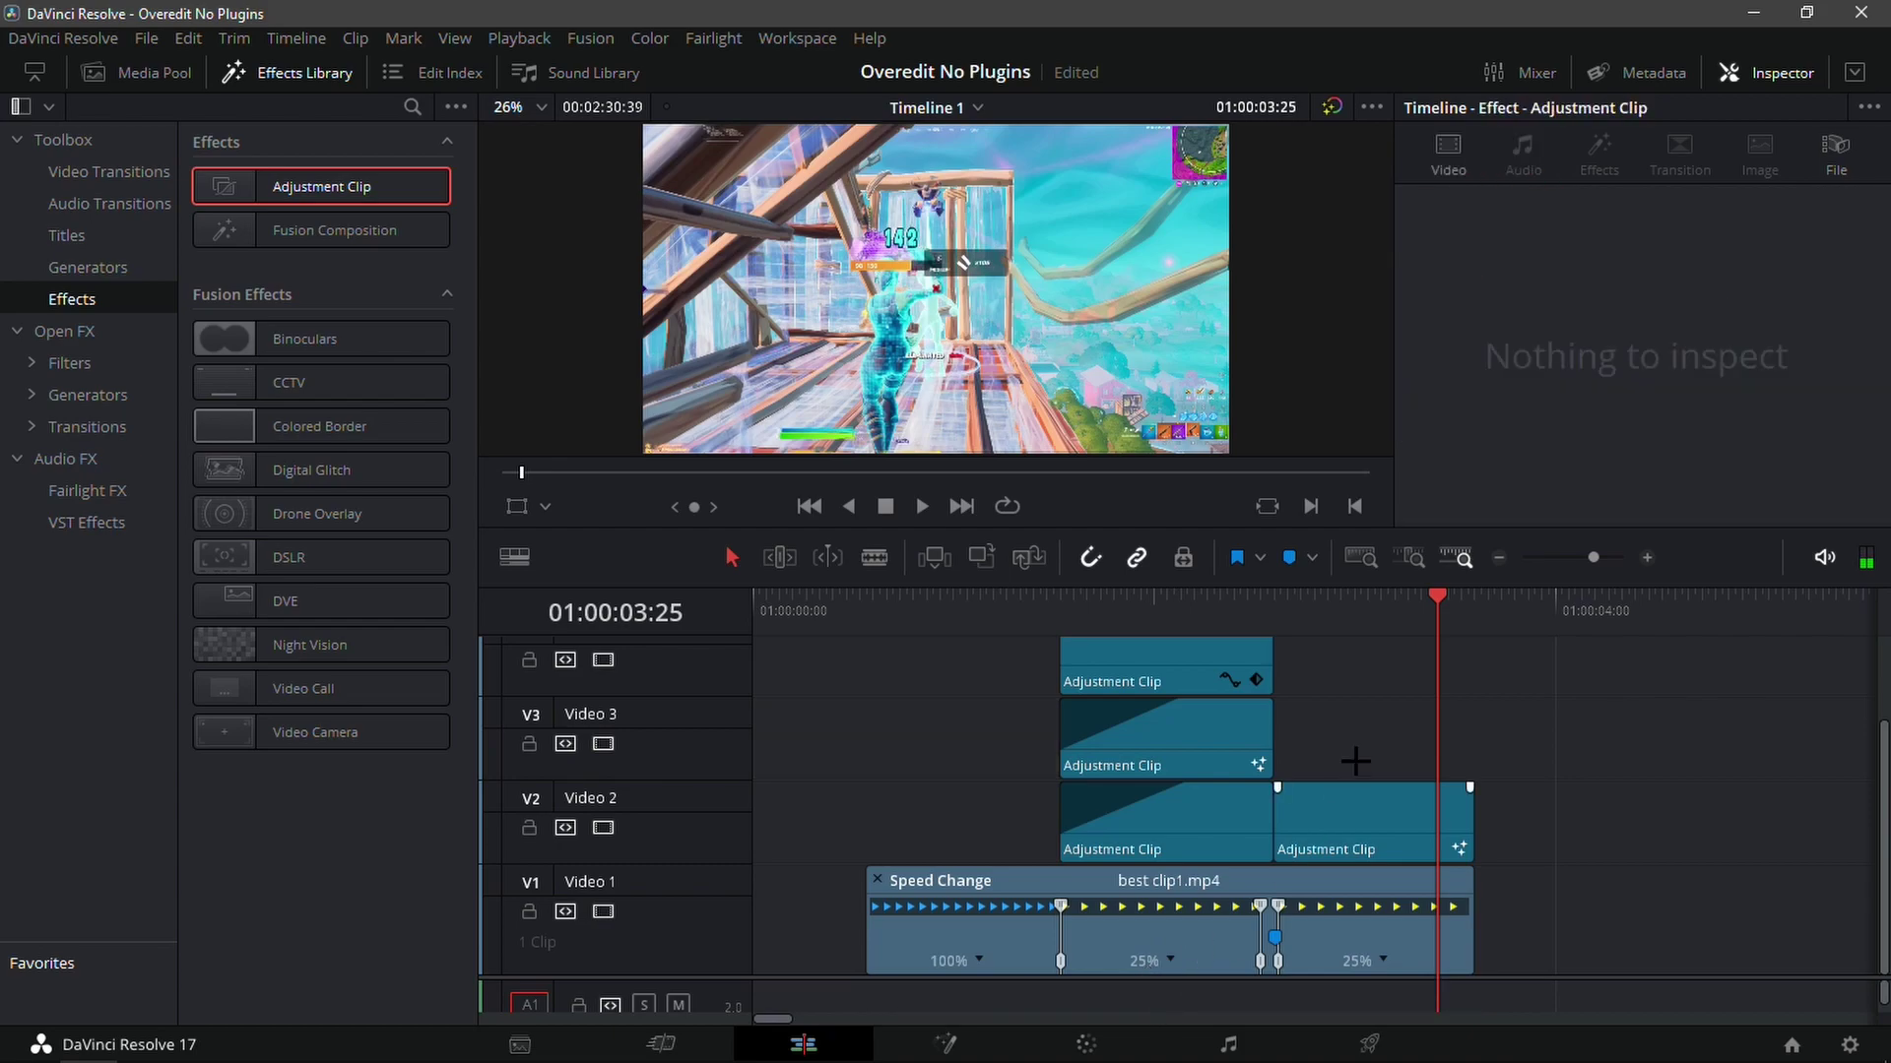
mouse_move(1376, 591)
left_mouse_down()
mouse_move(1234, 626)
mouse_move(1276, 628)
left_mouse_up()
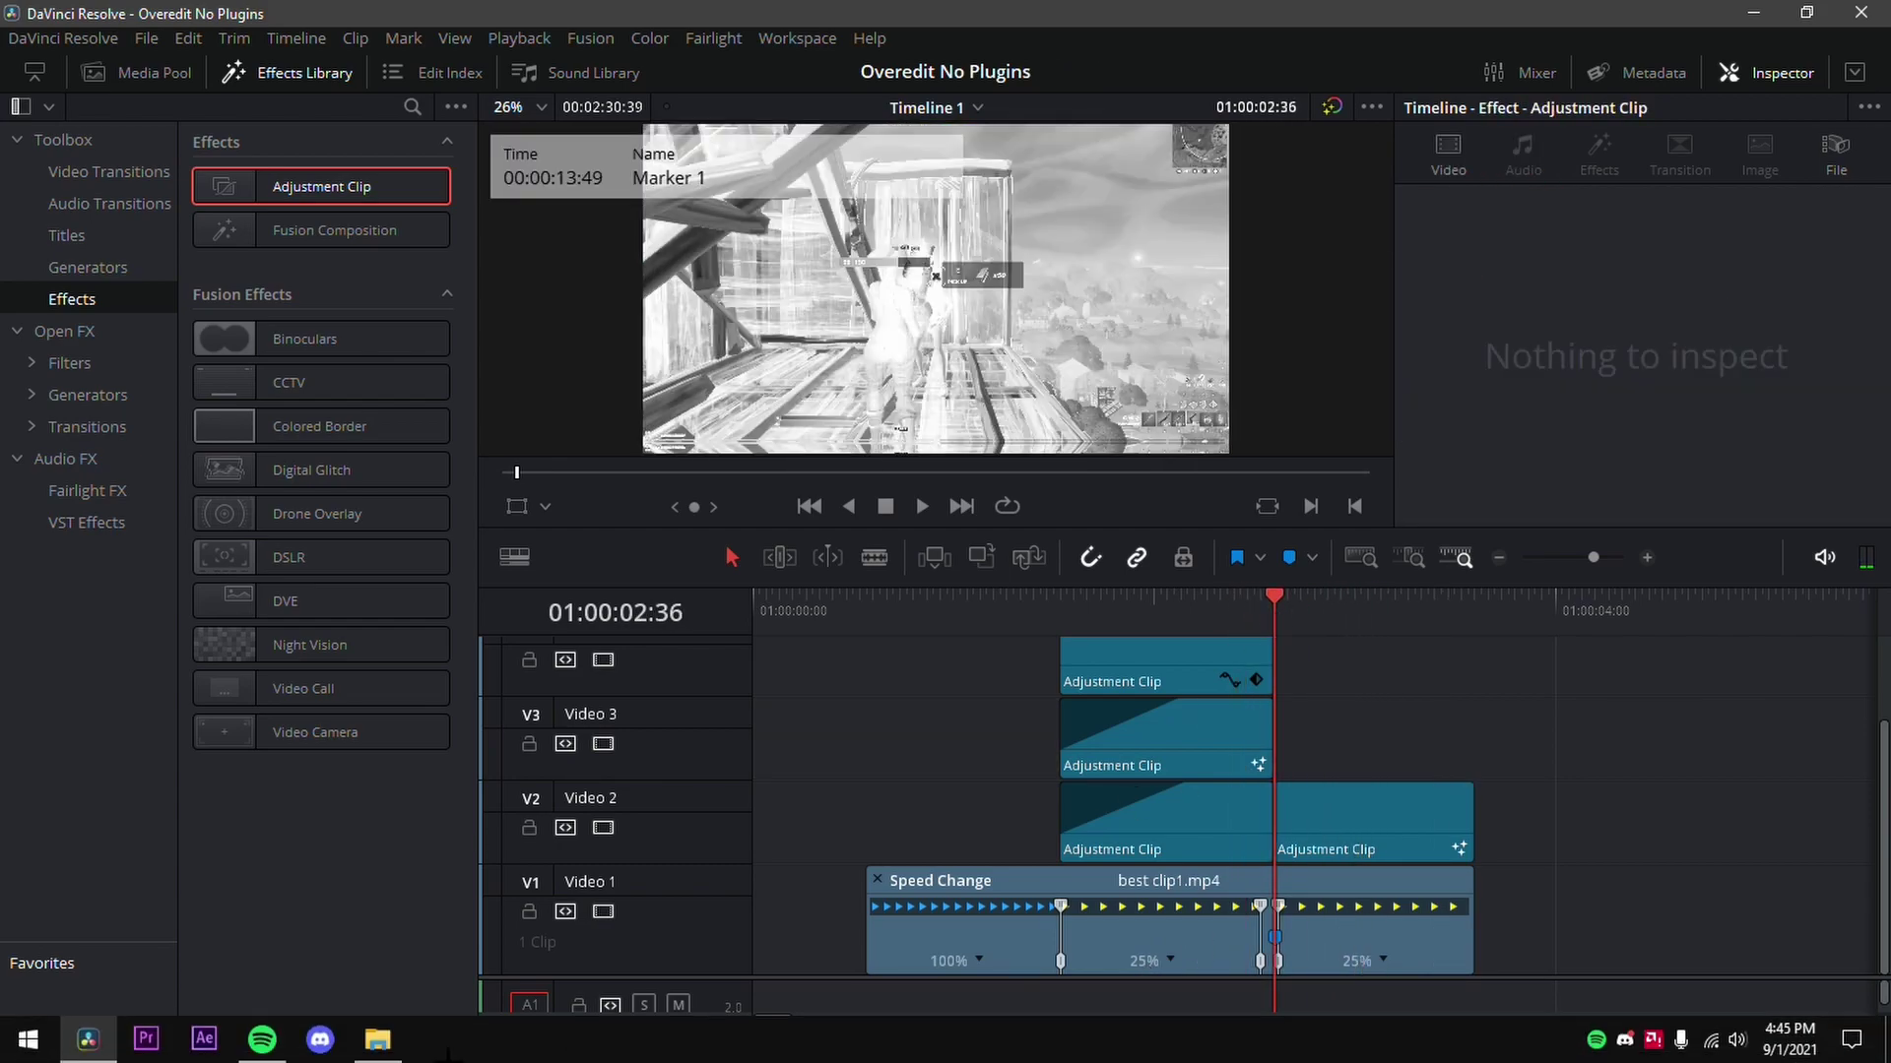
- Drag Godly Pump Sfx from the God SFX folder onto A1 at Marker 1
left_click(378, 1039)
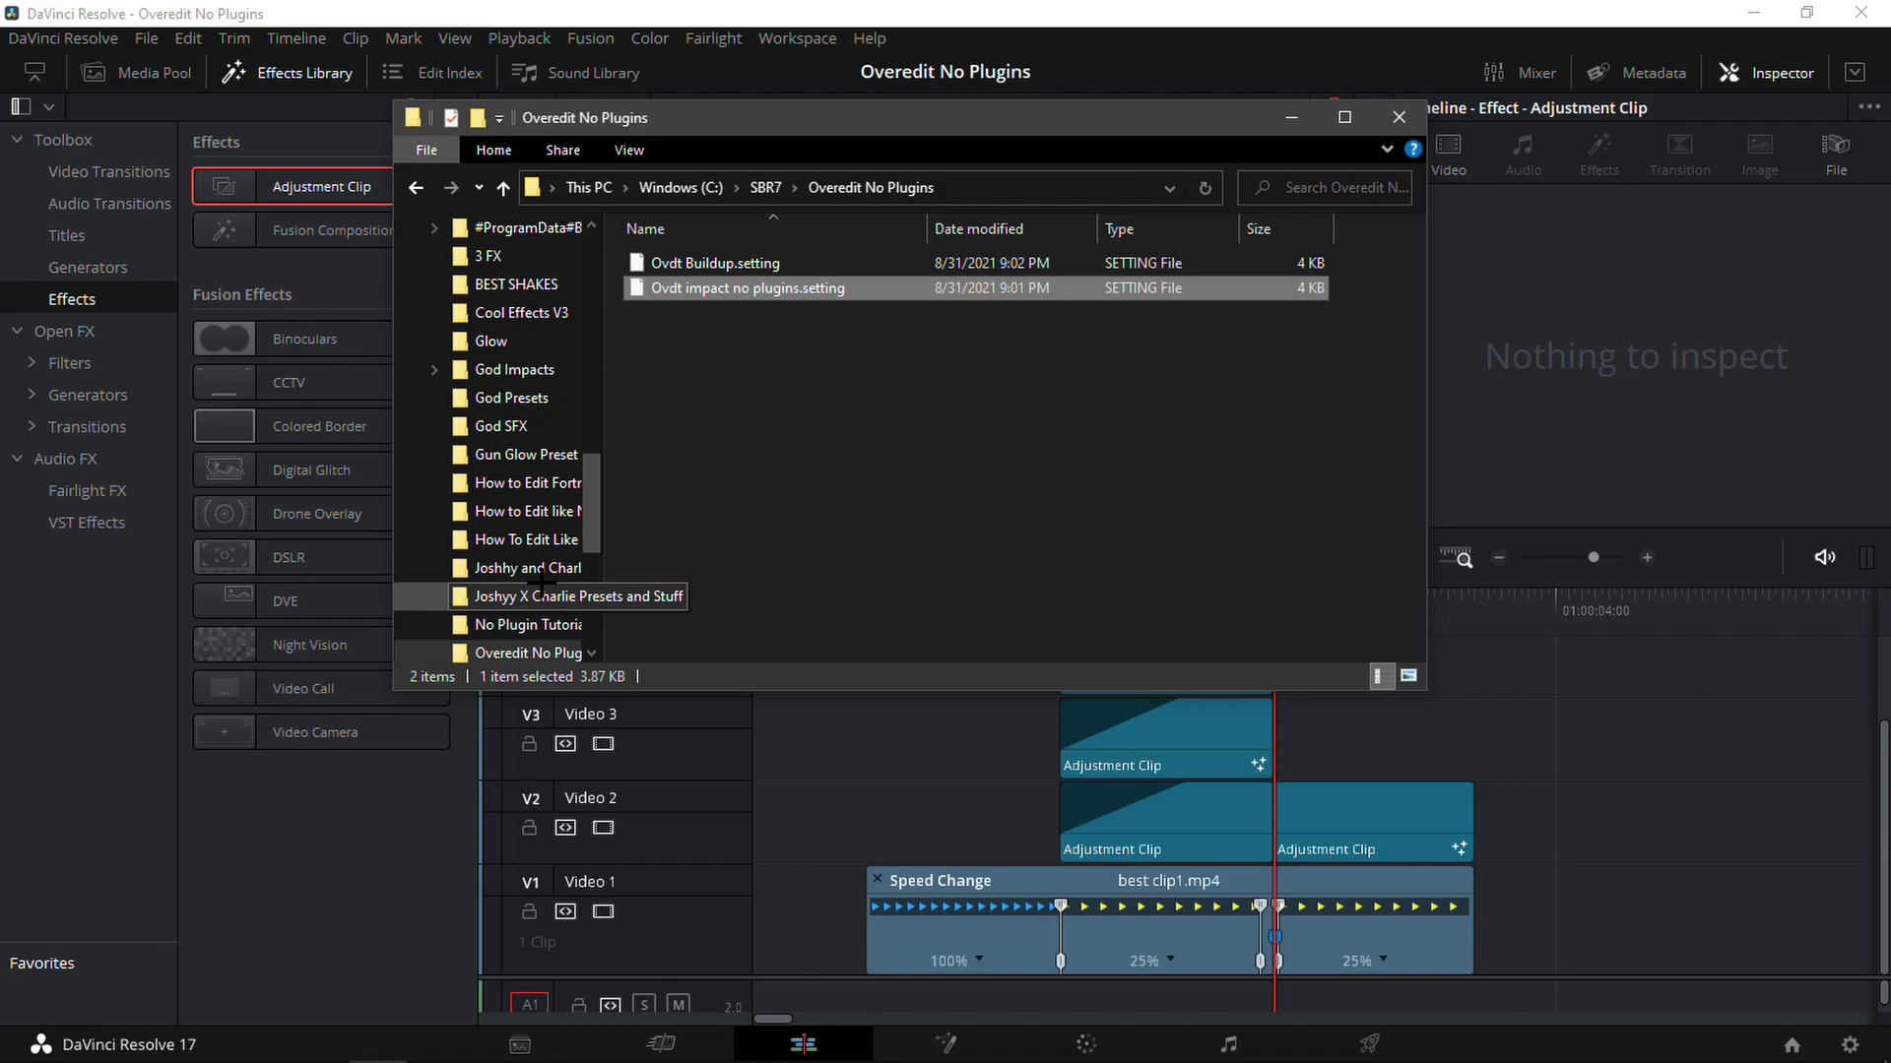
scroll(539, 559, "down", 1)
scroll(540, 563, "down", 1)
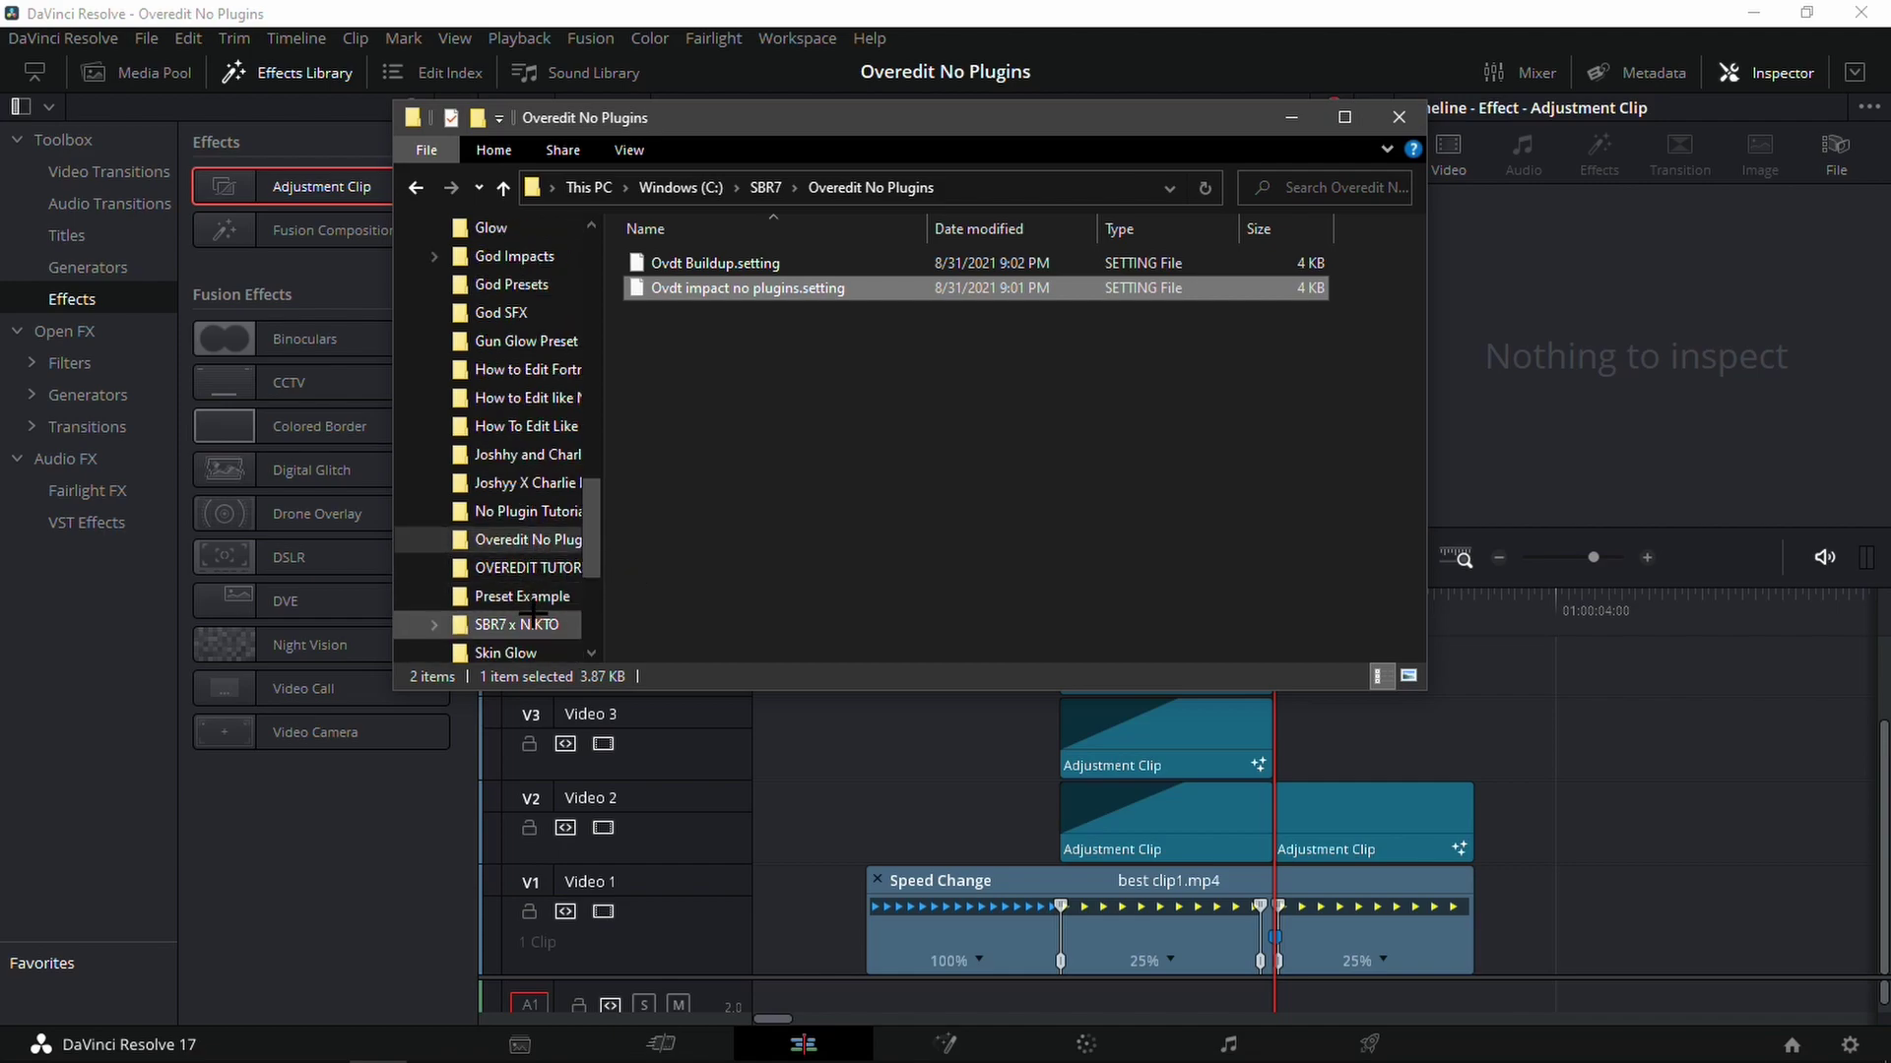
scroll(534, 608, "down", 3)
scroll(552, 581, "up", 4)
scroll(566, 539, "up", 2)
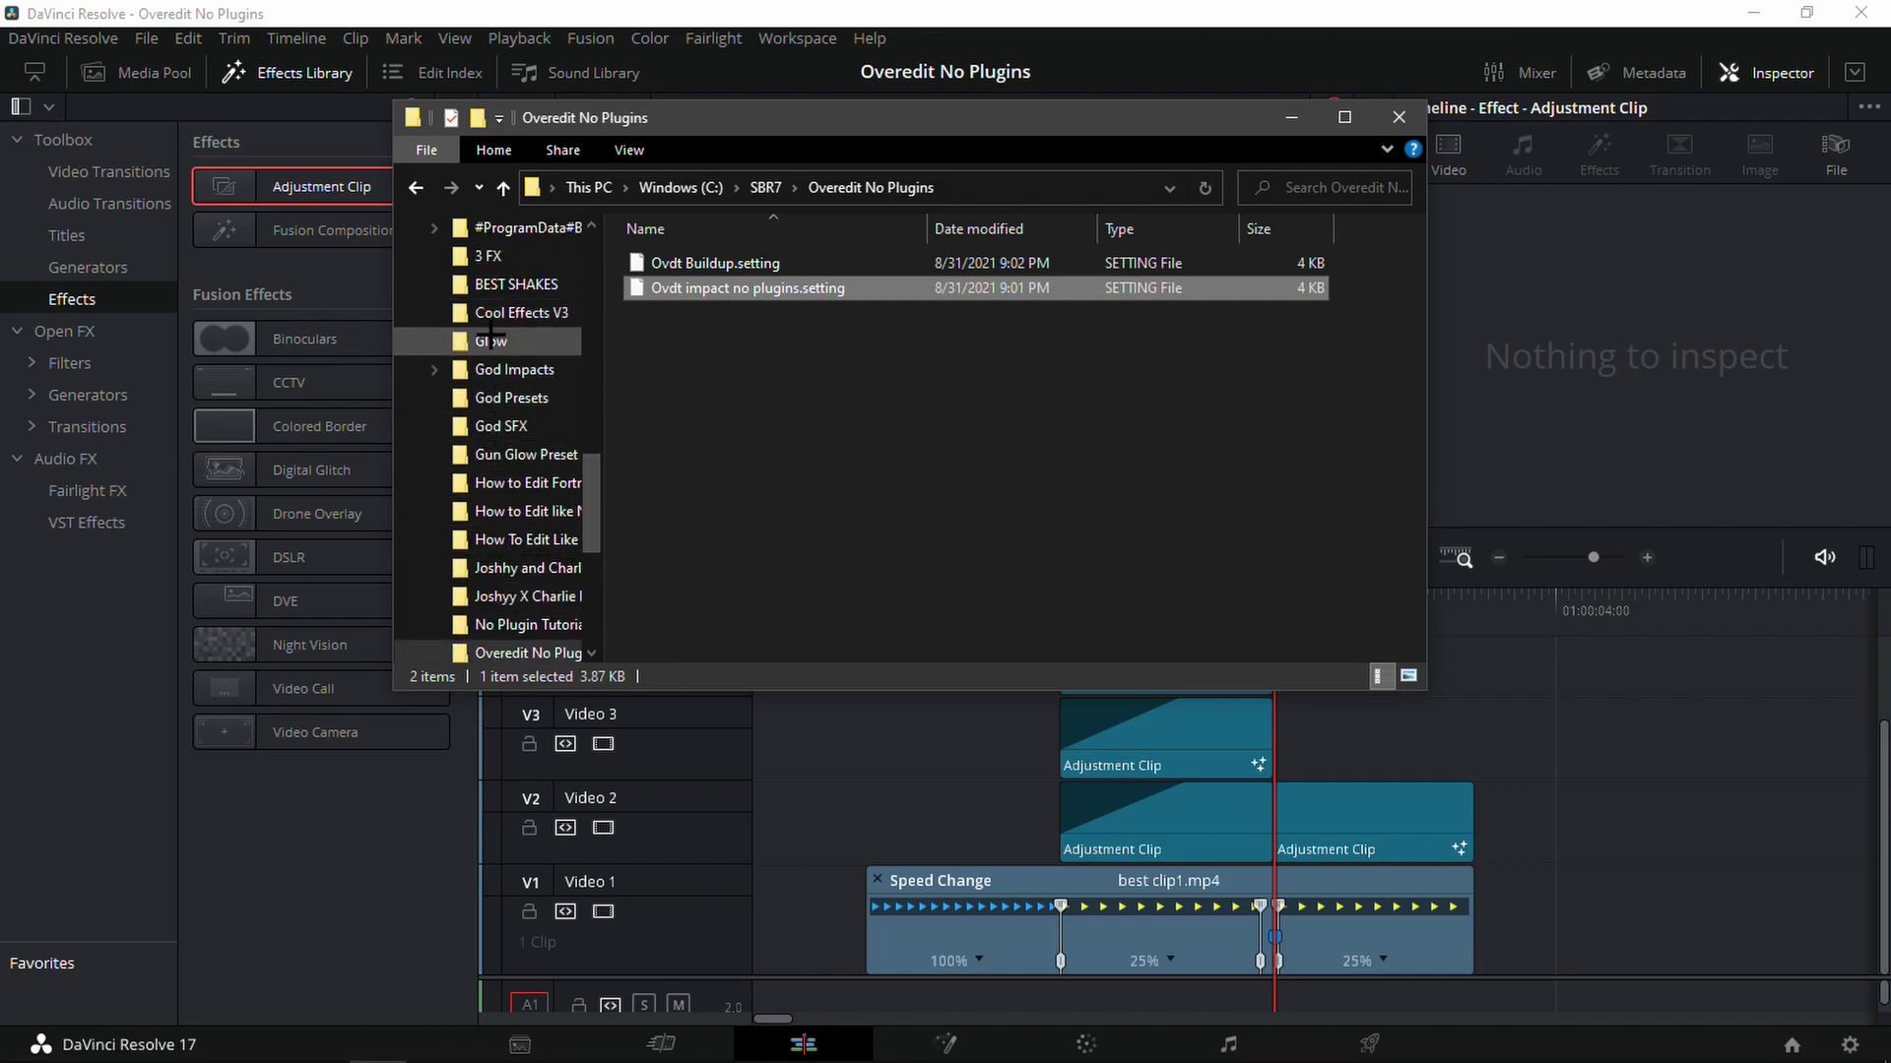
left_click(502, 426)
left_click_drag(702, 264, 1174, 982)
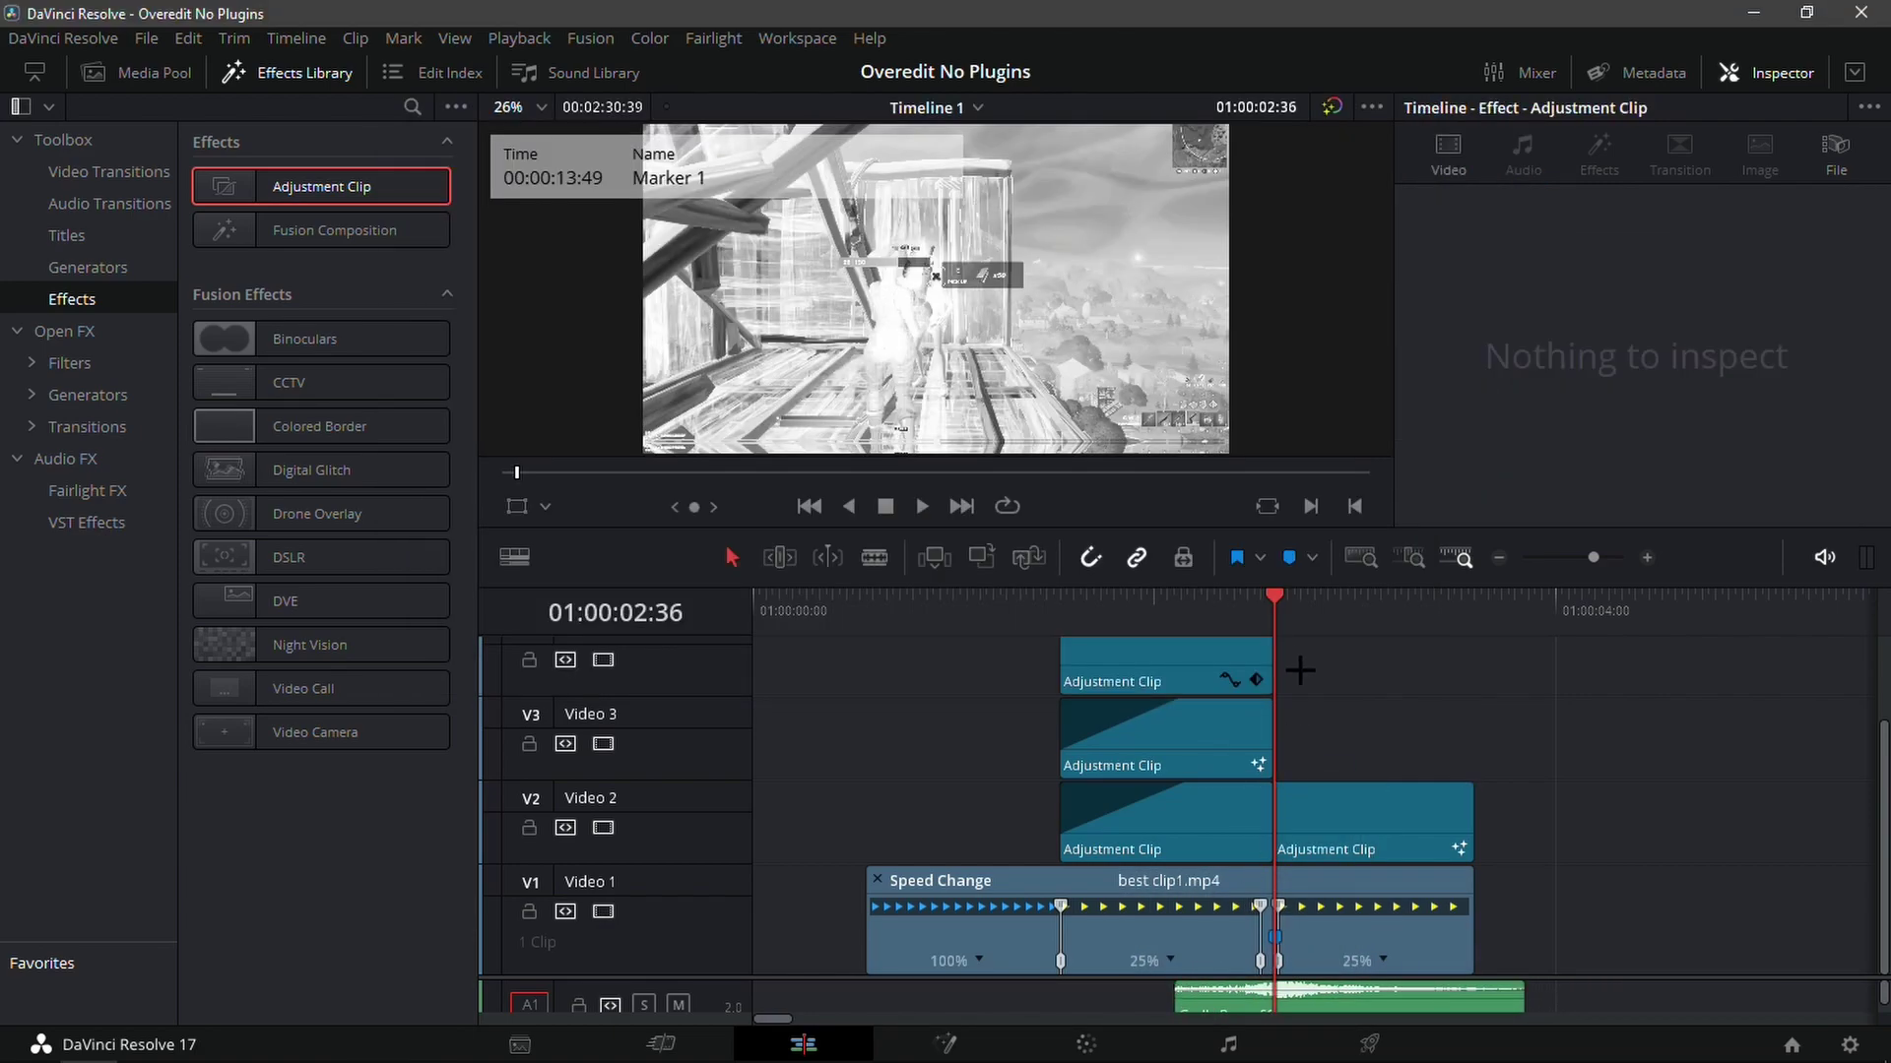
- Play back the gameplay clip to preview it with the new pump sound
left_click(1228, 622)
key("space")
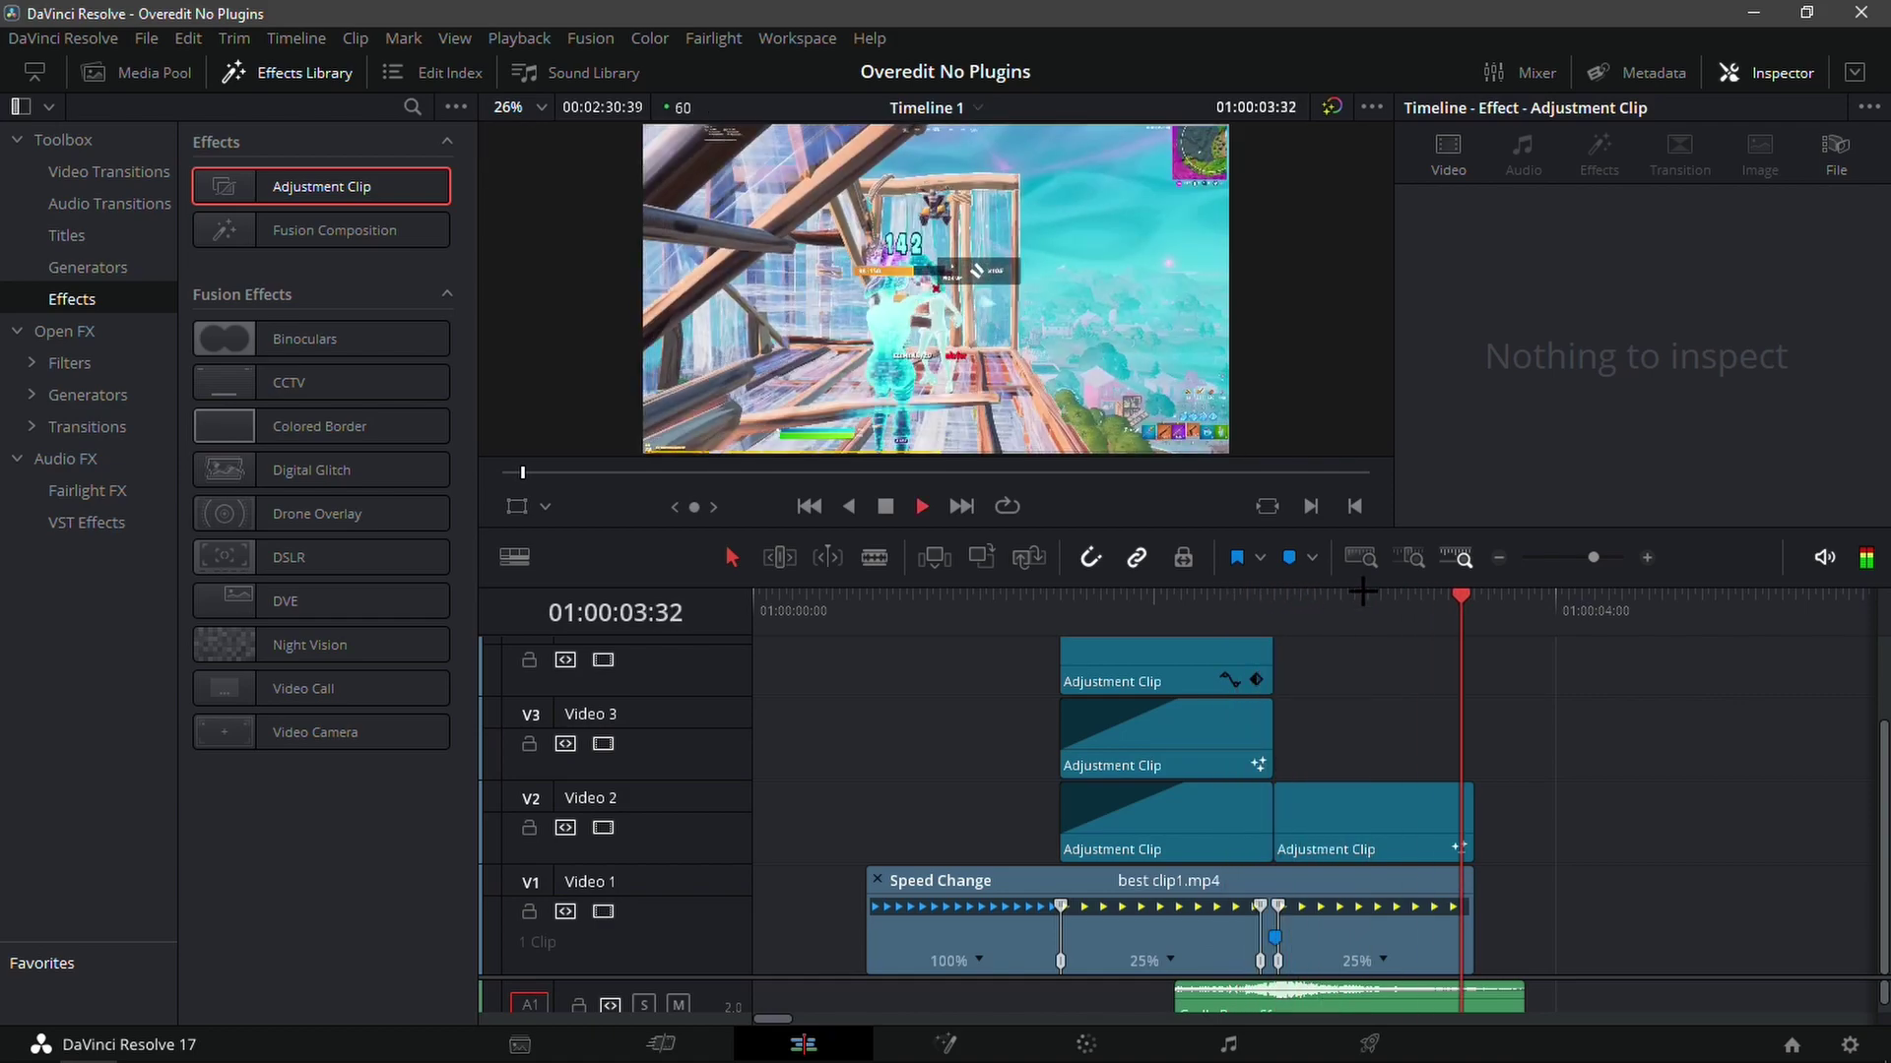
key("space")
- Drag the fade-out handle on the Godly Pump Sfx.wav clip so it fades out with the gameplay clip's end
left_click(1501, 557)
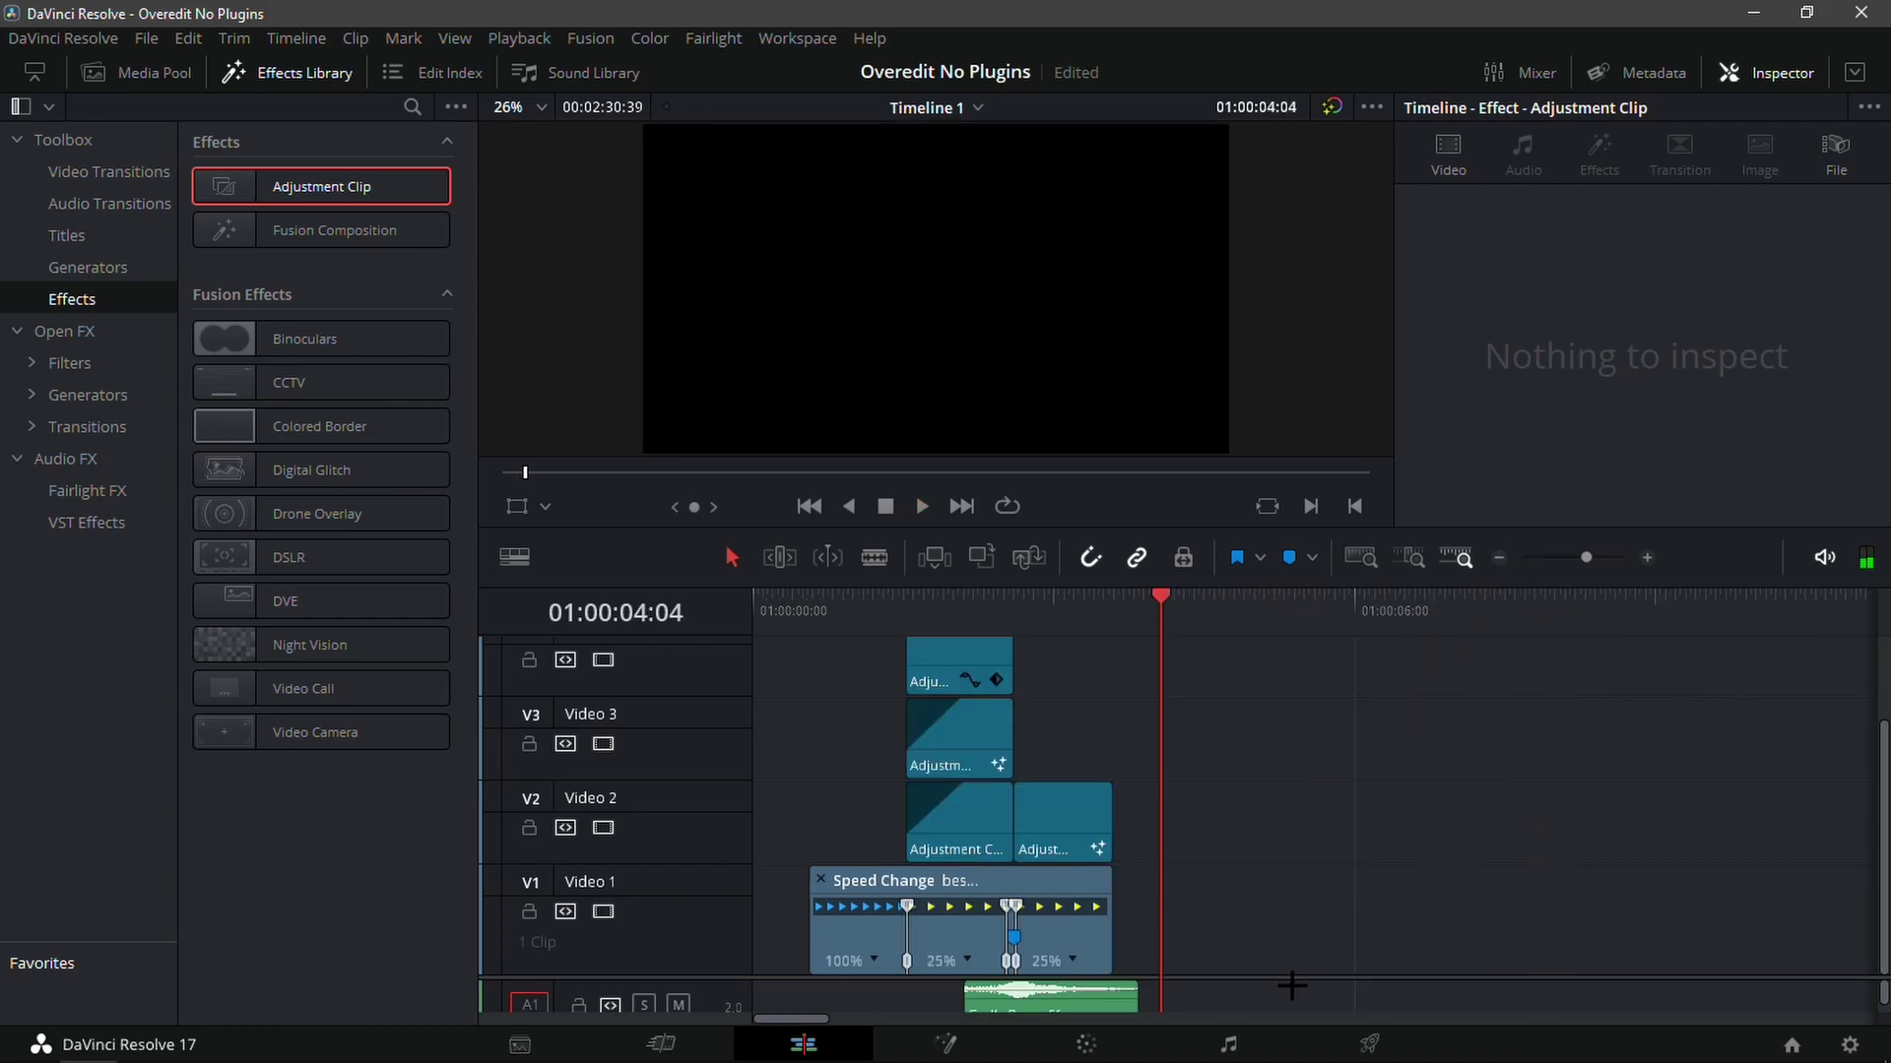
left_click_drag(1293, 975, 1285, 811)
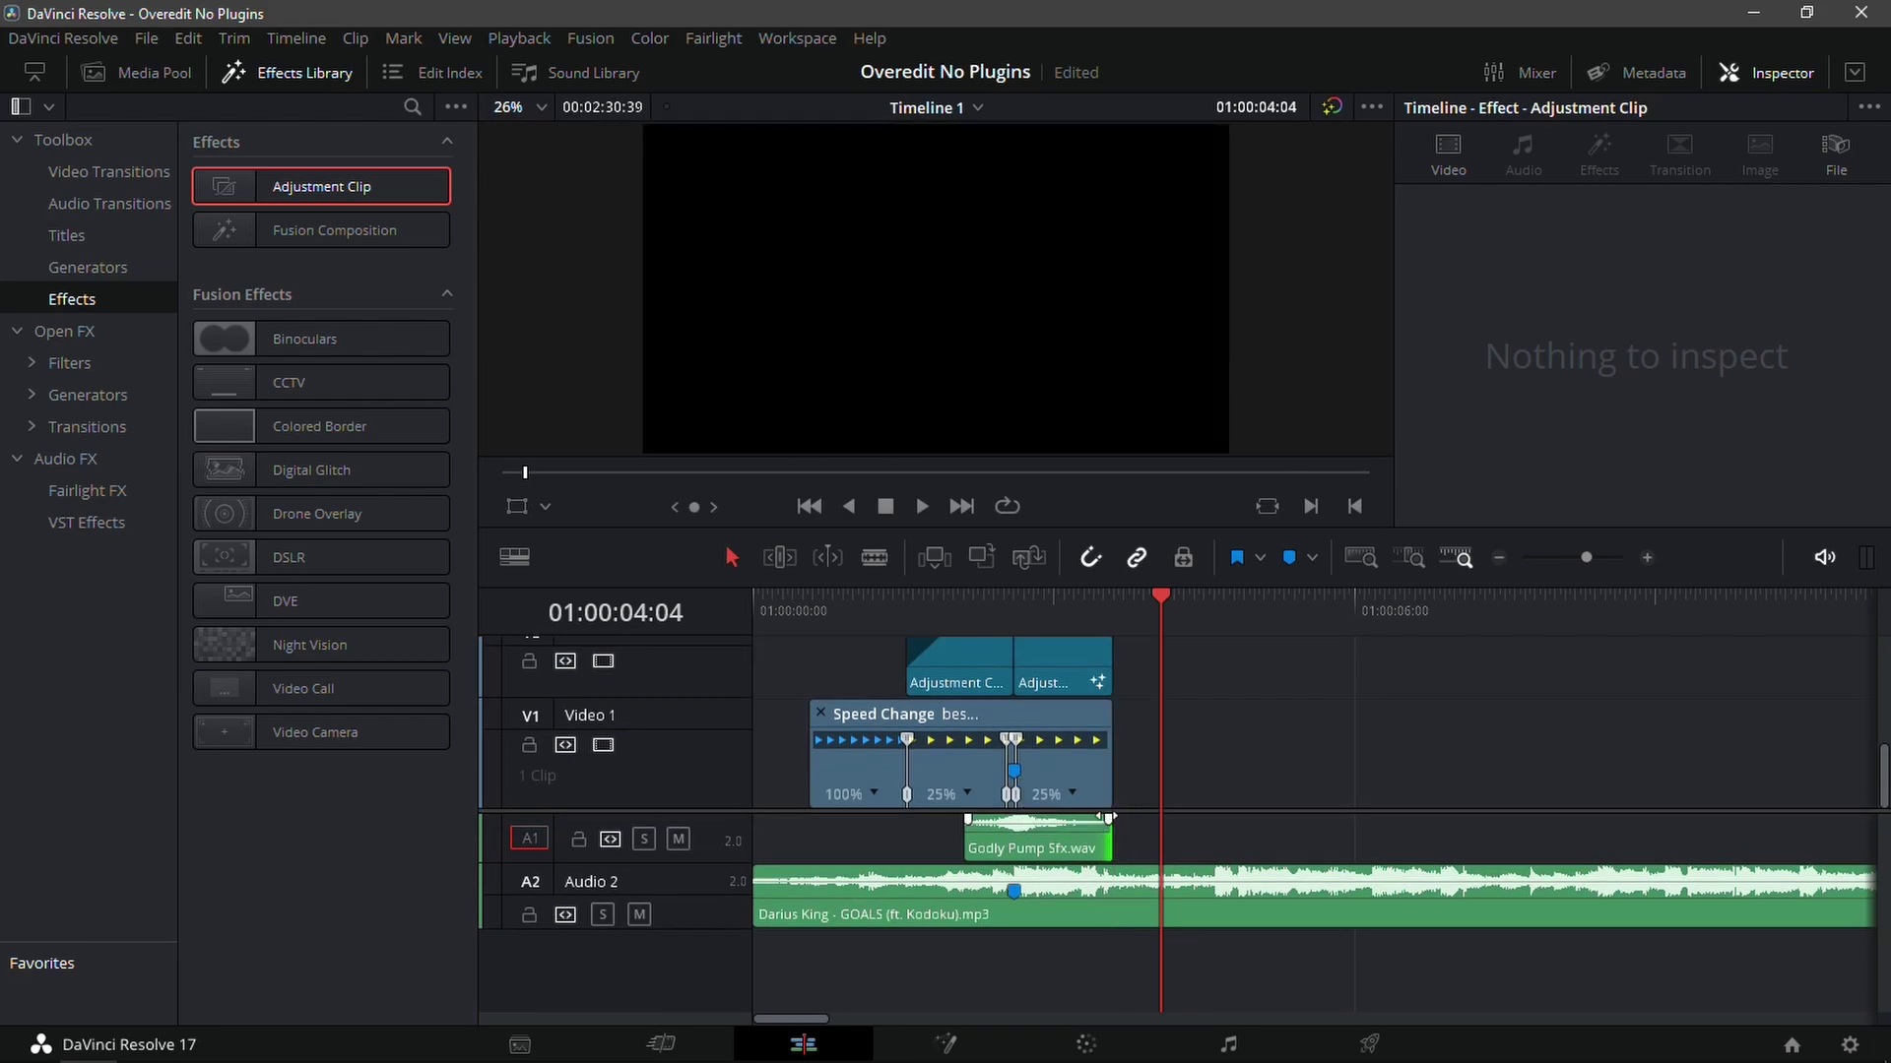
left_click_drag(1108, 819, 1062, 820)
left_click(1281, 886)
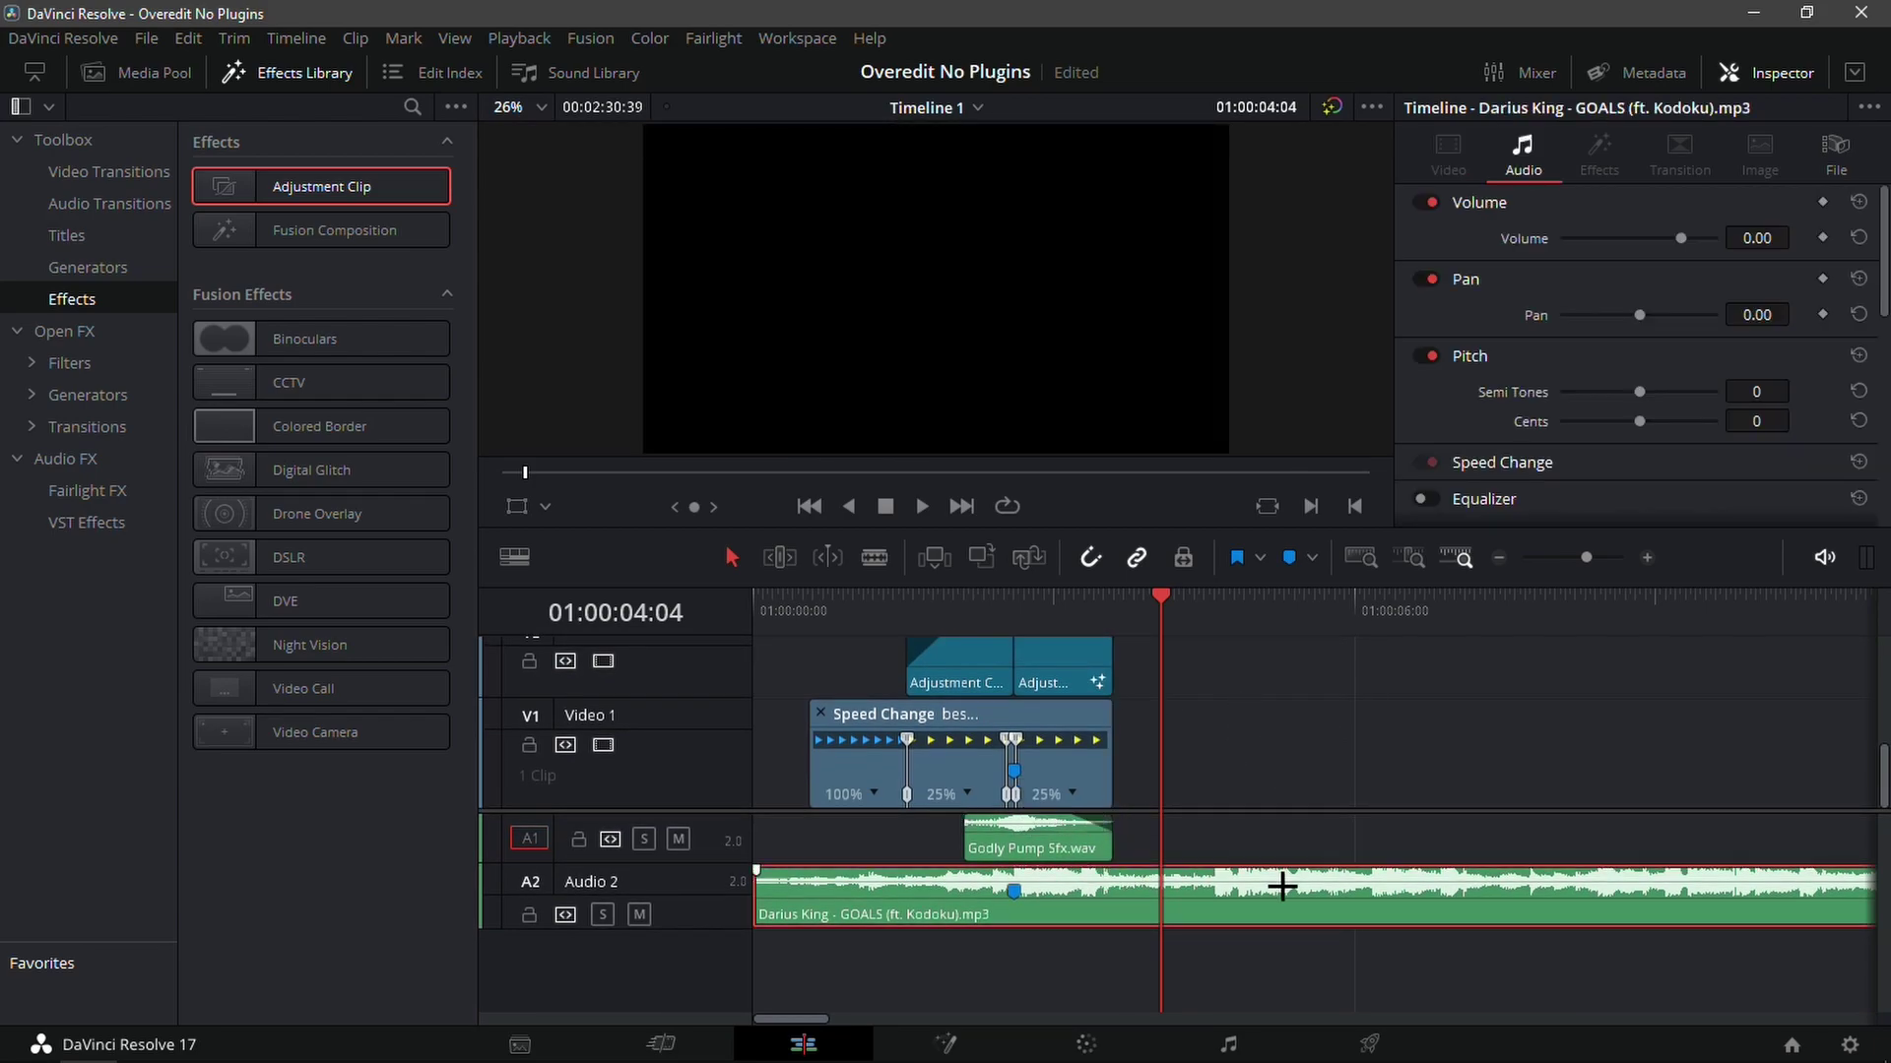